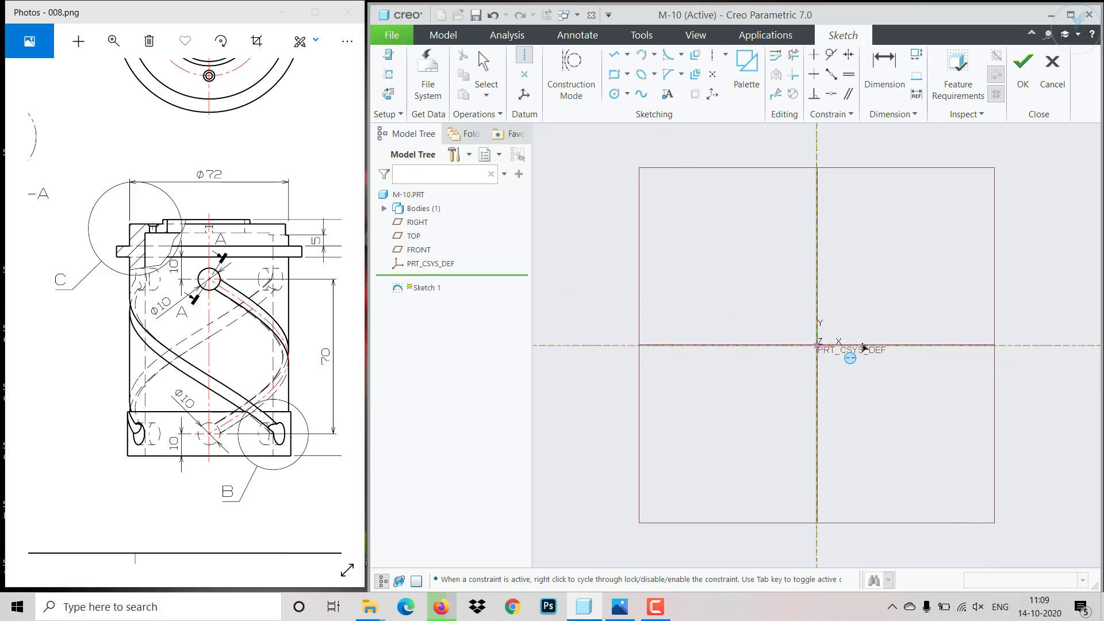
# - Place a horizontal centerline through the origin of the sketch
pyautogui.click(862, 292)
pyautogui.middleClick(862, 295)
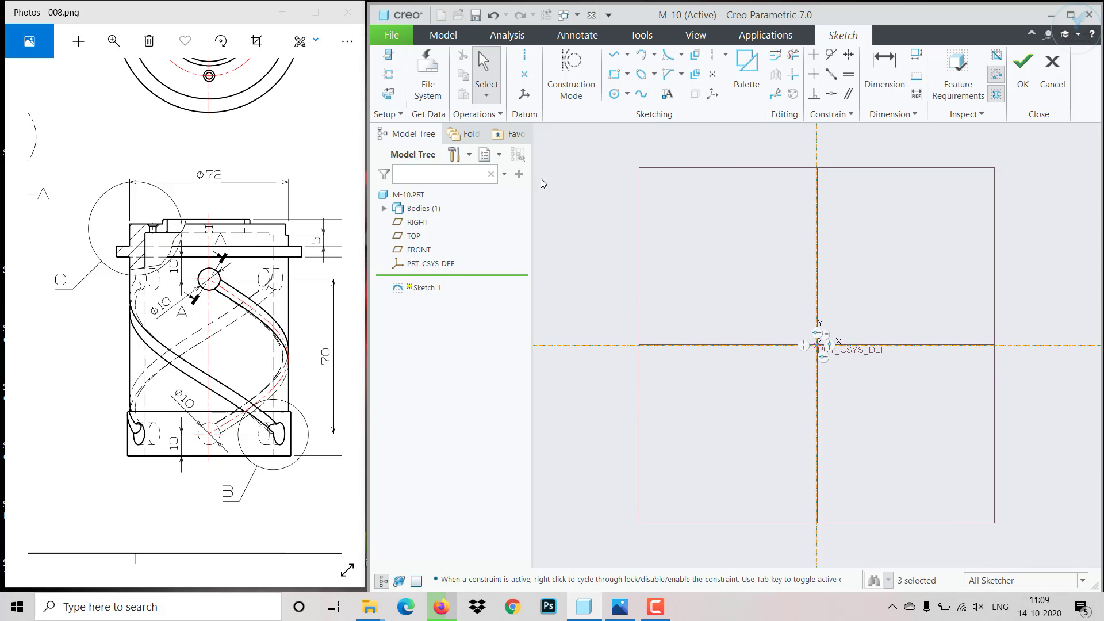
# - Start a line chain beside the vertical centerline with a short top edge, a vertical step down and a horizontal shoulder outward
pyautogui.click(613, 56)
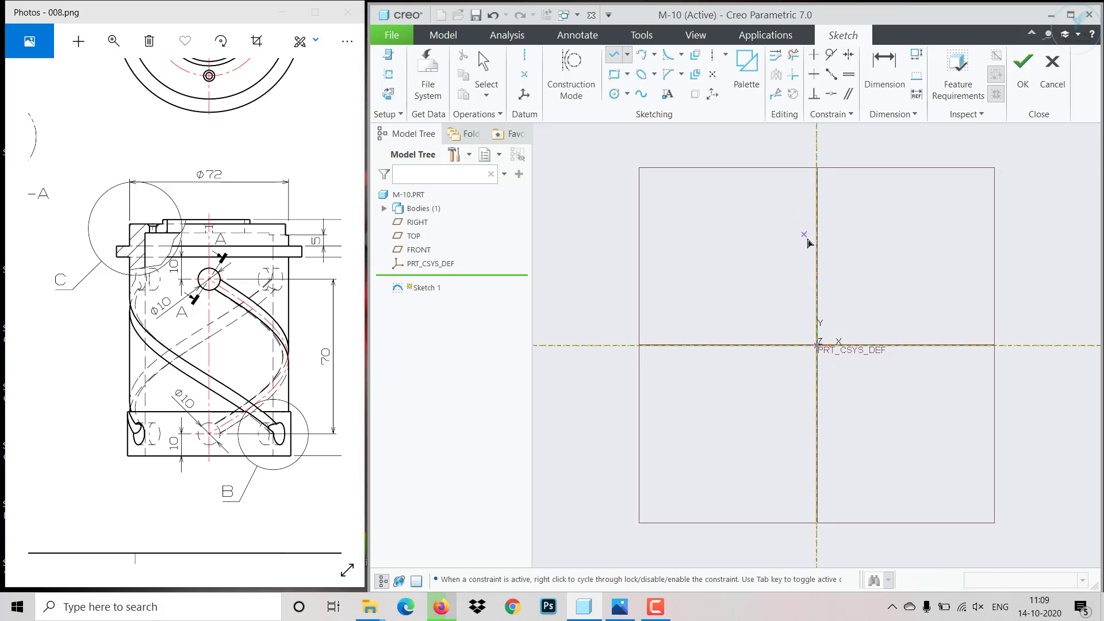
pyautogui.scroll(-5, 808, 242)
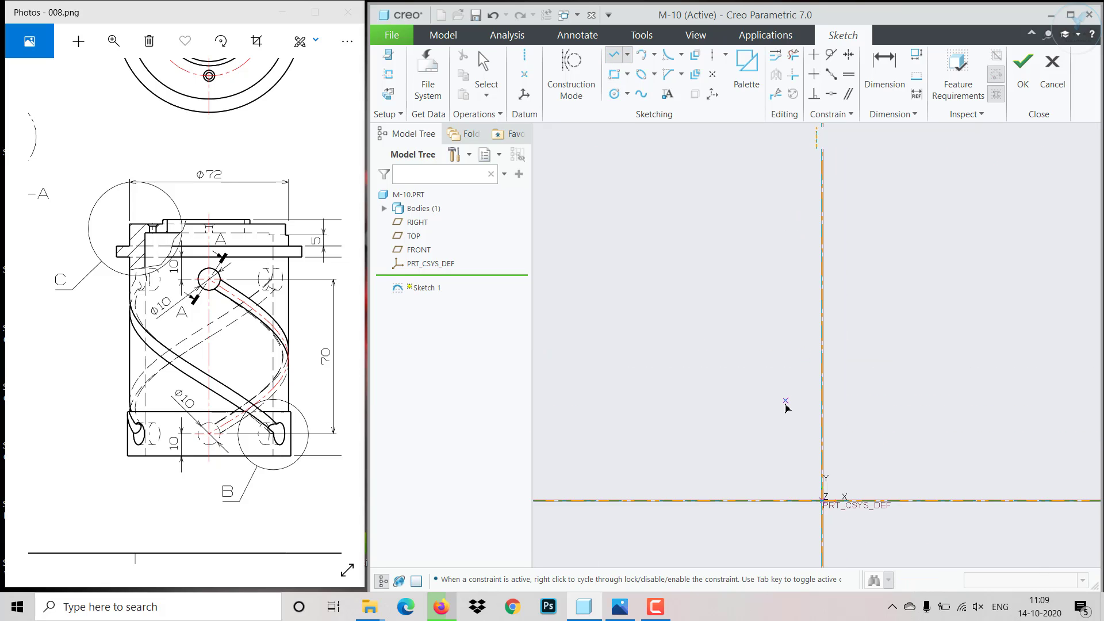
pyautogui.scroll(-2, 788, 408)
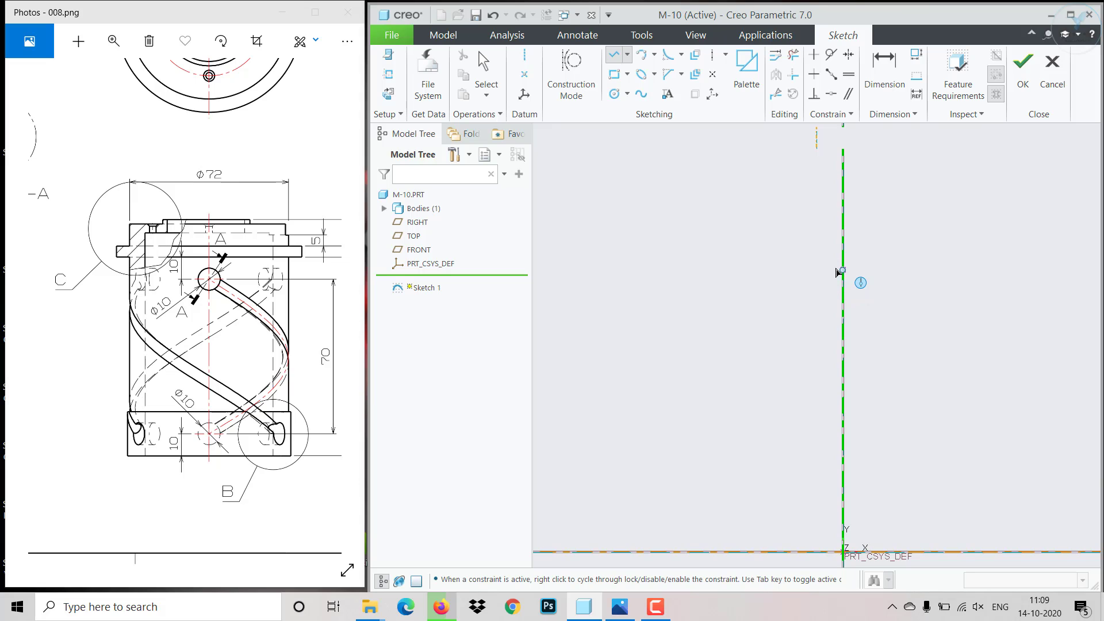
pyautogui.click(785, 255)
pyautogui.click(773, 255)
pyautogui.click(774, 278)
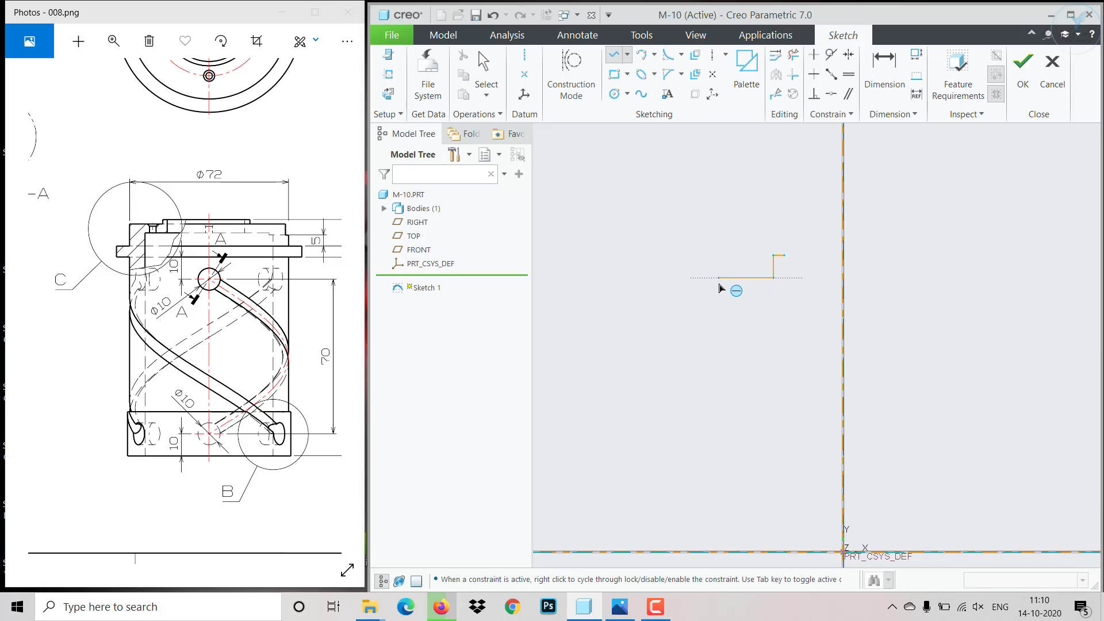
pyautogui.click(719, 278)
# - Continue the line chain from the shoulder with a drop, a rectangular flange projecting outward and a short vertical wall segment below it
pyautogui.middleClick(717, 304)
pyautogui.click(719, 306)
pyautogui.click(690, 306)
pyautogui.click(691, 328)
pyautogui.click(719, 328)
pyautogui.click(719, 366)
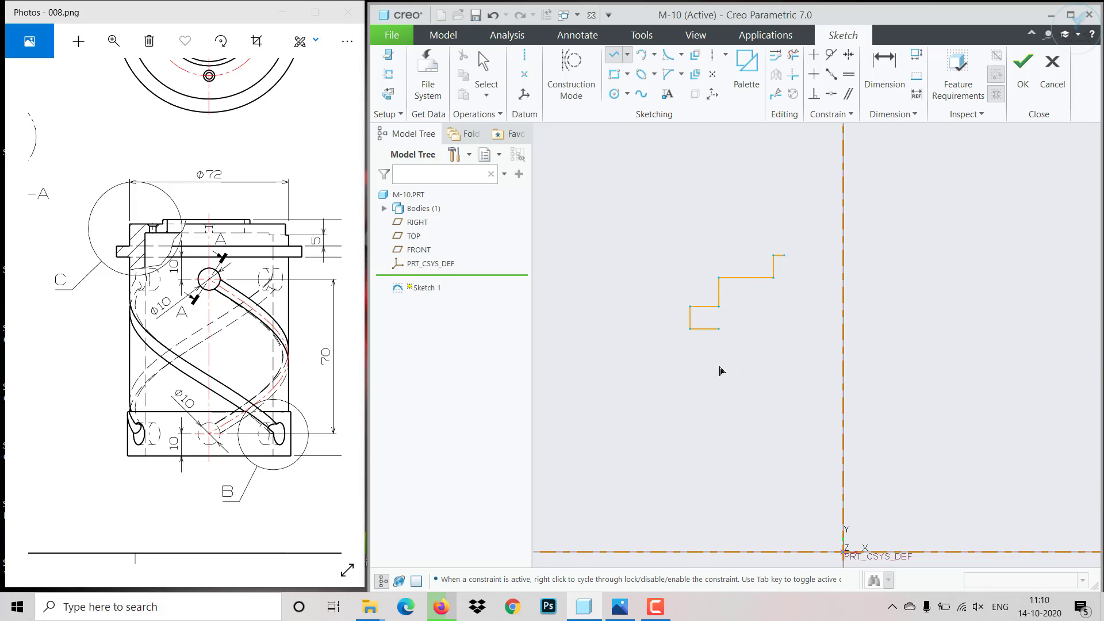
pyautogui.middleClick(719, 367)
pyautogui.middleClick(720, 367)
pyautogui.click(801, 271)
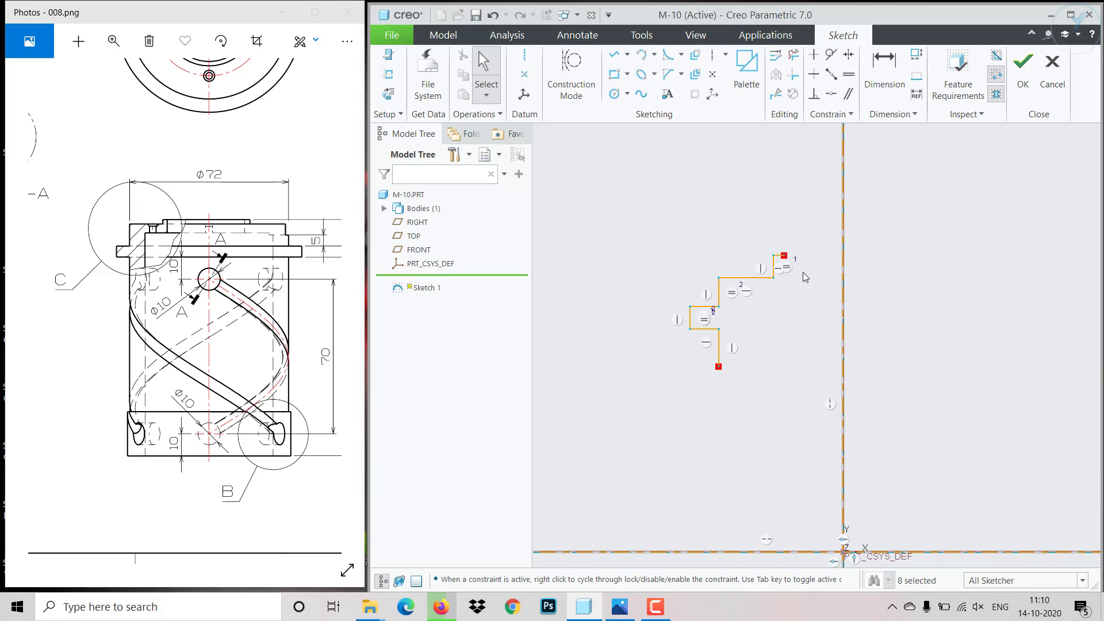
# - Dimension the vertical edge between the shoulder and the flange at 36 from the vertical centerline
pyautogui.scroll(-2, 802, 271)
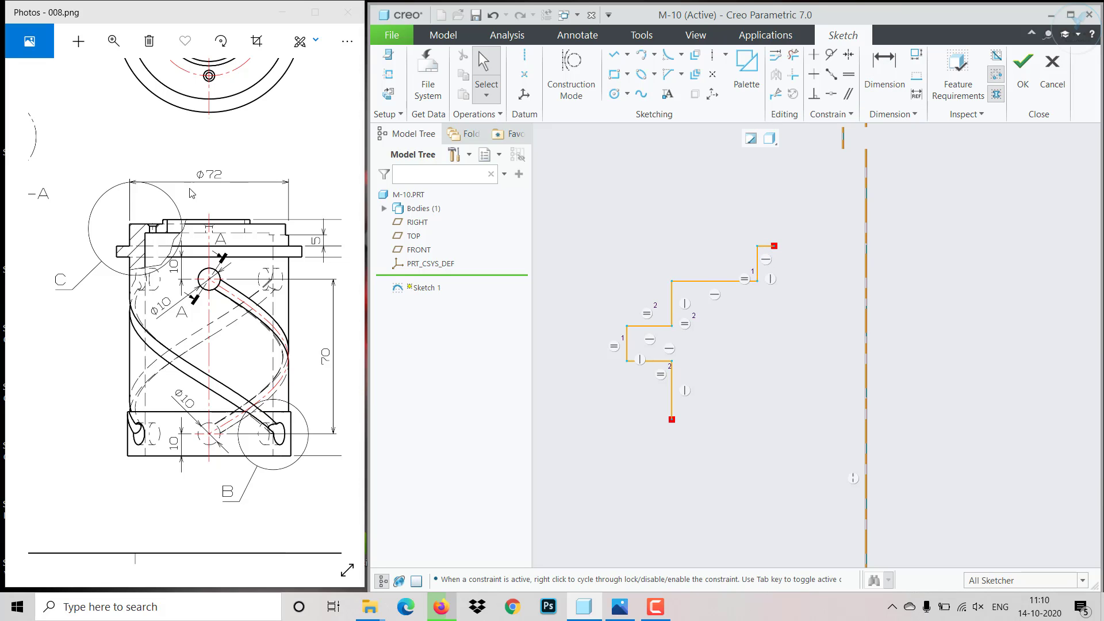
pyautogui.click(884, 66)
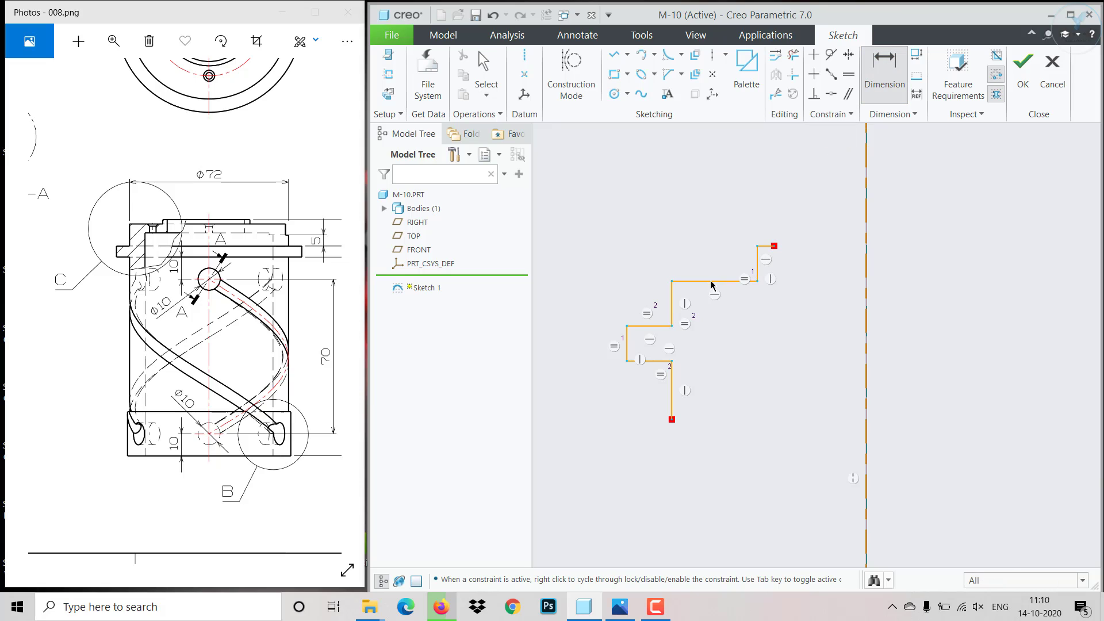
pyautogui.click(671, 300)
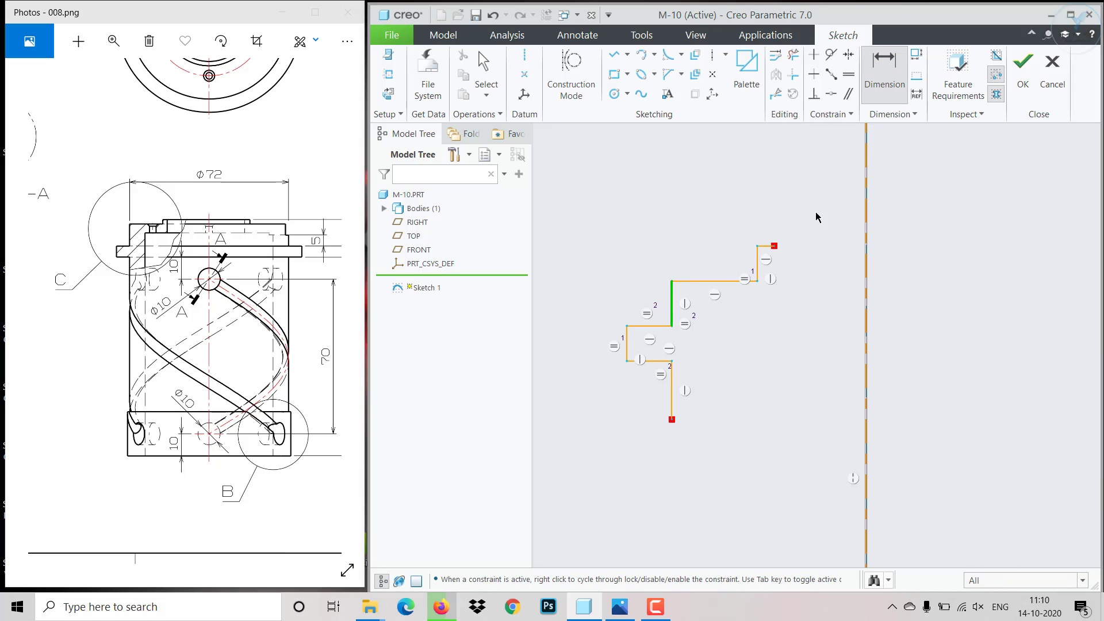
pyautogui.click(864, 268)
pyautogui.middleClick(786, 196)
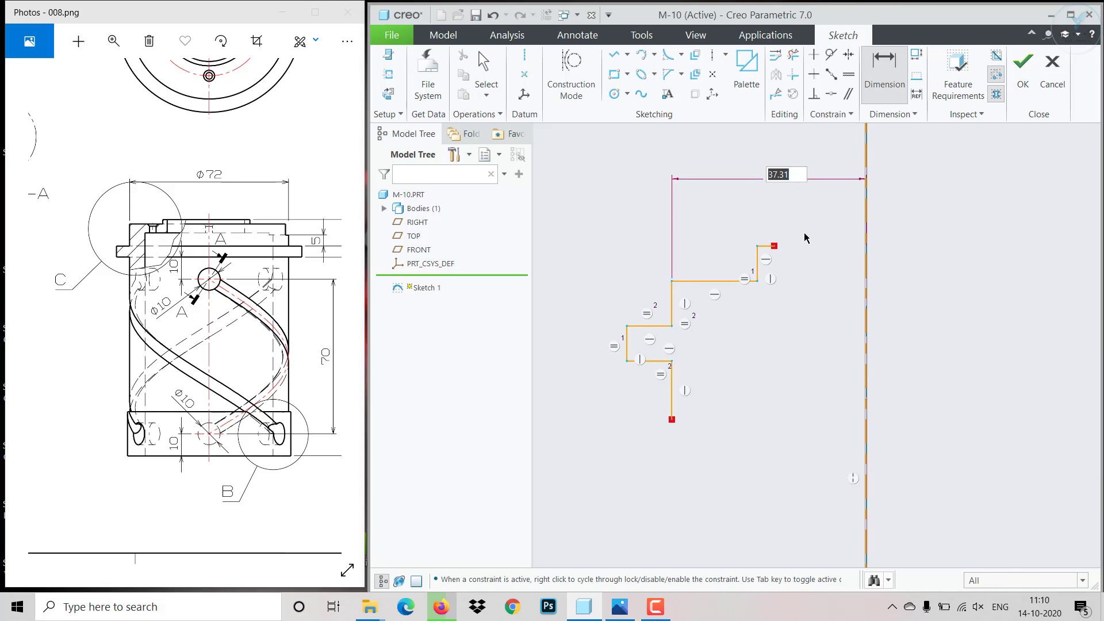
pyautogui.write('36')
pyautogui.press('Return')
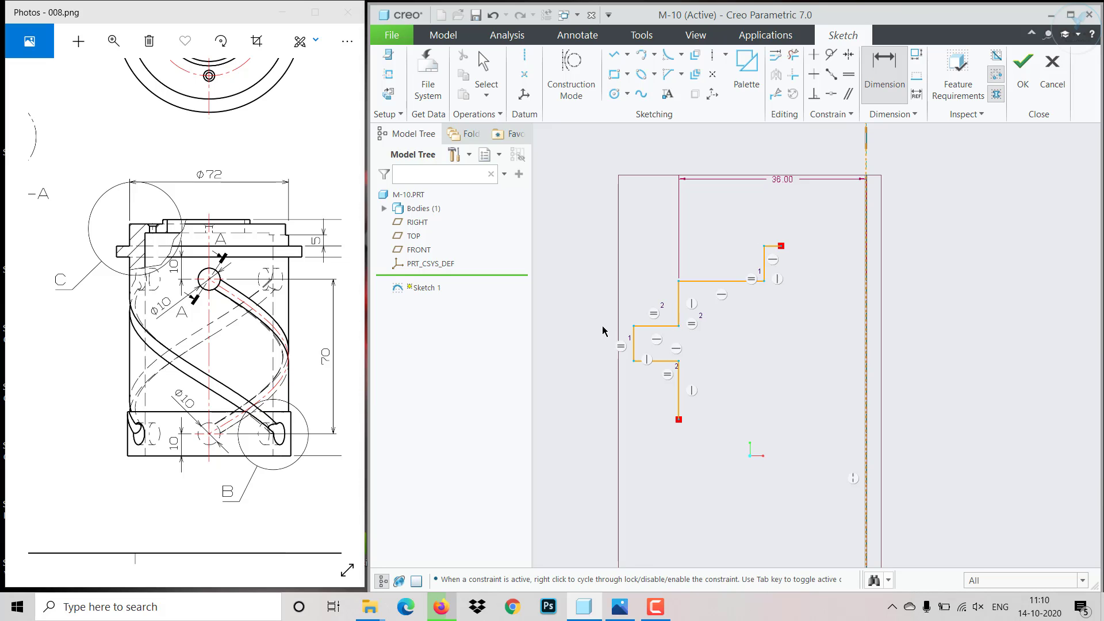
# - Sketch the inner outline from the end of the top edge: down, horizontally outward, and vertically down to the horizontal centerline
pyautogui.click(614, 55)
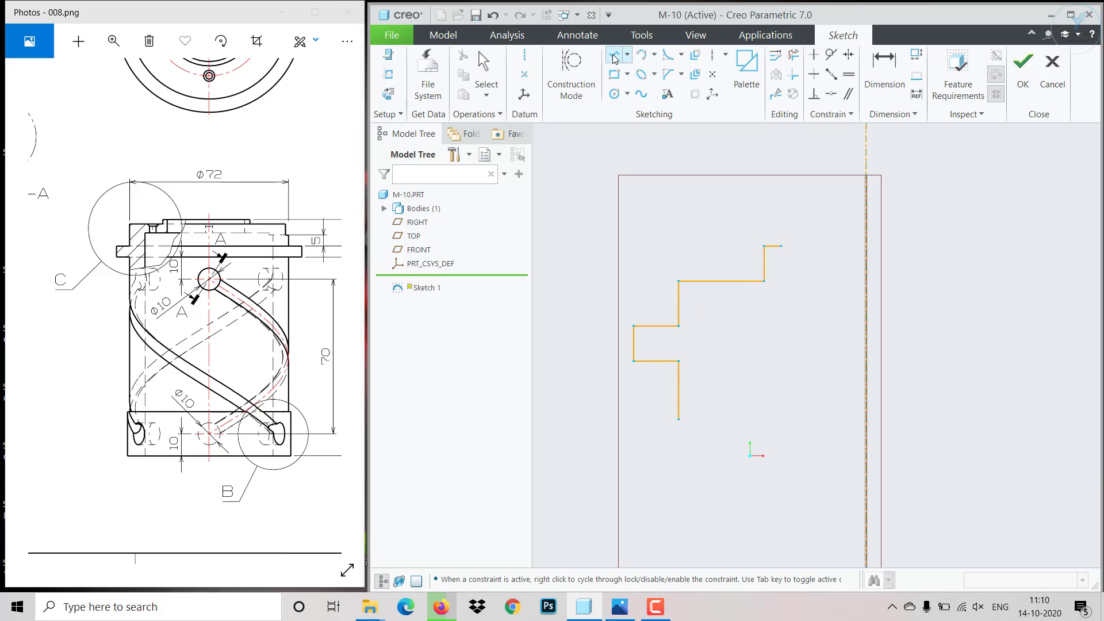
pyautogui.click(781, 247)
pyautogui.click(781, 311)
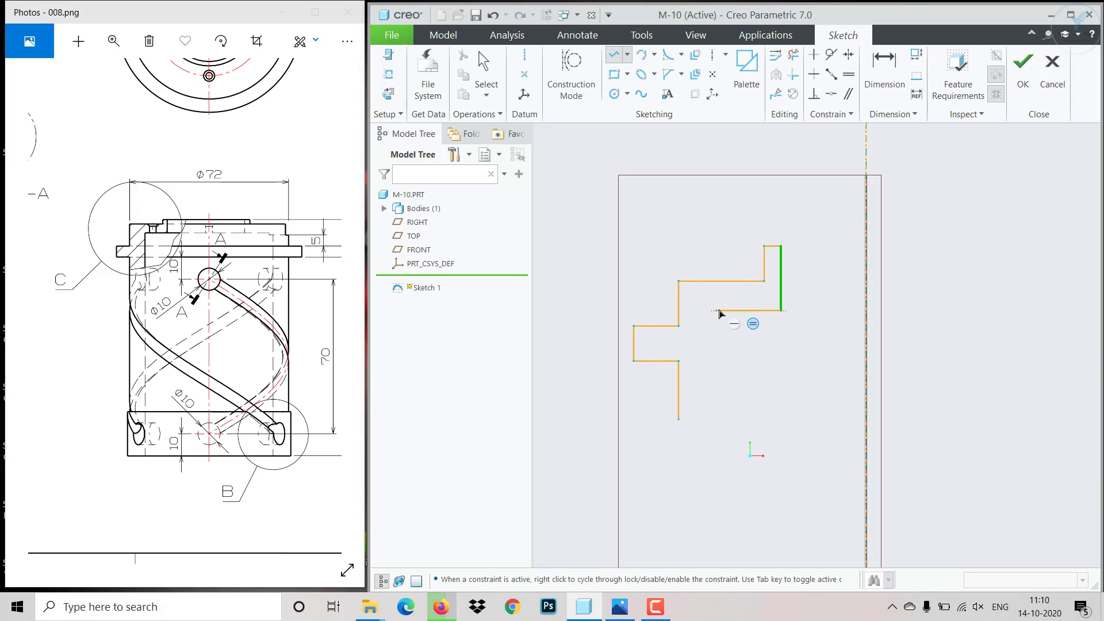
pyautogui.click(716, 311)
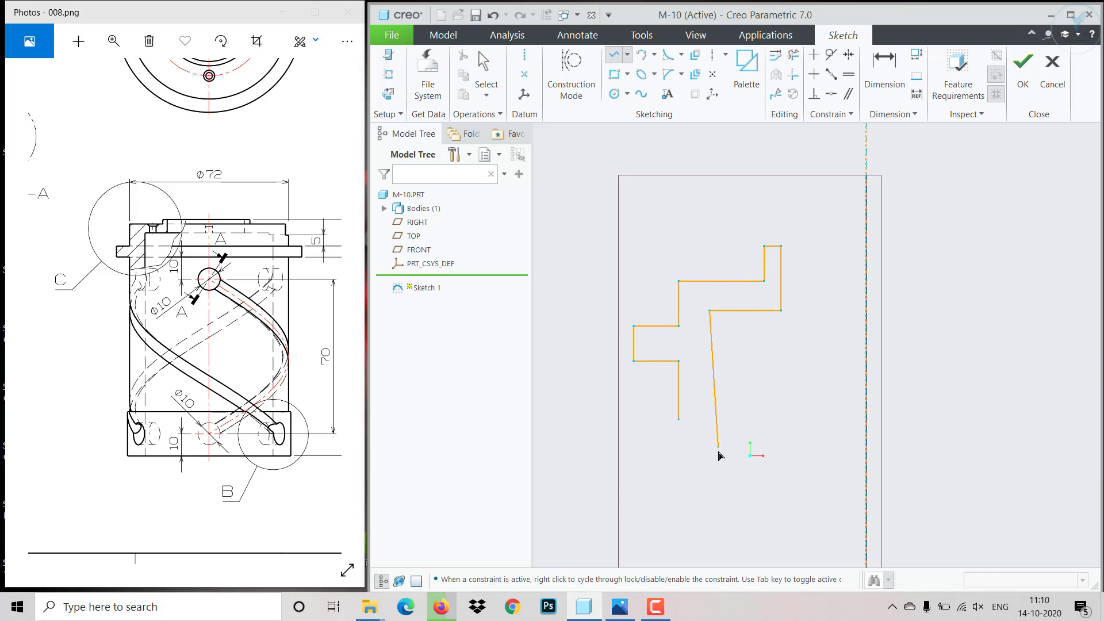
pyautogui.scroll(-3, 717, 455)
pyautogui.click(715, 558)
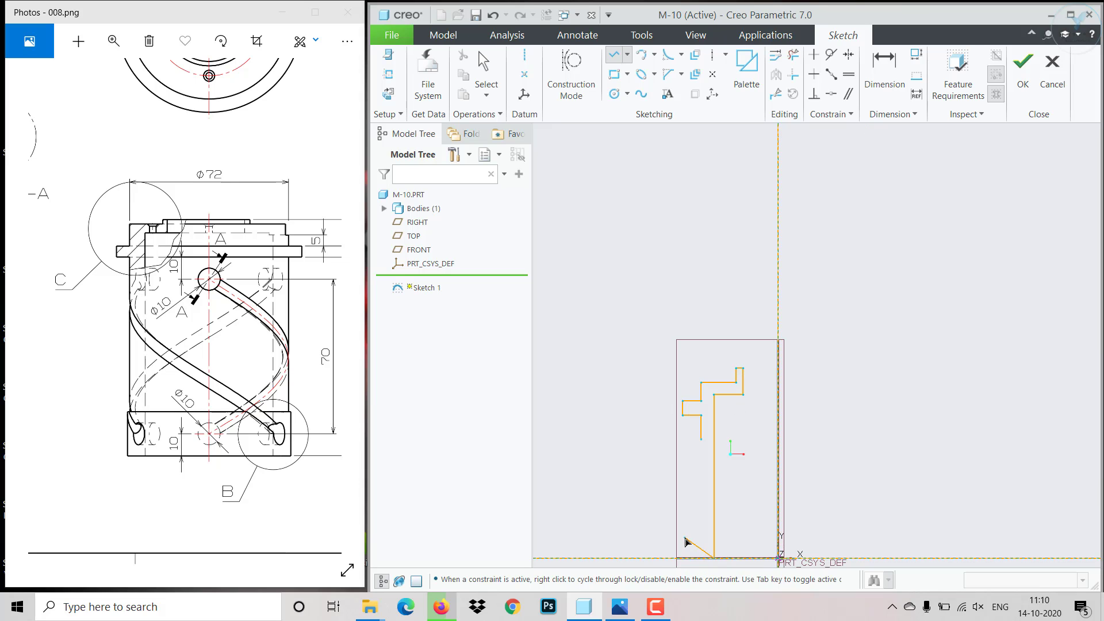
# - Extend the chain outward along the horizontal centerline, up the base collar's outer side and inward along its upper edge
pyautogui.scroll(-2, 686, 544)
pyautogui.scroll(5, 686, 543)
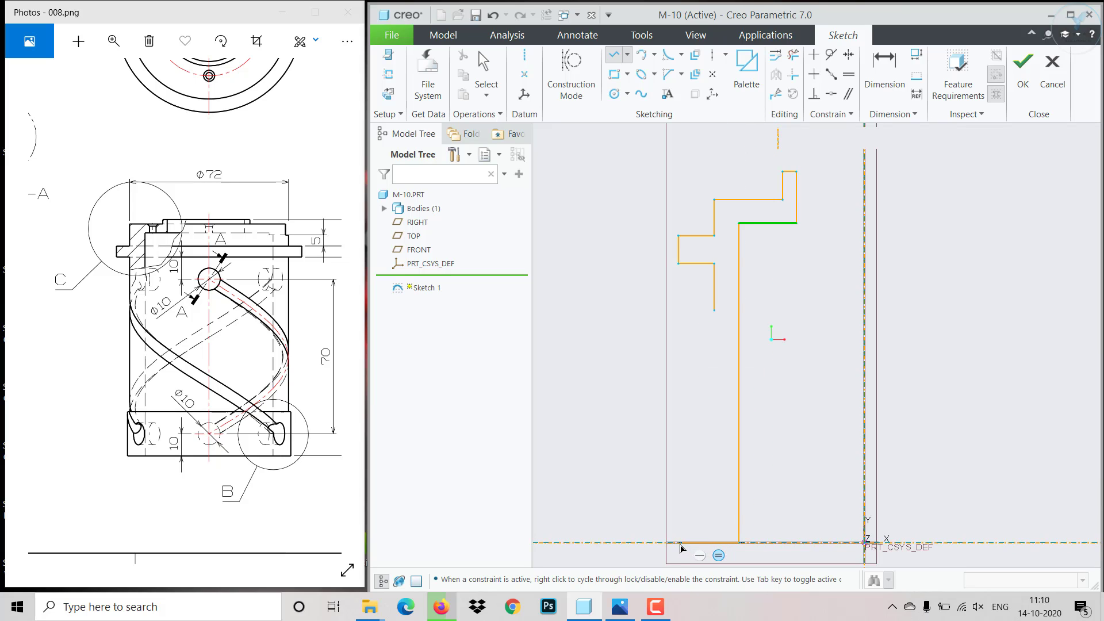
pyautogui.click(681, 544)
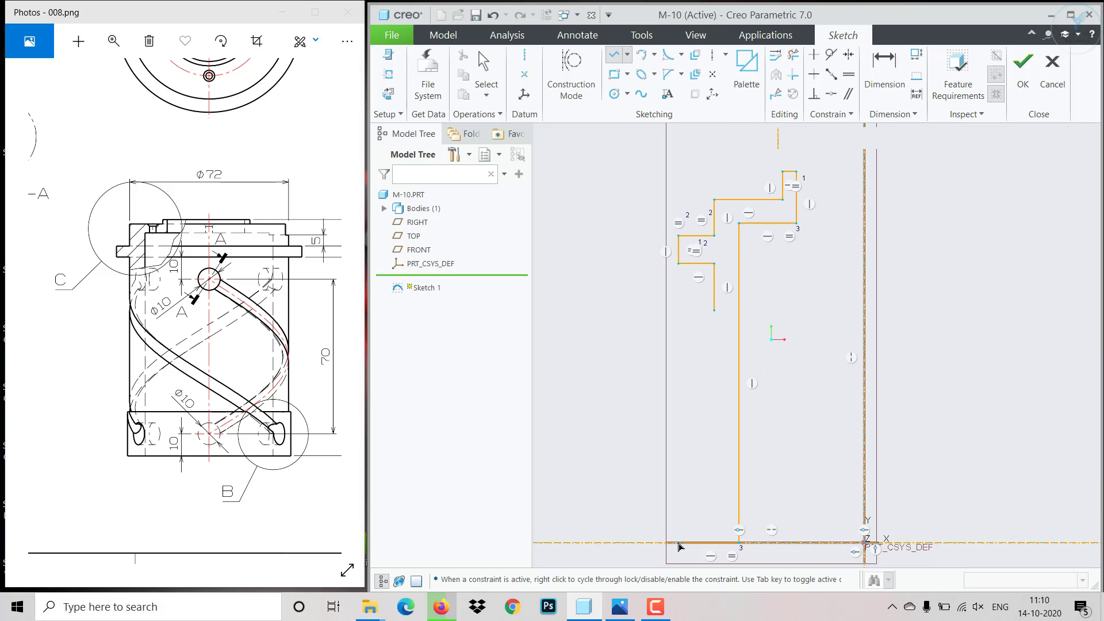
pyautogui.click(684, 497)
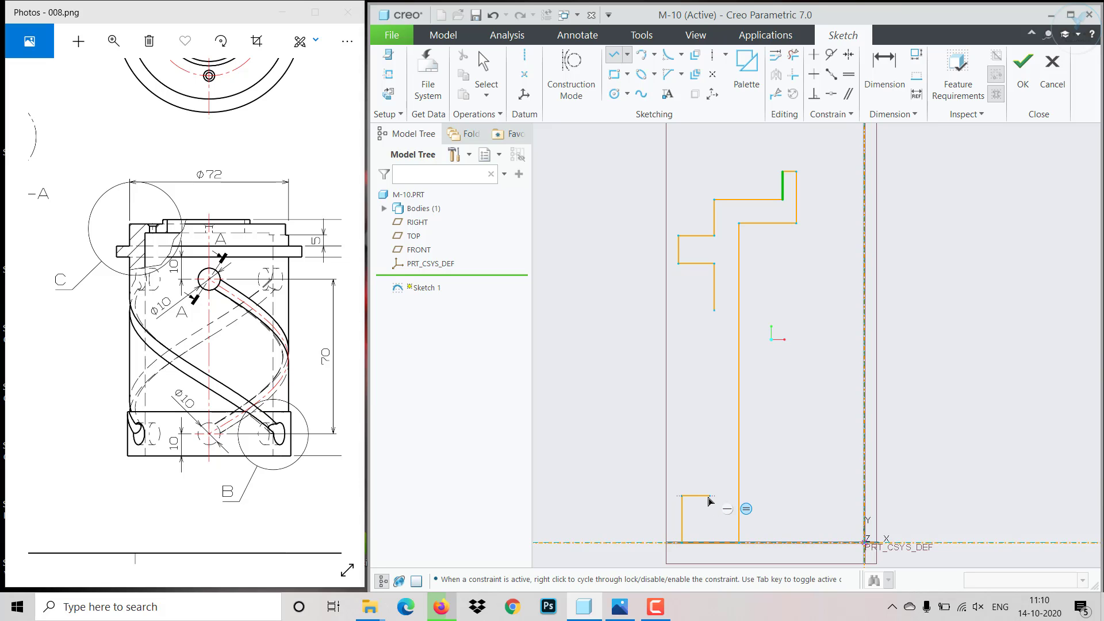
pyautogui.click(710, 498)
pyautogui.middleClick(710, 501)
pyautogui.middleClick(709, 498)
# - Delete the short vertical wall segment below the flange
pyautogui.moveTo(714, 311)
pyautogui.mouseDown()
pyautogui.moveTo(713, 505)
pyautogui.moveTo(715, 307)
pyautogui.mouseUp()
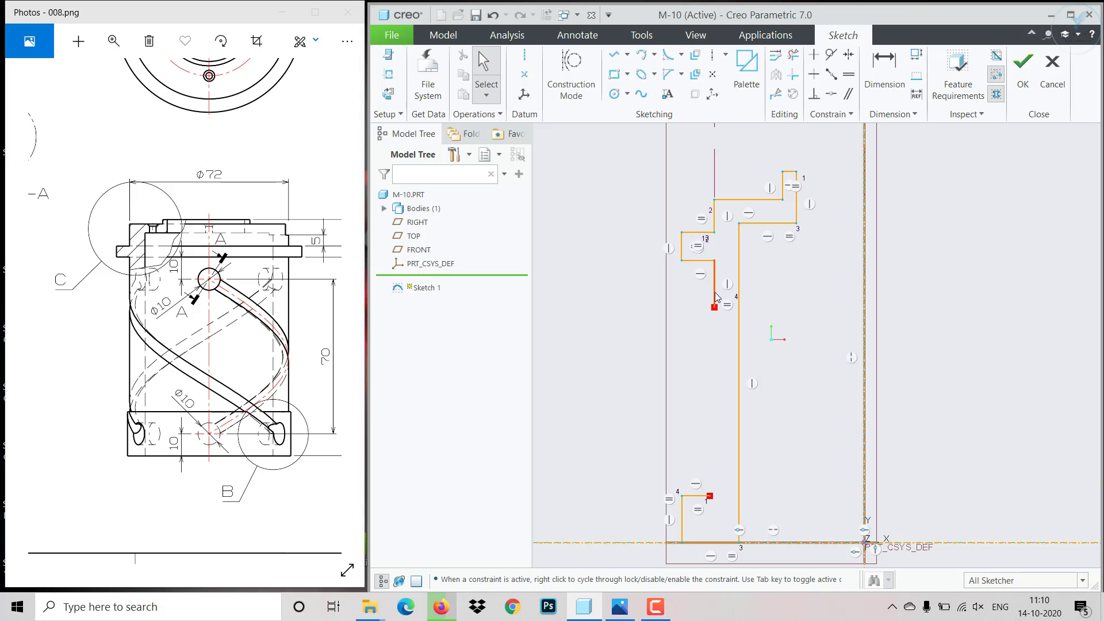
pyautogui.click(716, 275)
pyautogui.press('Delete')
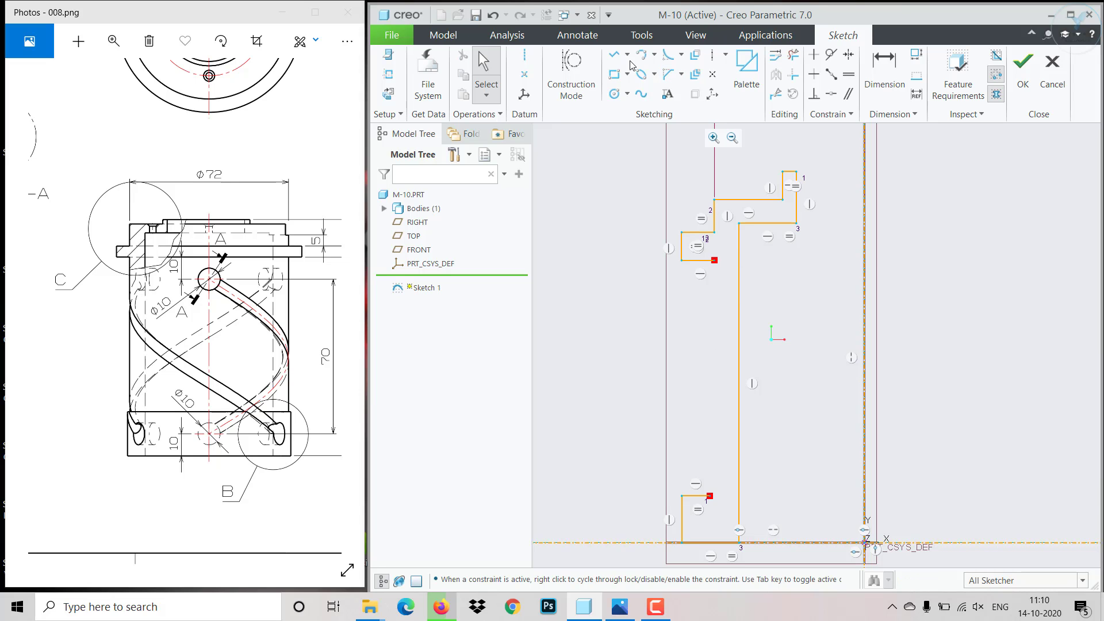
# - Draw a vertical wall line from the base collar's upper edge to the underside of the flange
pyautogui.click(614, 54)
pyautogui.click(715, 497)
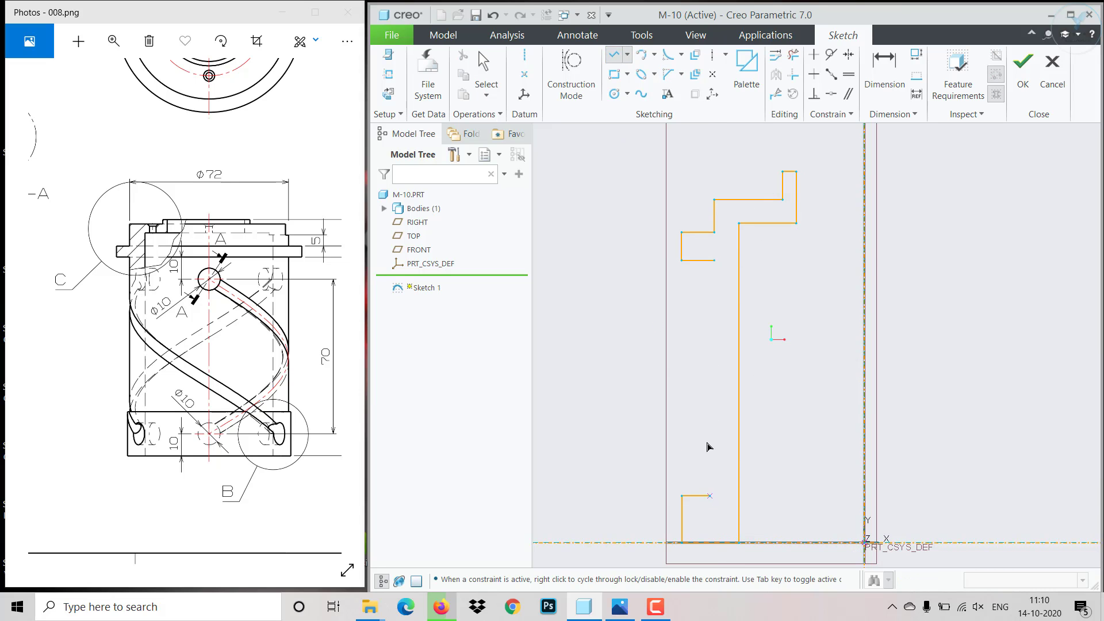
pyautogui.click(713, 260)
pyautogui.scroll(2, 706, 255)
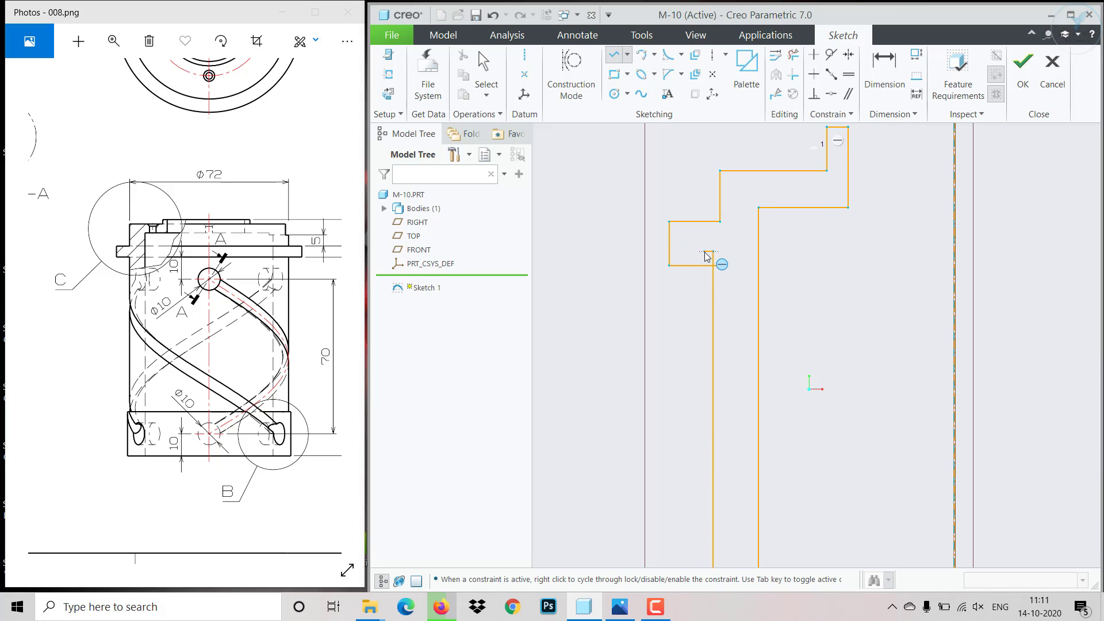
pyautogui.middleClick(707, 257)
pyautogui.middleClick(705, 257)
# - Trim the overhanging line ends where the outer wall meets the flange's underside
pyautogui.click(794, 55)
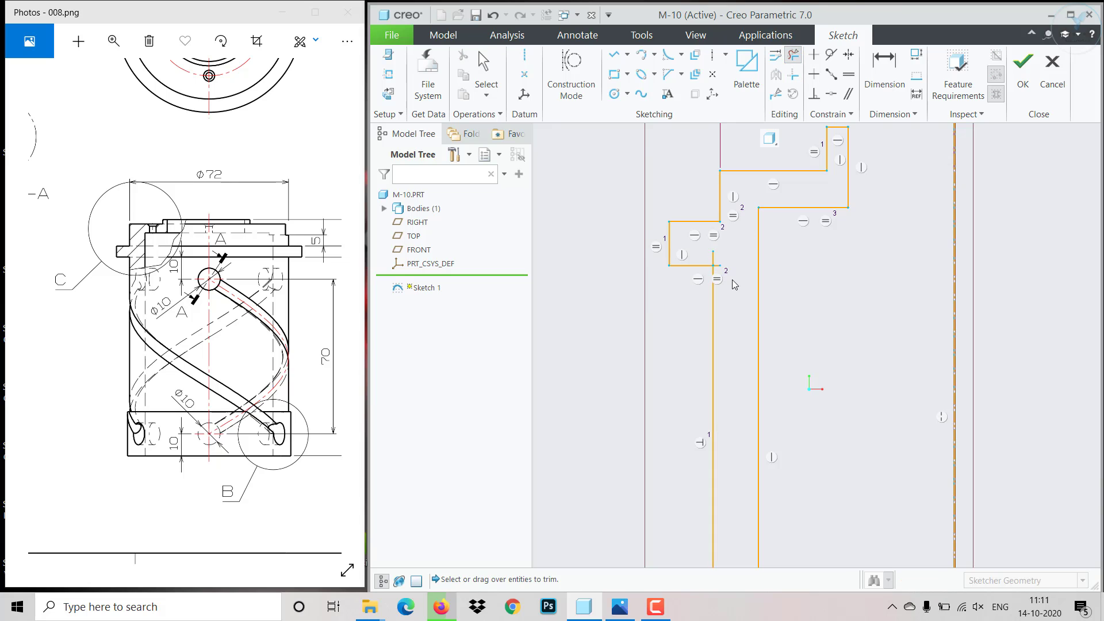
pyautogui.scroll(3, 732, 282)
pyautogui.click(687, 230)
pyautogui.scroll(-3, 730, 317)
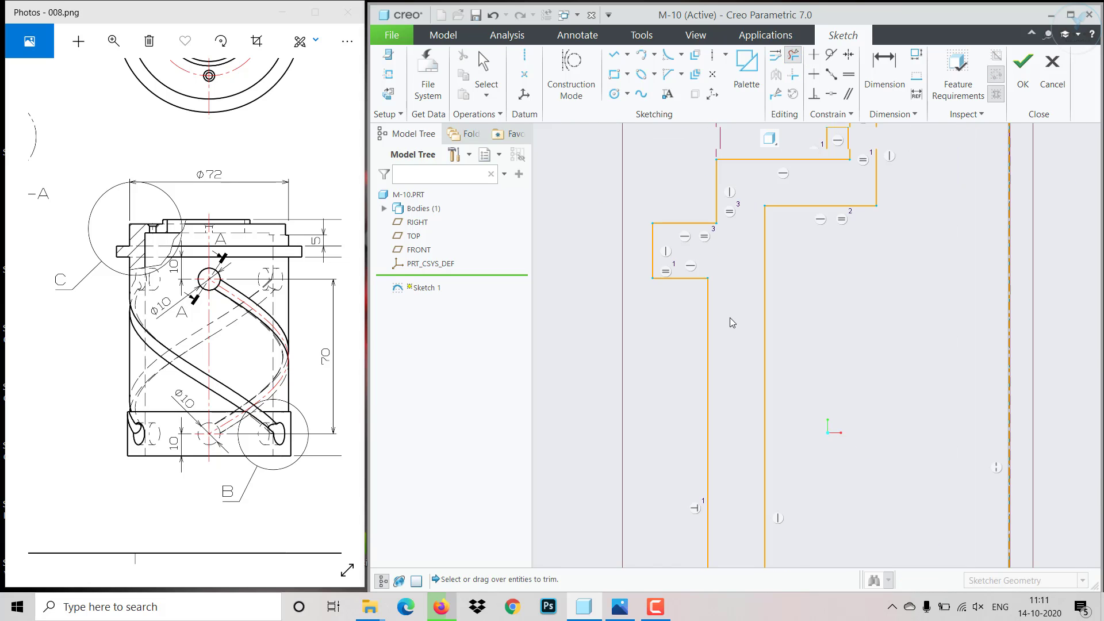
pyautogui.middleClick(730, 319)
# - Consult the heights in the reference drawing and dimension the flange's underside at 90 above the horizontal centerline
pyautogui.scroll(-4, 730, 318)
pyautogui.scroll(-2, 741, 346)
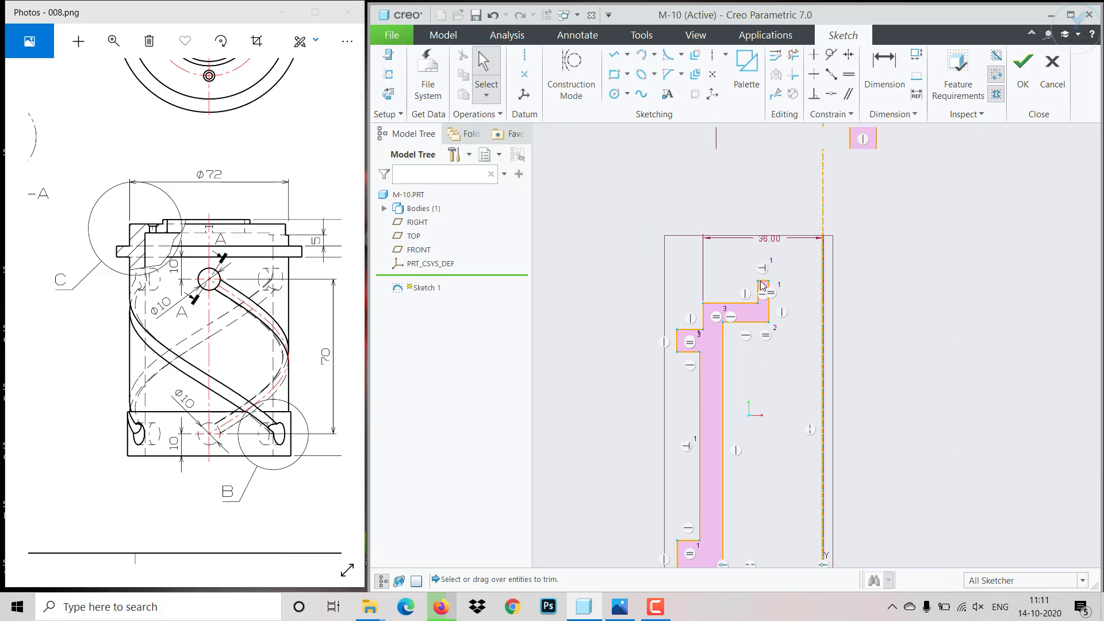
pyautogui.scroll(4, 766, 276)
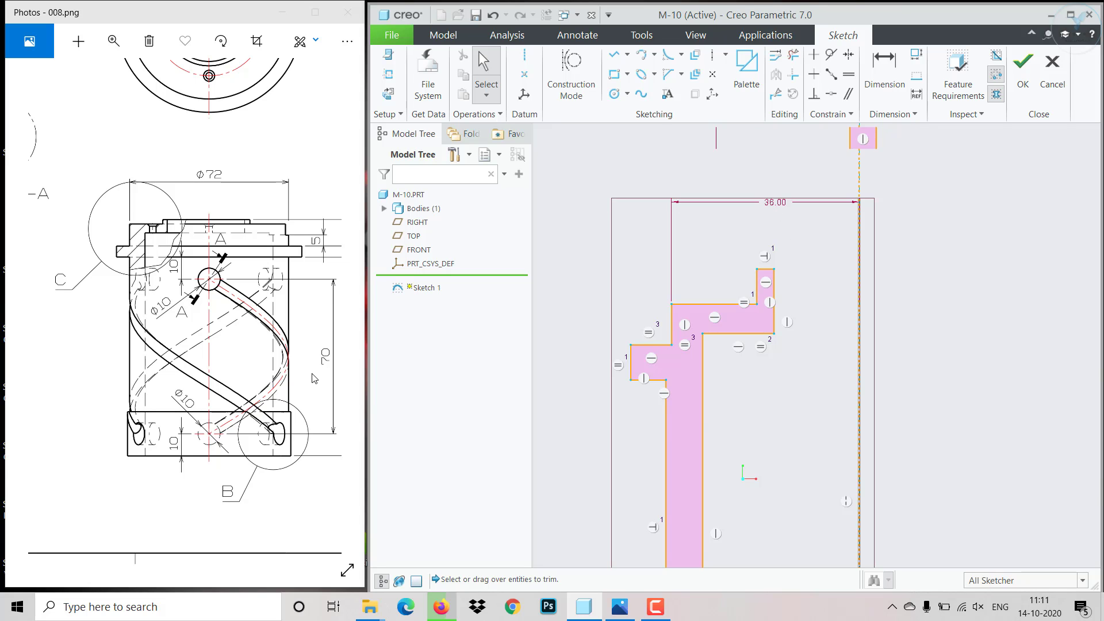
pyautogui.moveTo(301, 371)
pyautogui.mouseDown()
pyautogui.moveTo(230, 322)
pyautogui.moveTo(213, 259)
pyautogui.mouseUp()
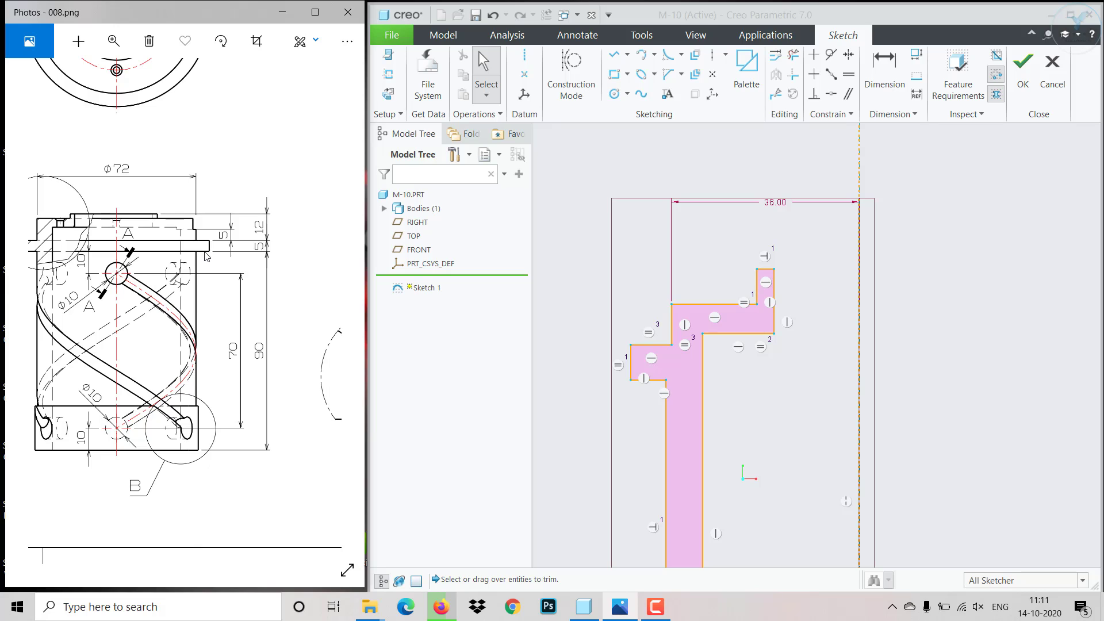
pyautogui.scroll(-4, 633, 391)
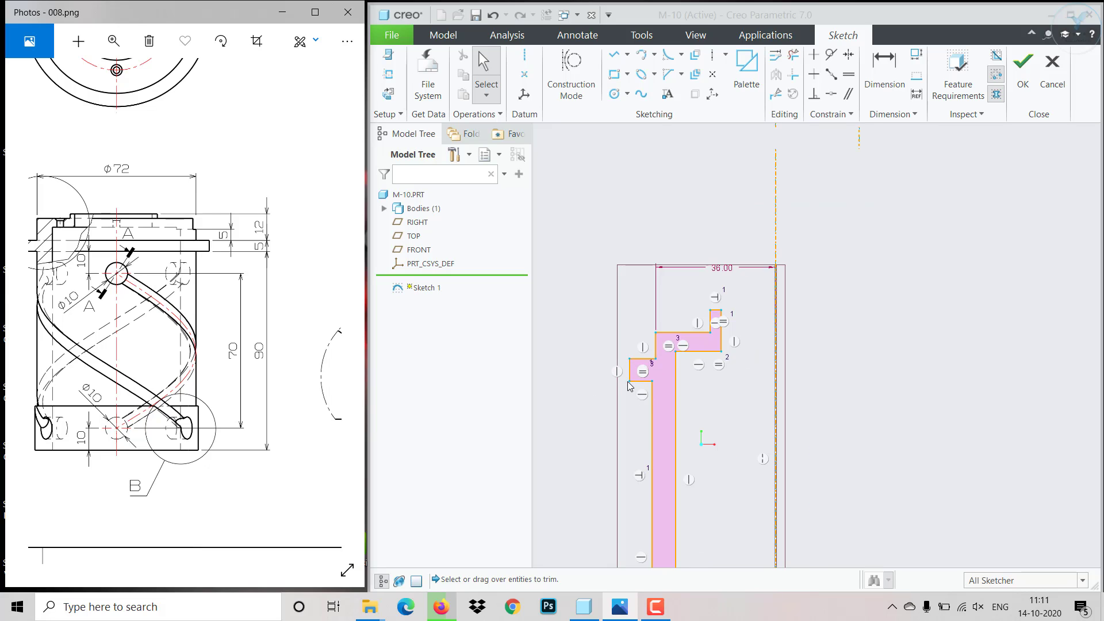
pyautogui.scroll(2, 615, 540)
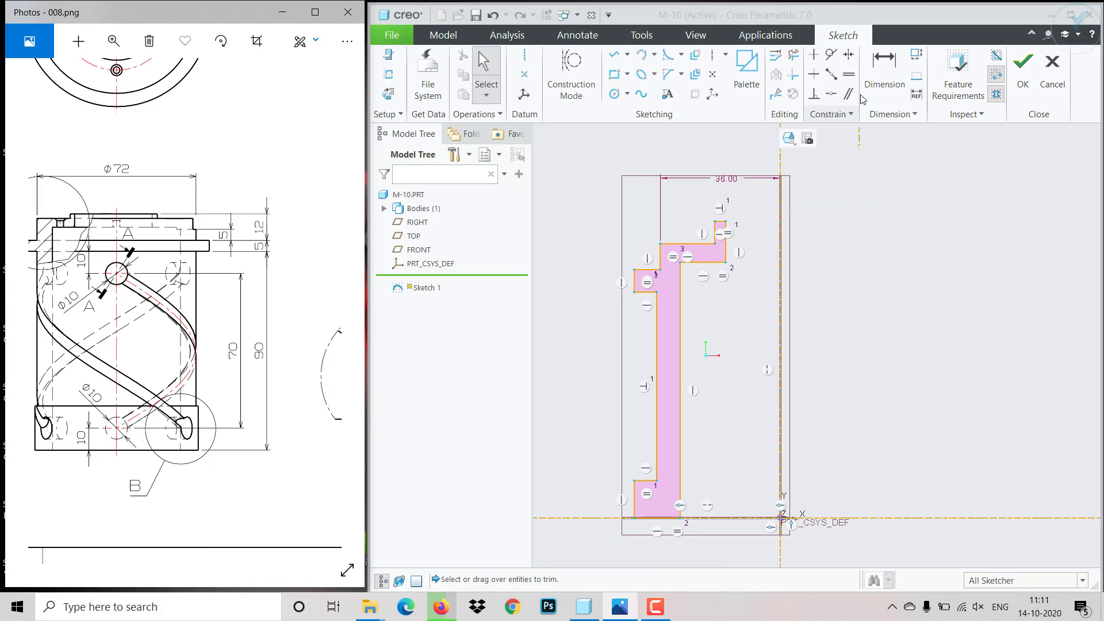
pyautogui.click(806, 191)
pyautogui.click(640, 293)
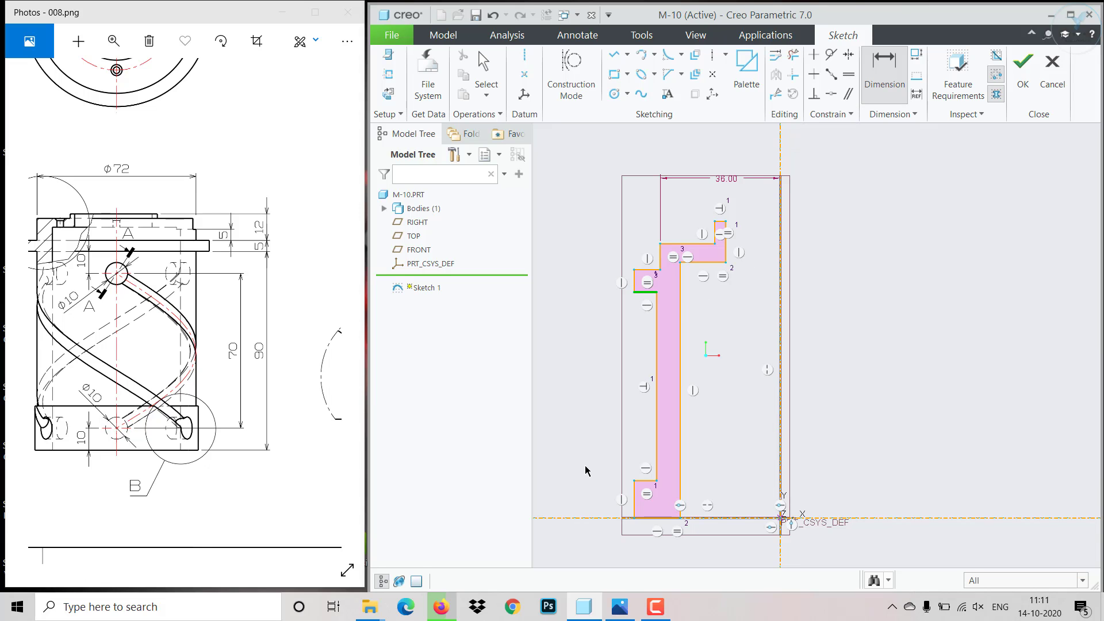
pyautogui.click(595, 520)
pyautogui.middleClick(575, 432)
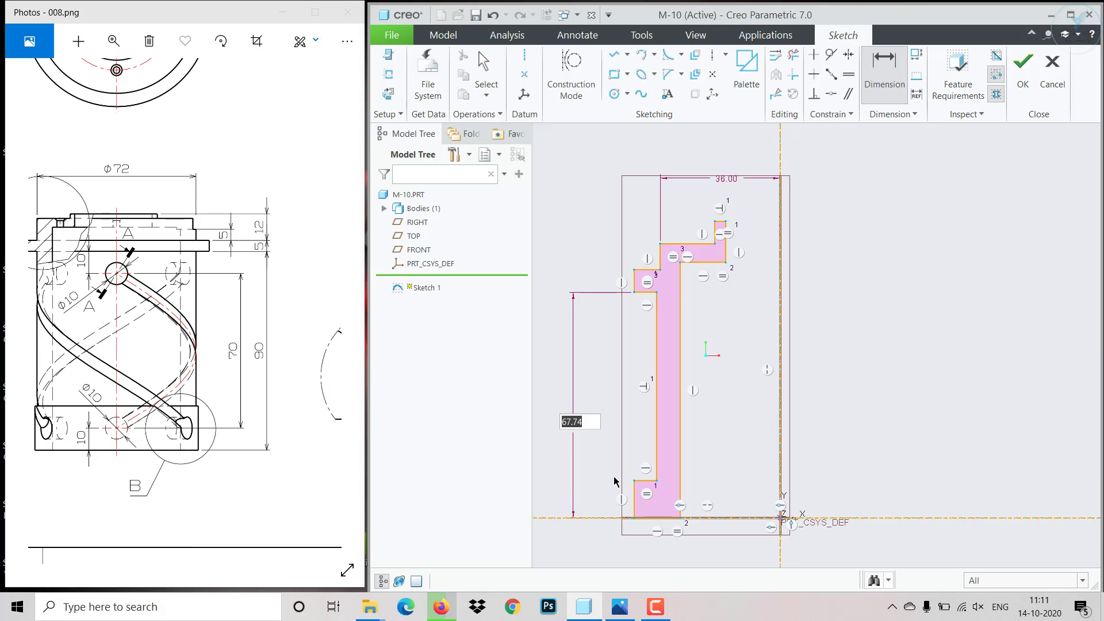
pyautogui.write('90')
pyautogui.press('Return')
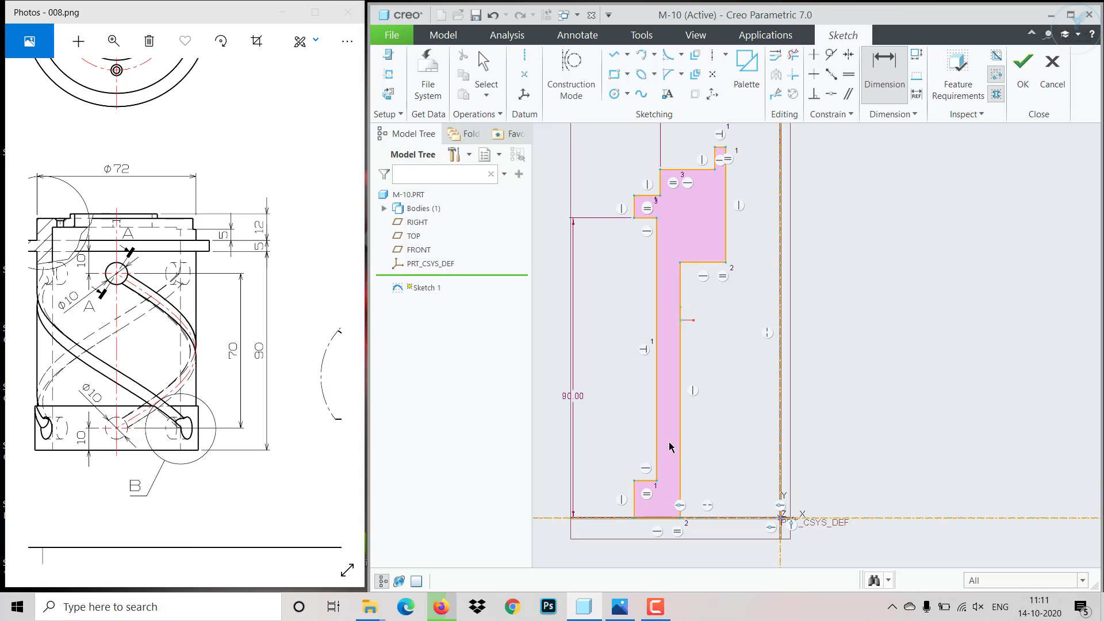
# - Consult Detail B in the reference drawing and dimension the base collar's outer edge with a height of 20
pyautogui.moveTo(222, 427); pyautogui.dragTo(101, 427)
pyautogui.moveTo(255, 405); pyautogui.dragTo(189, 412)
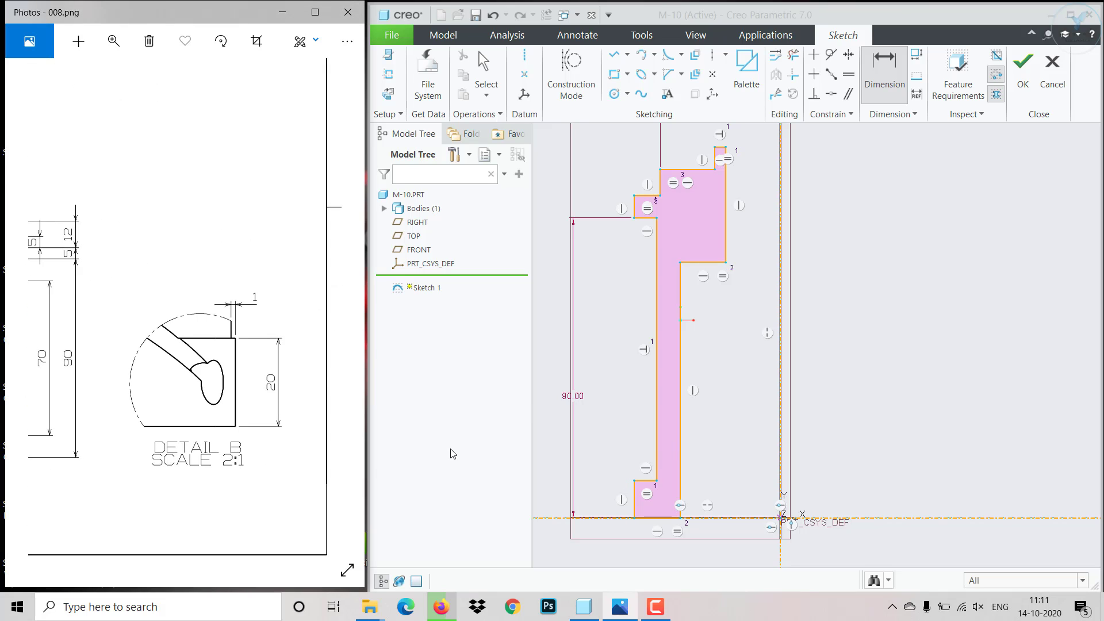
pyautogui.click(635, 509)
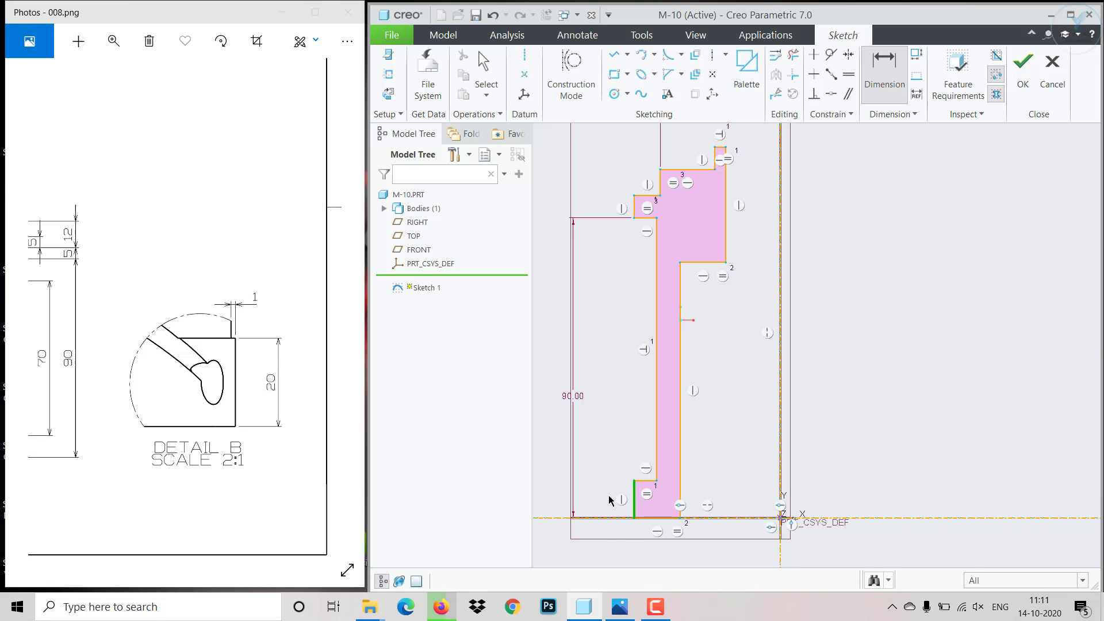
pyautogui.middleClick(611, 500)
pyautogui.write('20')
pyautogui.press('Return')
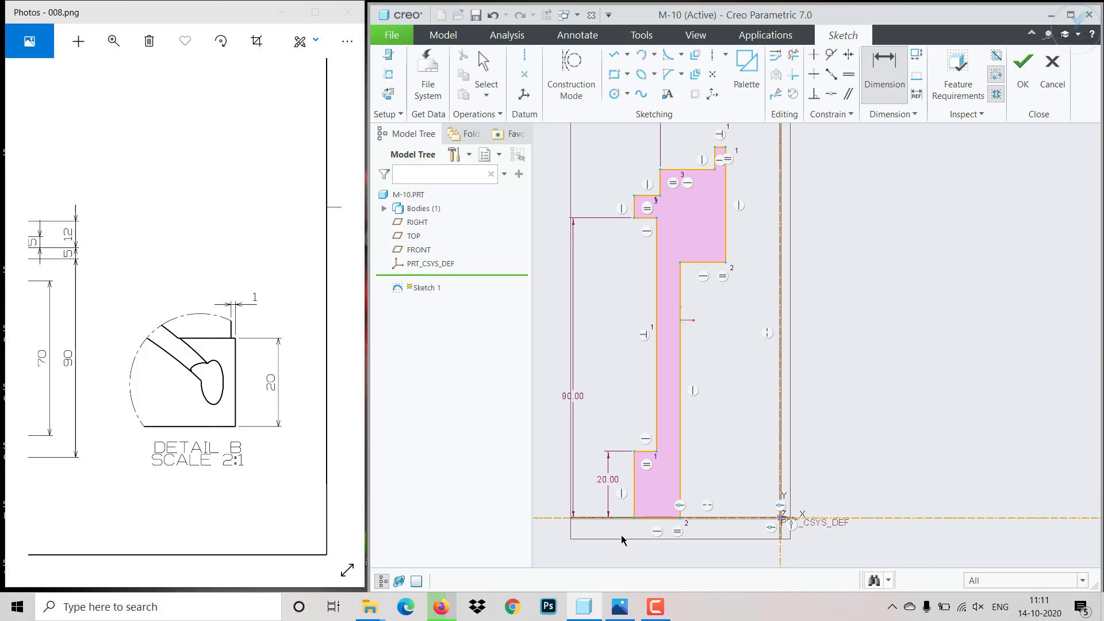
# - Dimension the horizontal offset between the base collar's outer edge and the outer wall as 1
pyautogui.scroll(3, 621, 518)
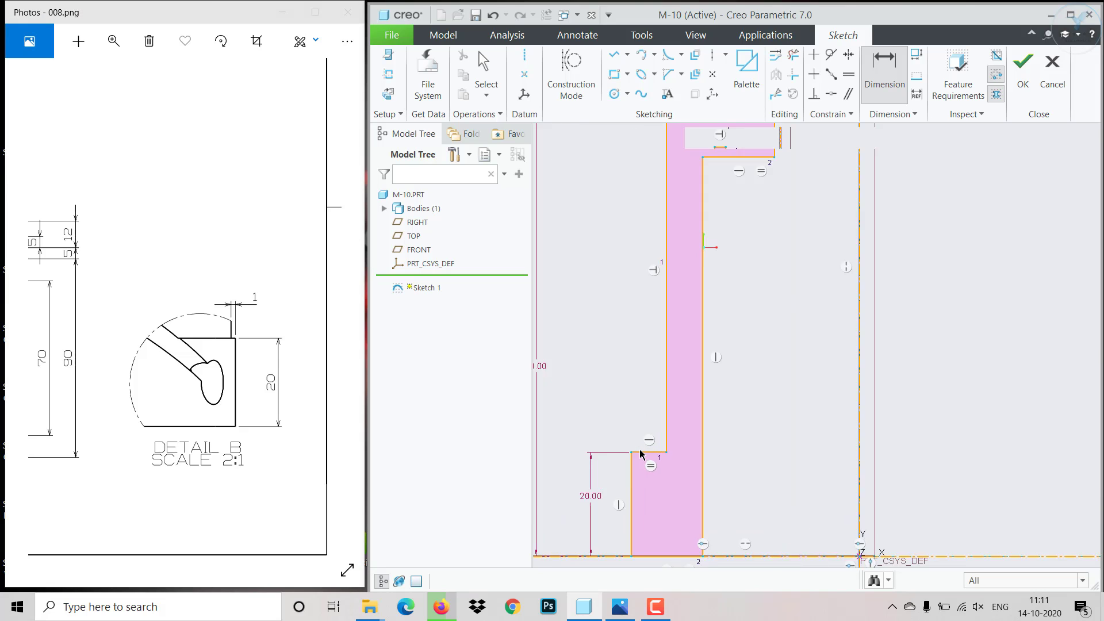
pyautogui.click(630, 486)
pyautogui.click(674, 407)
pyautogui.middleClick(652, 402)
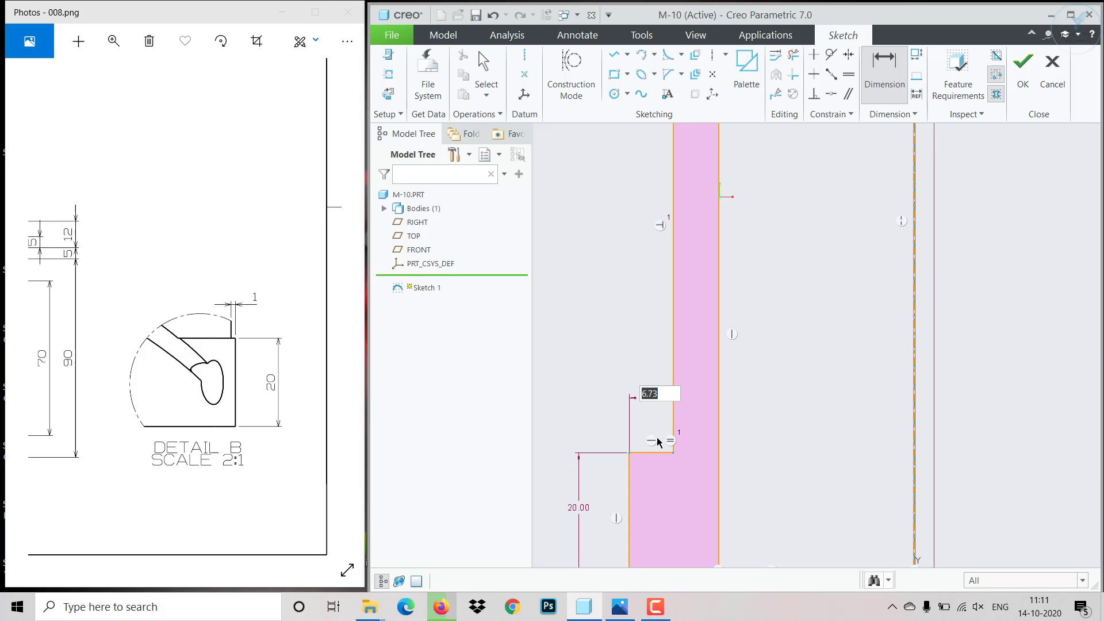
pyautogui.write('1')
pyautogui.press('Return')
# - Consult the flange heights in the reference drawing and try to dimension the height of the flange's outer edge
pyautogui.scroll(-2, 612, 424)
pyautogui.scroll(-2, 613, 424)
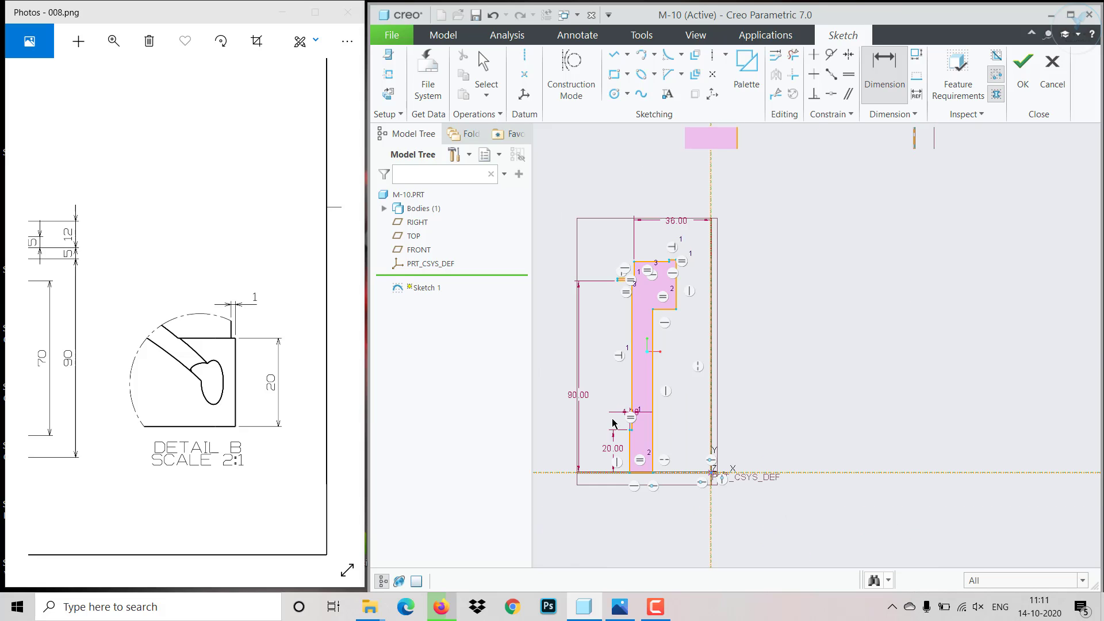
pyautogui.scroll(4, 636, 288)
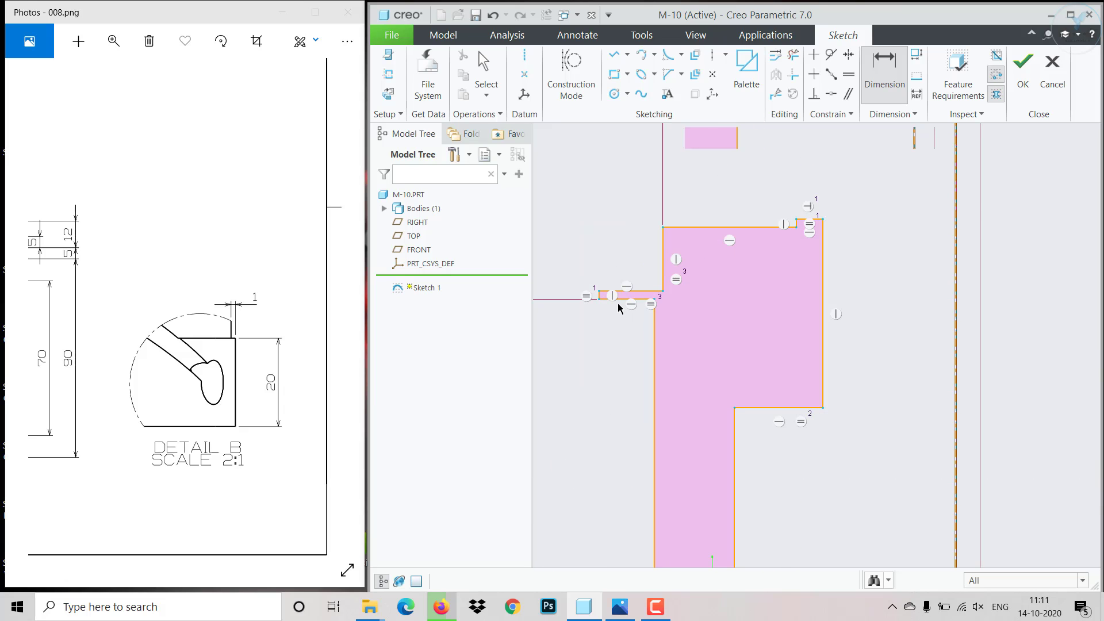
pyautogui.moveTo(188, 395); pyautogui.dragTo(271, 436)
pyautogui.moveTo(146, 348)
pyautogui.mouseDown()
pyautogui.moveTo(241, 412)
pyautogui.moveTo(231, 407)
pyautogui.mouseUp()
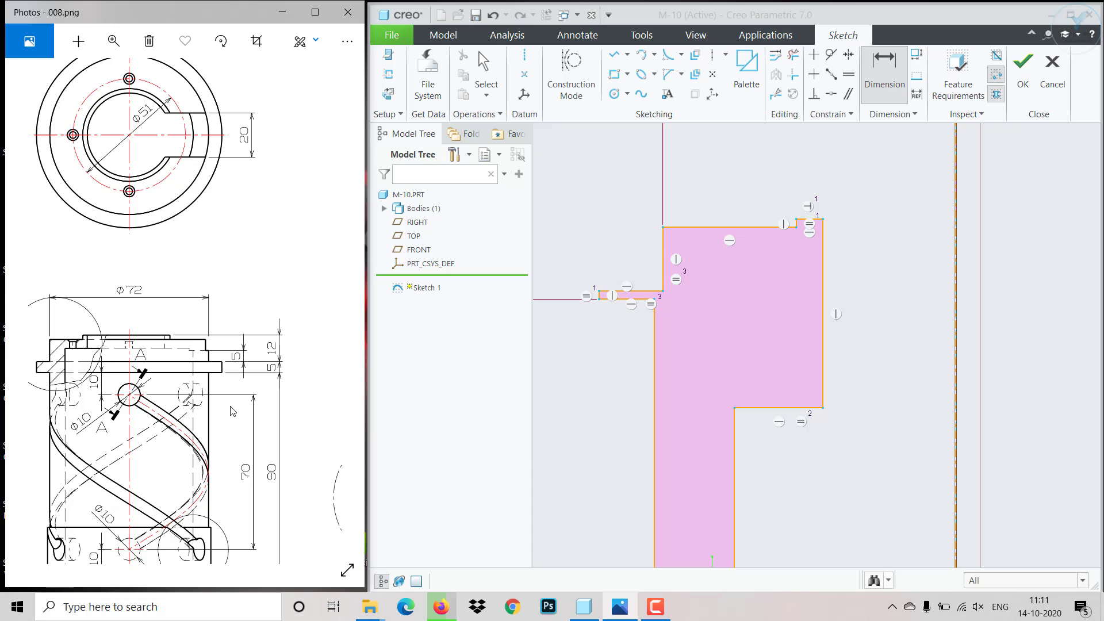
pyautogui.scroll(3, 610, 296)
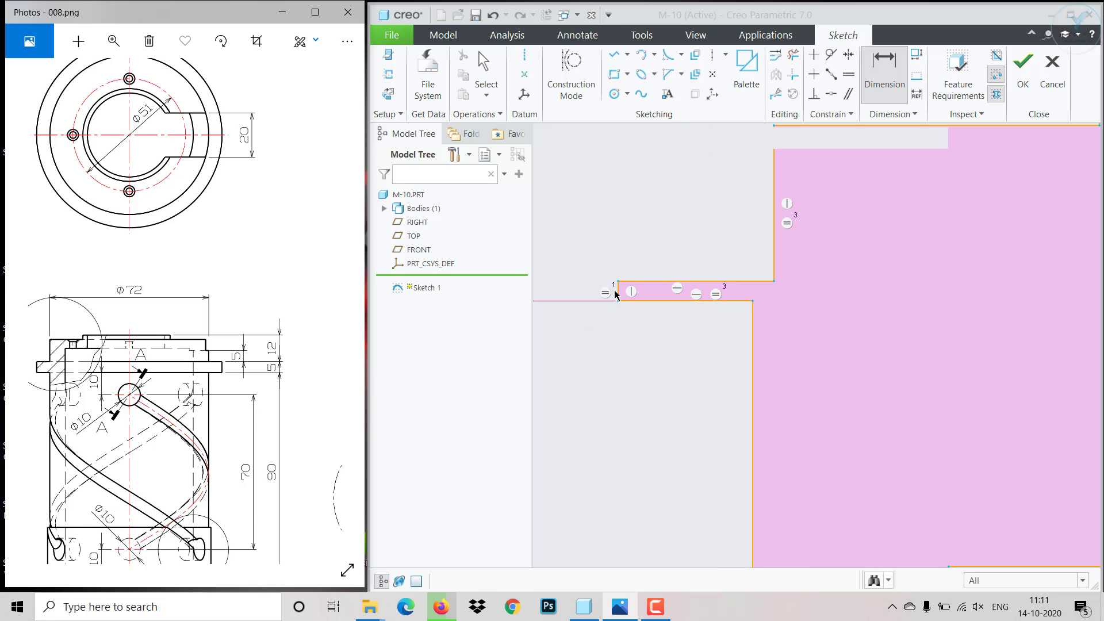
pyautogui.click(620, 297)
pyautogui.middleClick(581, 271)
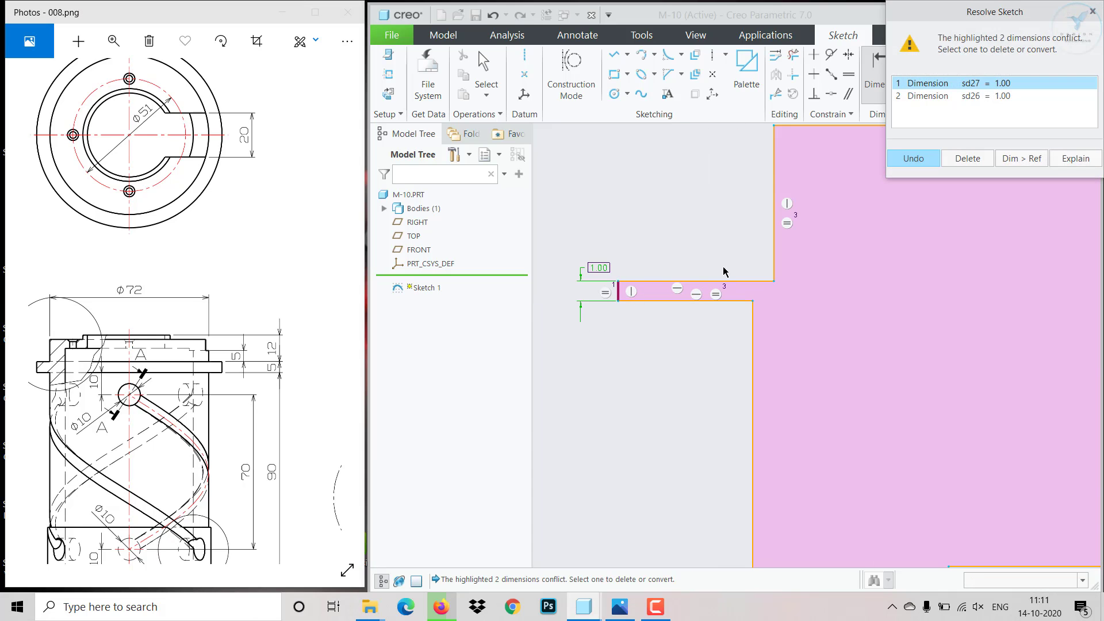
pyautogui.click(913, 159)
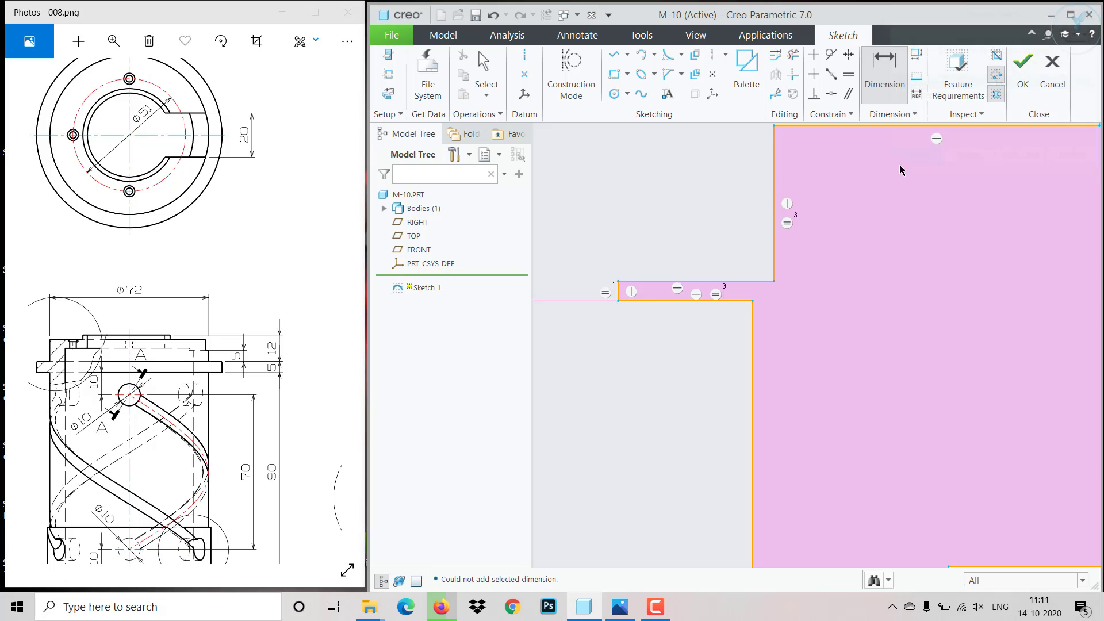
# - Remove the equal-length constraint from the flange's outer edge and dimension the flange thickness as 5
pyautogui.middleClick(608, 284)
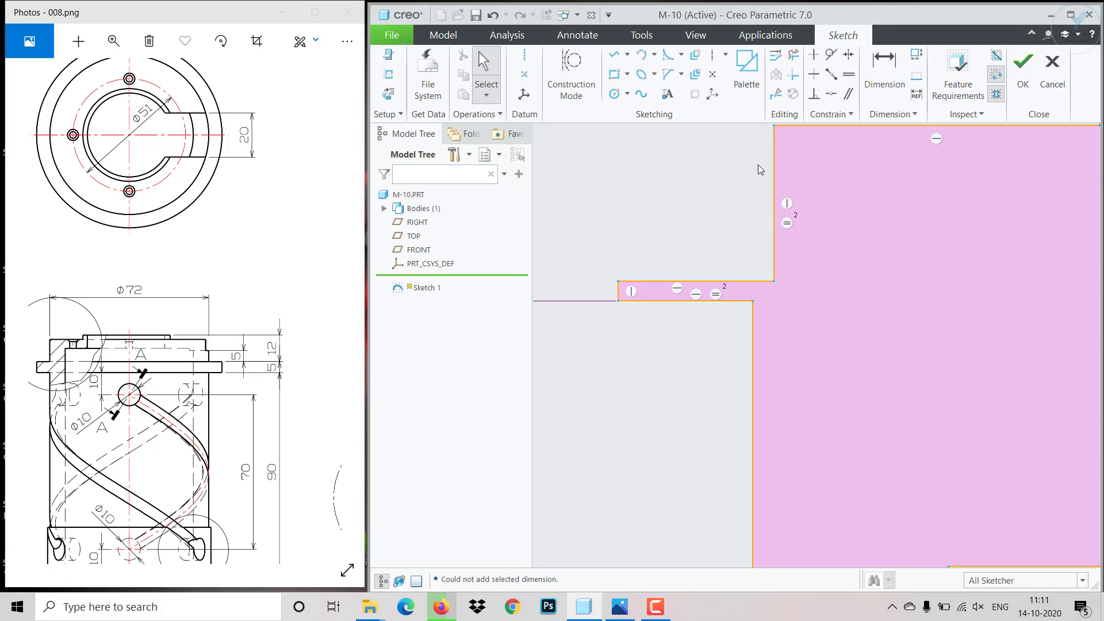
pyautogui.click(885, 67)
pyautogui.scroll(2, 601, 299)
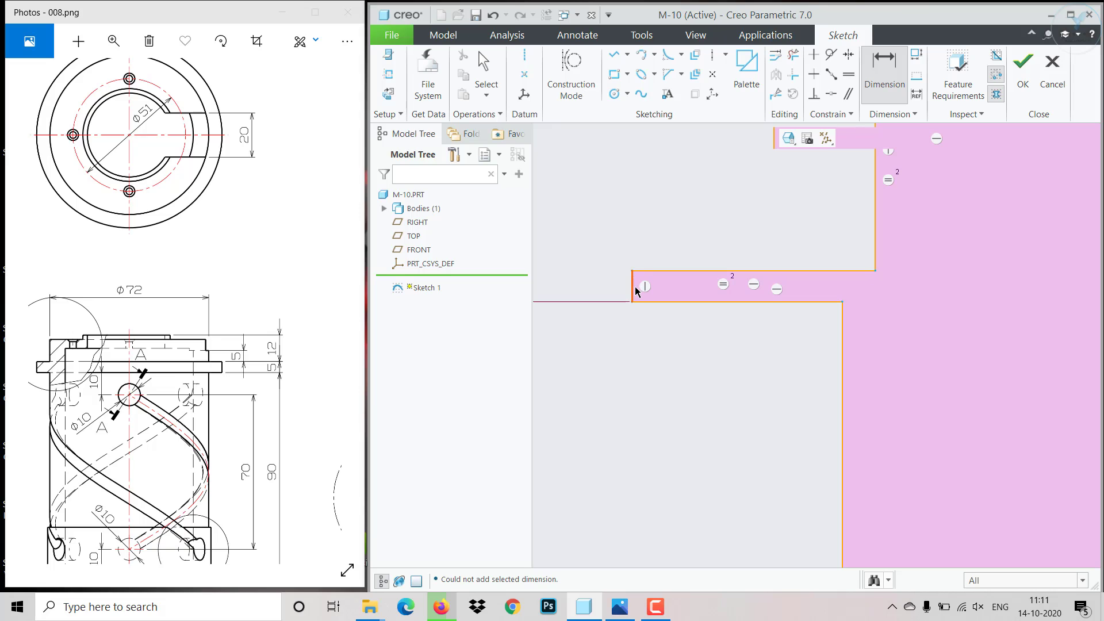
pyautogui.click(635, 286)
pyautogui.middleClick(604, 265)
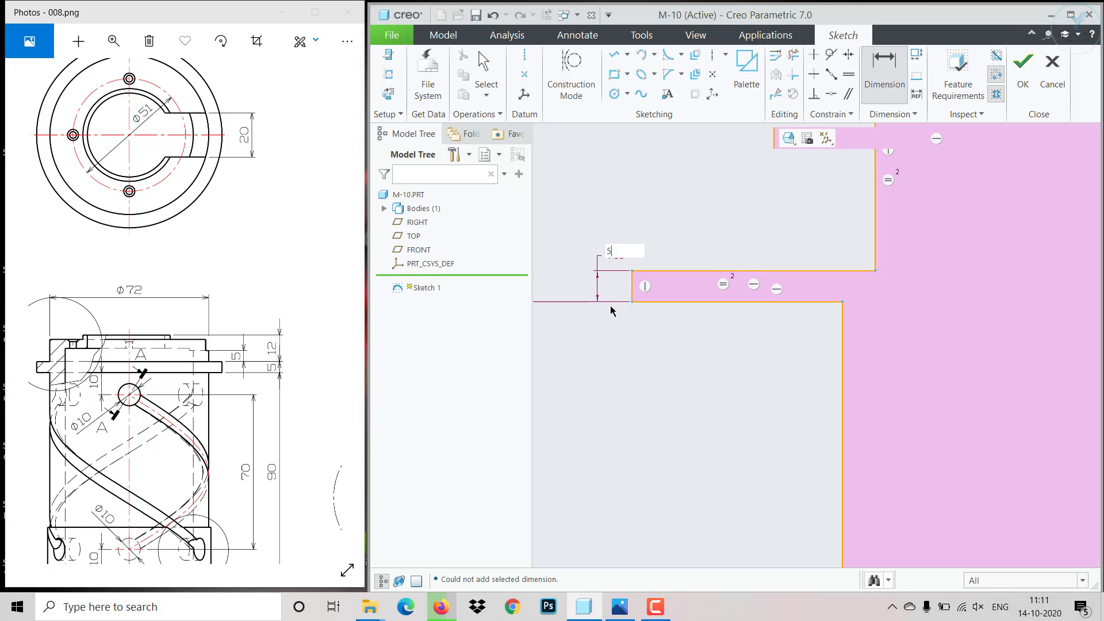
pyautogui.write('5')
pyautogui.press('Return')
pyautogui.scroll(-3, 640, 348)
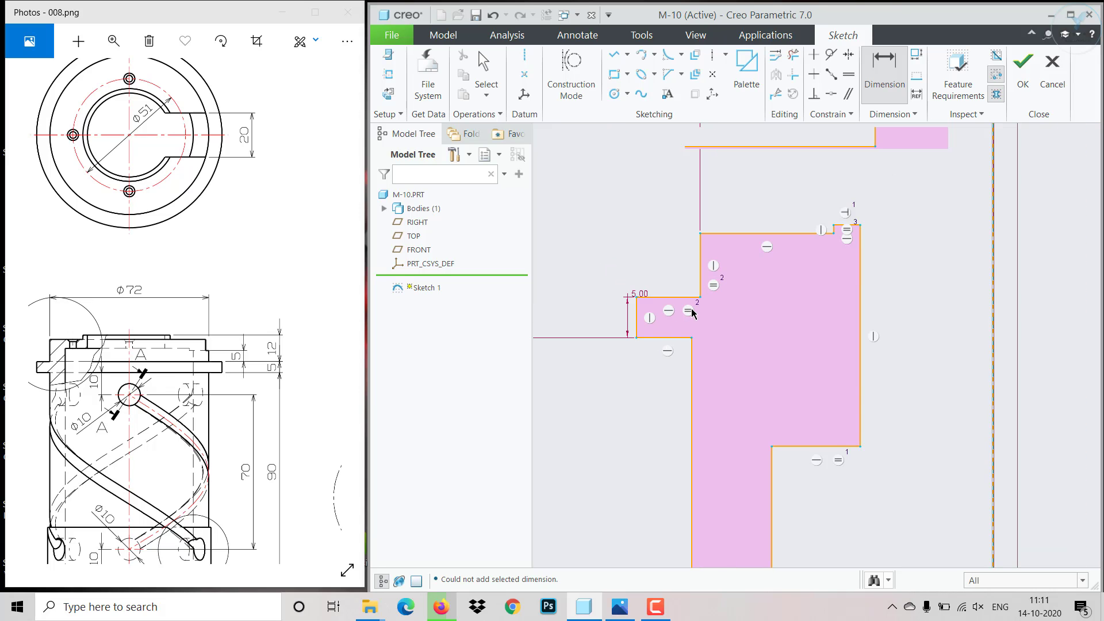
pyautogui.middleClick(688, 310)
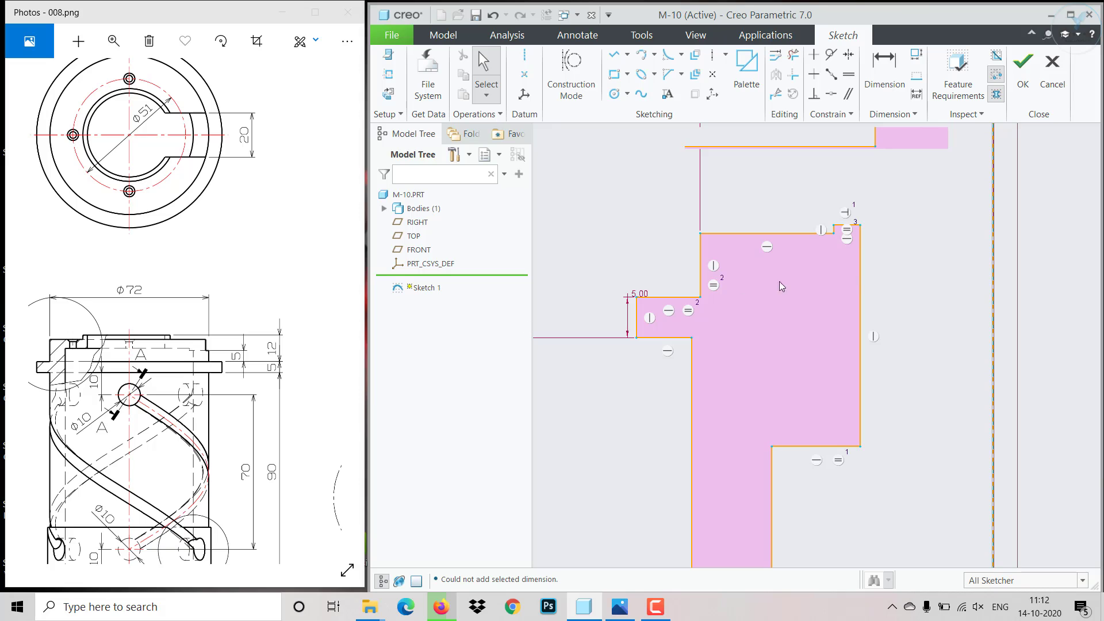
# - Move the underside of the inward-projecting top ledge and the profile's uppermost edge upward
pyautogui.moveTo(800, 447); pyautogui.dragTo(757, 262)
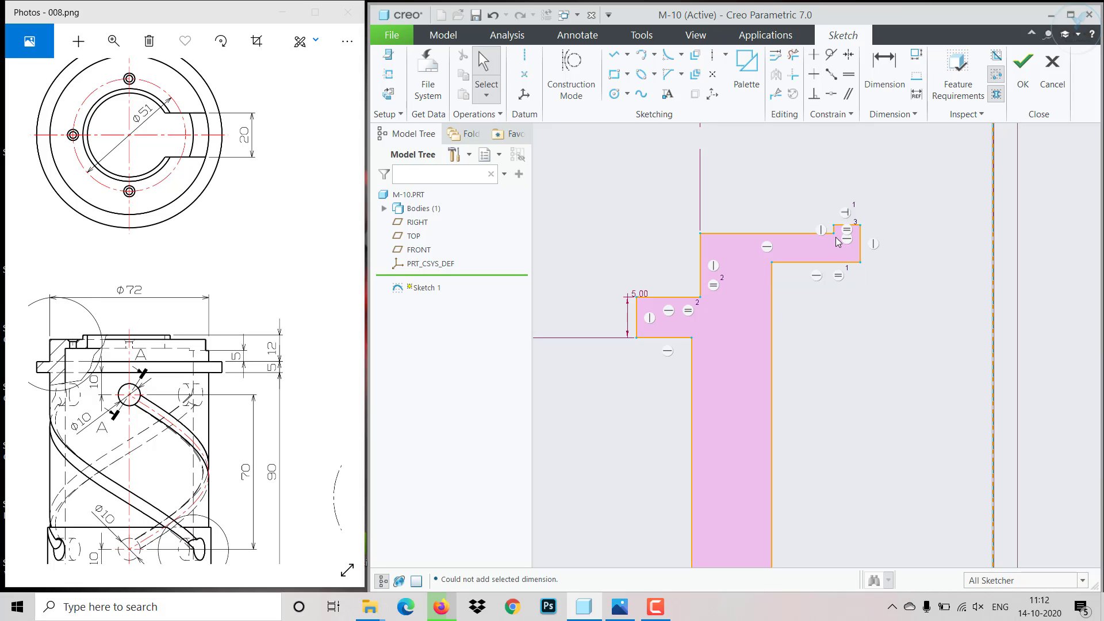
pyautogui.moveTo(844, 227); pyautogui.dragTo(832, 176)
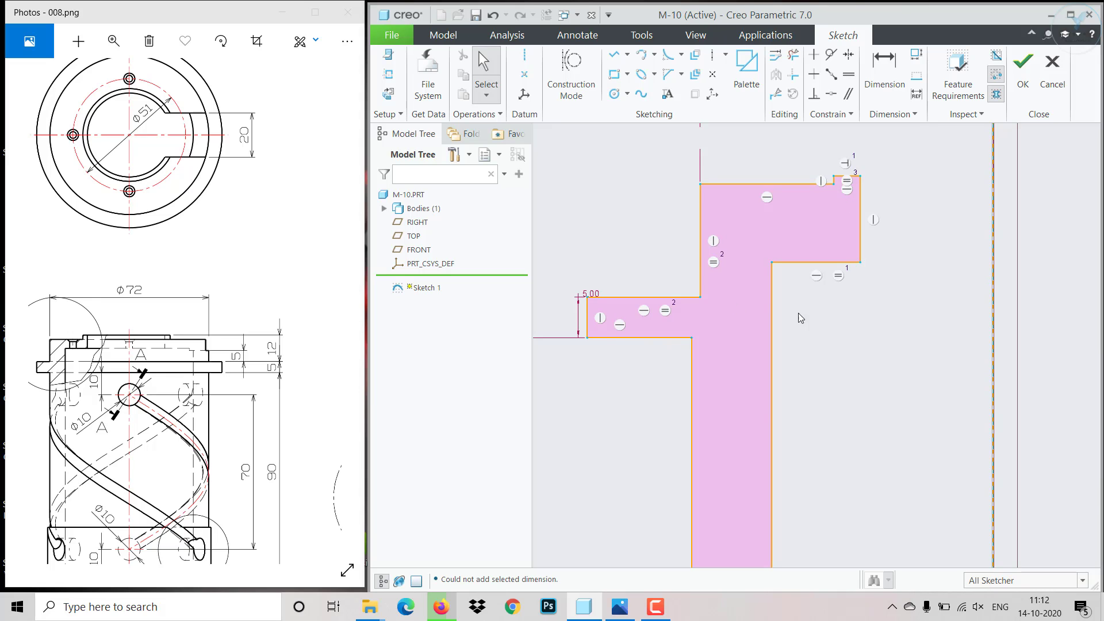
# - Delete the equal-length constraint on the flange's upper edge and move the flange's outer edge inward
pyautogui.click(665, 311)
pyautogui.press('Delete')
pyautogui.moveTo(587, 324); pyautogui.dragTo(624, 331)
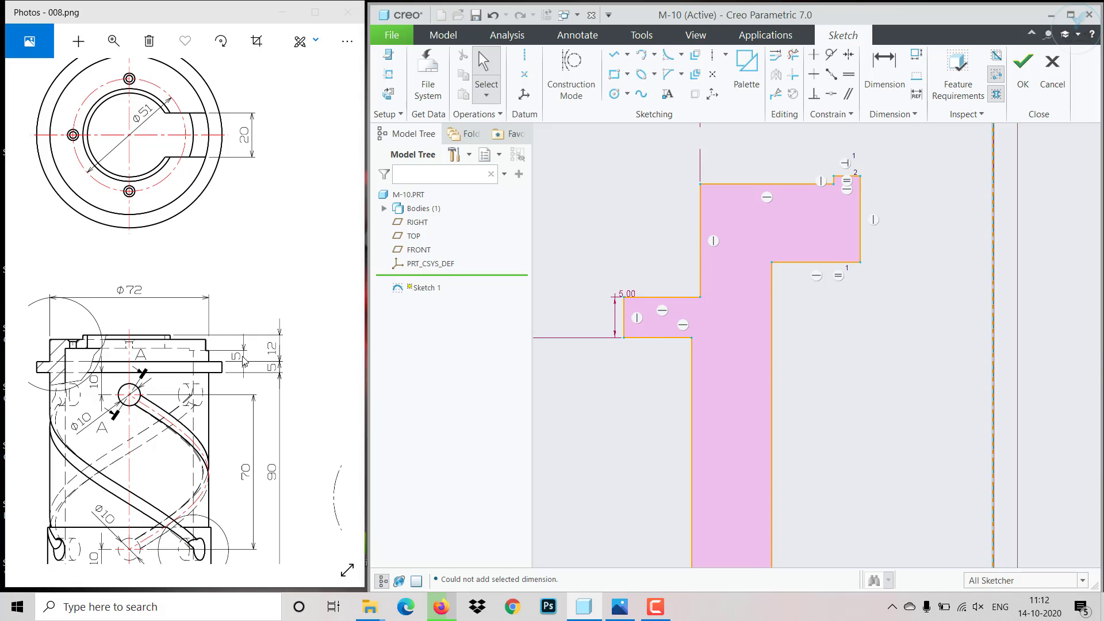
# - Dimension the vertical distance from the flange's upper edge to the underside of the inner top ledge as 5
pyautogui.click(896, 71)
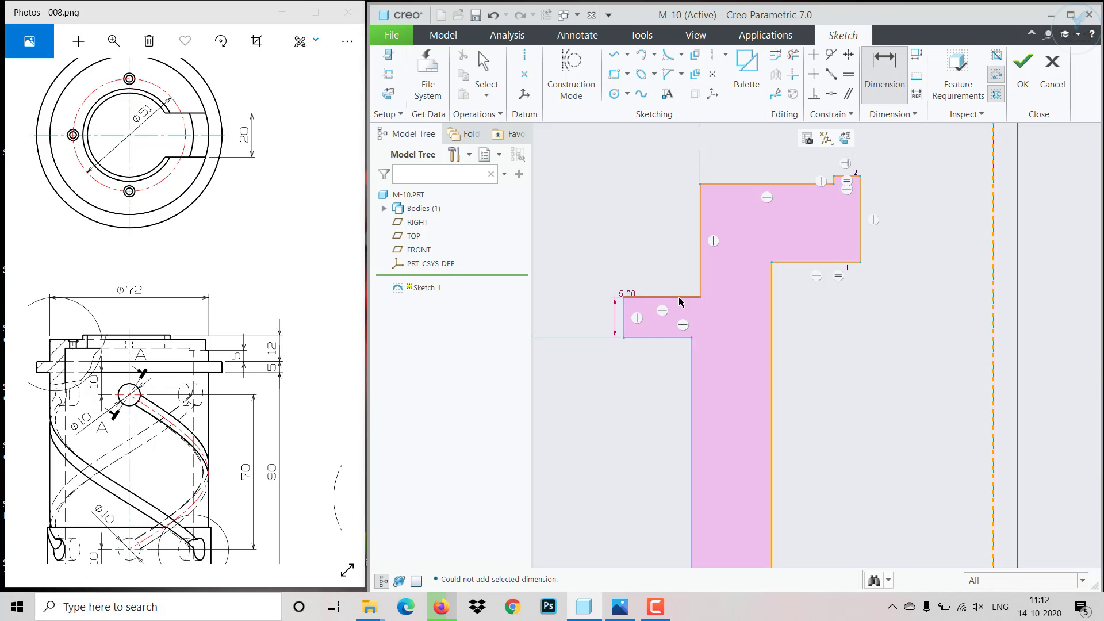
pyautogui.click(680, 297)
pyautogui.middleClick(652, 278)
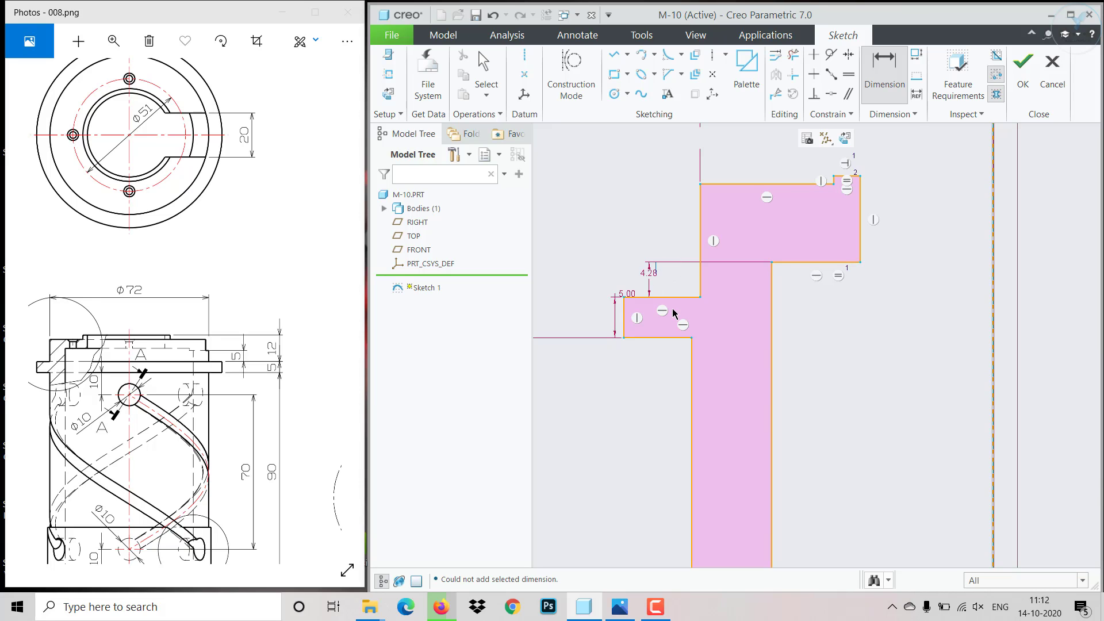
pyautogui.write('5')
pyautogui.press('Return')
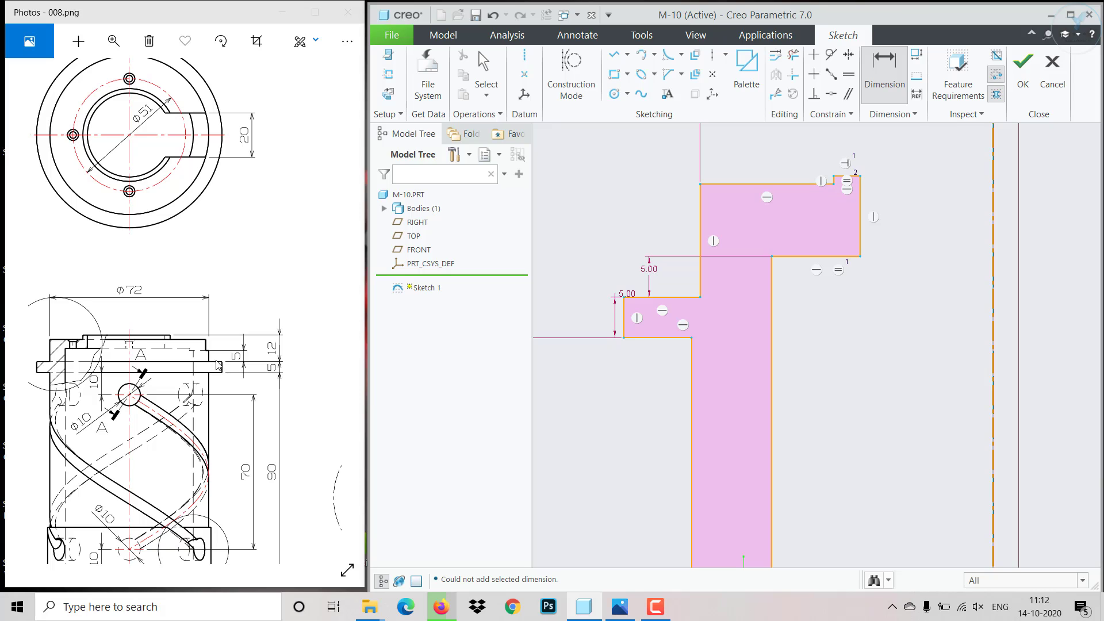
# - Dimension the vertical distance from the flange's upper edge to the top of the raised rim as 12
pyautogui.click(659, 297)
pyautogui.click(848, 176)
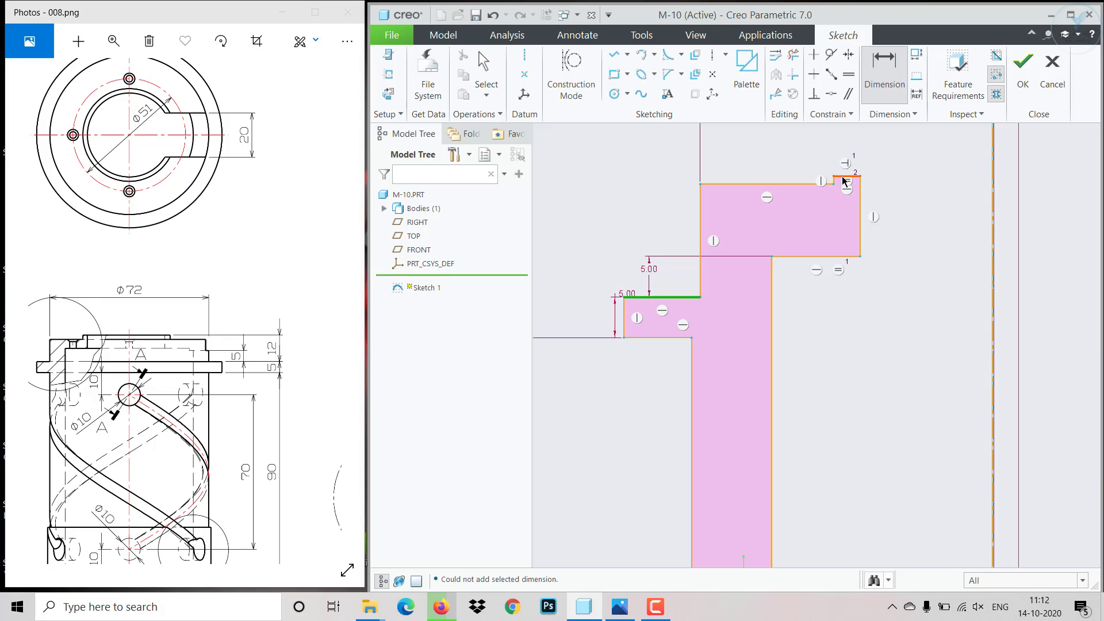
pyautogui.middleClick(626, 221)
pyautogui.write('12')
pyautogui.press('Return')
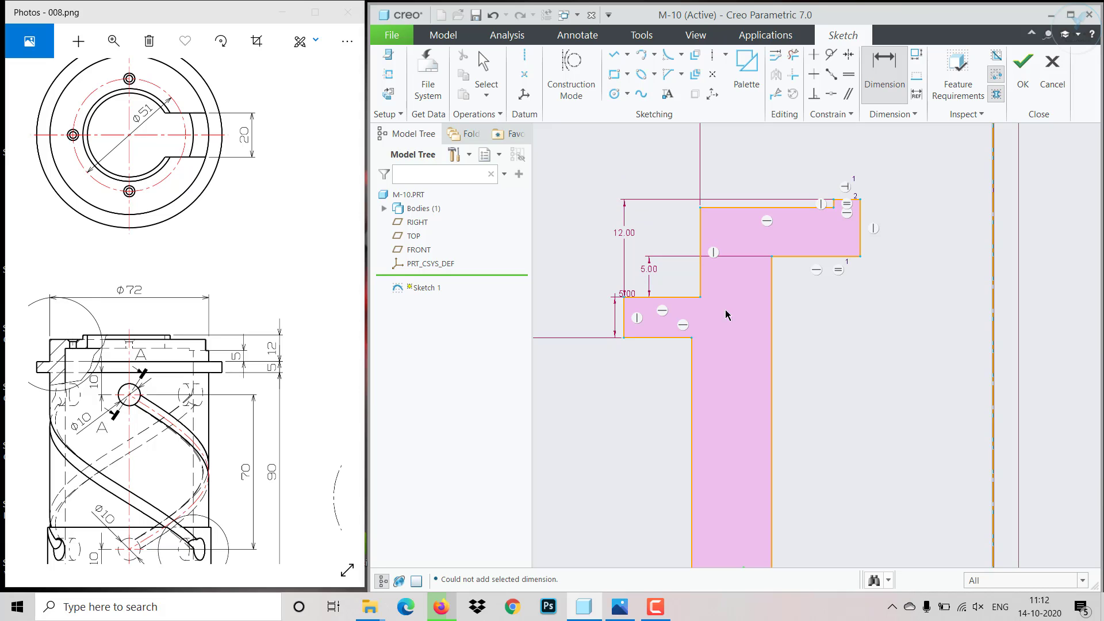
# - Remove the equal-length constraint from the inner ledge's underside and widen the raised rim by moving its outer vertical edge outward
pyautogui.scroll(3, 827, 254)
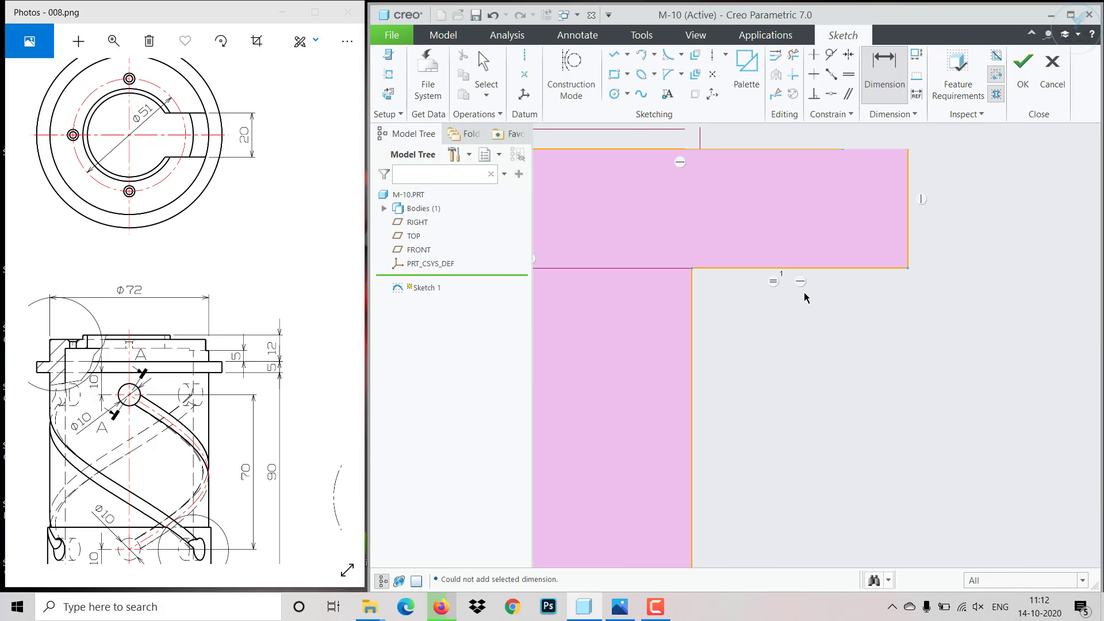
pyautogui.middleClick(786, 308)
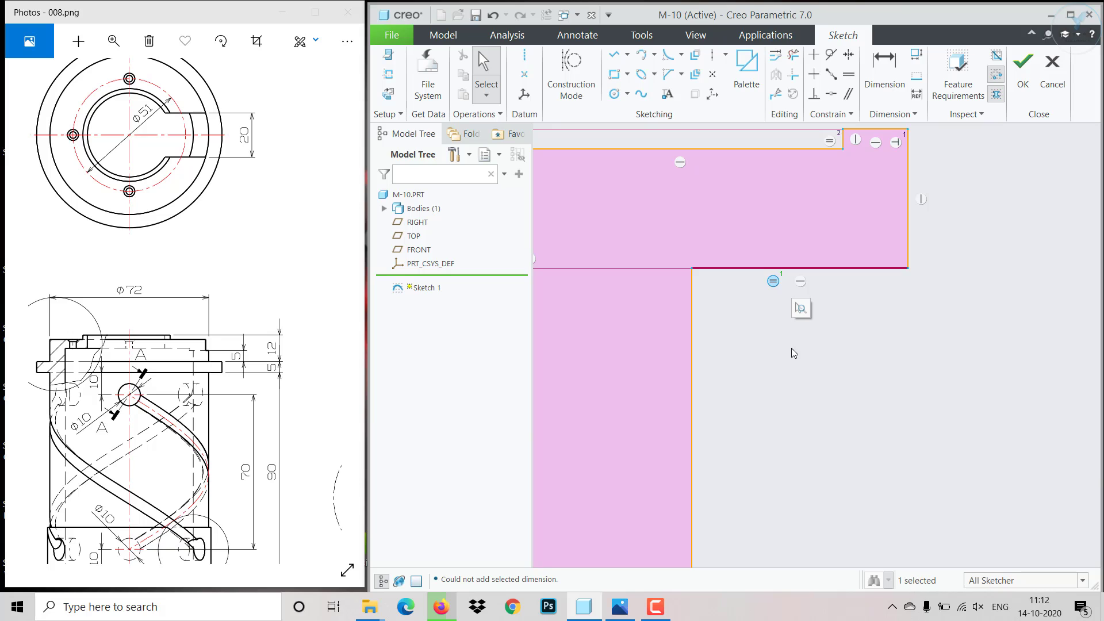
pyautogui.scroll(-2, 806, 380)
pyautogui.scroll(-2, 807, 381)
pyautogui.scroll(3, 840, 322)
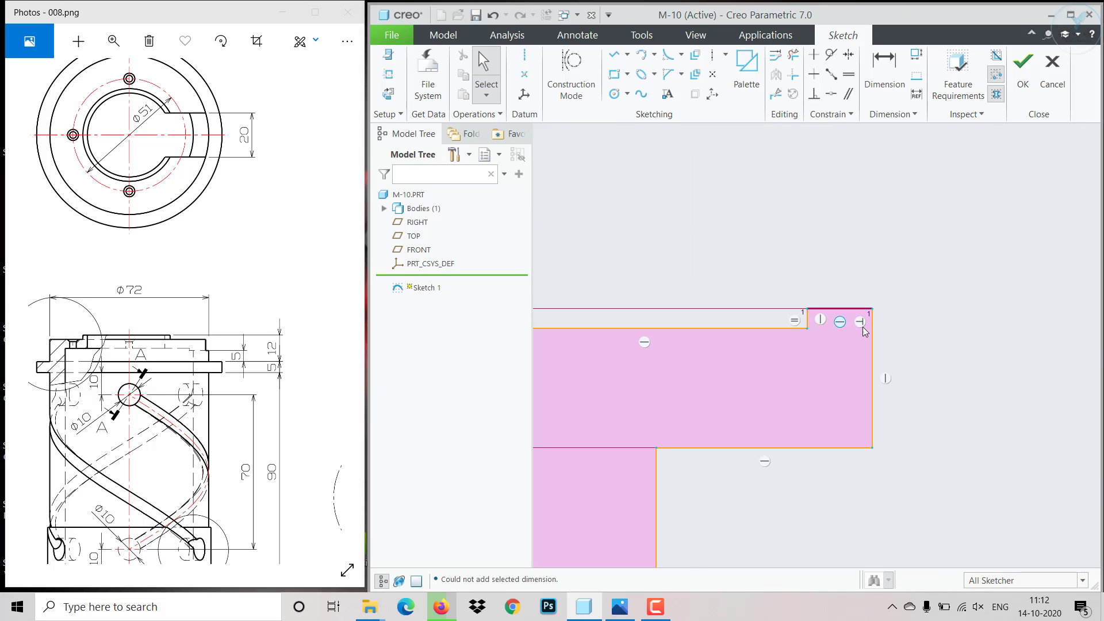
pyautogui.scroll(-2, 863, 332)
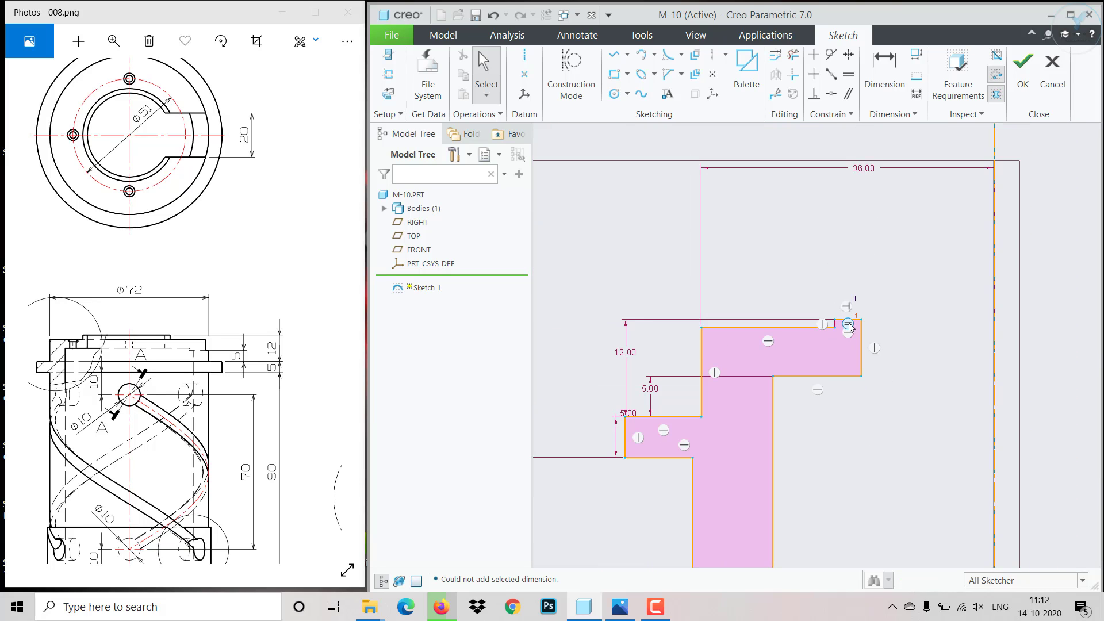
pyautogui.moveTo(833, 316); pyautogui.dragTo(821, 320)
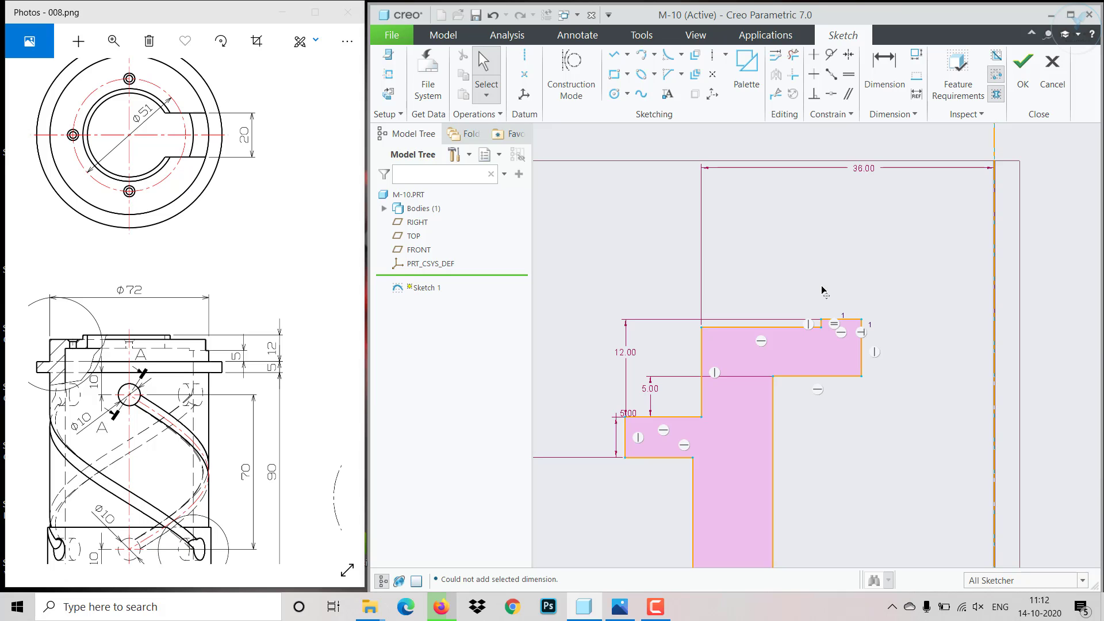
# - Consult Detail C in the reference drawing and try to dimension the thickness of the top ledge below the raised rim
pyautogui.moveTo(164, 394); pyautogui.dragTo(362, 403)
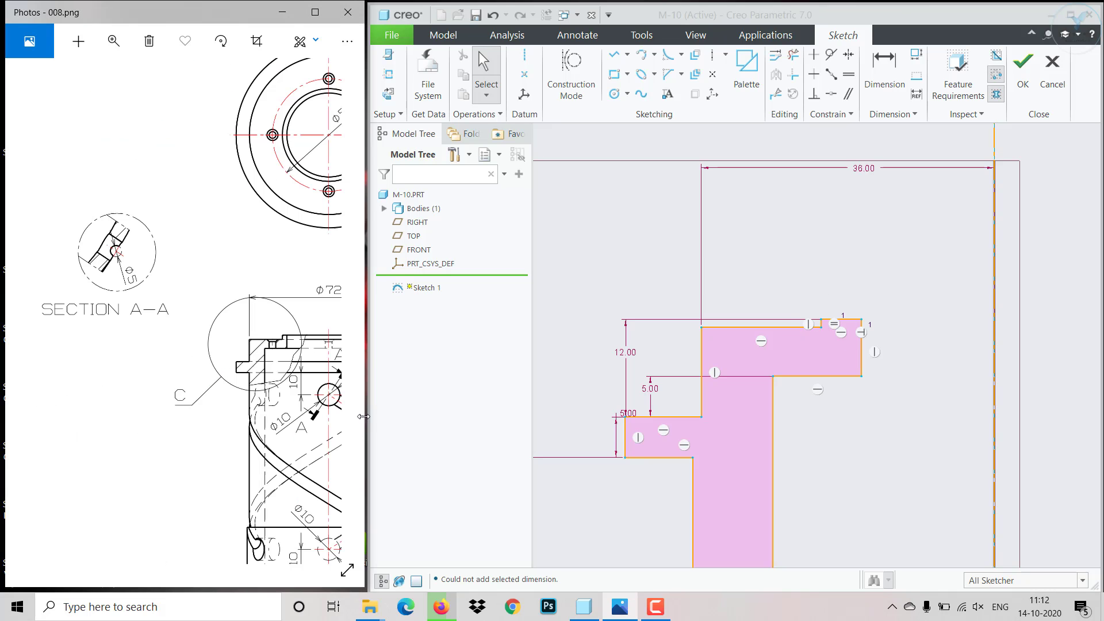
pyautogui.moveTo(63, 342)
pyautogui.mouseDown()
pyautogui.moveTo(26, 332)
pyautogui.moveTo(176, 413)
pyautogui.moveTo(173, 388)
pyautogui.moveTo(198, 391)
pyautogui.mouseUp()
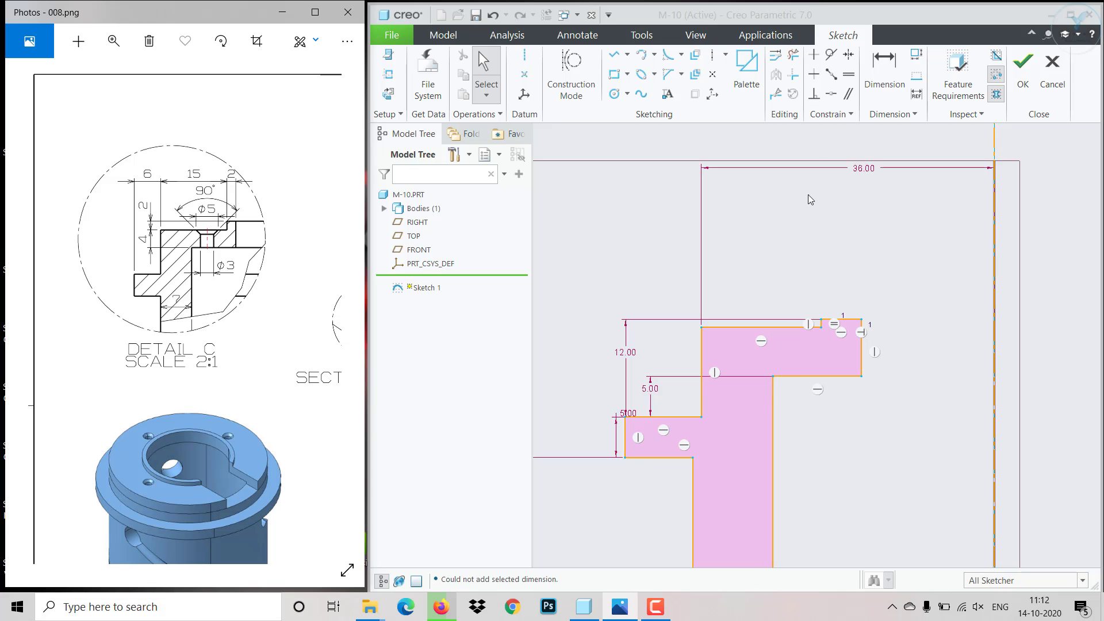
pyautogui.click(883, 80)
pyautogui.click(800, 328)
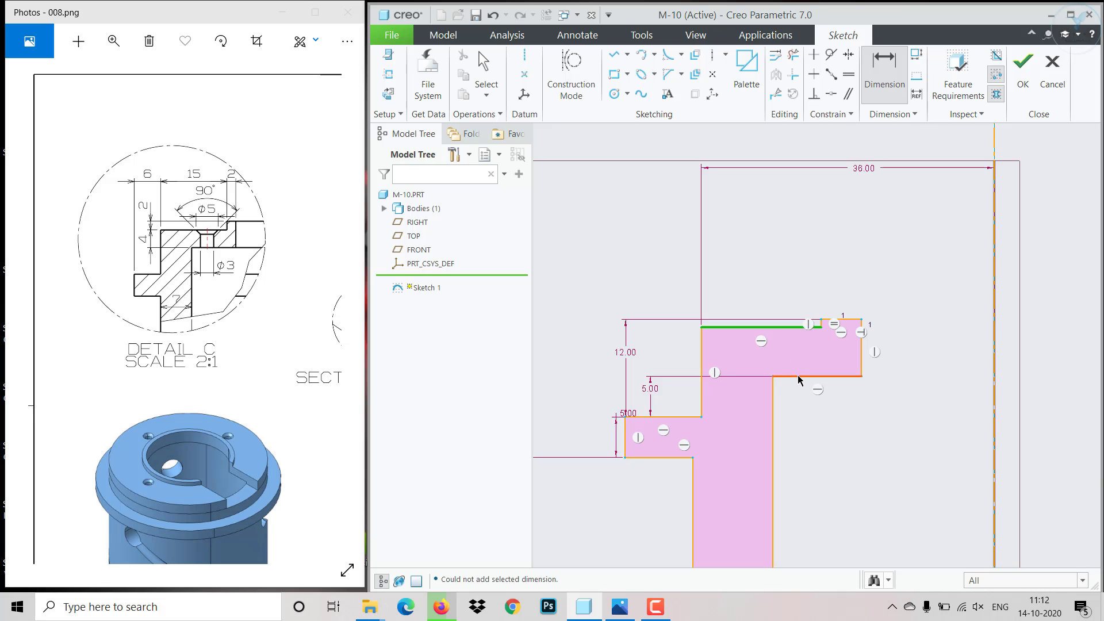
pyautogui.click(800, 377)
pyautogui.middleClick(661, 360)
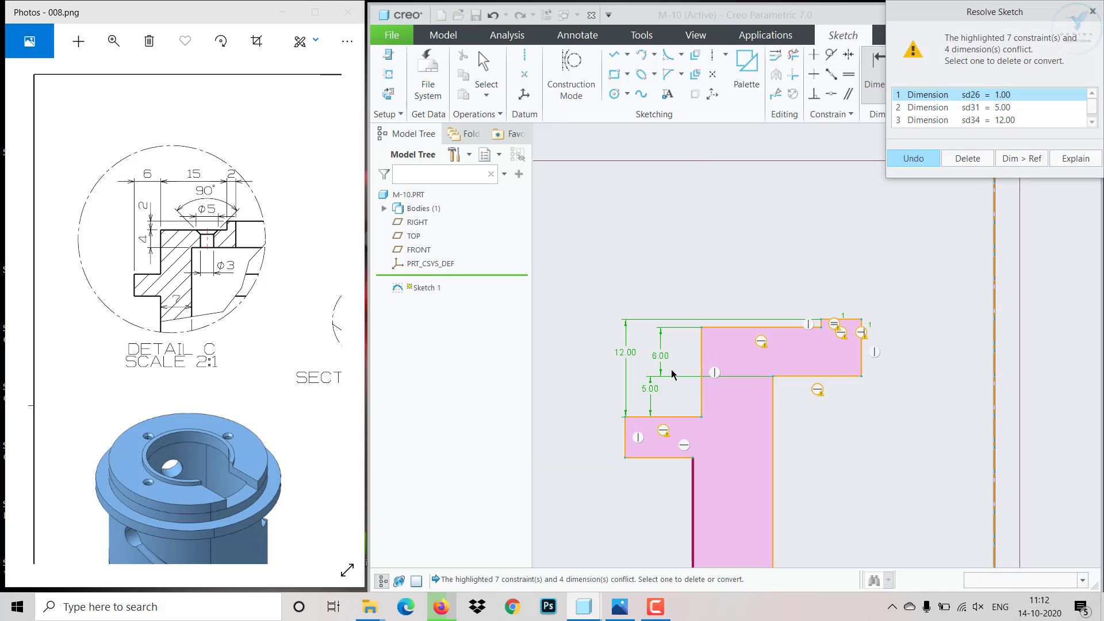
pyautogui.click(915, 159)
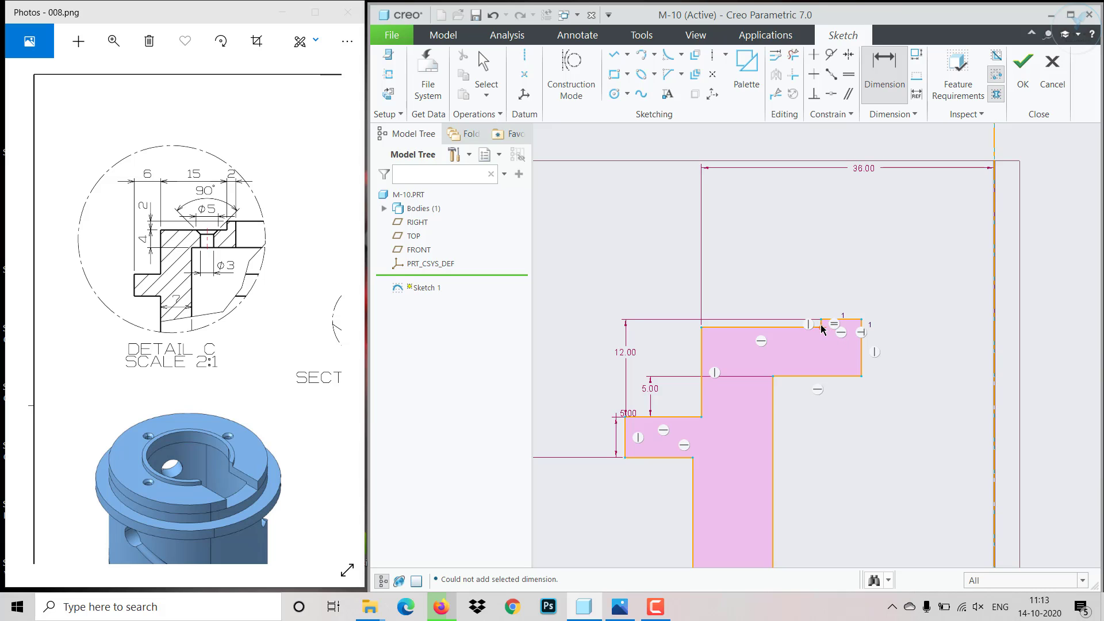
# - Try to dimension the raised rim's height above the ledge, and resolve the conflict by deleting the new dimension
pyautogui.scroll(5, 823, 329)
pyautogui.click(798, 330)
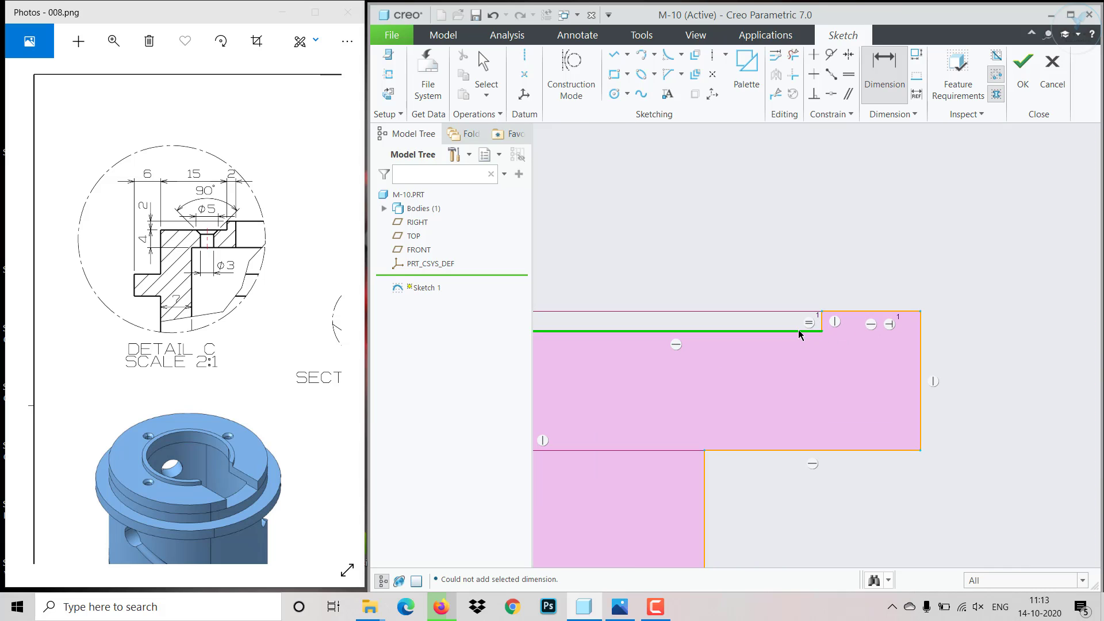
pyautogui.click(898, 313)
pyautogui.middleClick(937, 321)
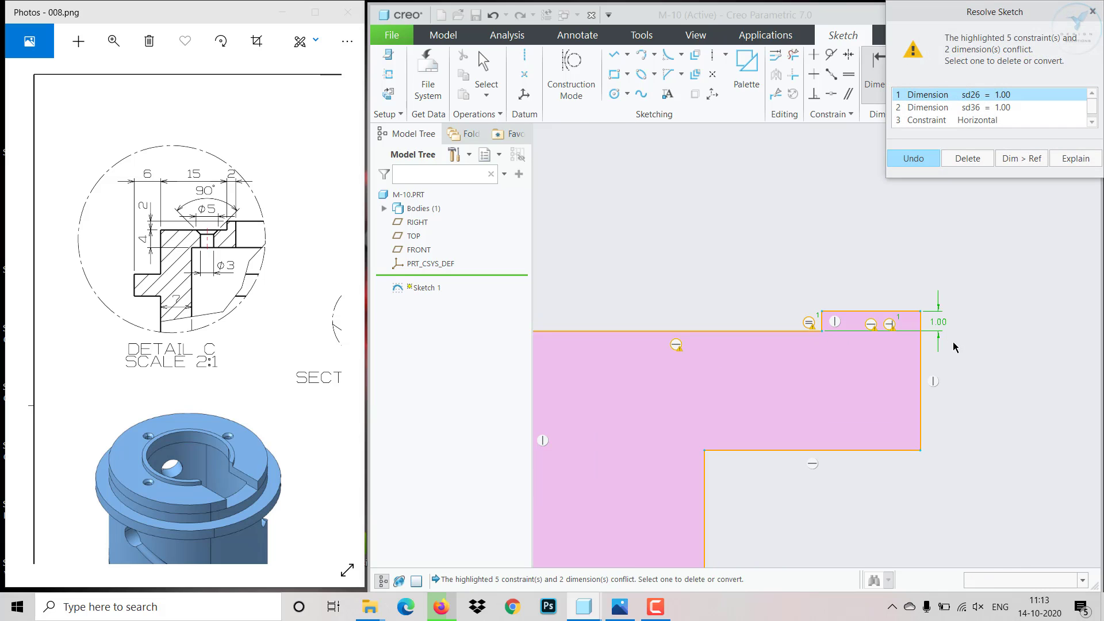
pyautogui.click(979, 110)
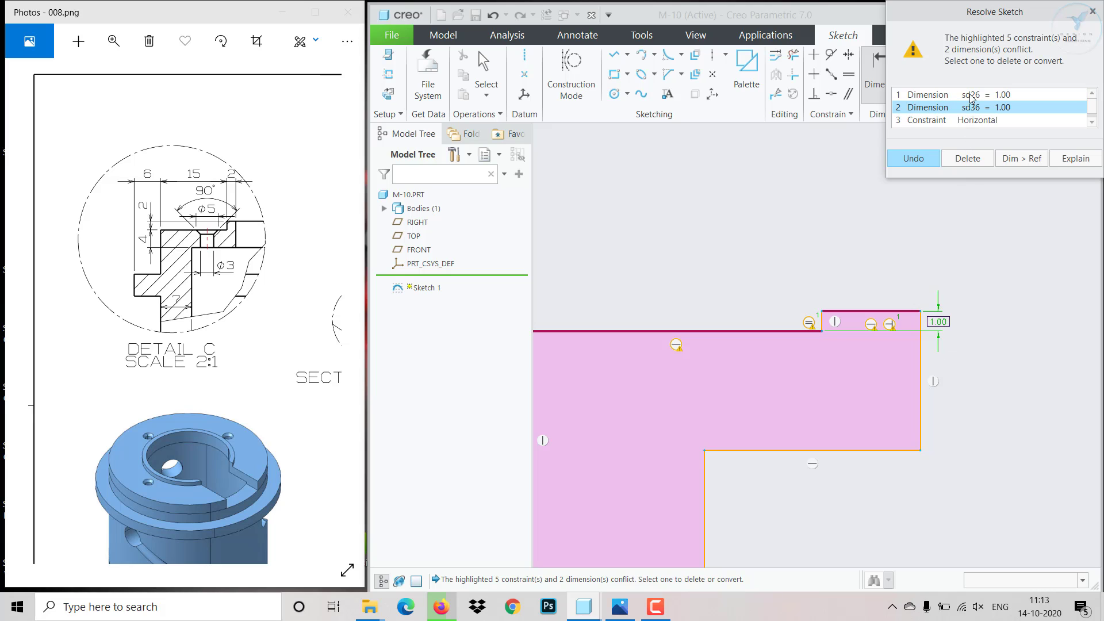
pyautogui.click(970, 96)
pyautogui.scroll(-2, 839, 264)
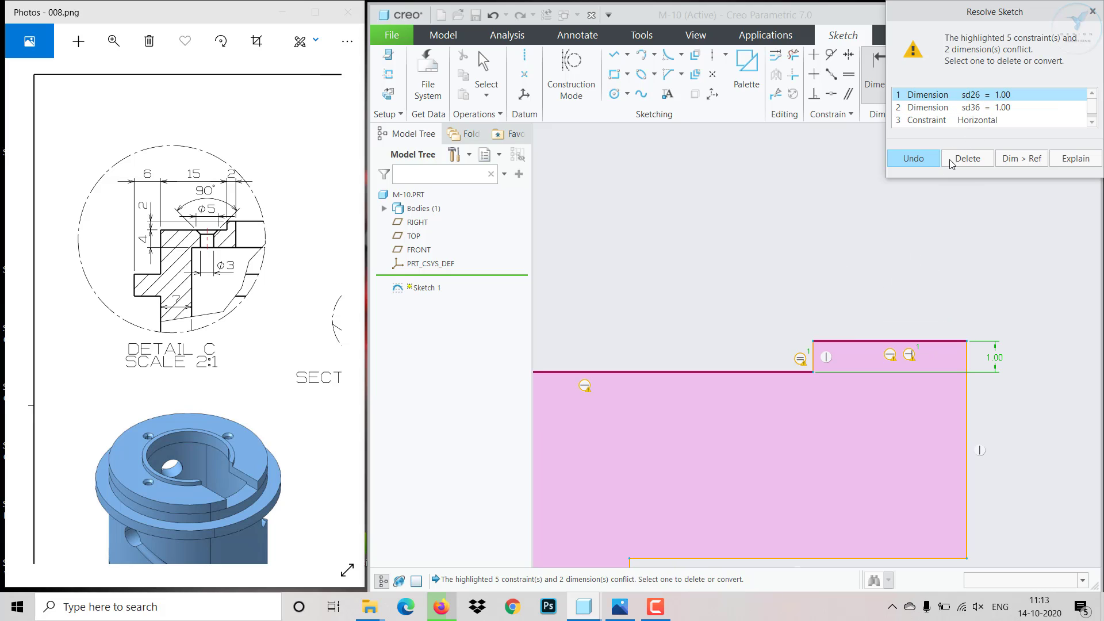
pyautogui.click(978, 108)
pyautogui.click(968, 158)
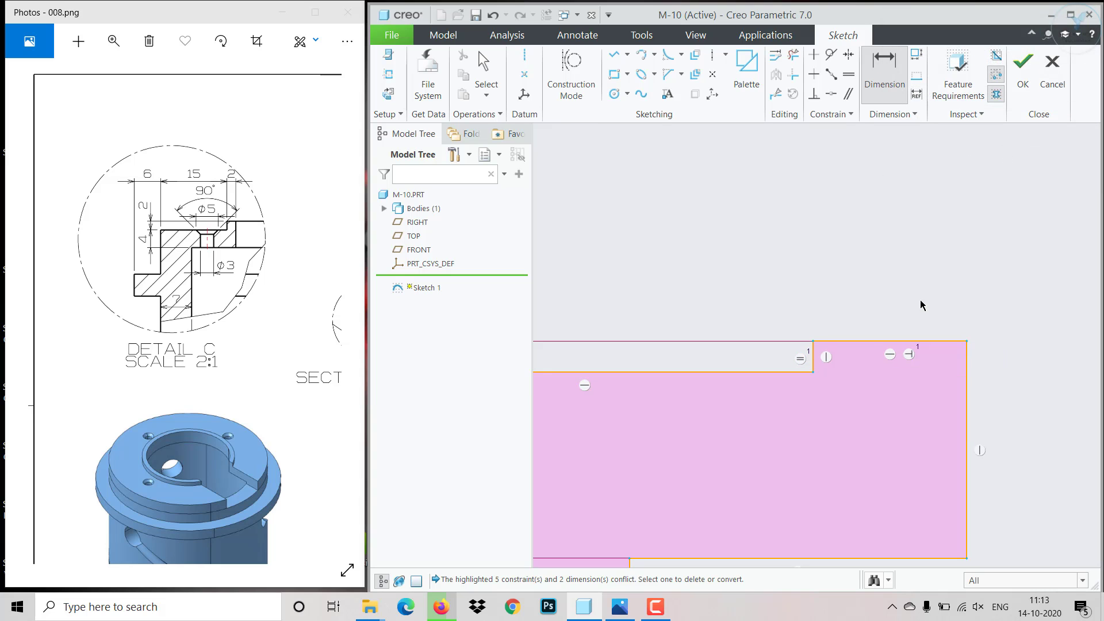
# - Remove the equal-length constraint at the short vertical step between the top ledge and the raised rim
pyautogui.scroll(-3, 848, 348)
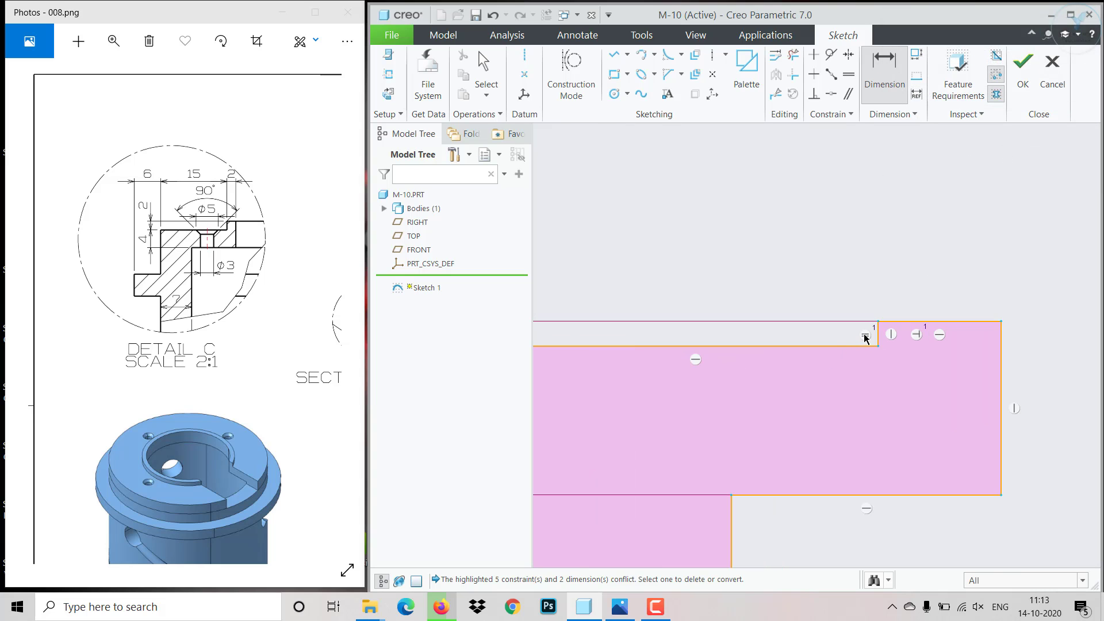
pyautogui.middleClick(865, 335)
pyautogui.click(865, 335)
pyautogui.press('Delete')
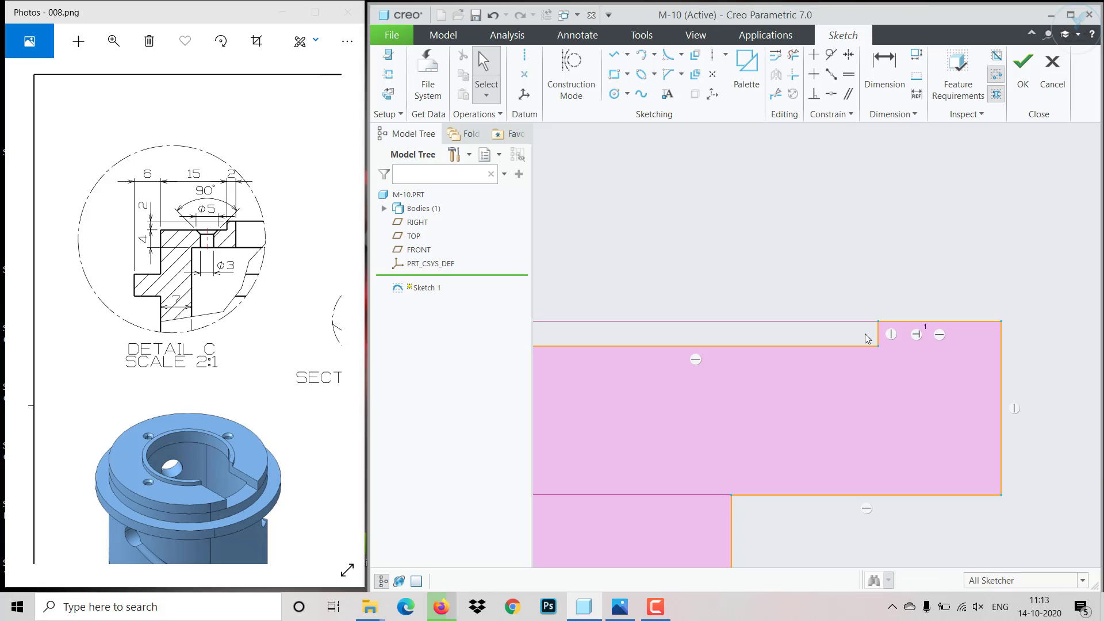
# - Dimension the raised rim's height above the top ledge as 2
pyautogui.click(865, 86)
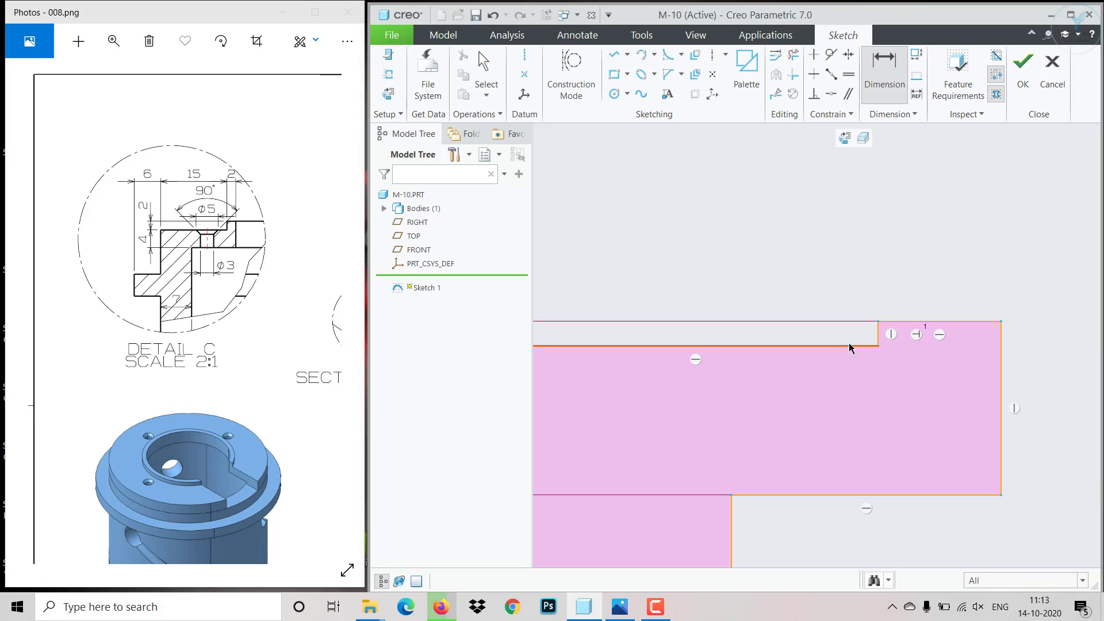
pyautogui.click(902, 322)
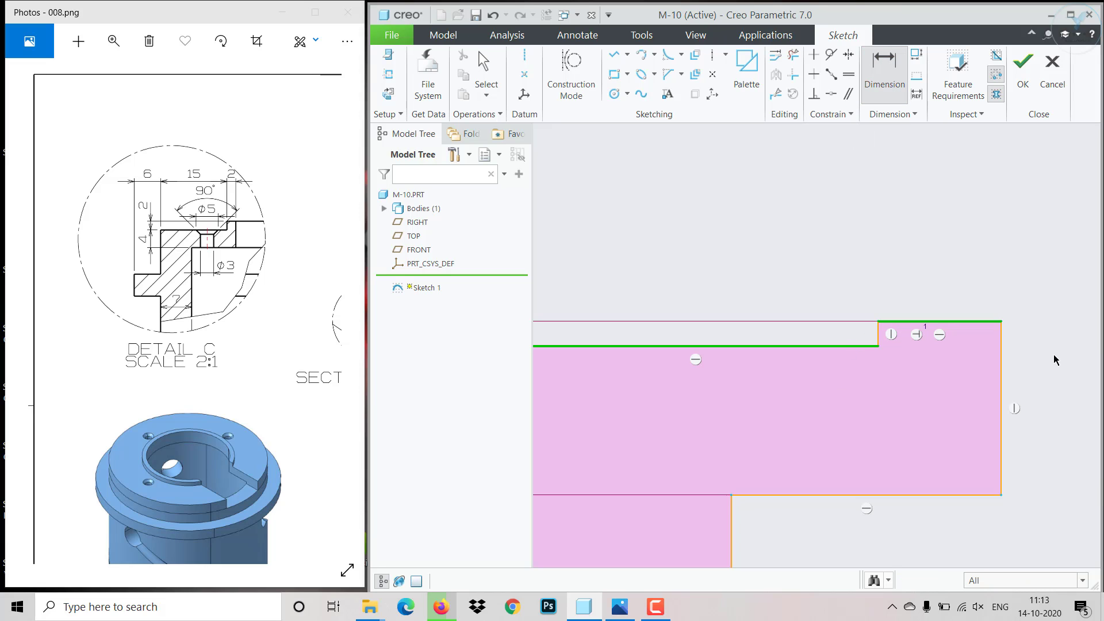
pyautogui.middleClick(1030, 335)
pyautogui.write('2')
pyautogui.press('Return')
# - Try to dimension the top ledge's thickness between its upper and lower edges, and undo the conflicting dimension
pyautogui.scroll(3, 880, 418)
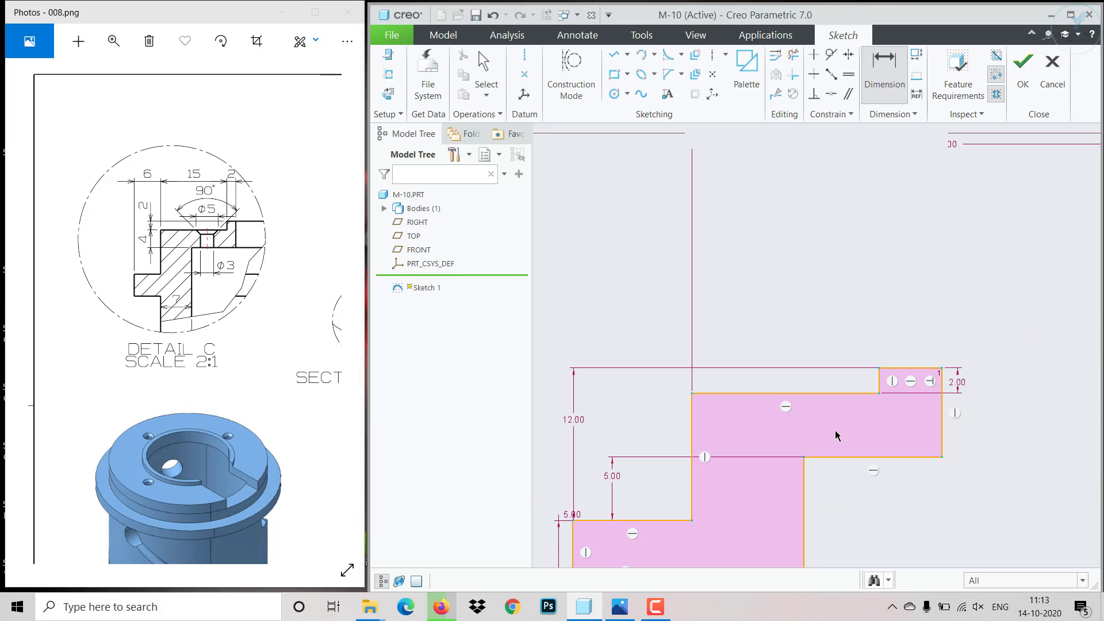
pyautogui.click(842, 394)
pyautogui.click(834, 458)
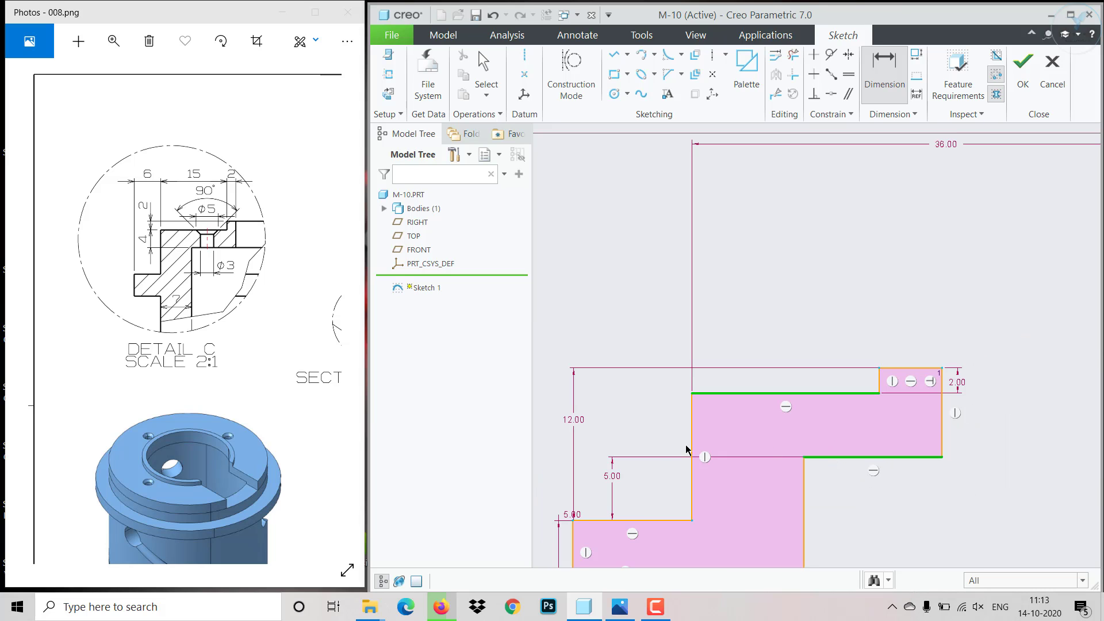
pyautogui.middleClick(650, 437)
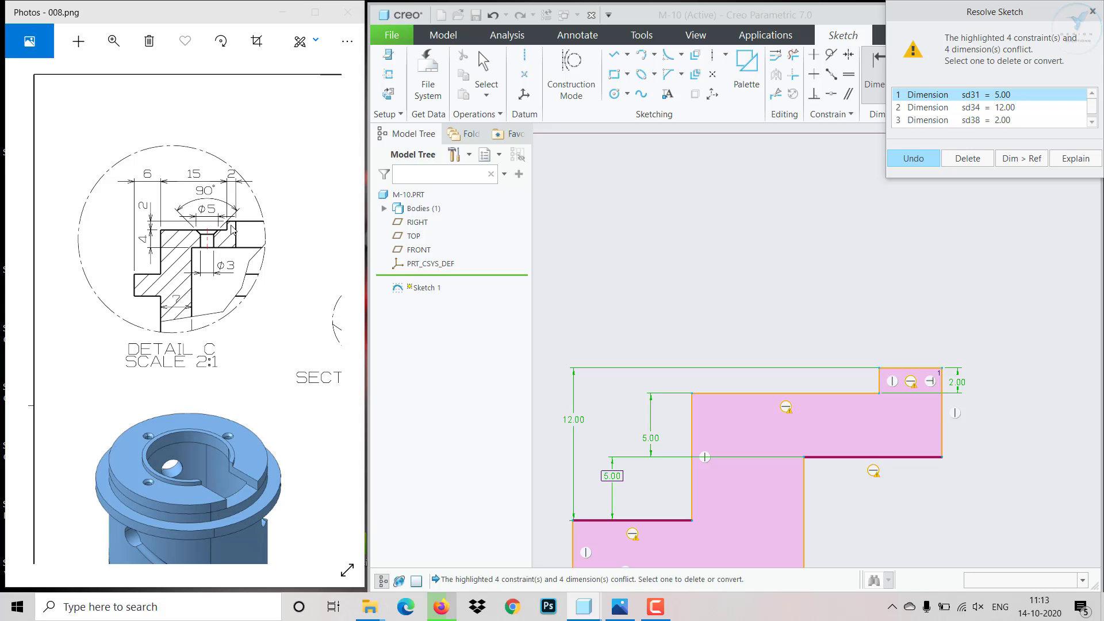
pyautogui.click(914, 158)
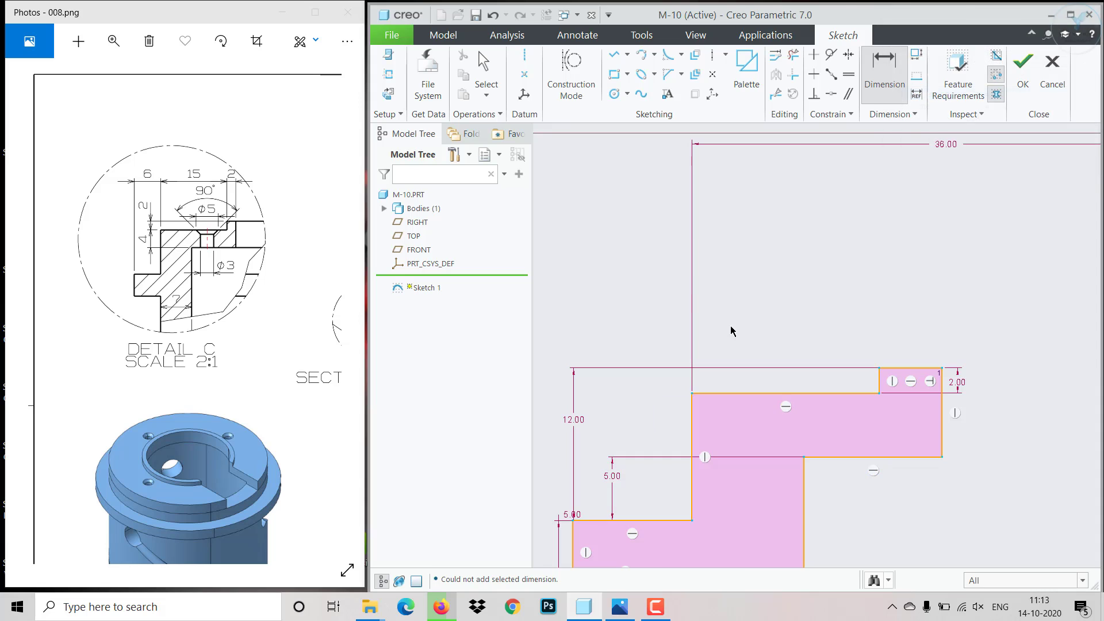
# - Dimension the flange's horizontal projection beyond the upper body's outer edge as 6
pyautogui.scroll(-3, 685, 362)
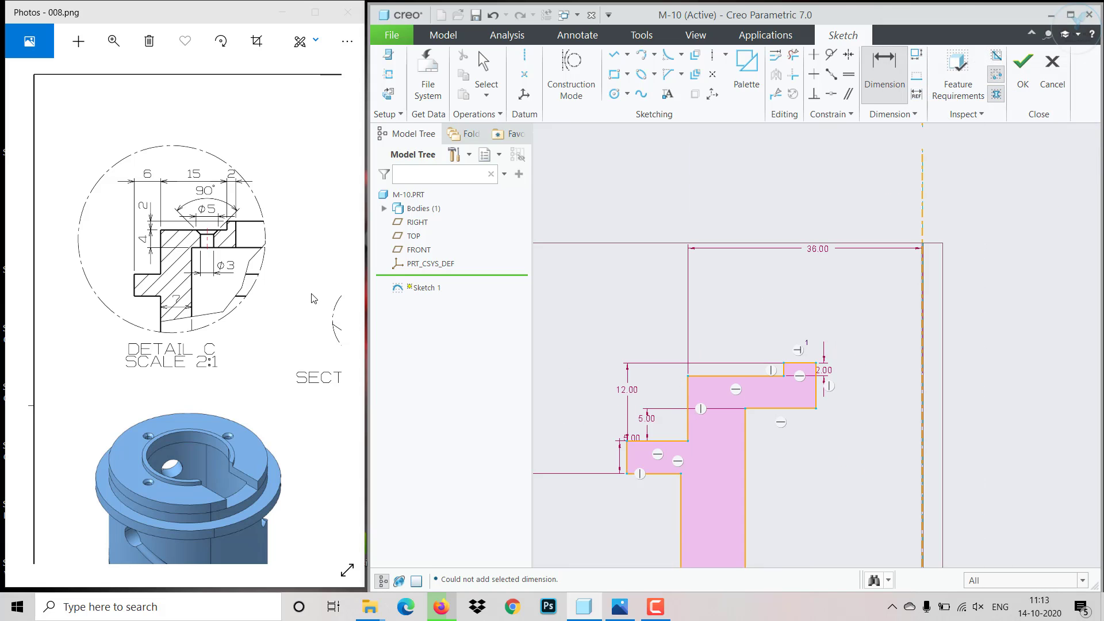
pyautogui.scroll(3, 632, 440)
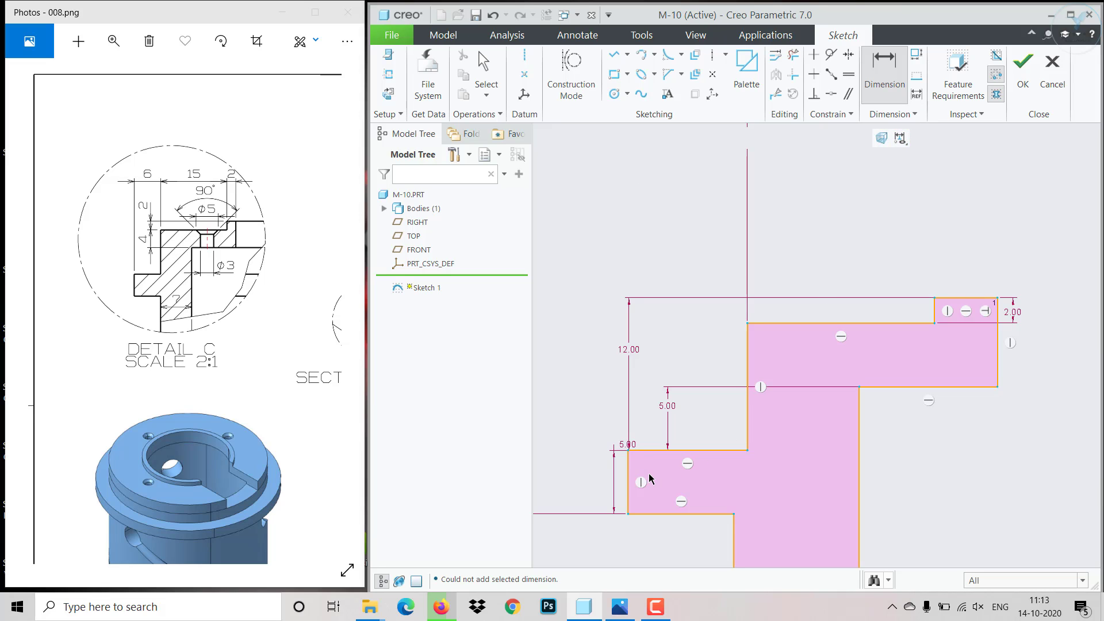
pyautogui.click(628, 486)
pyautogui.click(746, 430)
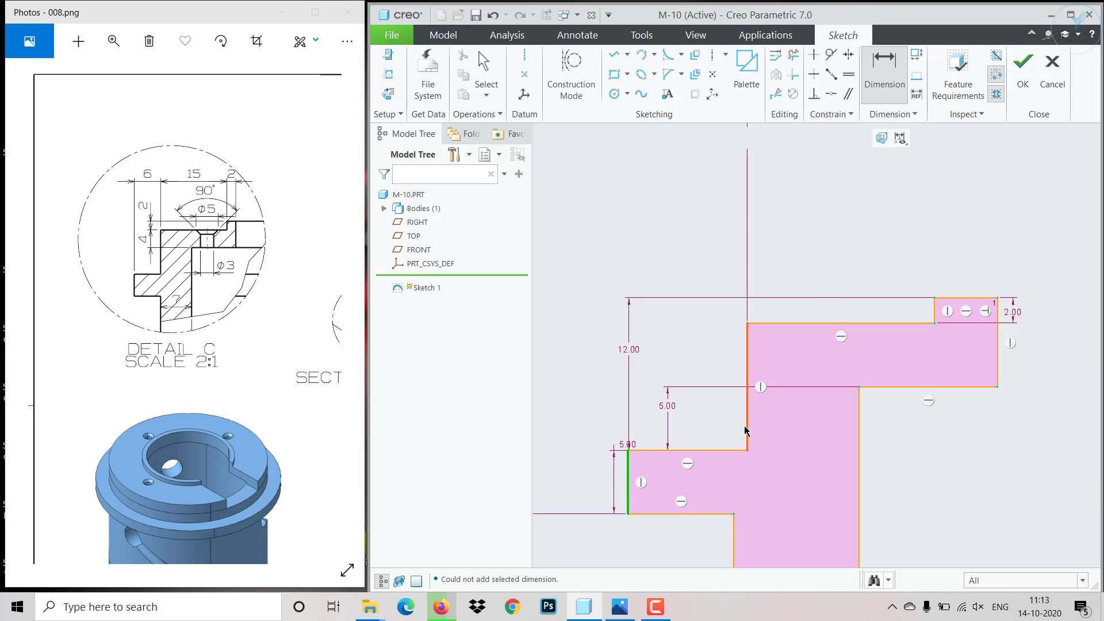
pyautogui.middleClick(690, 361)
pyautogui.write('6')
pyautogui.press('Return')
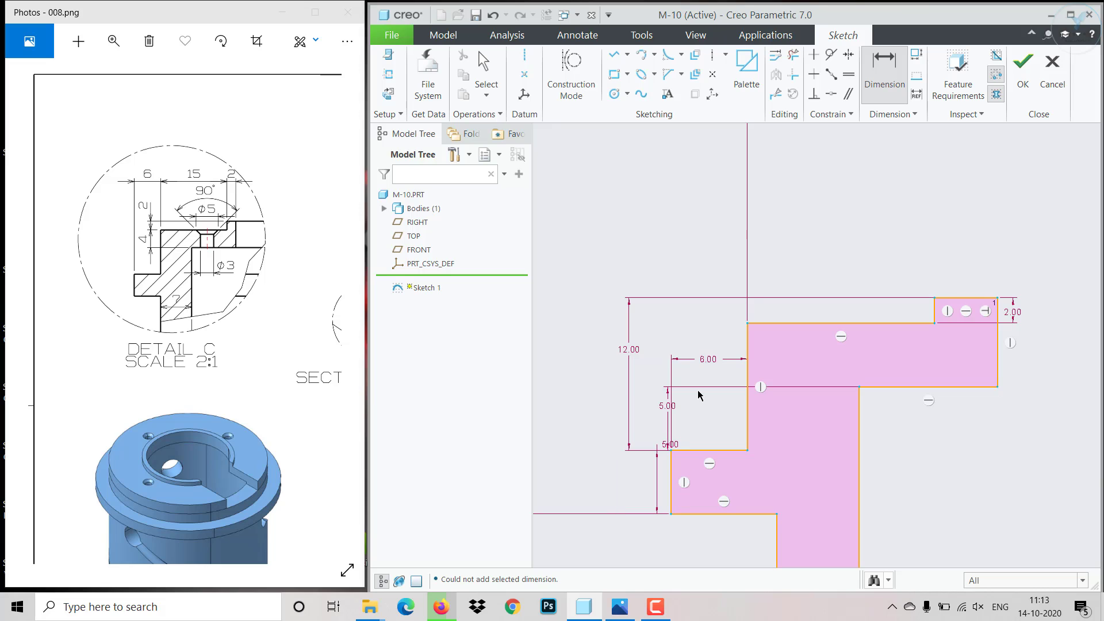
# - Dimension the top ledge's width from the outer edge to the raised rim as 15, and the rim's width as 2
pyautogui.click(748, 348)
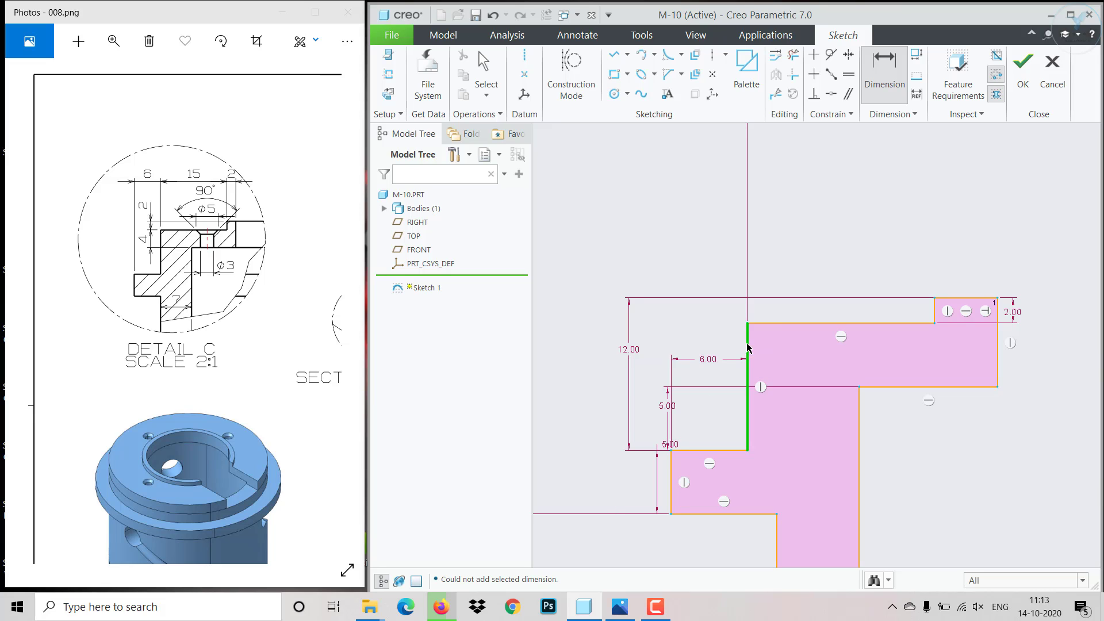
pyautogui.middleClick(840, 265)
pyautogui.write('15')
pyautogui.press('Return')
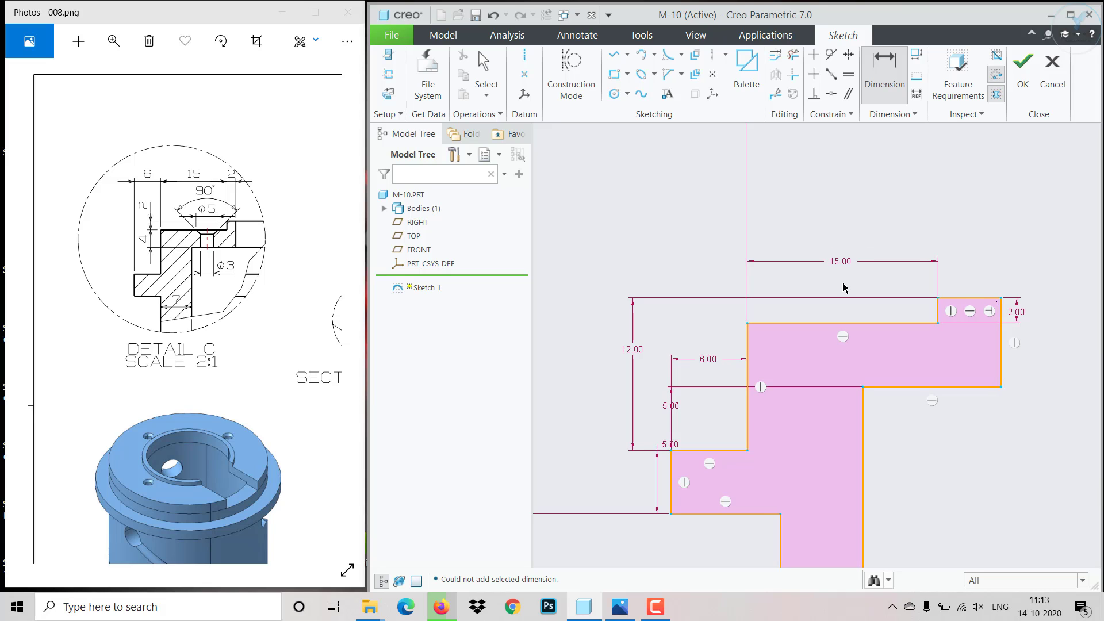
pyautogui.click(1002, 337)
pyautogui.middleClick(976, 267)
pyautogui.write('2')
pyautogui.press('Return')
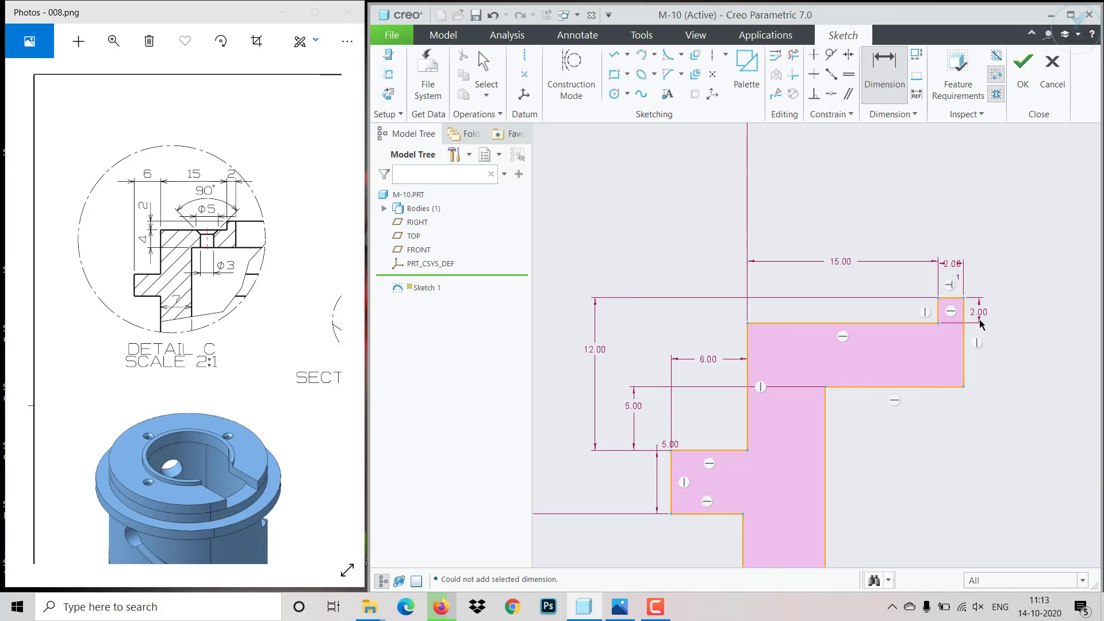
# - Dimension the vertical wall's thickness below the flange as 7
pyautogui.scroll(-4, 977, 345)
pyautogui.middleClick(972, 410)
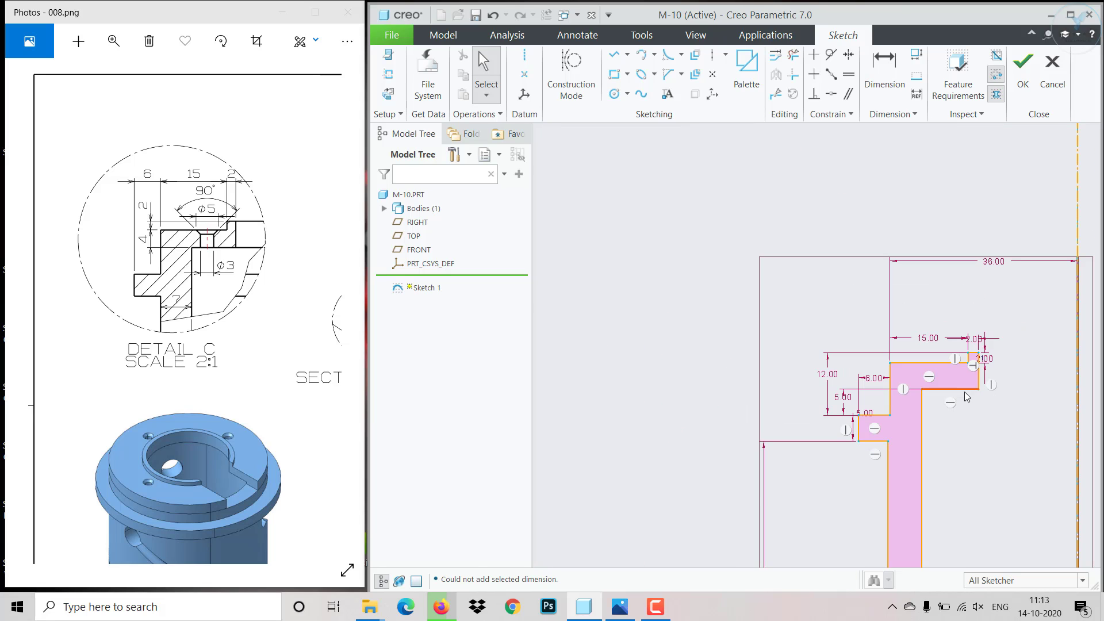
pyautogui.moveTo(967, 397); pyautogui.dragTo(923, 468)
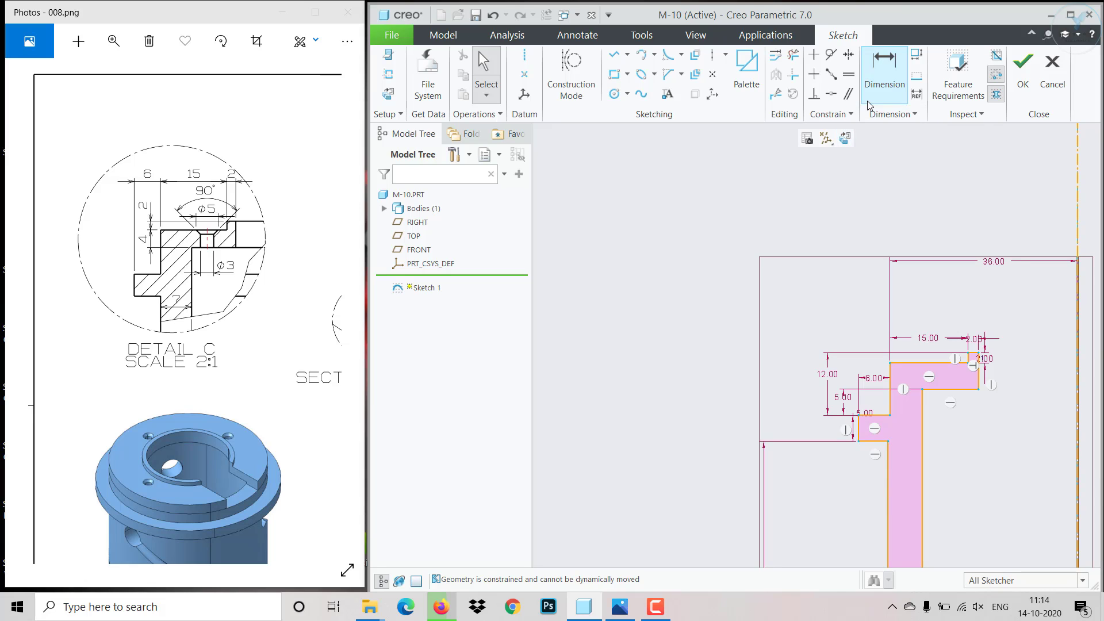
pyautogui.click(884, 68)
pyautogui.click(927, 487)
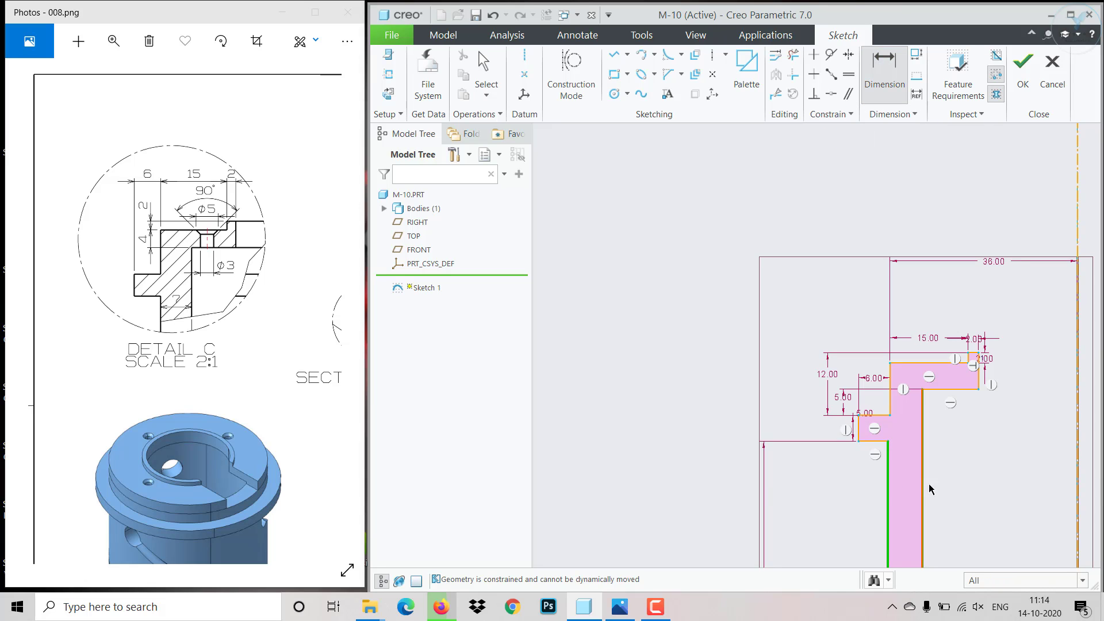
pyautogui.middleClick(930, 487)
pyautogui.write('7')
pyautogui.press('Return')
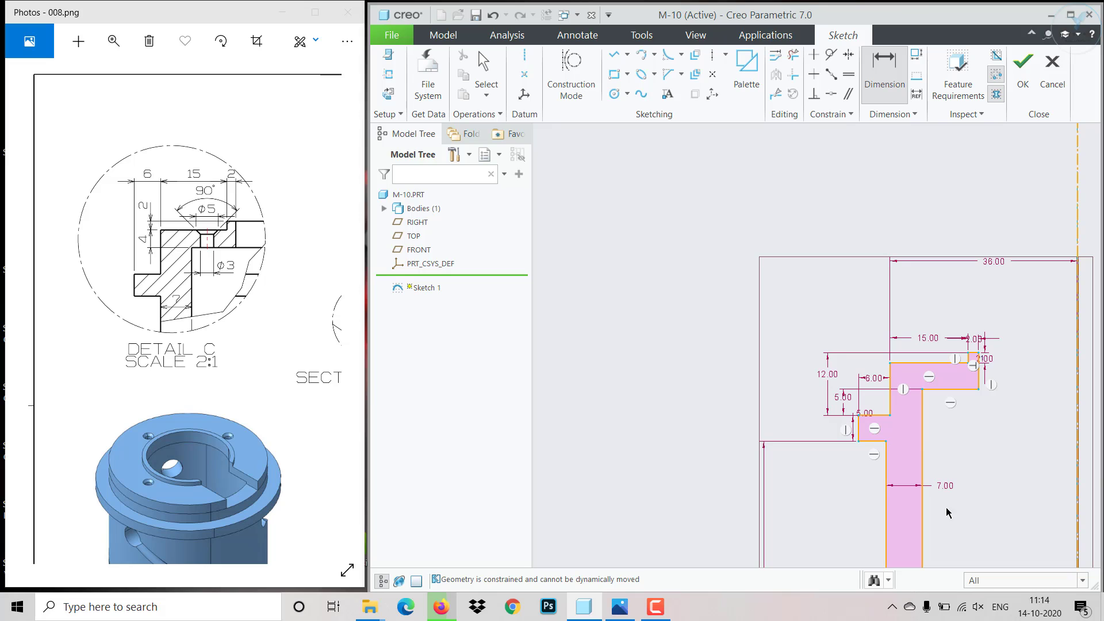
pyautogui.middleClick(957, 437)
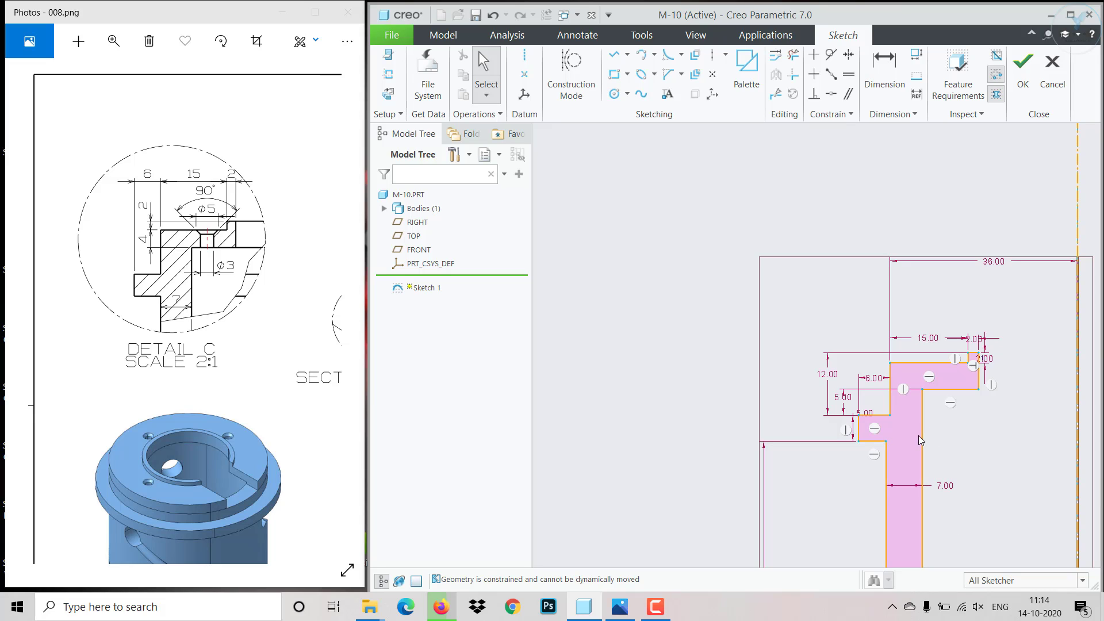
# - Constrain the wall's outer edge below the flange to be coincident with the outer edge above it, and test that it is fixed
pyautogui.moveTo(929, 451)
pyautogui.mouseDown()
pyautogui.moveTo(916, 473)
pyautogui.moveTo(932, 476)
pyautogui.mouseUp()
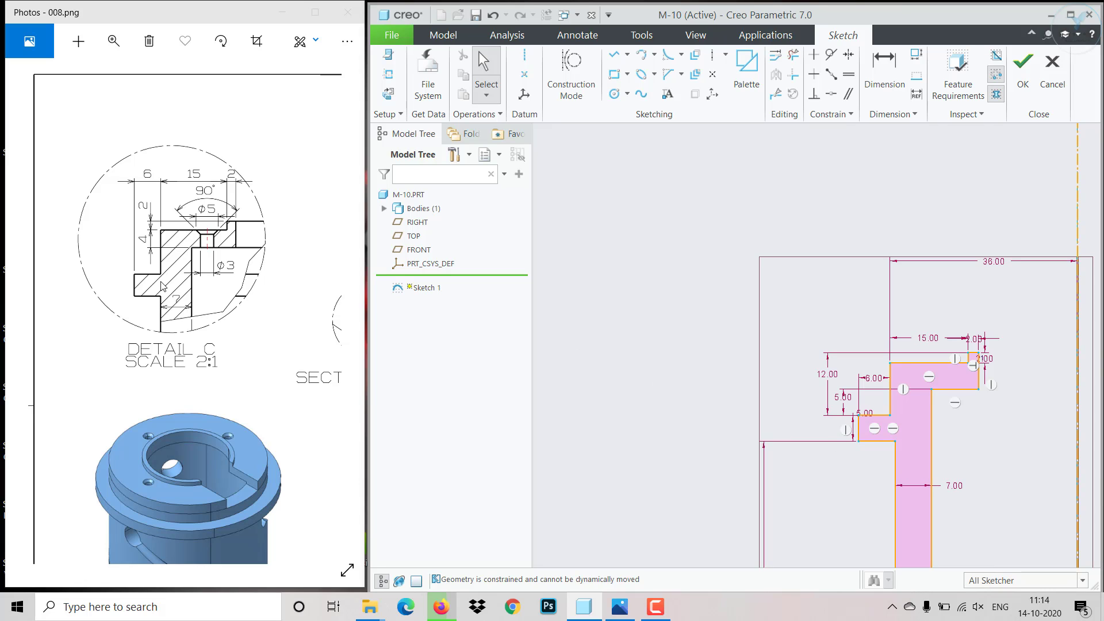
pyautogui.click(832, 93)
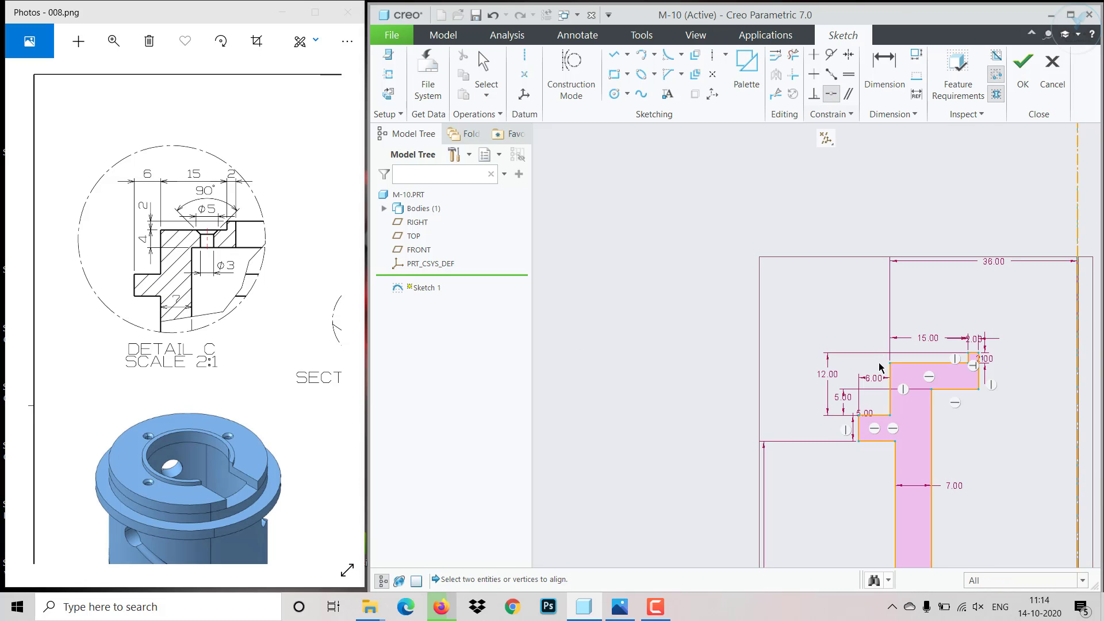
pyautogui.click(891, 403)
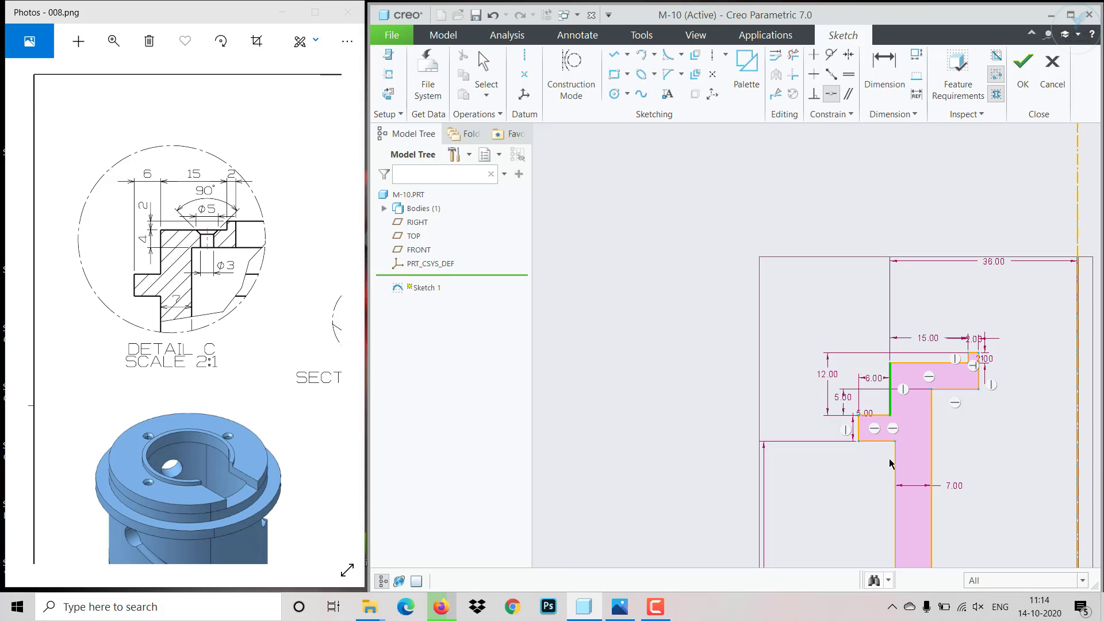
pyautogui.click(895, 467)
pyautogui.middleClick(902, 444)
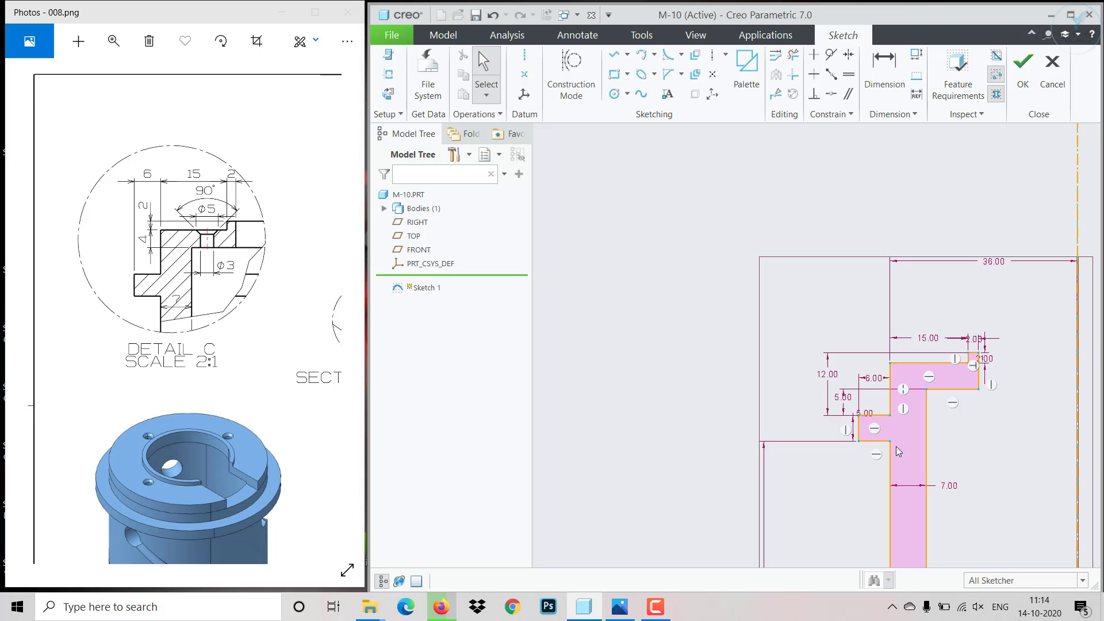
pyautogui.moveTo(891, 459); pyautogui.dragTo(910, 467)
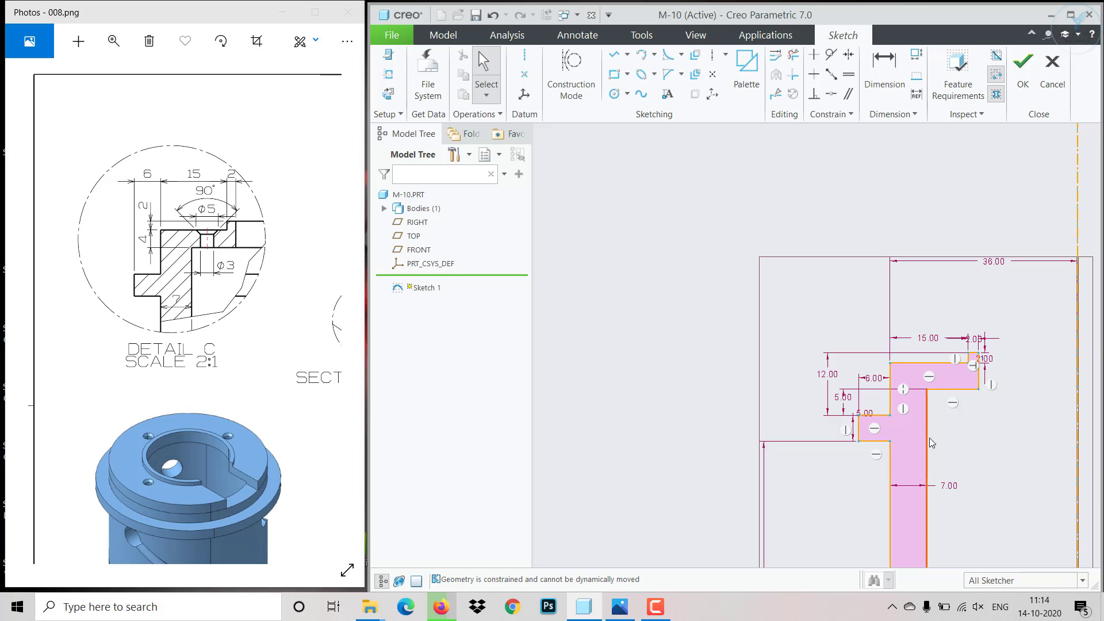
# - Finish the profile sketch and revolve it 360° as a solid about its internal centerline
pyautogui.scroll(-5, 951, 538)
pyautogui.scroll(3, 941, 542)
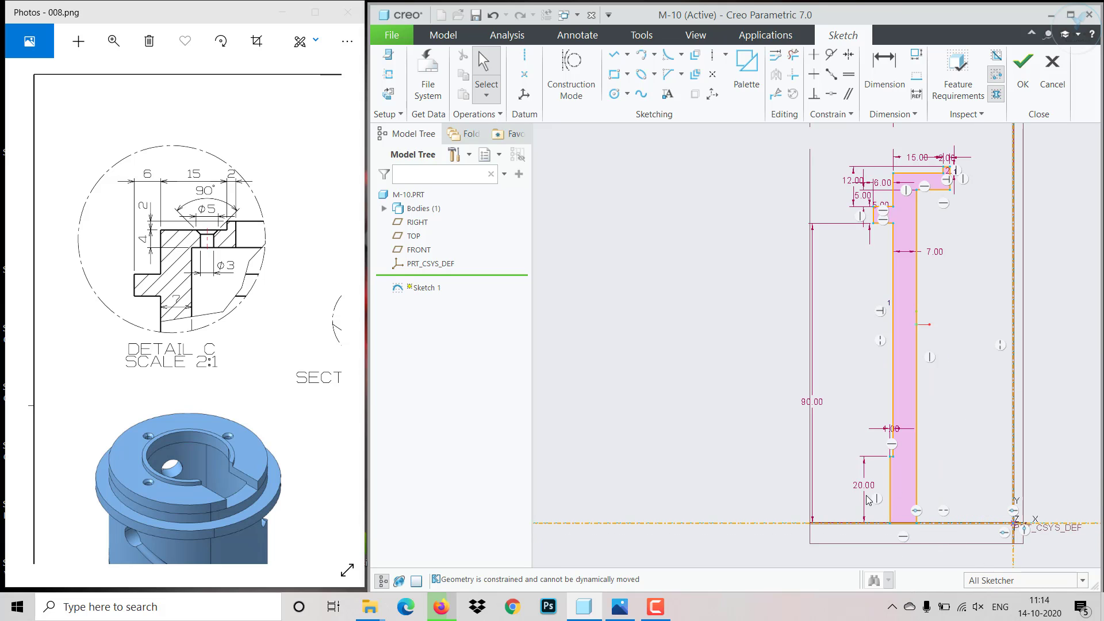
pyautogui.scroll(-3, 957, 469)
pyautogui.click(1023, 86)
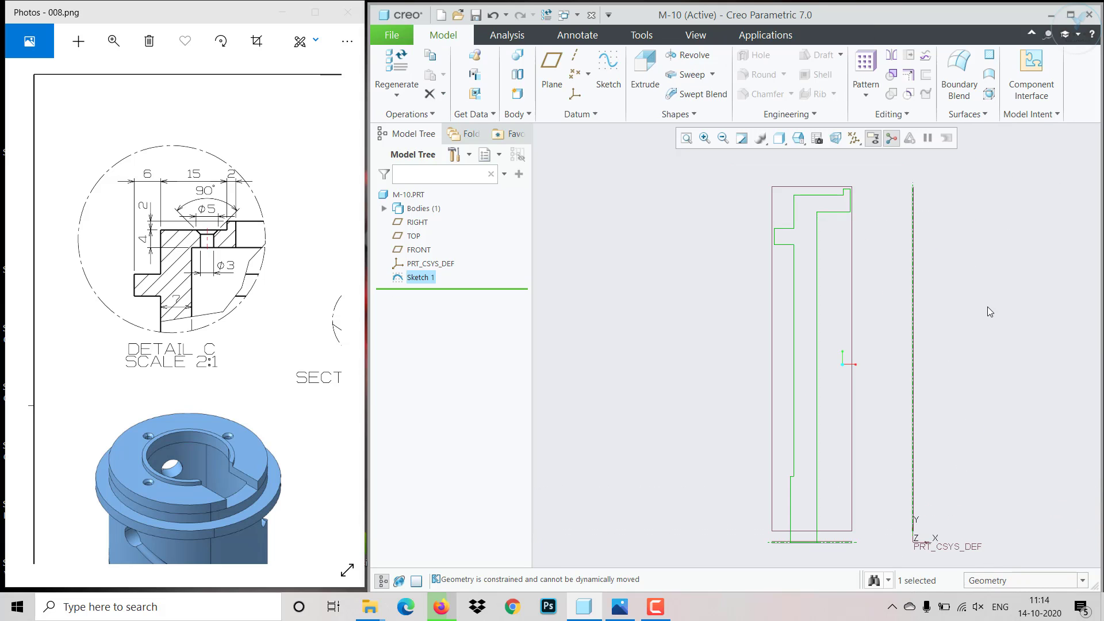
pyautogui.scroll(-2, 984, 333)
pyautogui.click(682, 55)
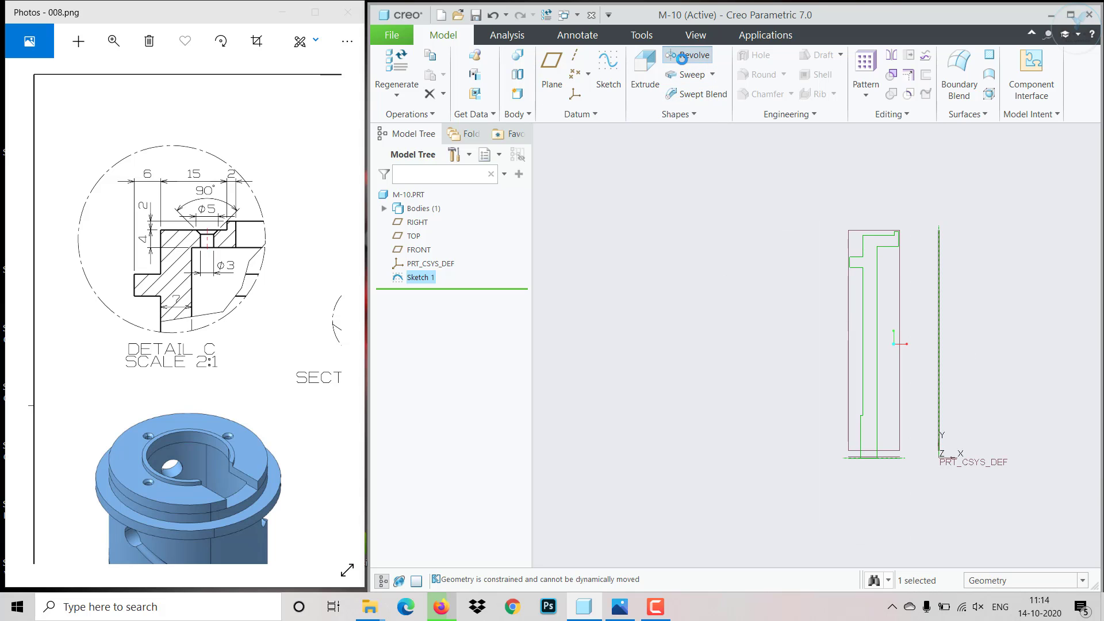
pyautogui.moveTo(796, 311); pyautogui.dragTo(752, 306, button='middle')
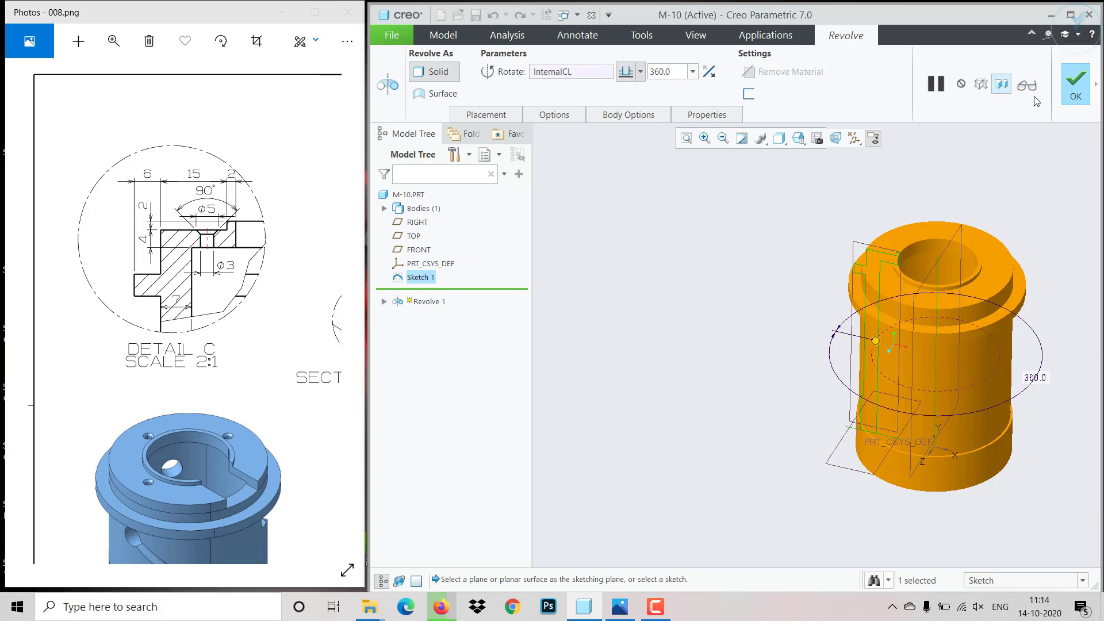
pyautogui.click(1075, 84)
# - Consult the drawing's top and front views, start a sketch on the raised rim's top face, and display the model shaded with edges
pyautogui.moveTo(773, 386); pyautogui.dragTo(790, 403, button='middle')
pyautogui.moveTo(256, 337)
pyautogui.mouseDown()
pyautogui.moveTo(85, 342)
pyautogui.moveTo(94, 318)
pyautogui.moveTo(76, 307)
pyautogui.moveTo(77, 372)
pyautogui.mouseUp()
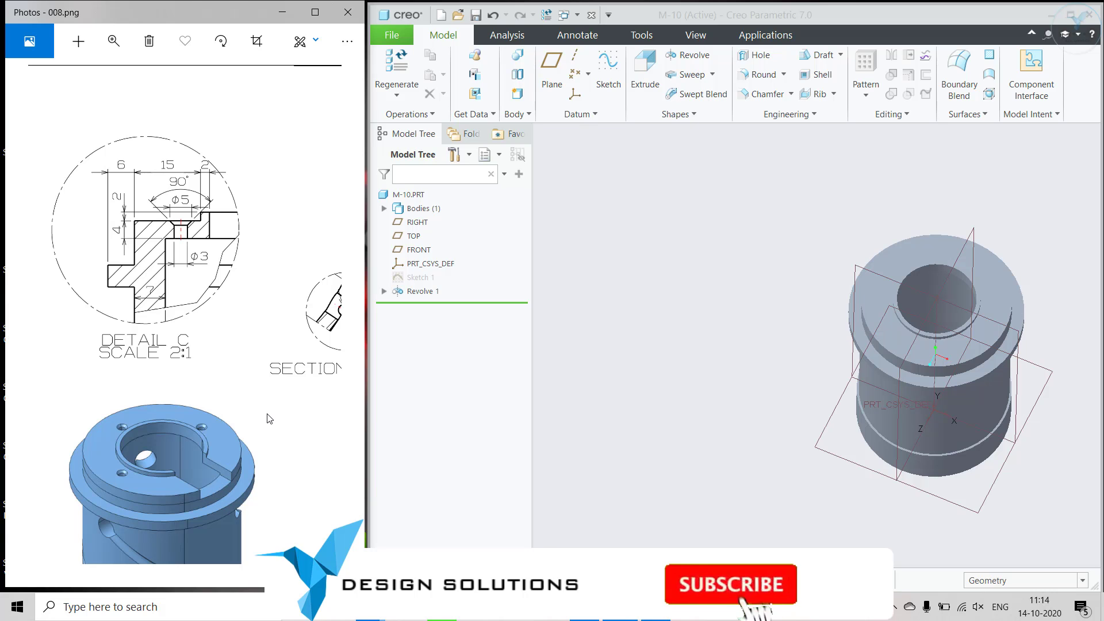
pyautogui.moveTo(220, 379); pyautogui.dragTo(177, 337)
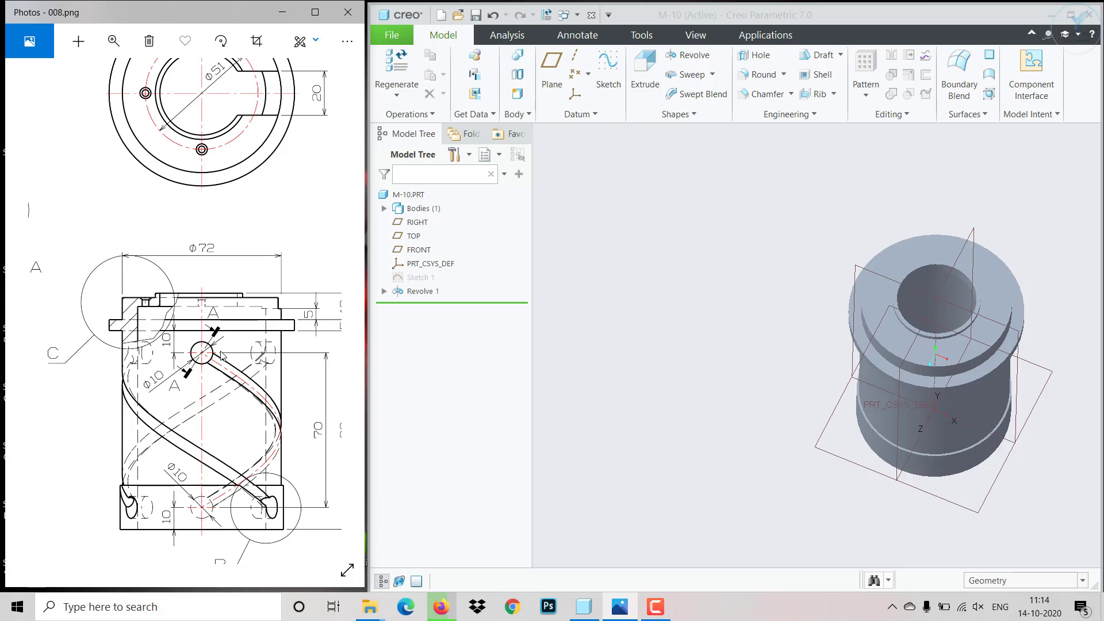
pyautogui.moveTo(202, 366); pyautogui.dragTo(191, 395)
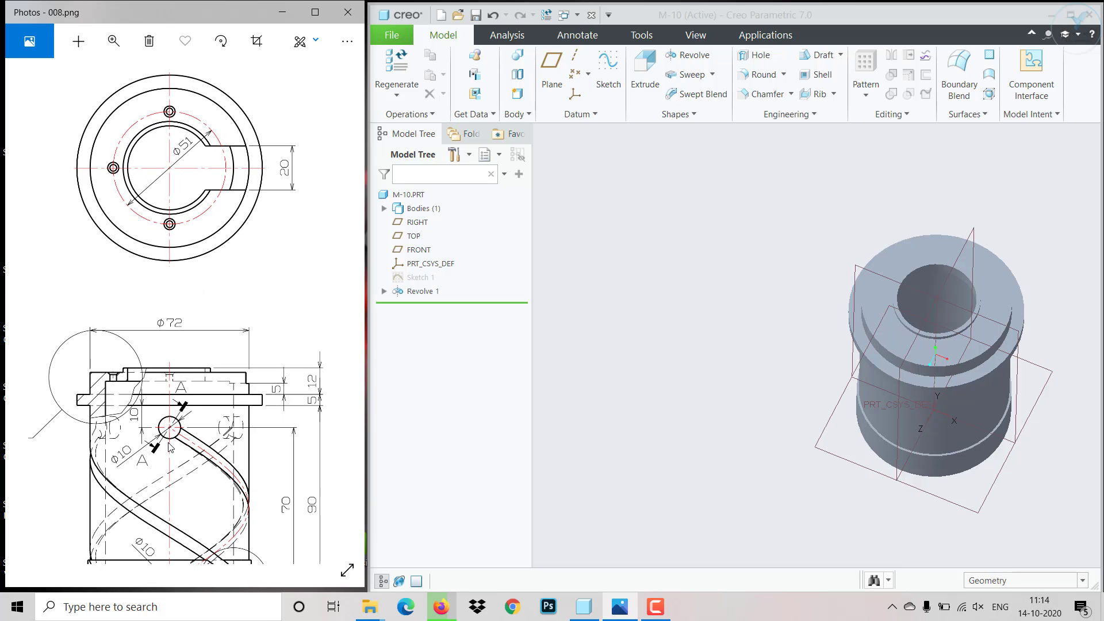
pyautogui.scroll(-5, 898, 331)
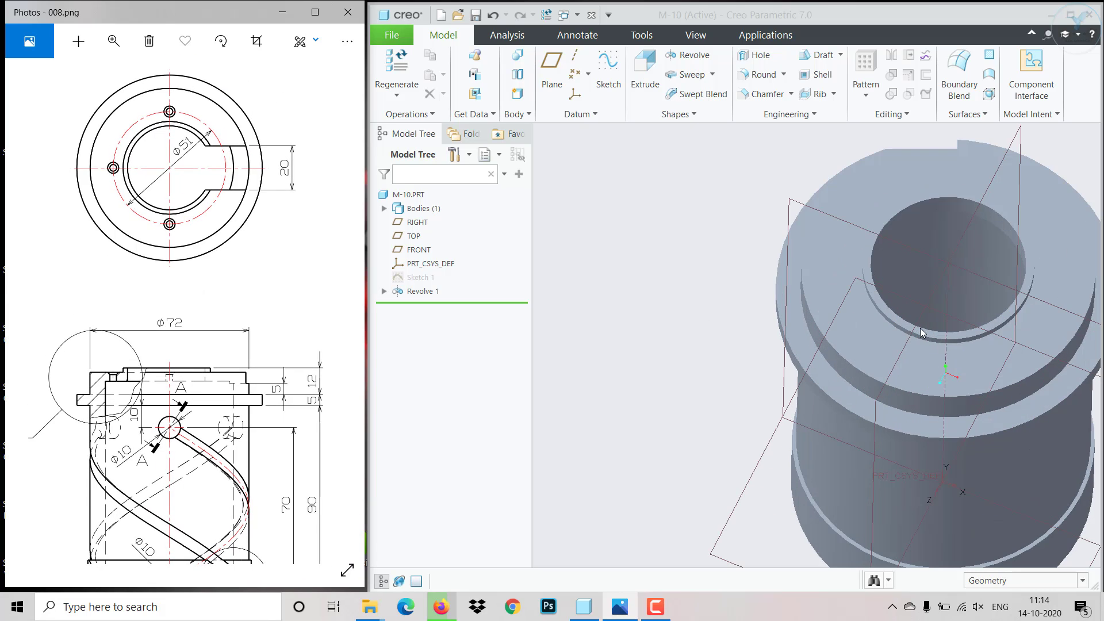
pyautogui.click(895, 326)
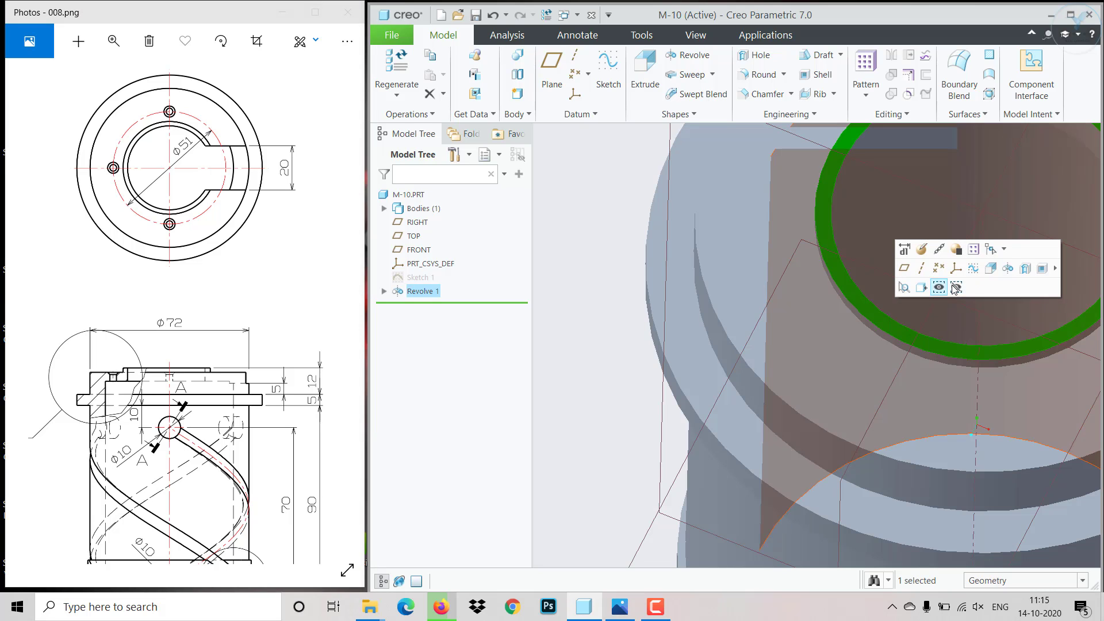
pyautogui.click(950, 286)
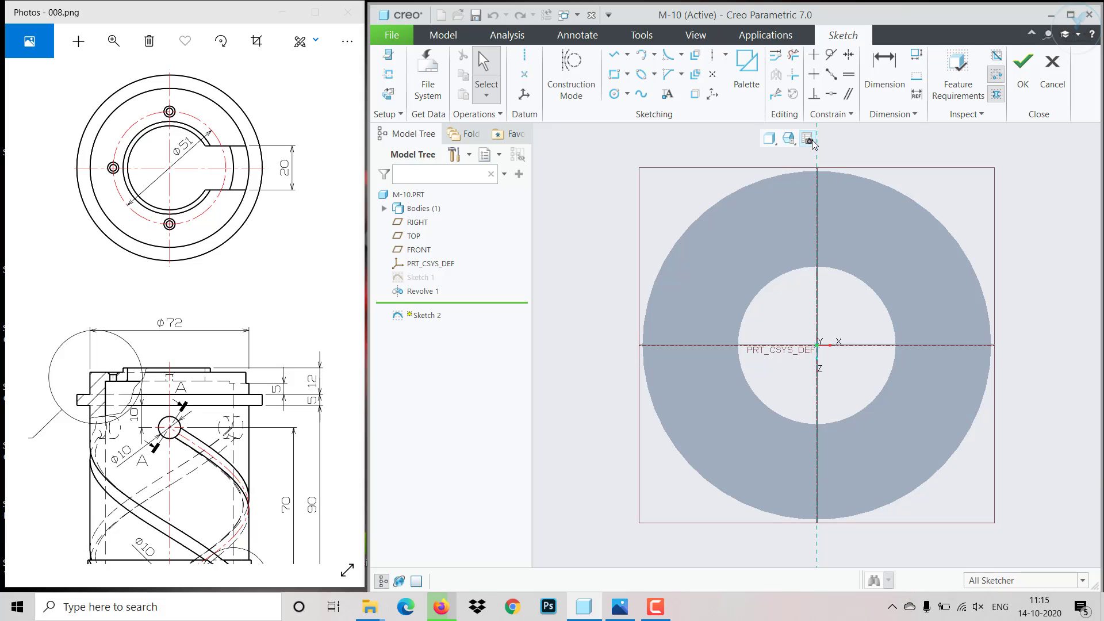
pyautogui.click(769, 138)
pyautogui.click(786, 170)
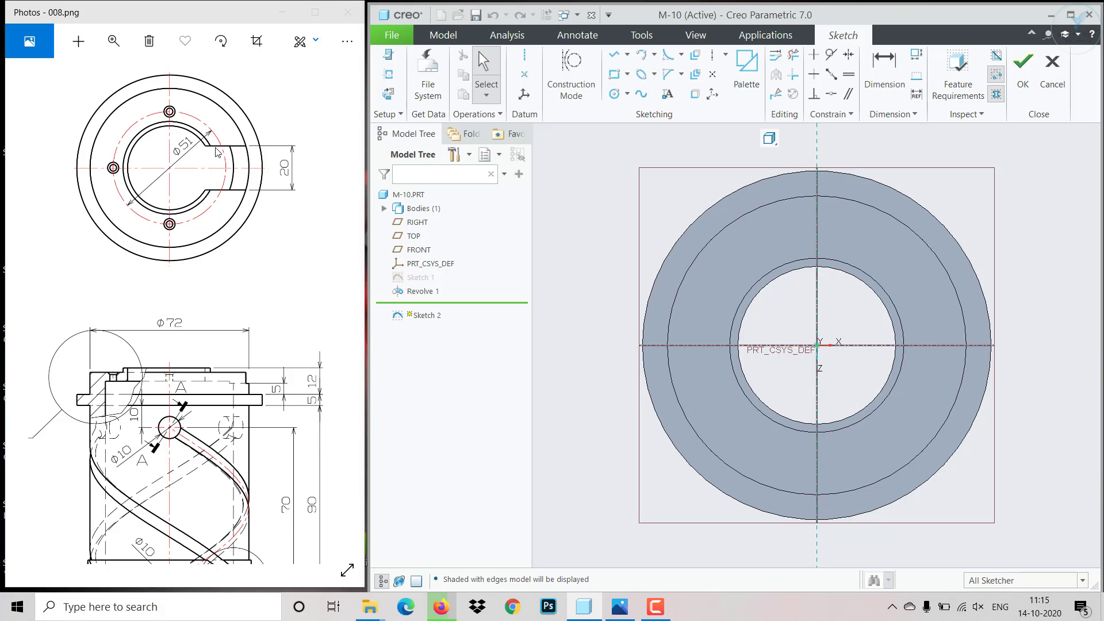
# - Sketch a rectangle straddling the horizontal reference, starting inside the bore and ending on the surrounding face on the positive X side
pyautogui.click(614, 74)
pyautogui.scroll(3, 869, 351)
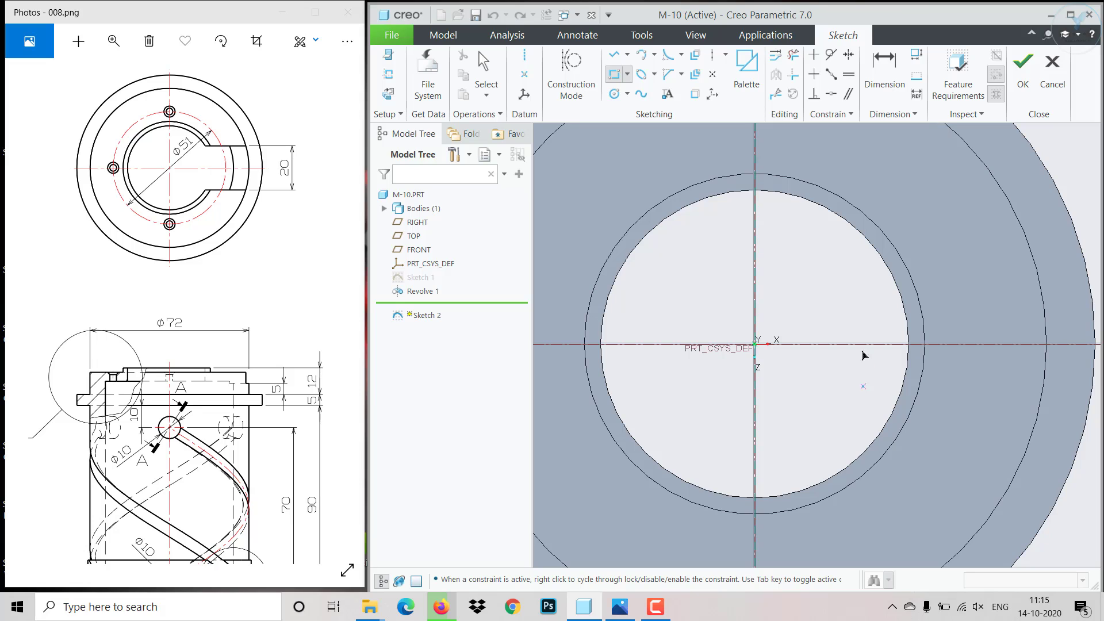
pyautogui.click(1013, 297)
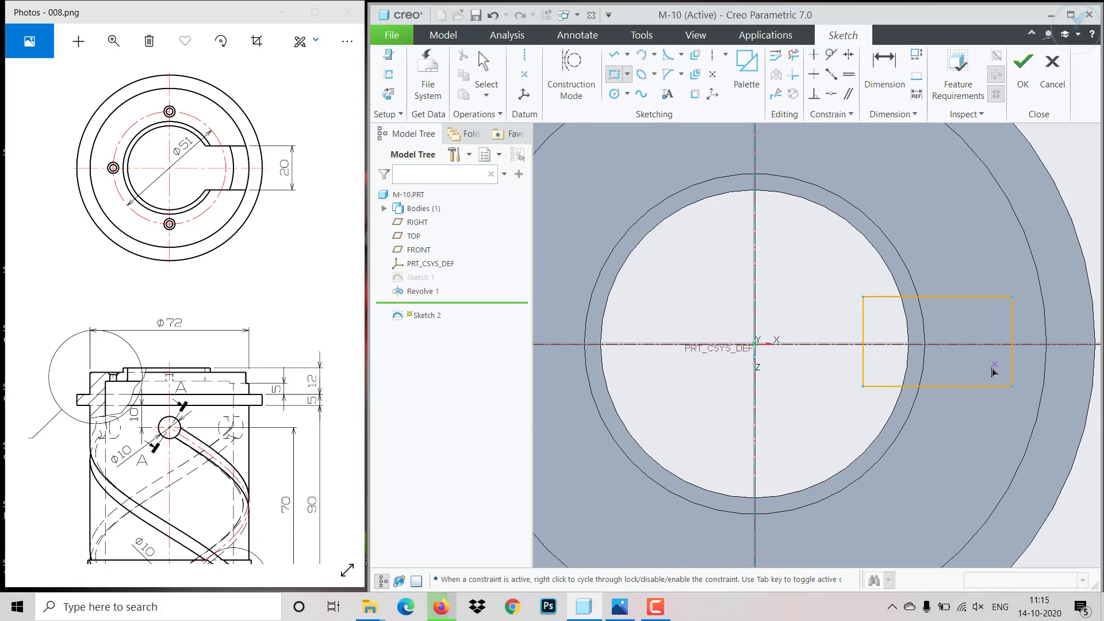
pyautogui.middleClick(937, 374)
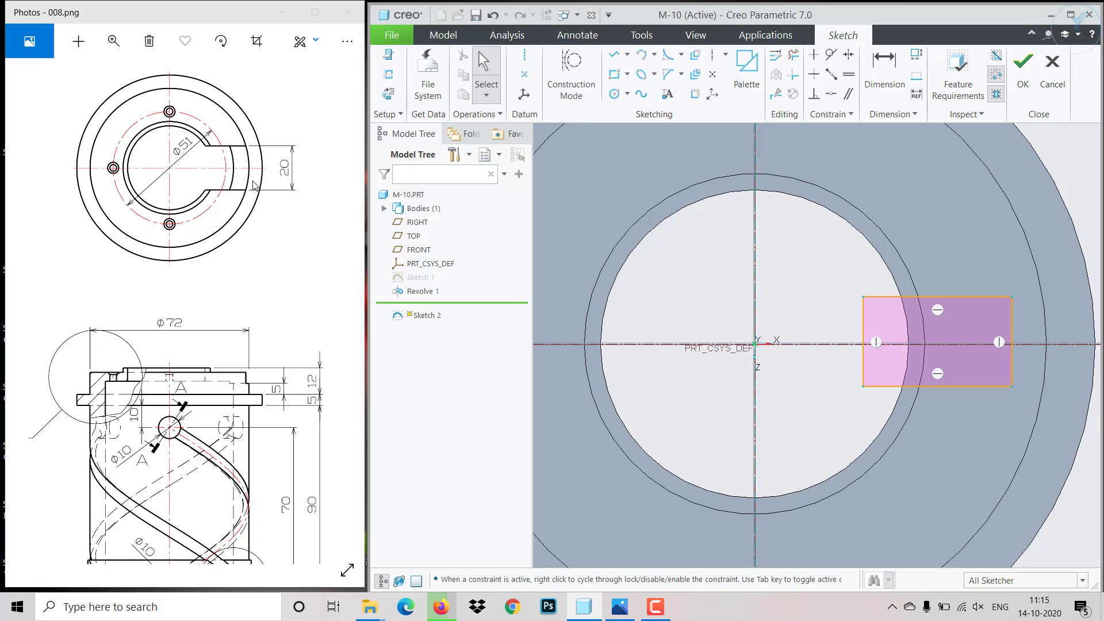
pyautogui.scroll(1, 820, 277)
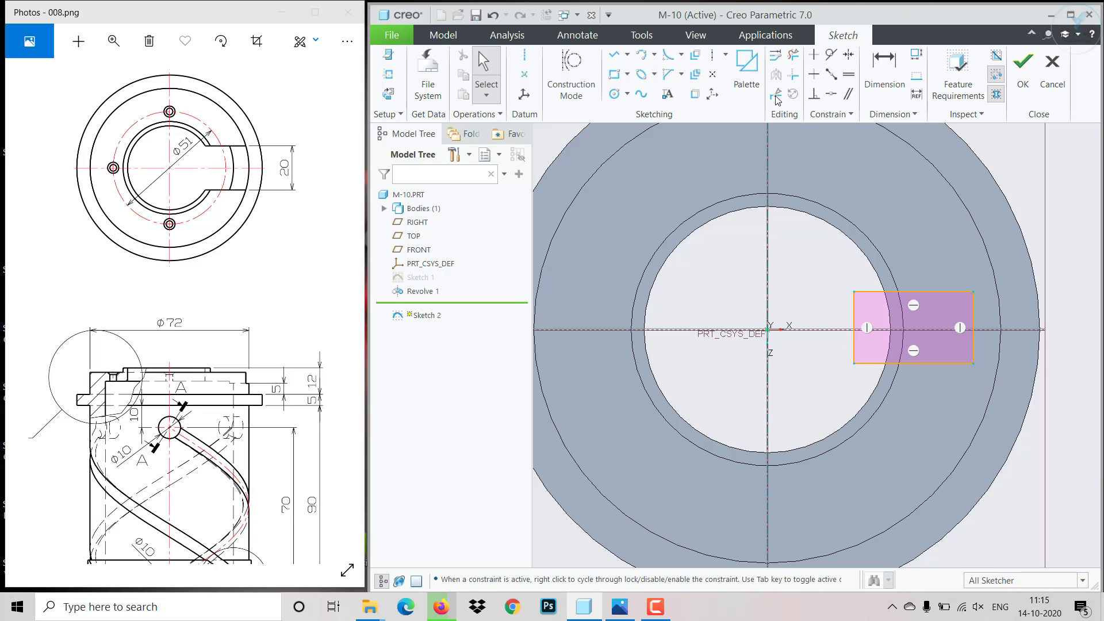
# - Project the upper step's outer circular edge into the sketch and stretch the rectangle's outer side past it
pyautogui.click(695, 93)
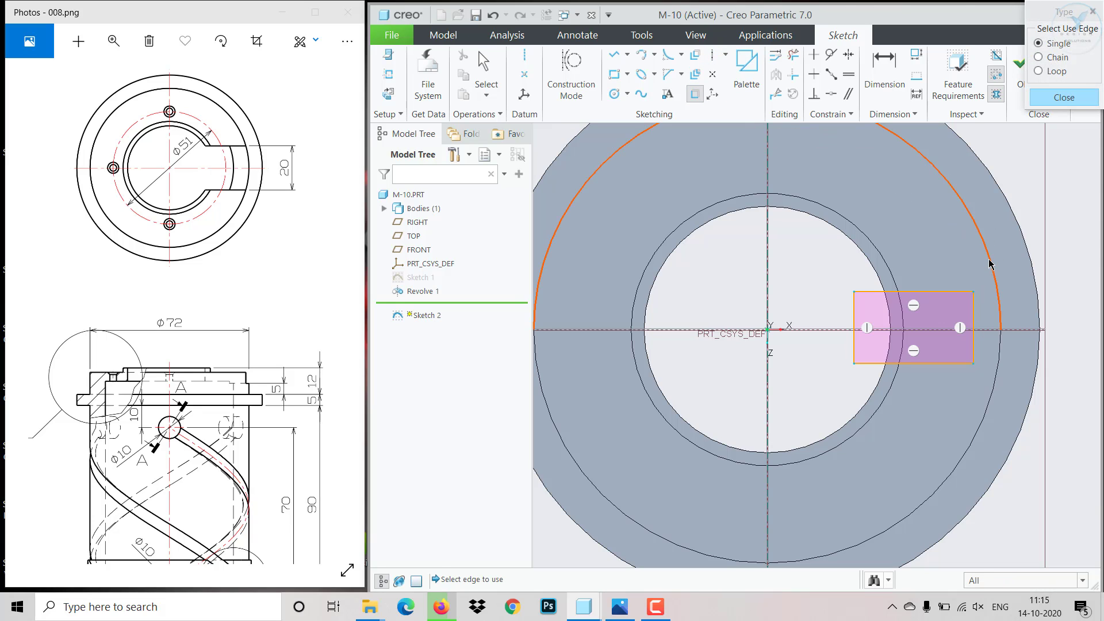
pyautogui.click(1002, 362)
pyautogui.click(1063, 97)
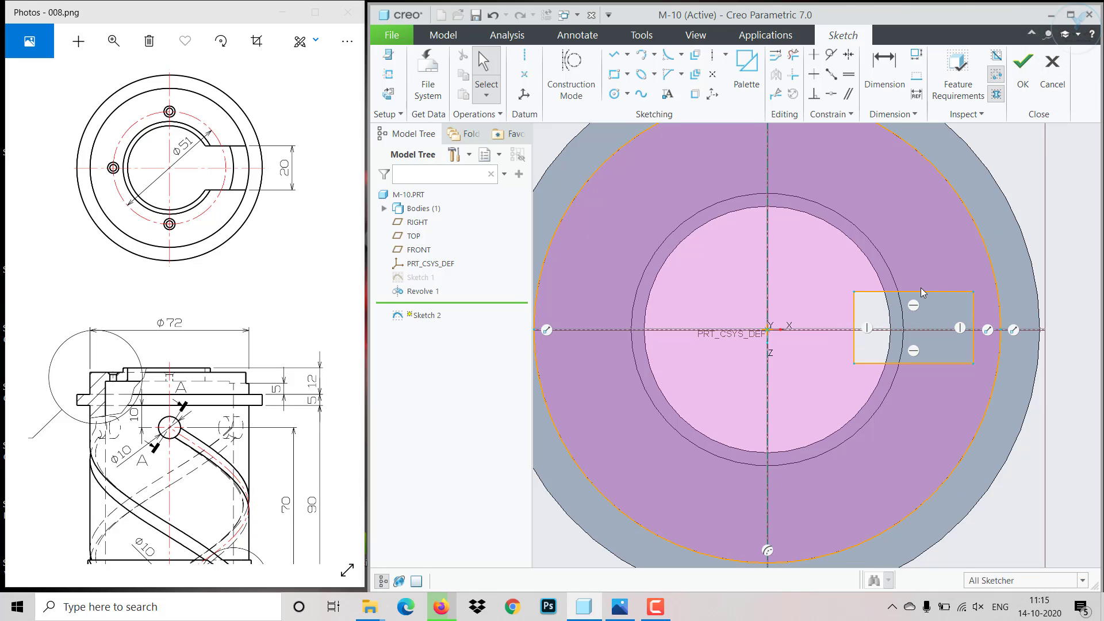
pyautogui.moveTo(974, 340); pyautogui.dragTo(1022, 339)
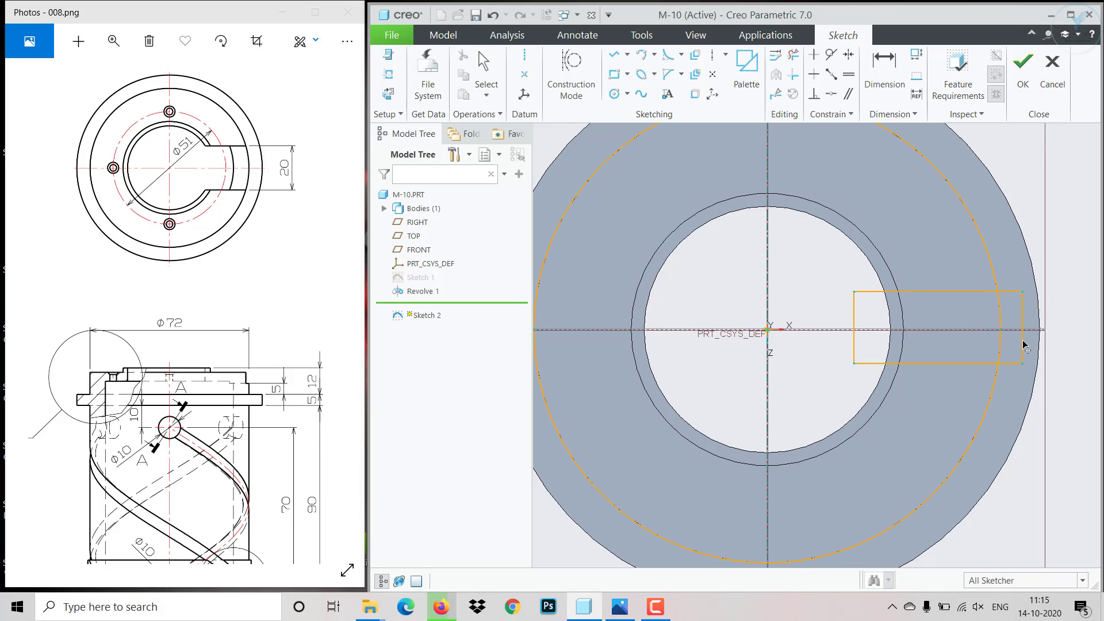
# - Trim the projected circle and the rectangle's protruding end, leaving a closed slot outline capped by the outer arc
pyautogui.click(793, 55)
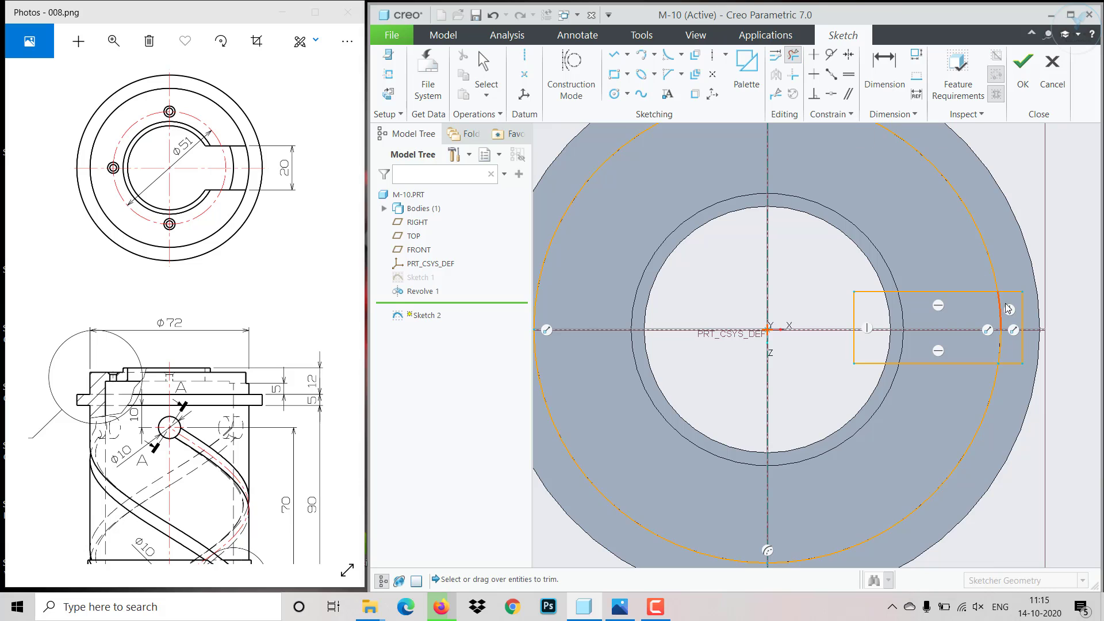
pyautogui.click(992, 276)
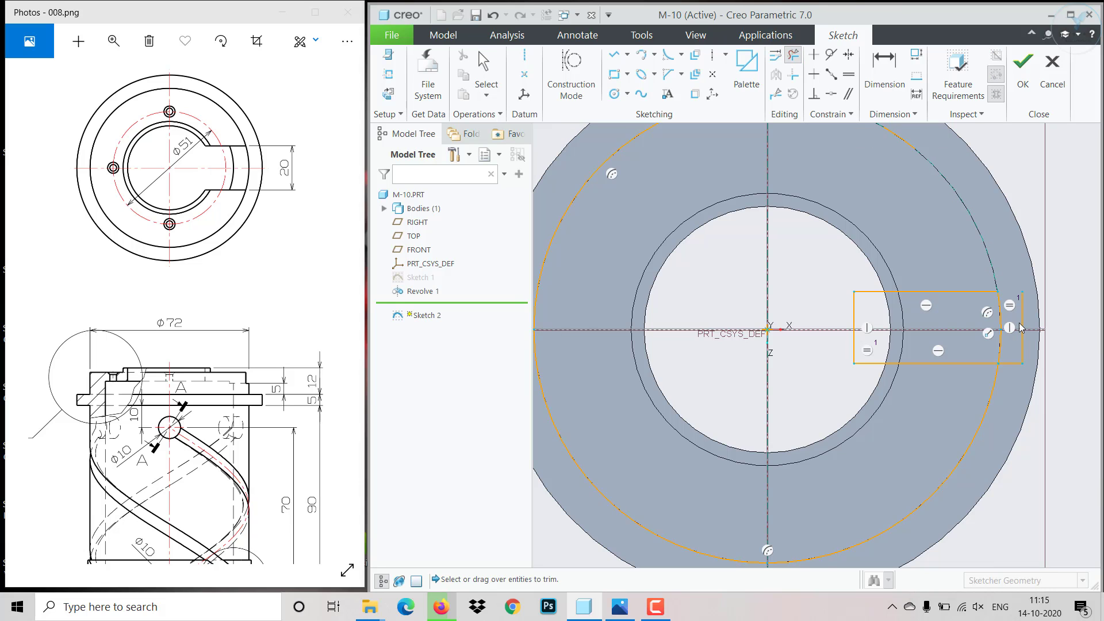
pyautogui.click(1010, 363)
pyautogui.click(1023, 353)
pyautogui.click(994, 399)
pyautogui.scroll(-3, 998, 401)
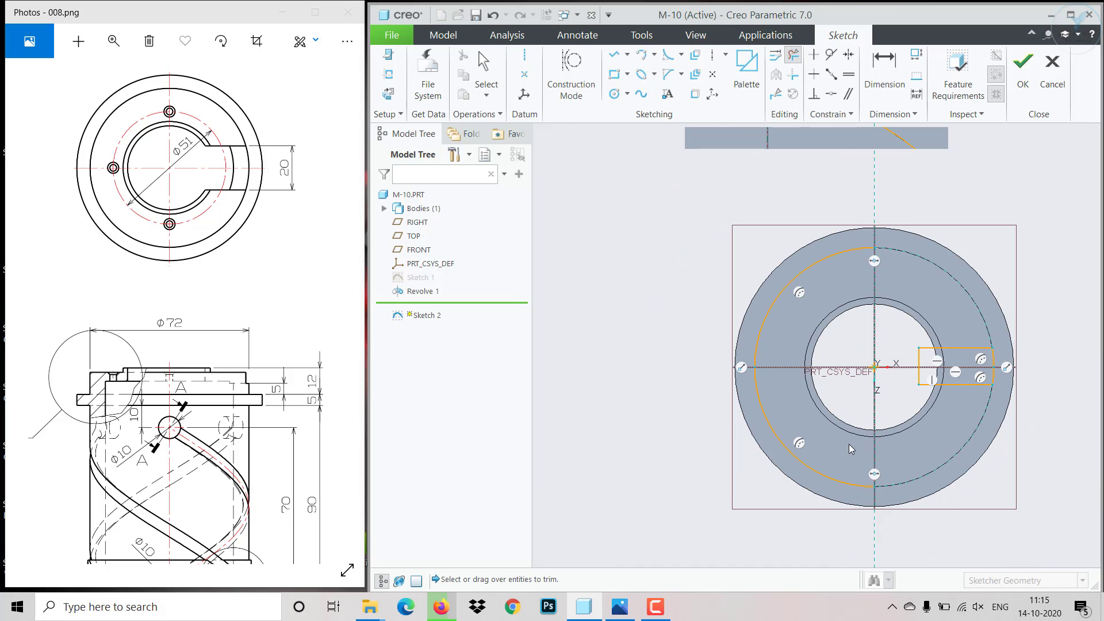
pyautogui.click(824, 474)
pyautogui.click(771, 319)
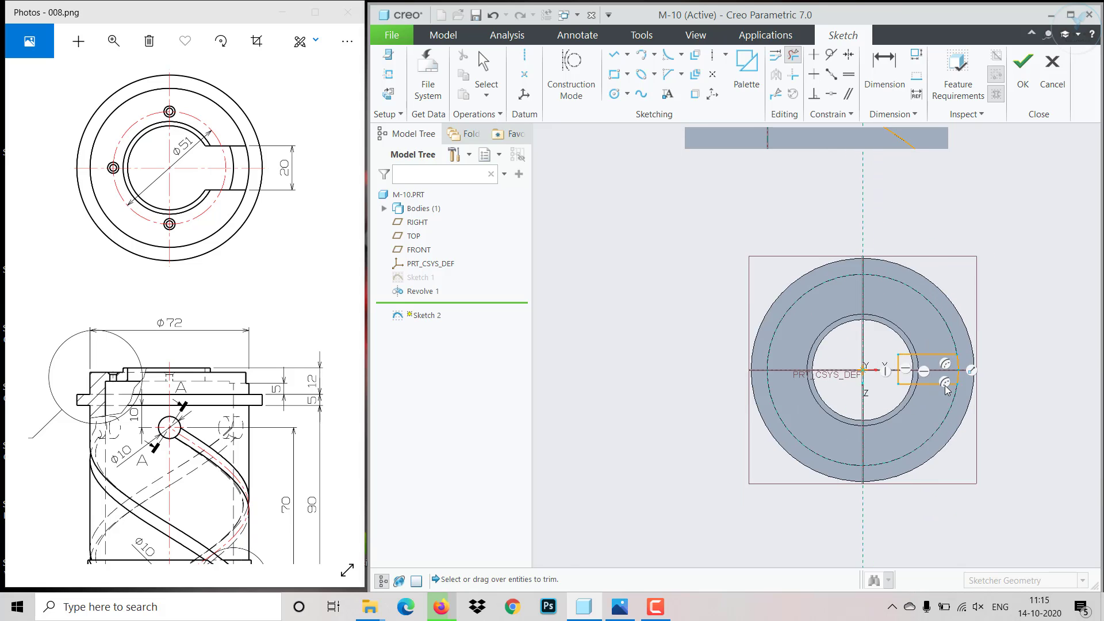
pyautogui.scroll(3, 989, 362)
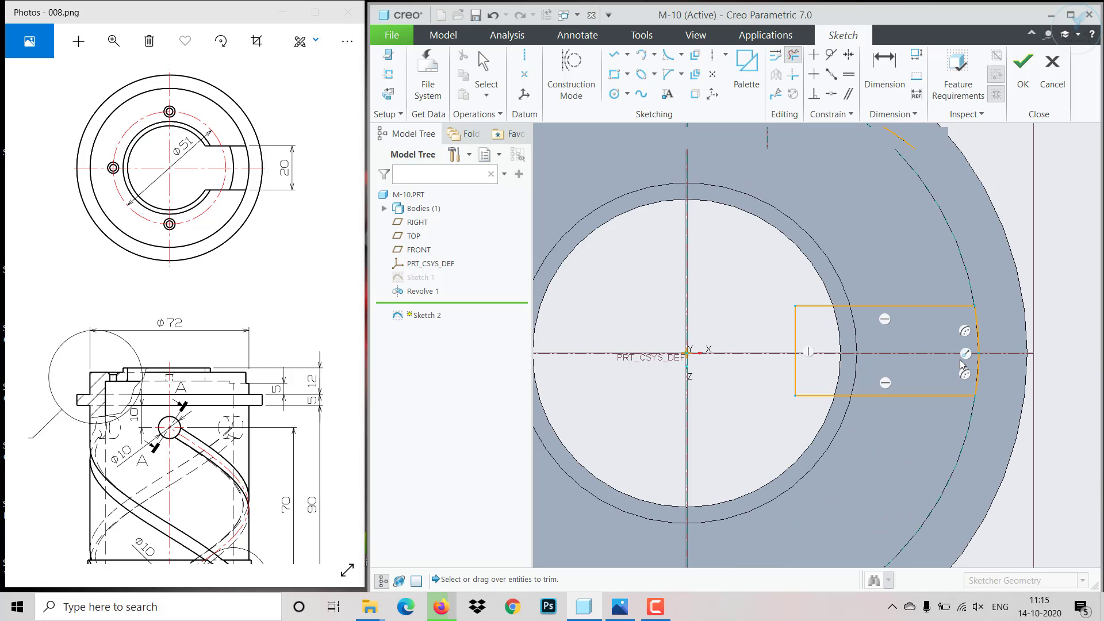
pyautogui.middleClick(789, 329)
# - Dimension the slot outline's width across its straight inner side as 20
pyautogui.click(885, 69)
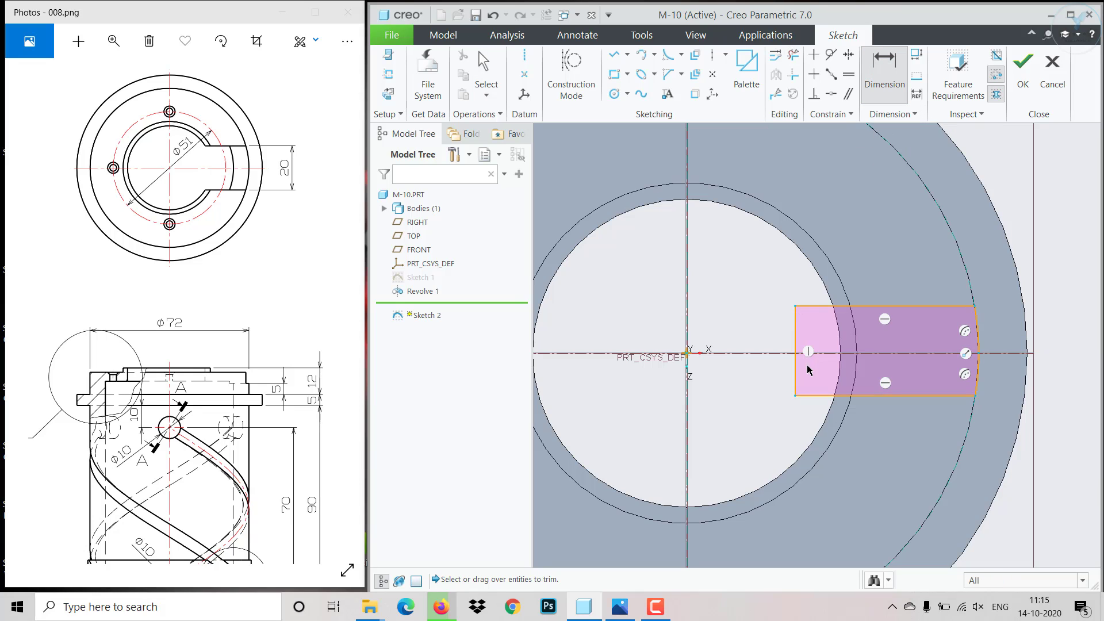
pyautogui.middleClick(774, 372)
pyautogui.write('2')
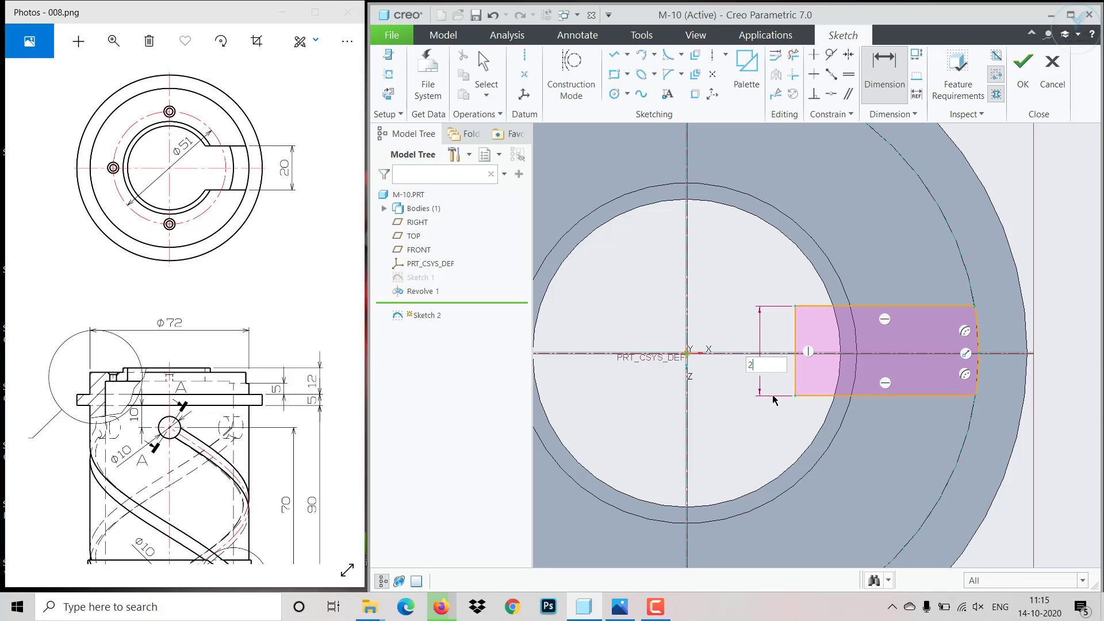
pyautogui.write('0')
pyautogui.press('Return')
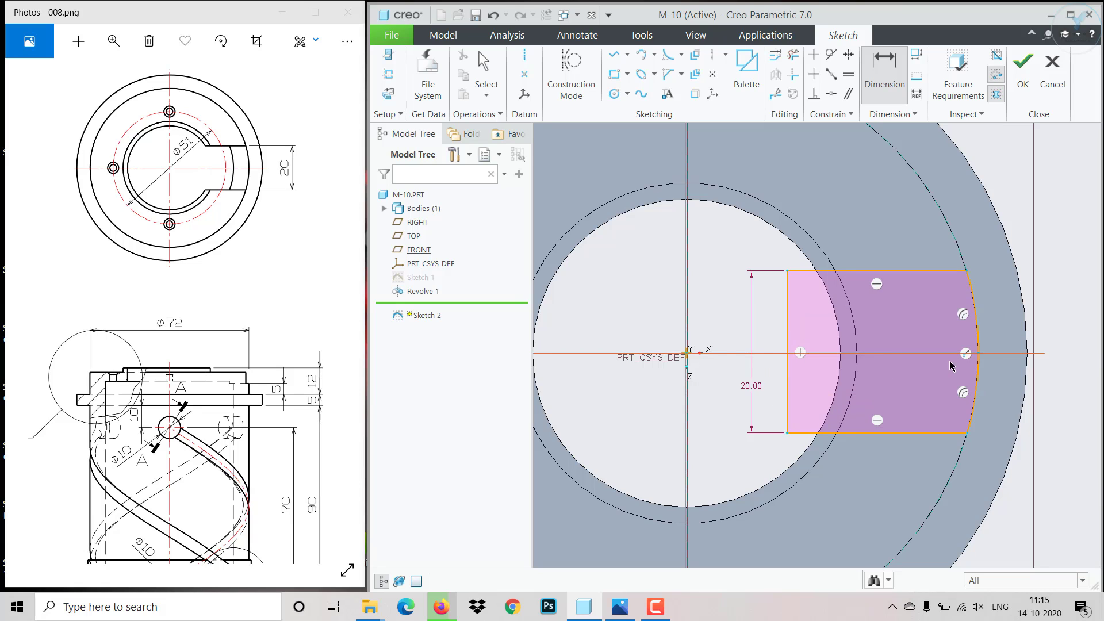
pyautogui.middleClick(911, 347)
pyautogui.moveTo(787, 334)
pyautogui.mouseDown()
pyautogui.moveTo(875, 348)
pyautogui.moveTo(823, 351)
pyautogui.moveTo(771, 288)
pyautogui.moveTo(794, 267)
pyautogui.moveTo(794, 285)
pyautogui.moveTo(797, 244)
pyautogui.moveTo(794, 257)
pyautogui.mouseUp()
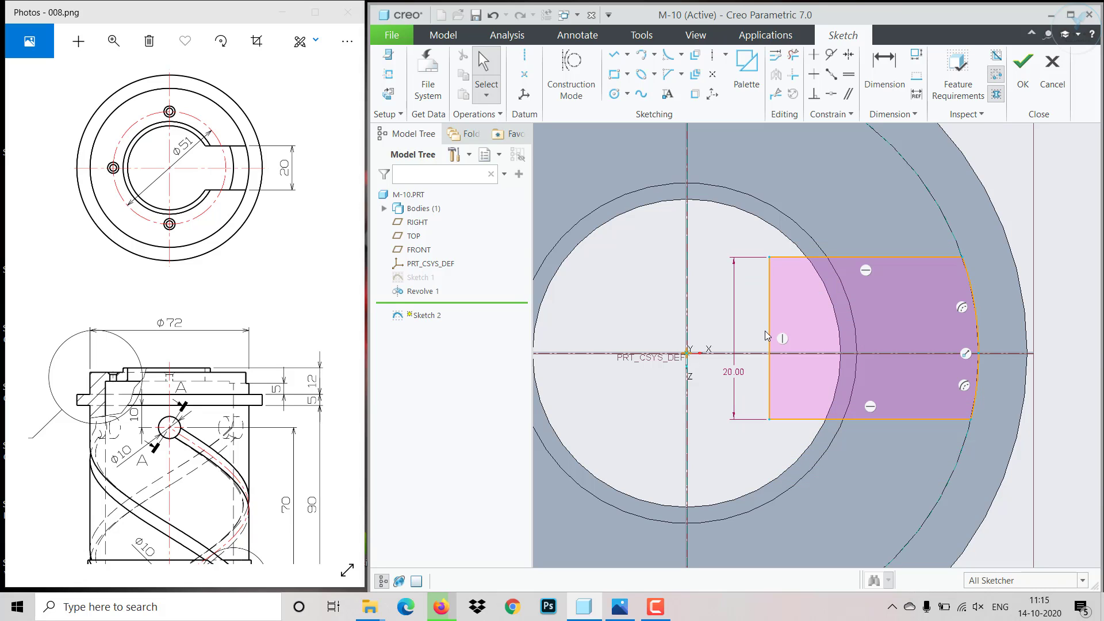
pyautogui.click(832, 76)
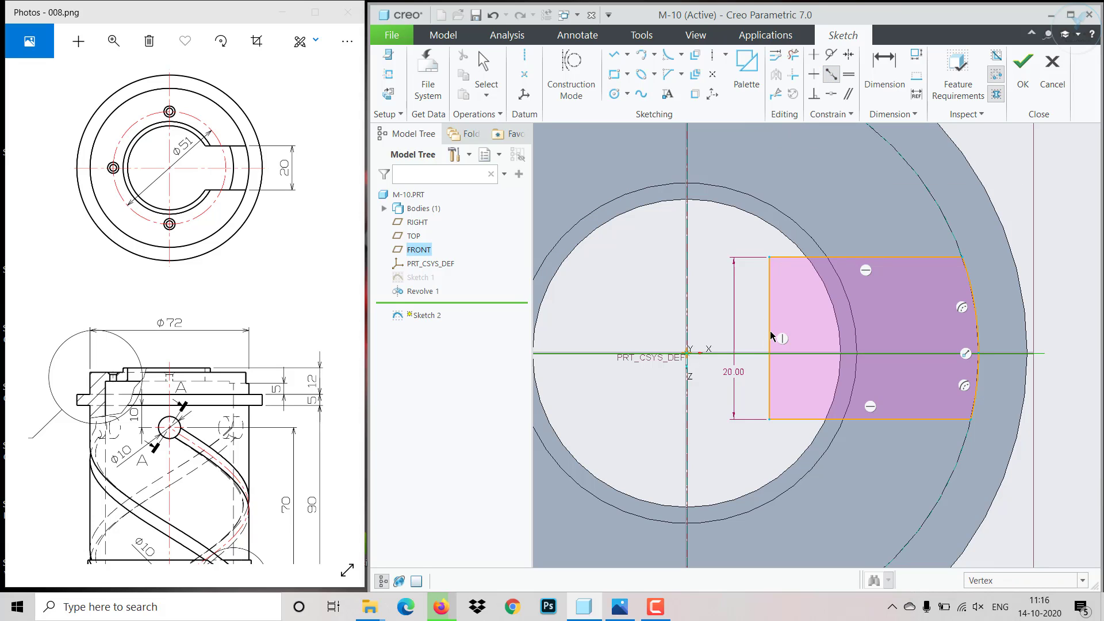
pyautogui.middleClick(770, 334)
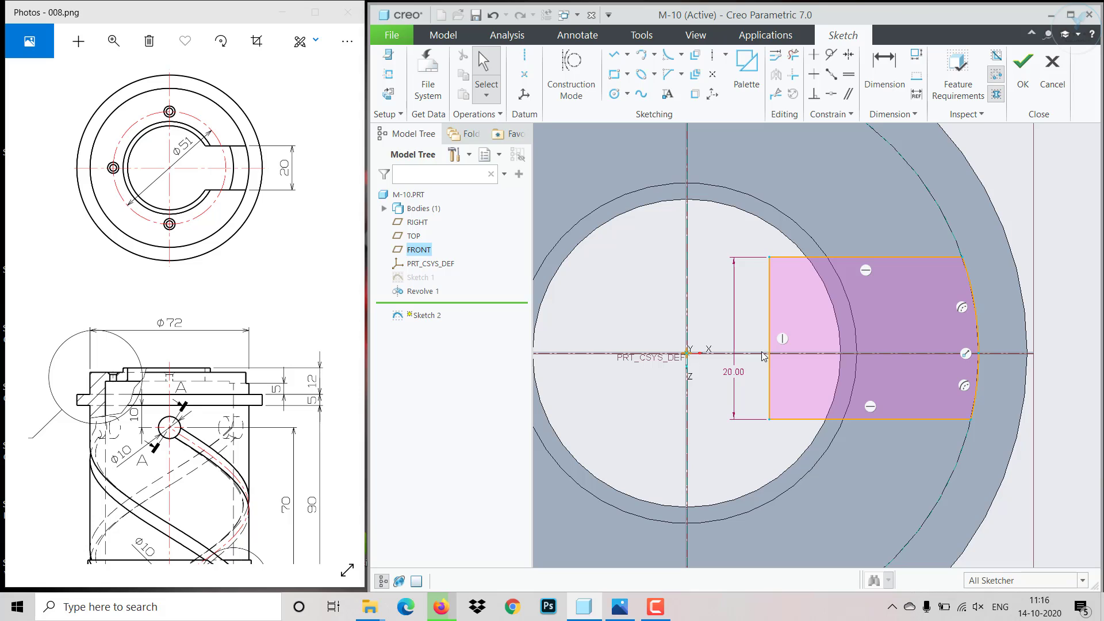
pyautogui.click(804, 180)
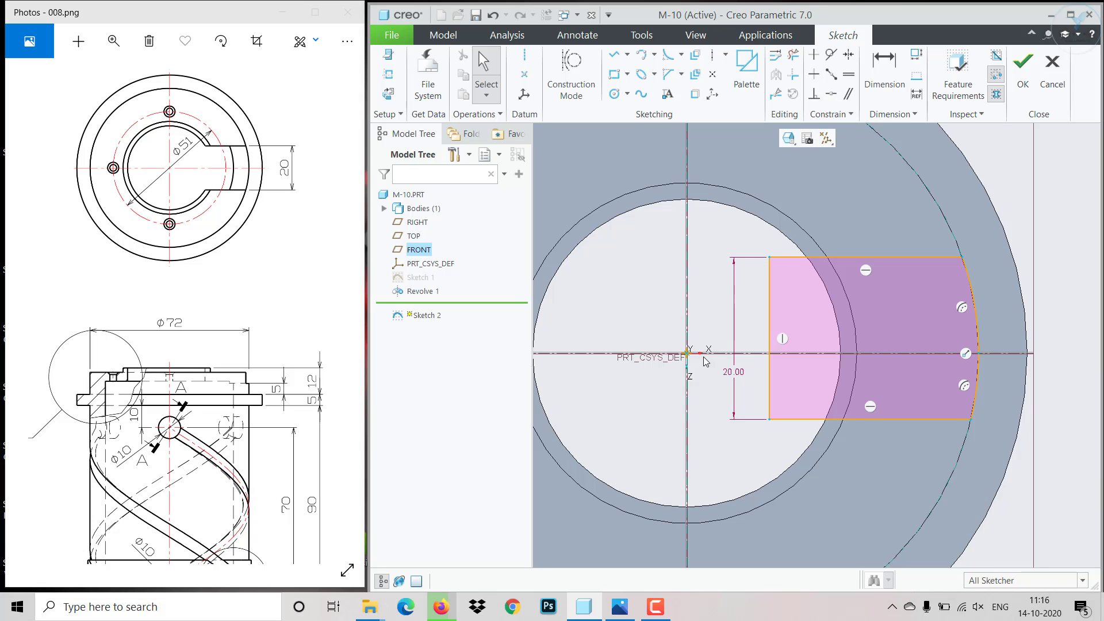
# - Make the slot outline's two inner corners symmetric about the horizontal reference
pyautogui.click(770, 260)
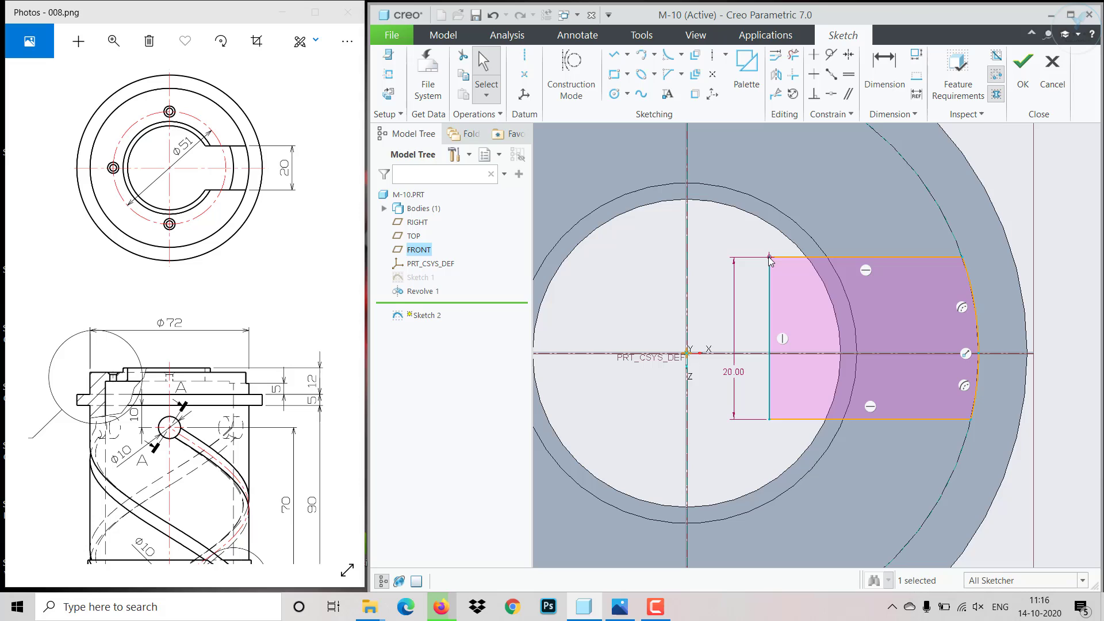
pyautogui.click(850, 55)
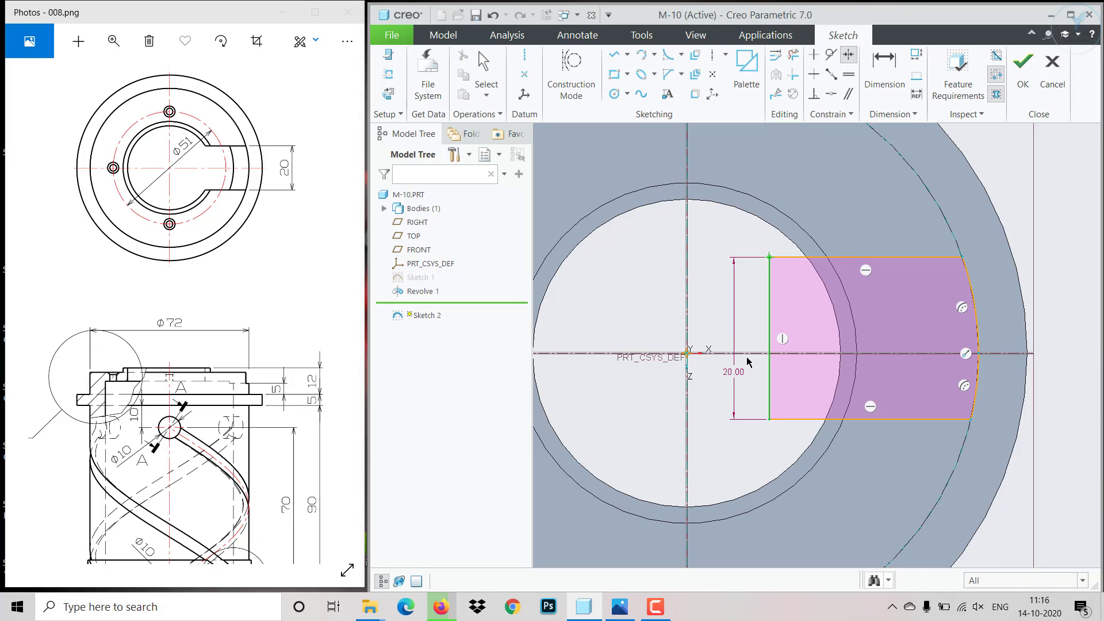
pyautogui.click(770, 420)
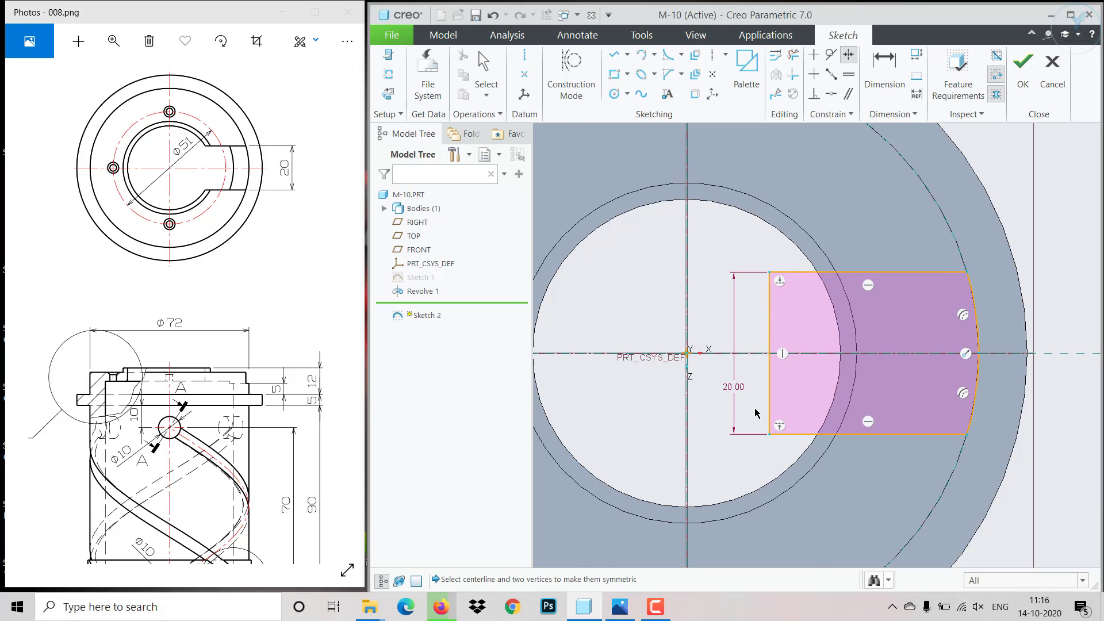
pyautogui.scroll(-2, 756, 410)
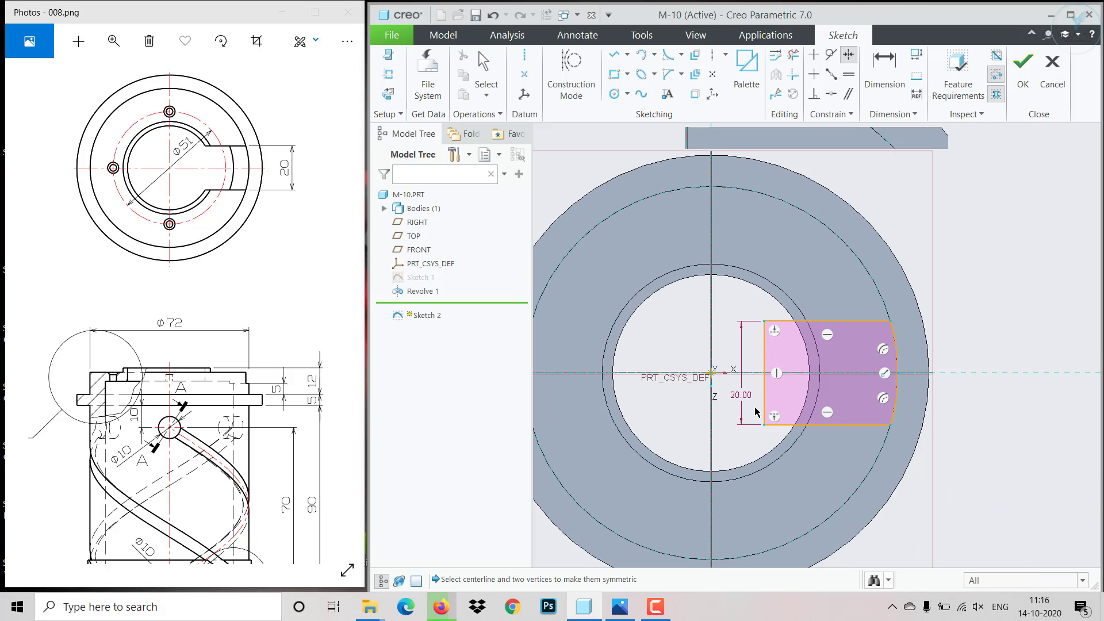
pyautogui.middleClick(770, 349)
# - Align the slot's straight inner side with the vertical reference through the part centre and finish the sketch
pyautogui.click(764, 354)
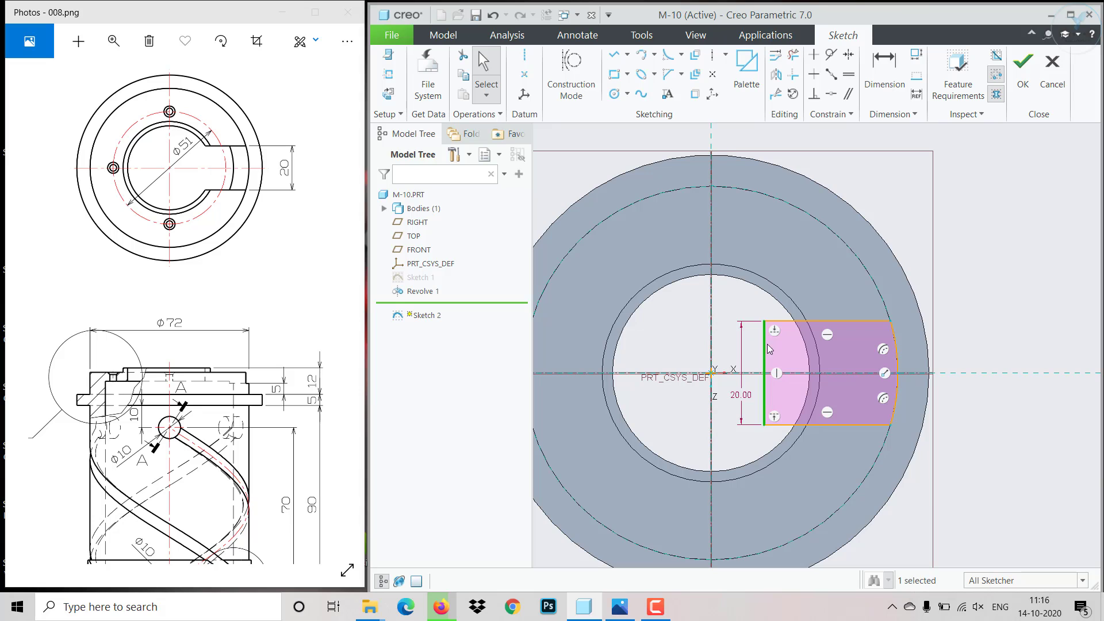
pyautogui.click(831, 94)
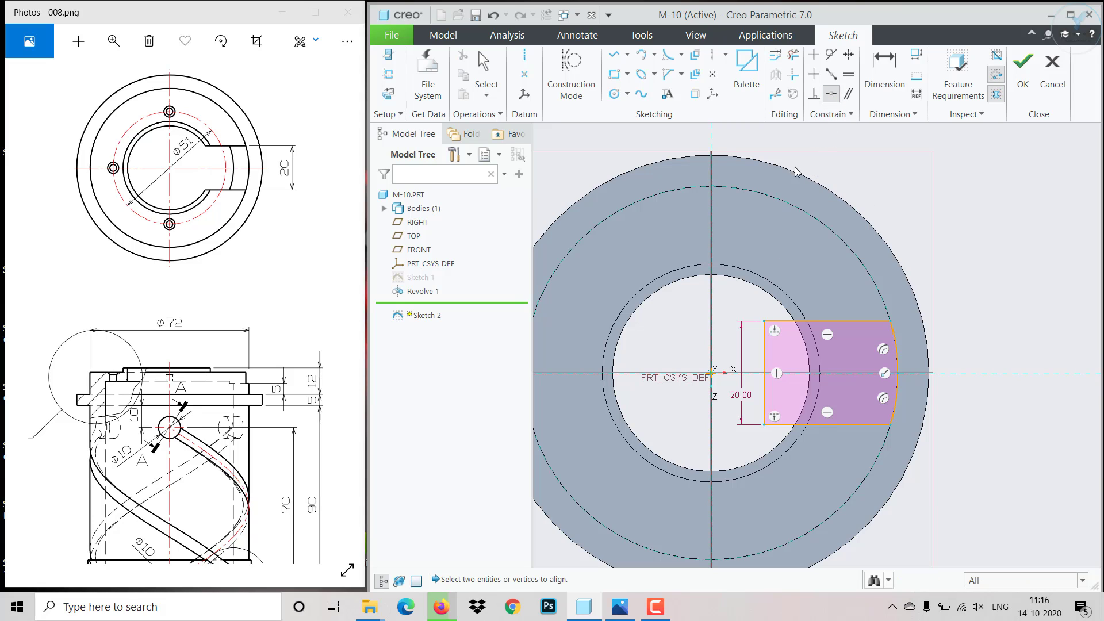
pyautogui.click(714, 390)
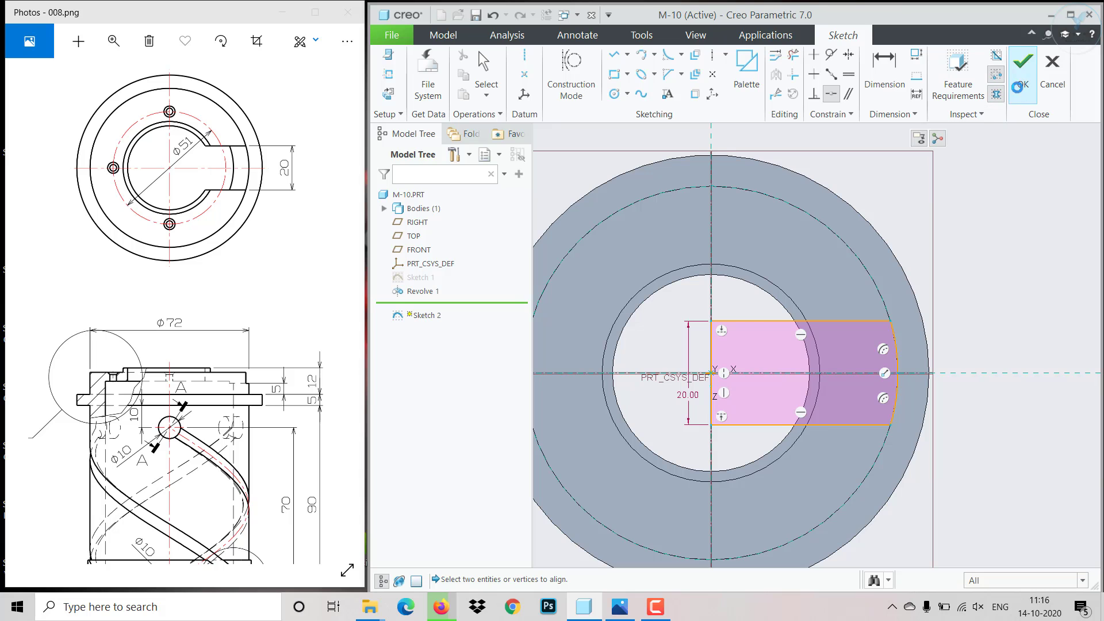
pyautogui.click(1023, 63)
# - Check the drawing's Detail C and isometric view, and extrude the slot sketch as a material-removing cut directed down into the part
pyautogui.moveTo(804, 456)
pyautogui.mouseDown(button='middle')
pyautogui.moveTo(784, 387)
pyautogui.moveTo(766, 377)
pyautogui.moveTo(791, 391)
pyautogui.mouseUp(button='middle')
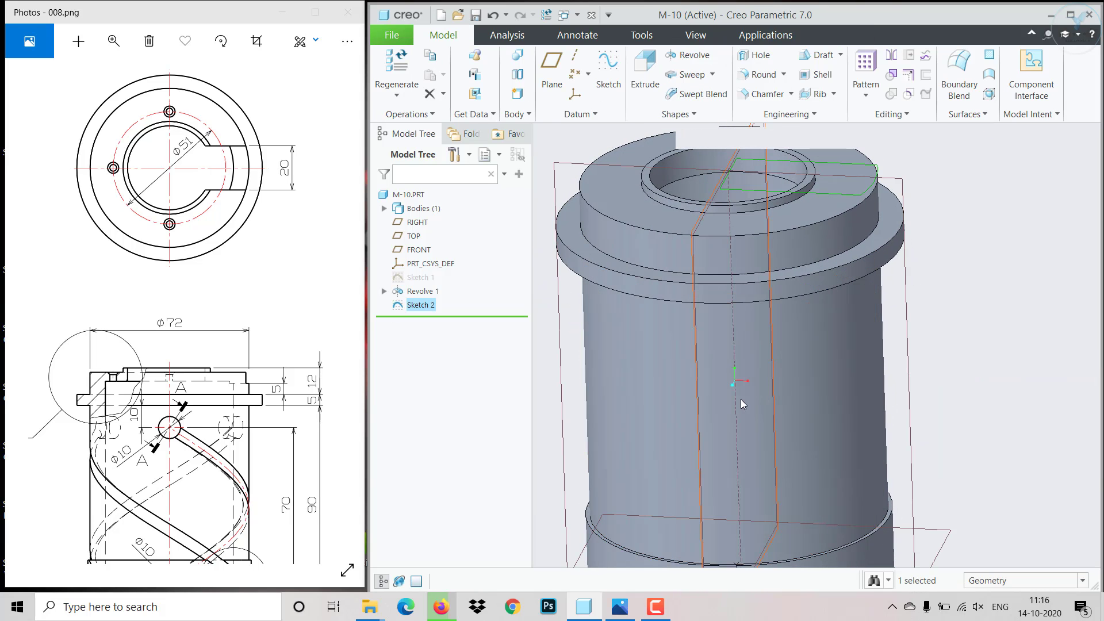
pyautogui.moveTo(328, 447)
pyautogui.mouseDown()
pyautogui.moveTo(205, 382)
pyautogui.moveTo(393, 466)
pyautogui.mouseUp()
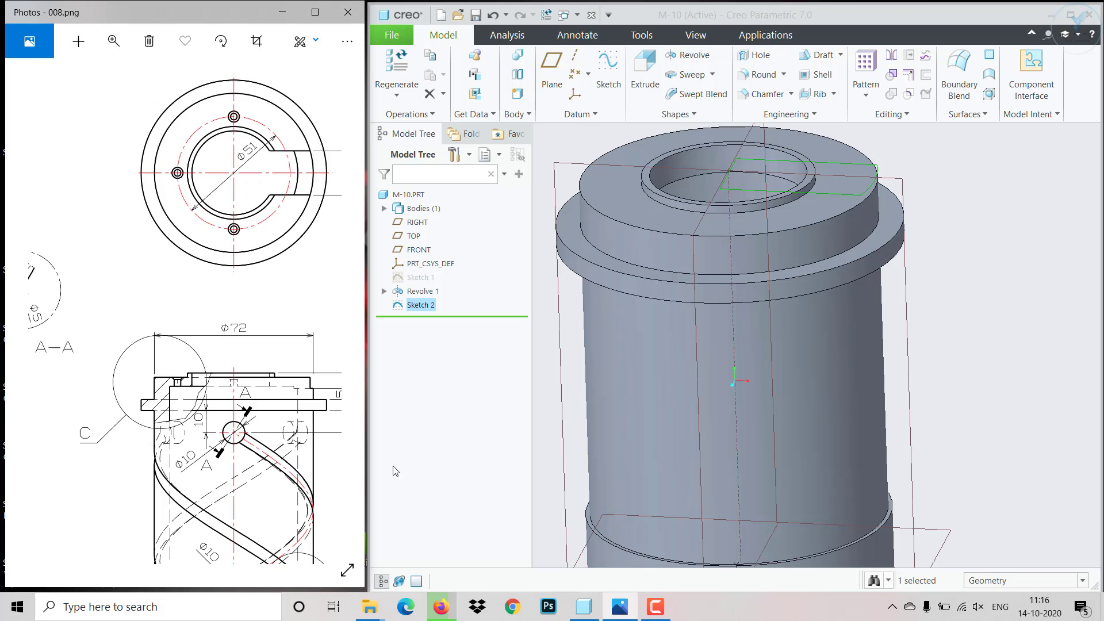
pyautogui.moveTo(109, 392); pyautogui.dragTo(292, 393)
pyautogui.moveTo(190, 375); pyautogui.dragTo(263, 369)
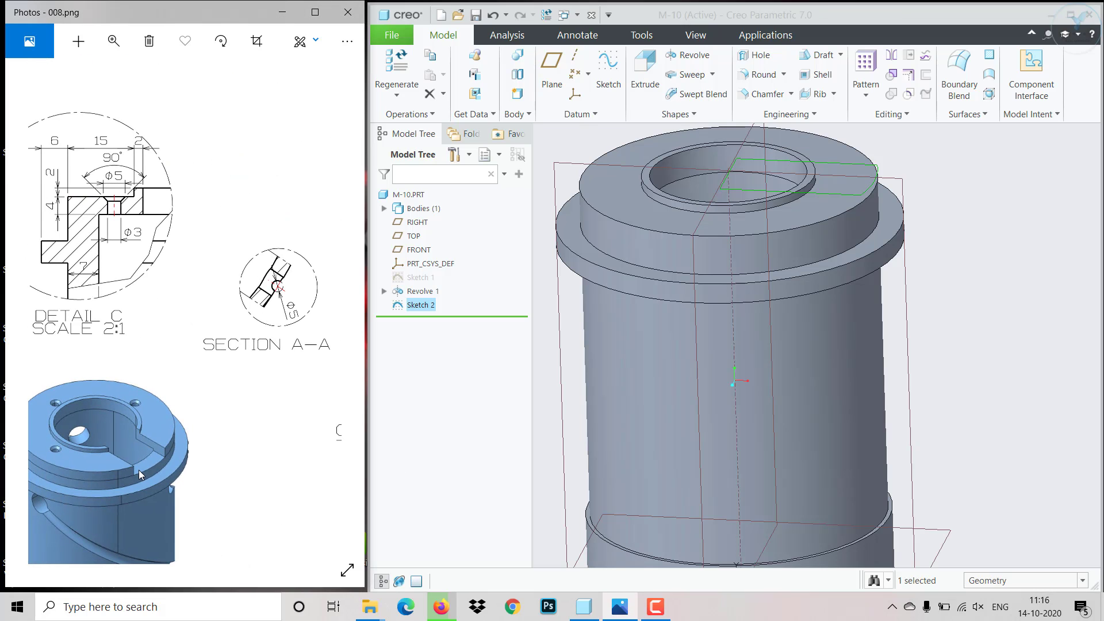
pyautogui.moveTo(153, 369)
pyautogui.mouseDown()
pyautogui.moveTo(170, 374)
pyautogui.moveTo(127, 293)
pyautogui.moveTo(136, 248)
pyautogui.mouseUp()
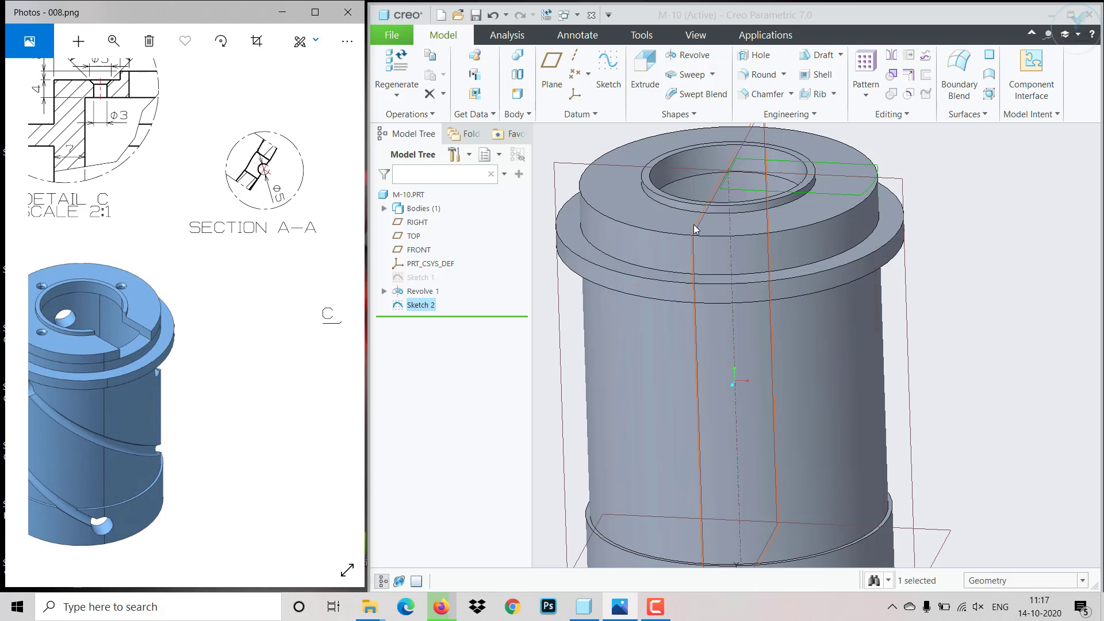
pyautogui.click(644, 91)
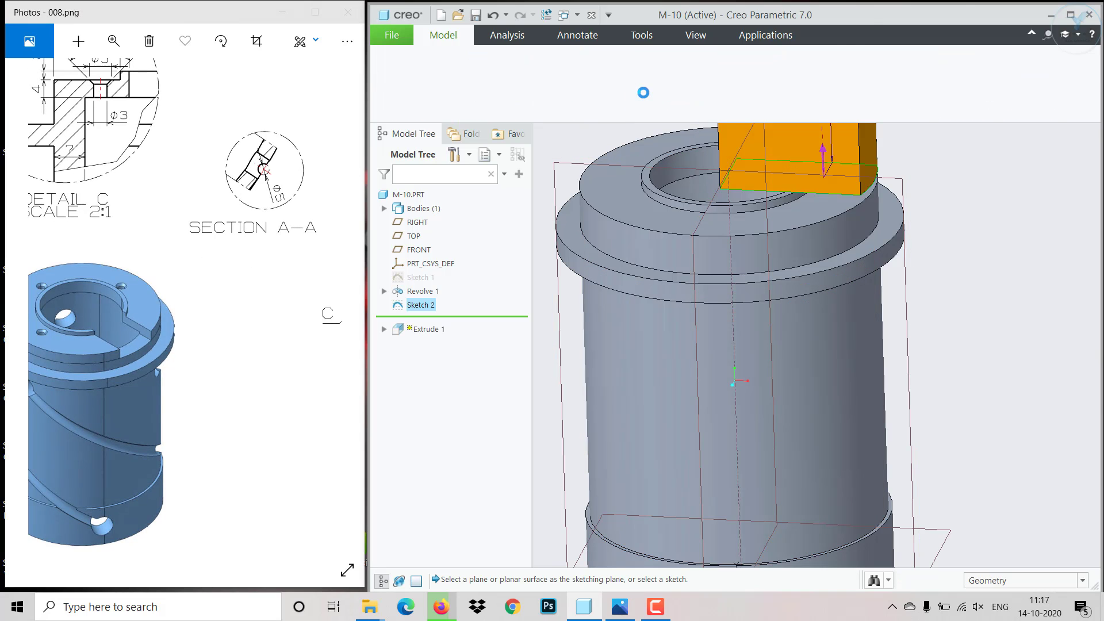
pyautogui.scroll(5, 880, 323)
pyautogui.scroll(-3, 904, 224)
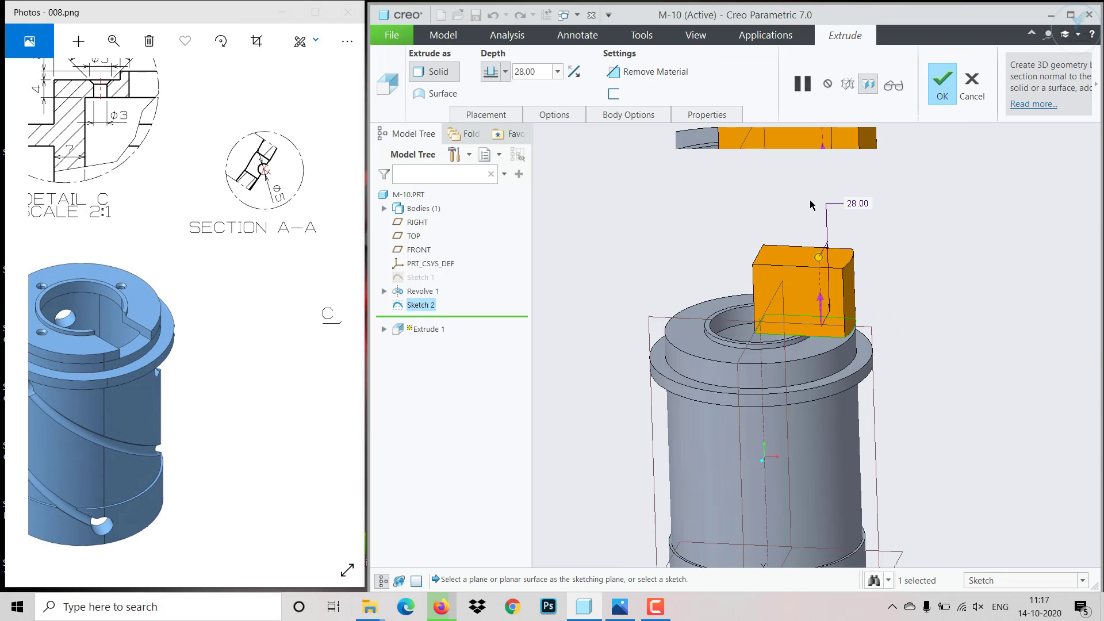
pyautogui.click(650, 72)
pyautogui.click(574, 72)
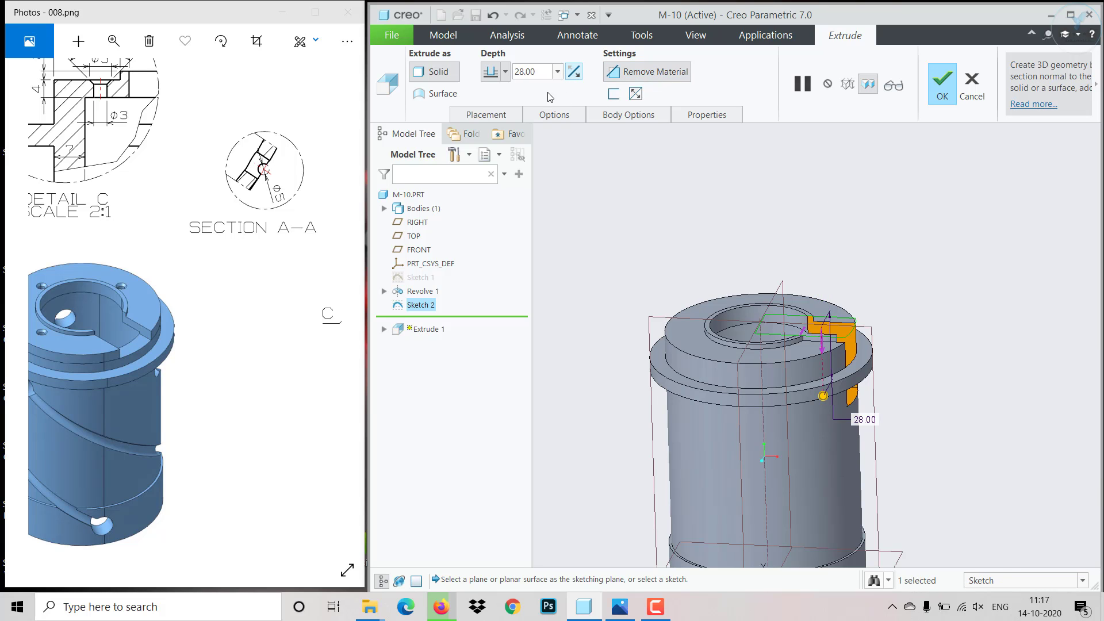
pyautogui.moveTo(907, 385); pyautogui.dragTo(620, 194, button='middle')
# - Try a depth of 10 for the slot cut
pyautogui.doubleClick(540, 73)
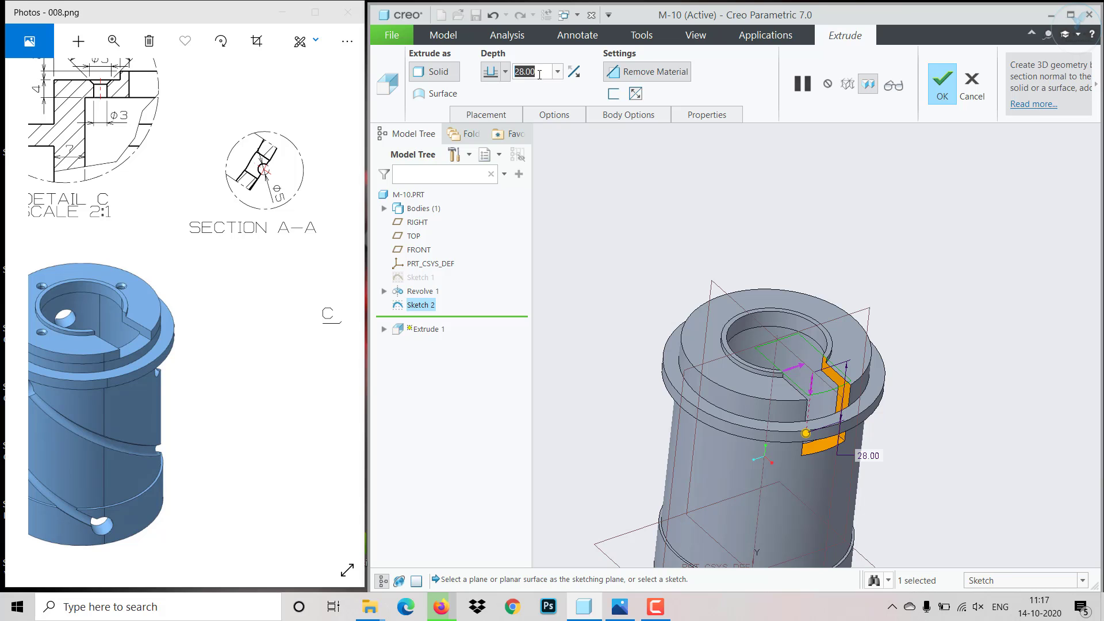
pyautogui.write('10')
pyautogui.press('Return')
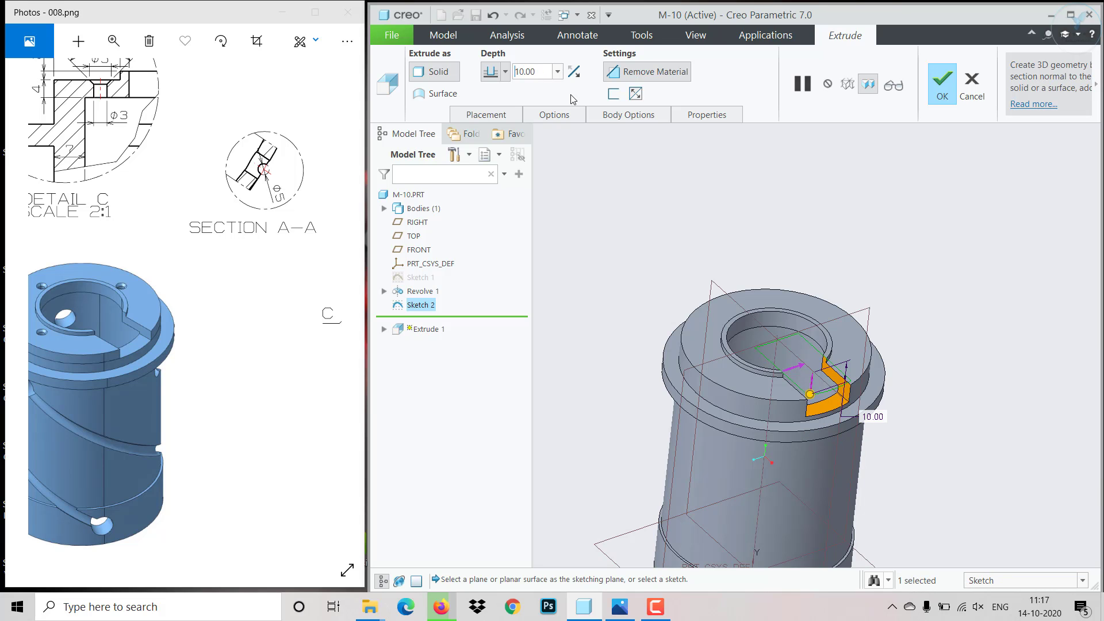
# - Set the slot cut's depth to 8
pyautogui.scroll(-4, 877, 405)
pyautogui.moveTo(856, 425)
pyautogui.mouseDown(button='middle')
pyautogui.moveTo(856, 385)
pyautogui.moveTo(885, 407)
pyautogui.moveTo(858, 411)
pyautogui.moveTo(880, 435)
pyautogui.mouseUp(button='middle')
pyautogui.doubleClick(534, 75)
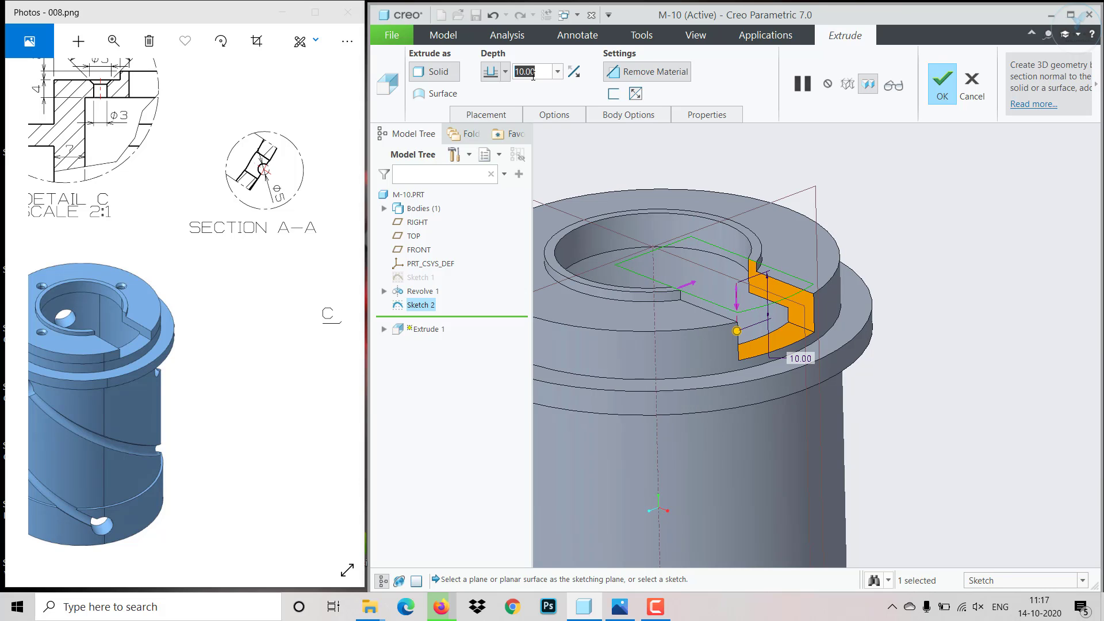
pyautogui.write('8')
pyautogui.press('Return')
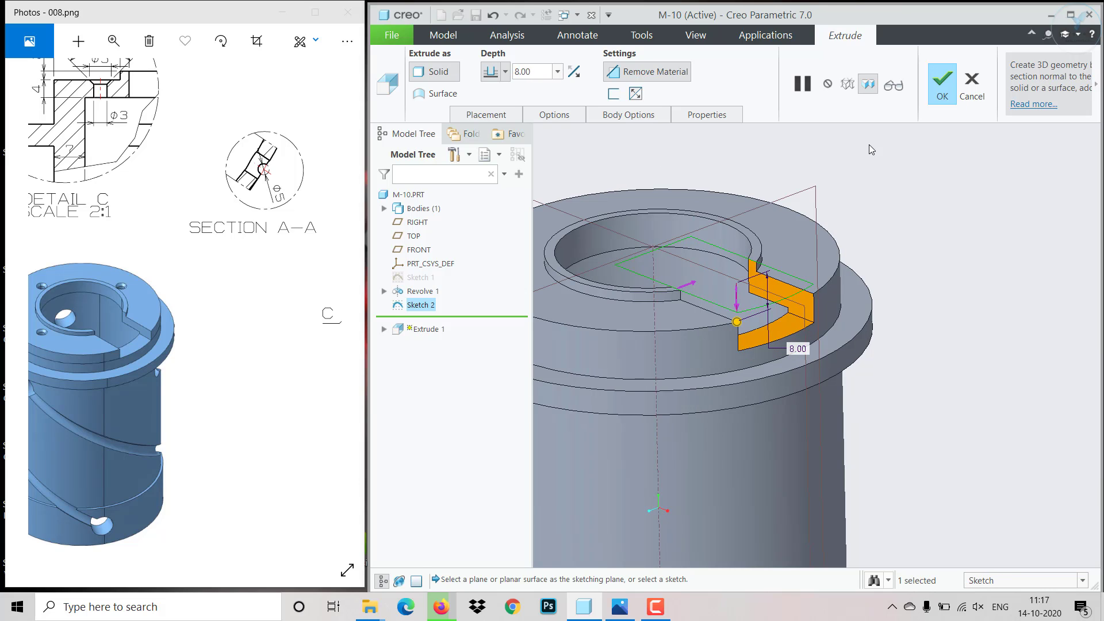
# - Complete the 8-deep slot cut and inspect it from above
pyautogui.click(948, 87)
pyautogui.scroll(3, 927, 288)
pyautogui.moveTo(926, 291)
pyautogui.mouseDown(button='middle')
pyautogui.moveTo(854, 298)
pyautogui.moveTo(941, 322)
pyautogui.mouseUp(button='middle')
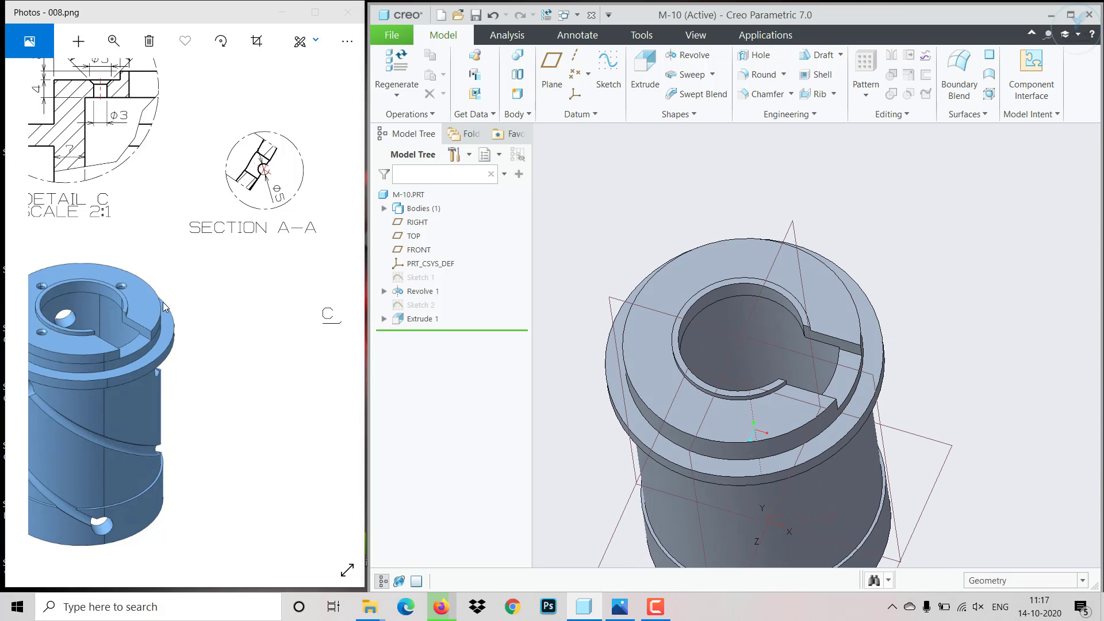
# - Consult Detail C for the small hole and start a simple hole with a standard profile and countersink
pyautogui.moveTo(165, 305)
pyautogui.mouseDown()
pyautogui.moveTo(218, 344)
pyautogui.moveTo(139, 464)
pyautogui.mouseUp()
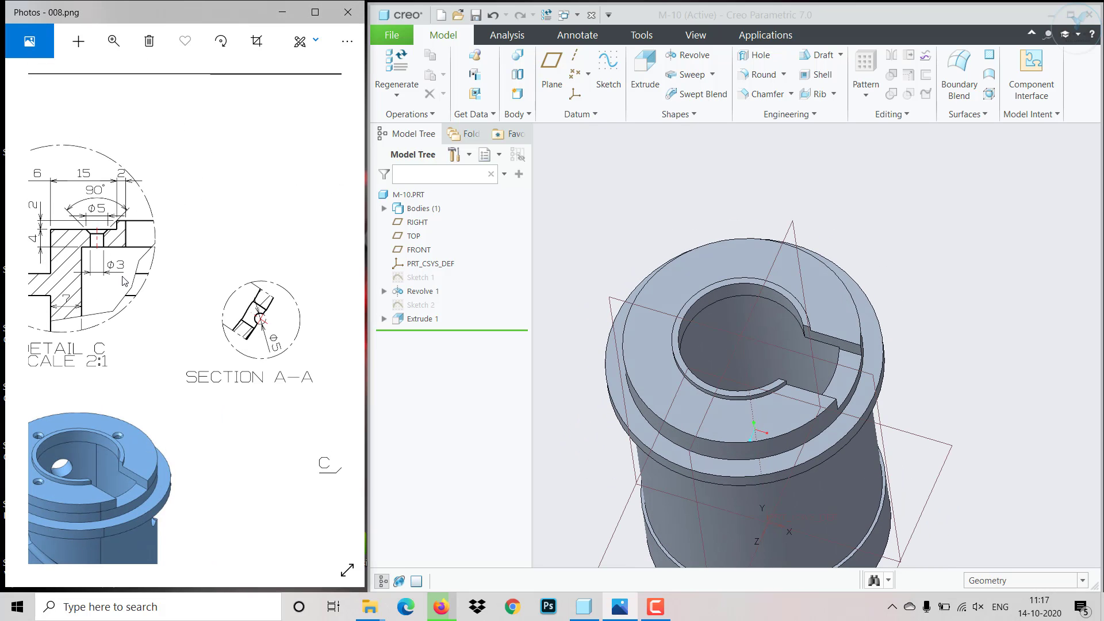
pyautogui.moveTo(123, 281); pyautogui.dragTo(140, 281)
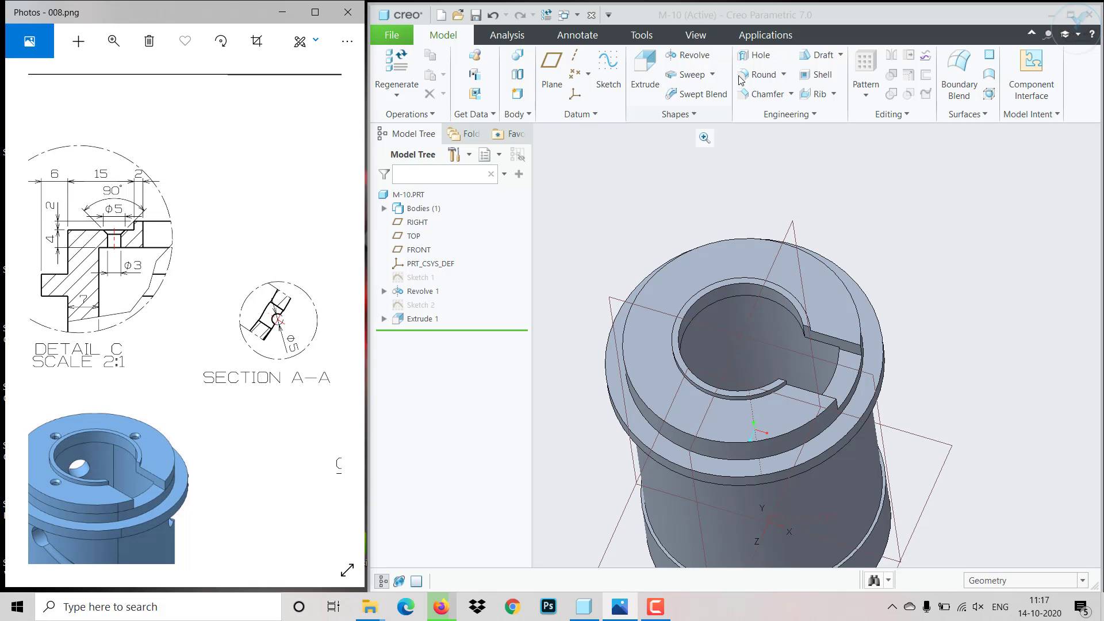
pyautogui.click(757, 62)
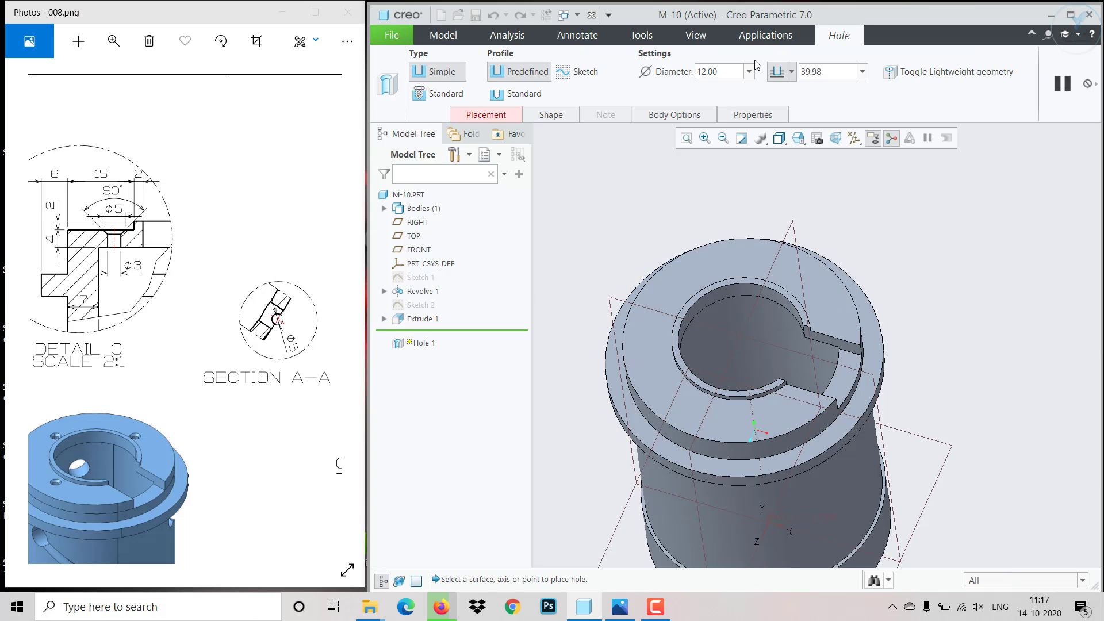
pyautogui.click(520, 93)
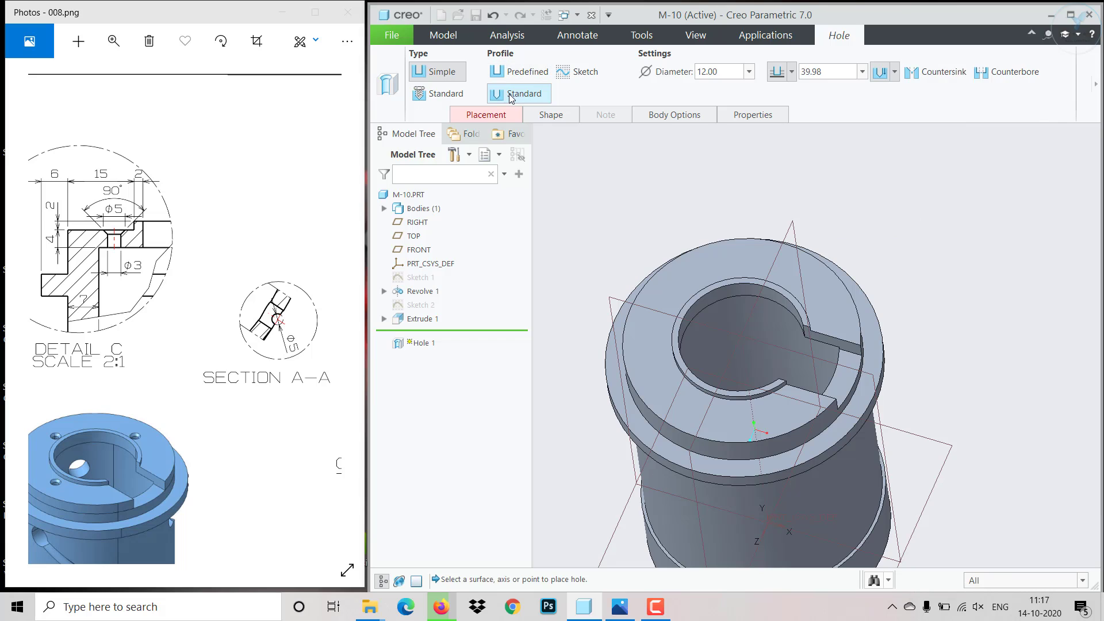
pyautogui.click(940, 74)
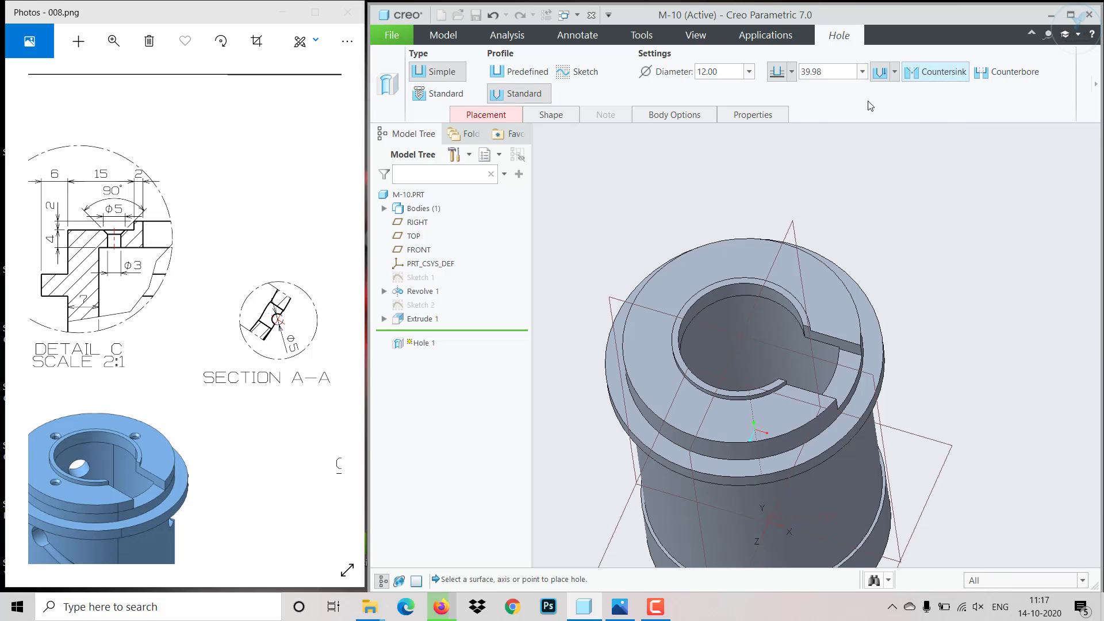
# - Try to set the hole's countersink diameter to 5
pyautogui.click(545, 114)
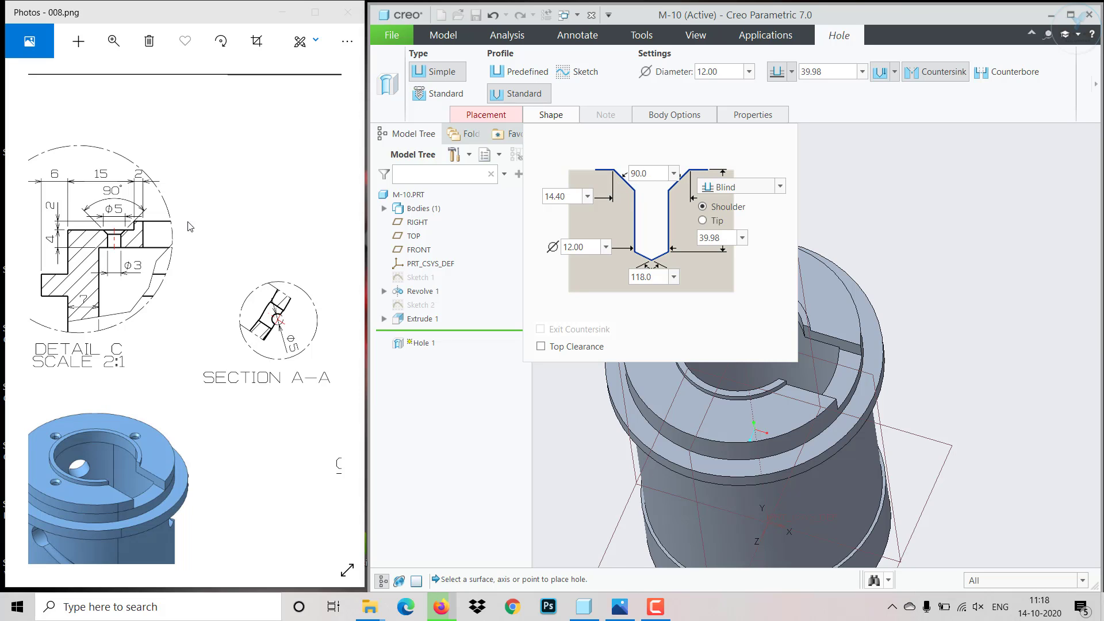
pyautogui.doubleClick(571, 196)
pyautogui.write('5')
pyautogui.press('Return')
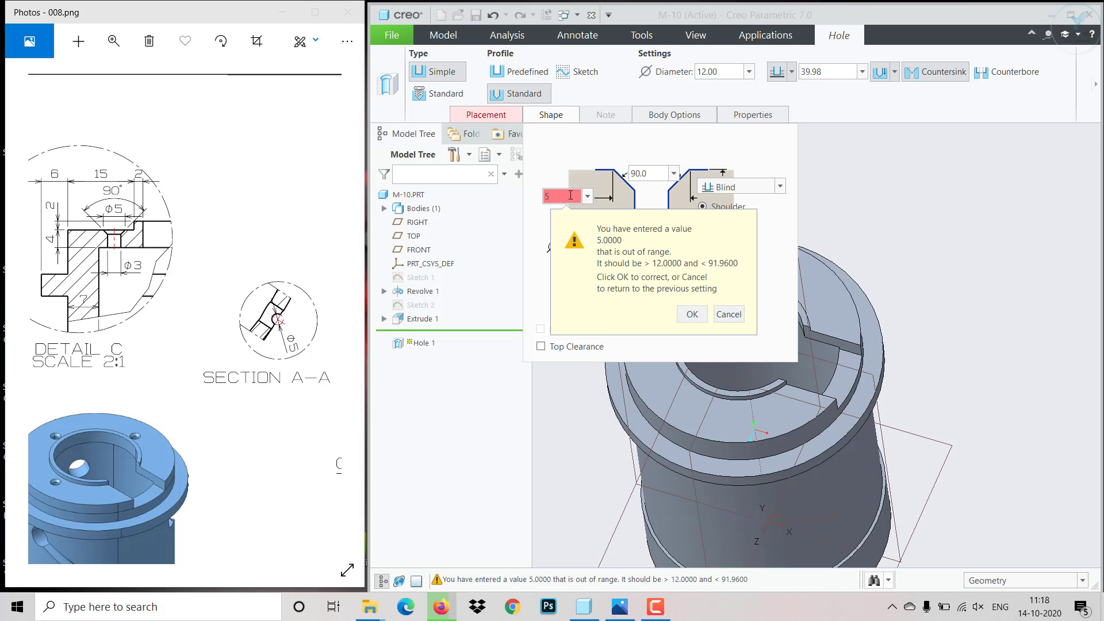
pyautogui.click(702, 313)
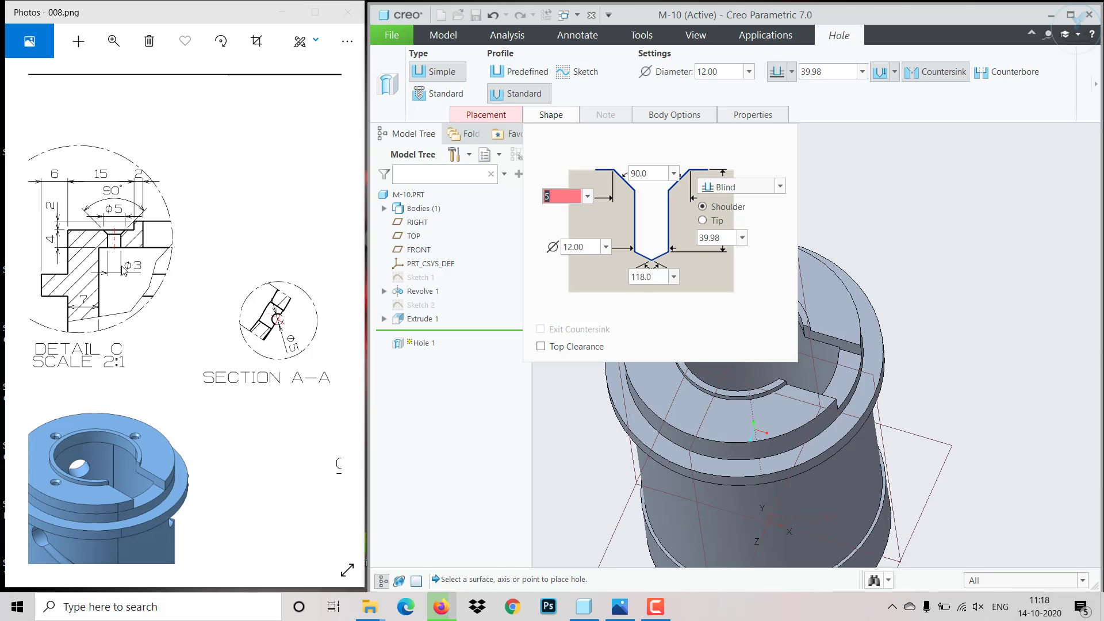
# - Set the hole's drill diameter to 3 and its countersink diameter to 5
pyautogui.doubleClick(591, 245)
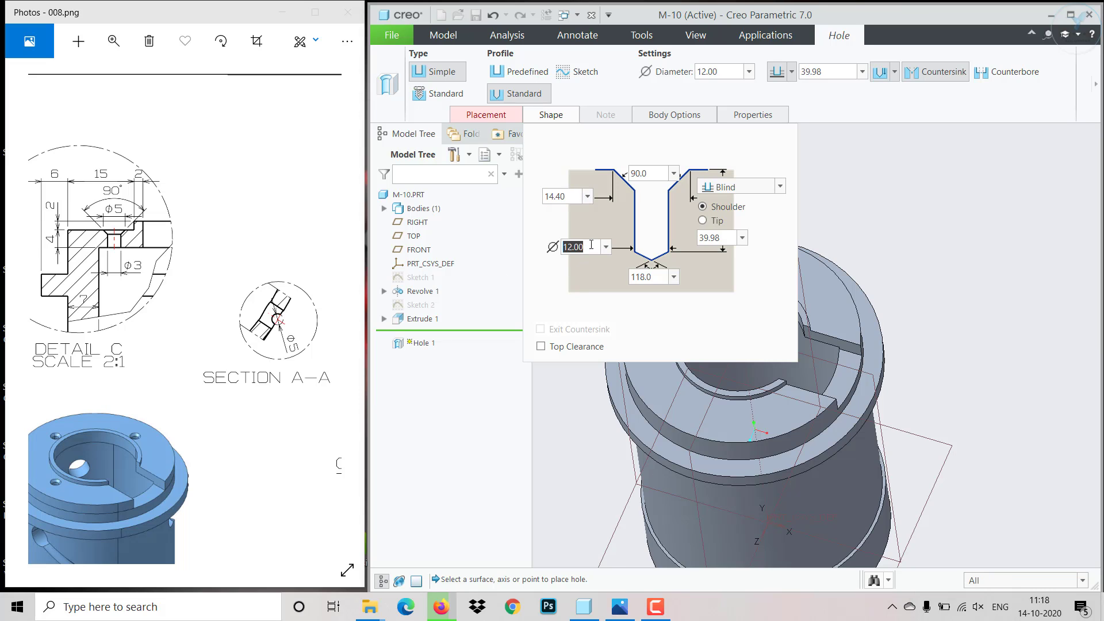
pyautogui.write('3')
pyautogui.press('Return')
pyautogui.doubleClick(560, 196)
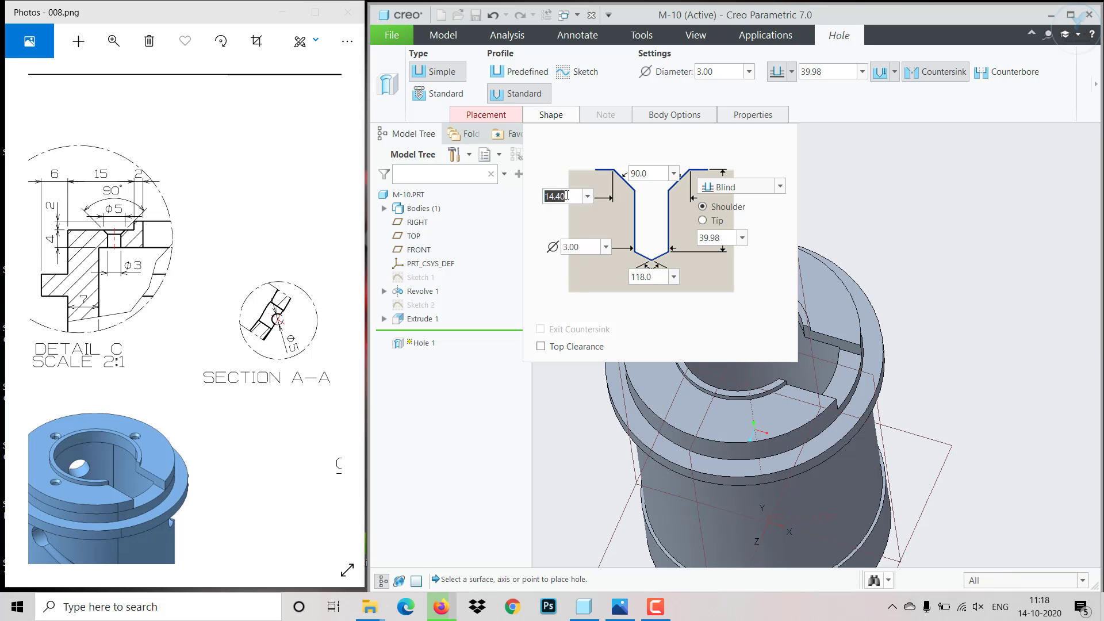
pyautogui.write('5')
pyautogui.press('Return')
# - Change the hole depth to To Selected and pick the annular inner face on the underside of the part's top wall
pyautogui.click(771, 189)
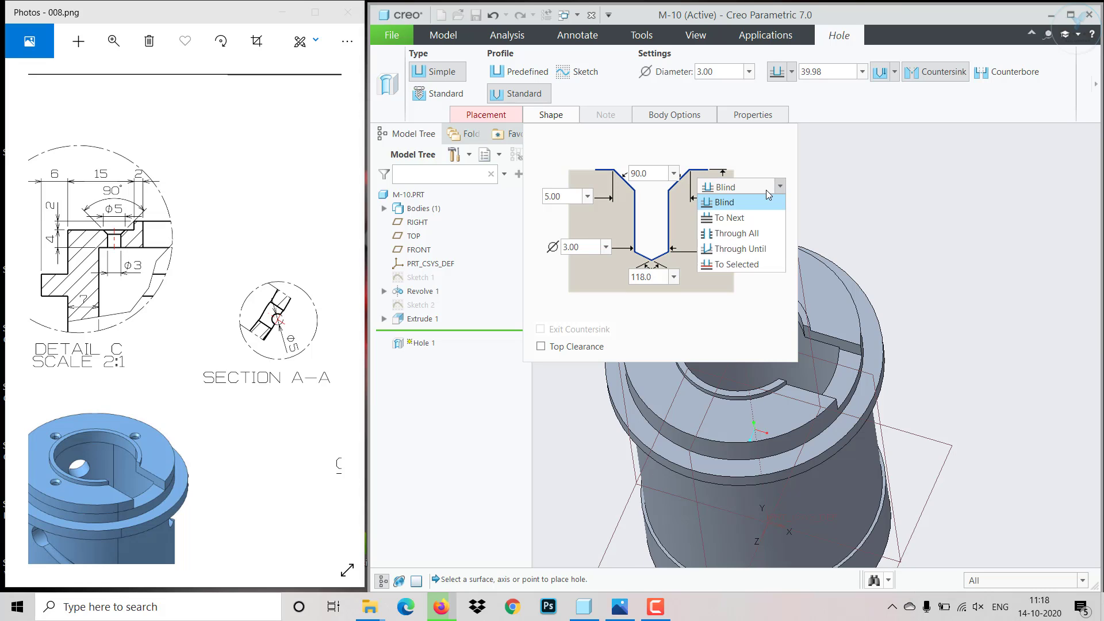
pyautogui.click(758, 264)
pyautogui.scroll(3, 920, 318)
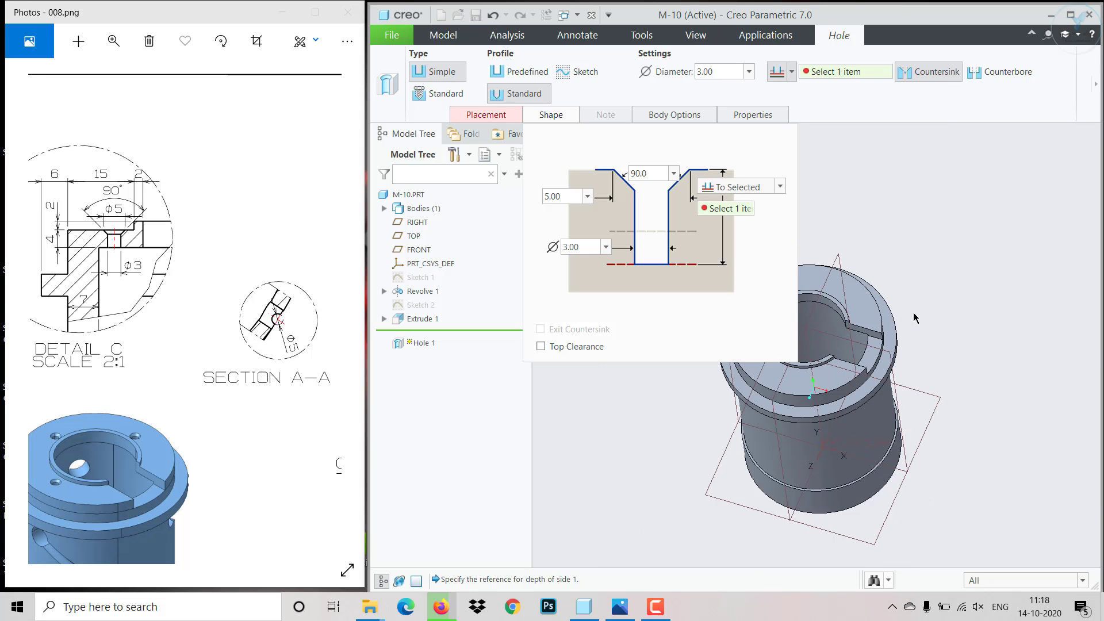
pyautogui.moveTo(915, 315); pyautogui.dragTo(912, 182, button='middle')
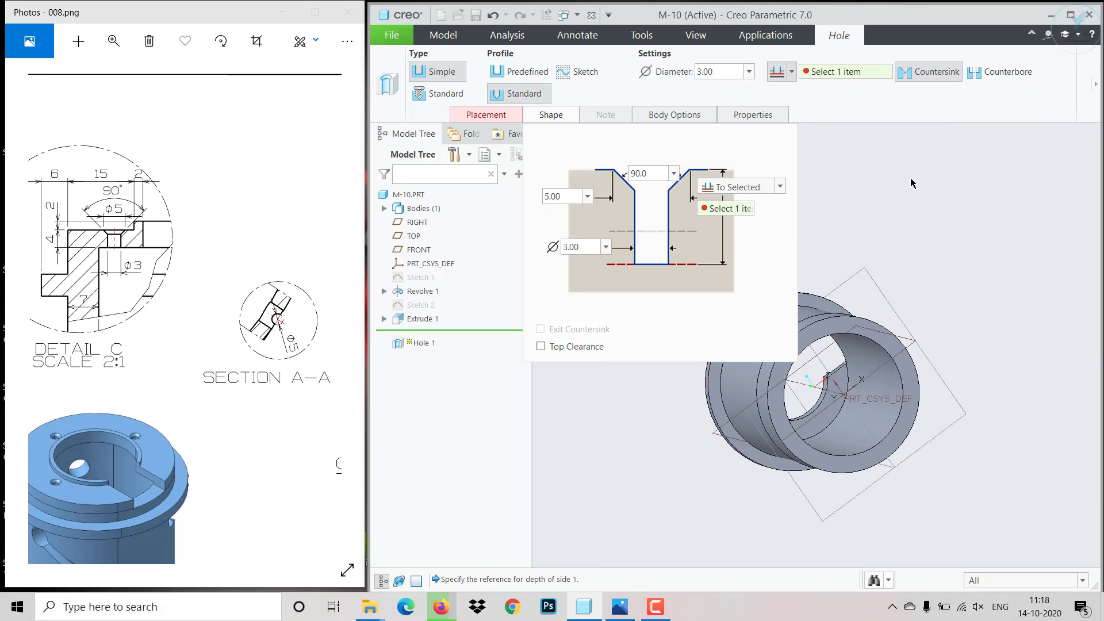
pyautogui.click(837, 418)
pyautogui.moveTo(837, 418); pyautogui.dragTo(891, 257, button='middle')
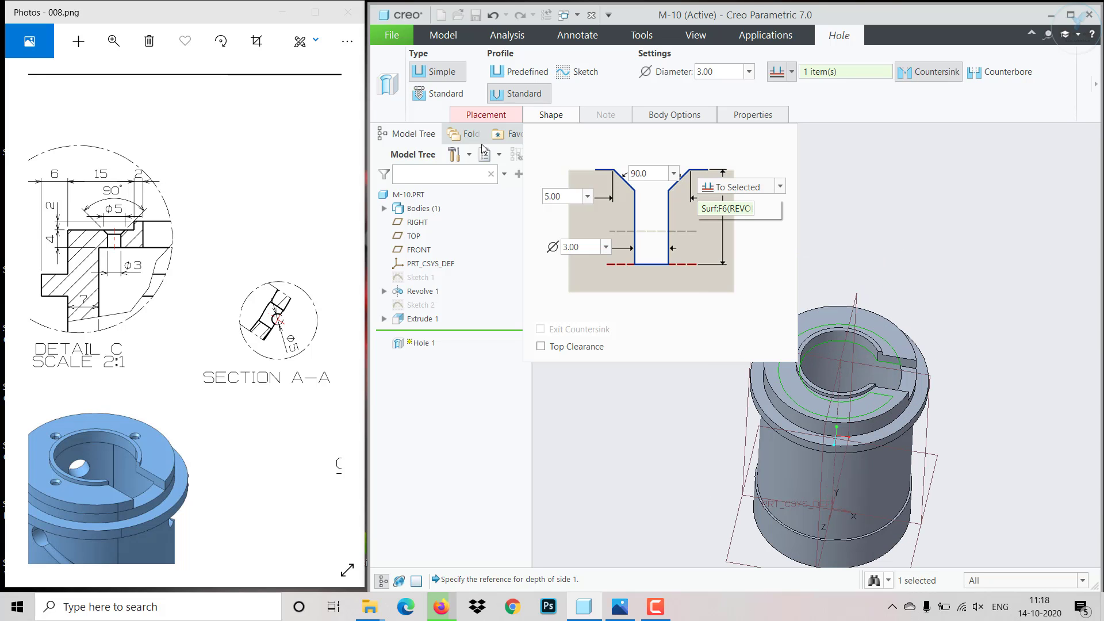
# - Try to pick the upper ring face as the hole's placement and check the hole layout in the drawing's top view
pyautogui.click(489, 116)
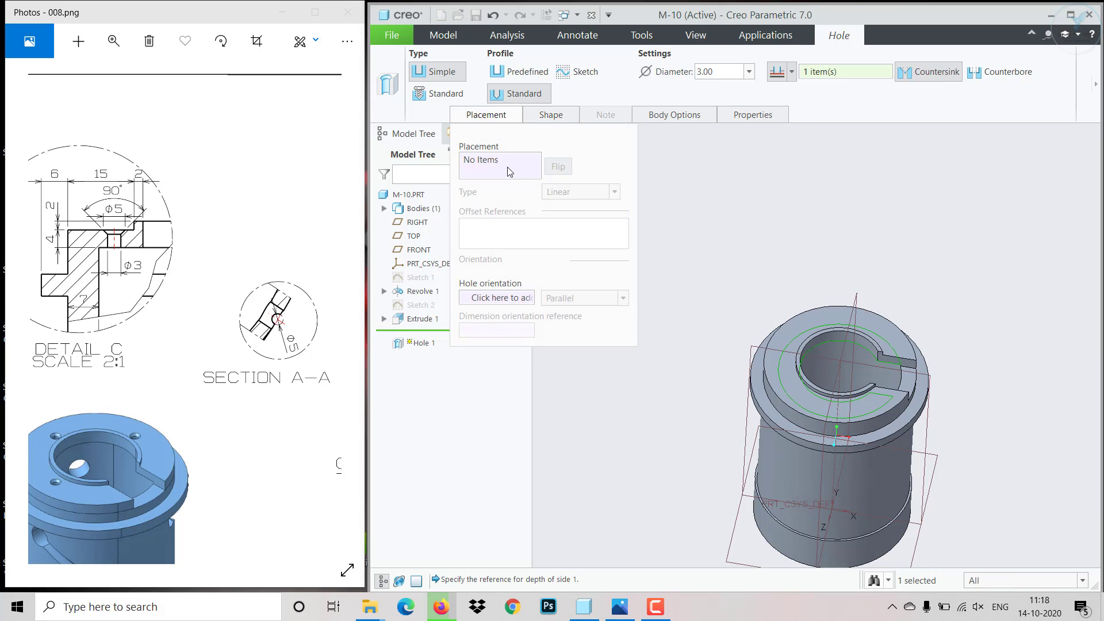
pyautogui.scroll(3, 788, 366)
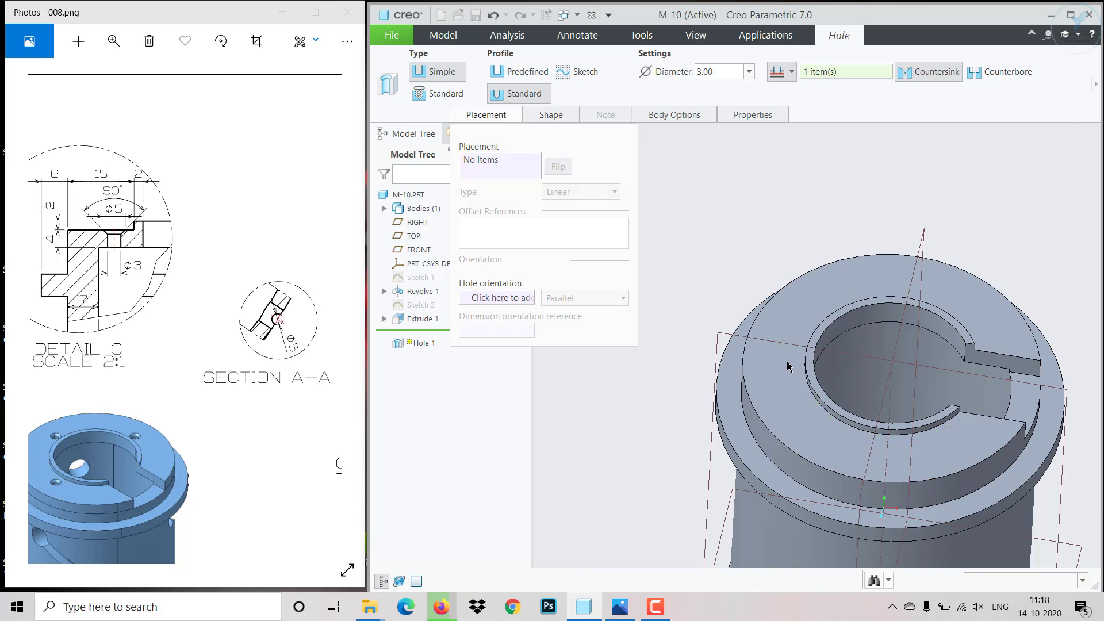
pyautogui.click(788, 367)
pyautogui.moveTo(283, 407)
pyautogui.mouseDown()
pyautogui.moveTo(177, 383)
pyautogui.moveTo(146, 487)
pyautogui.mouseUp()
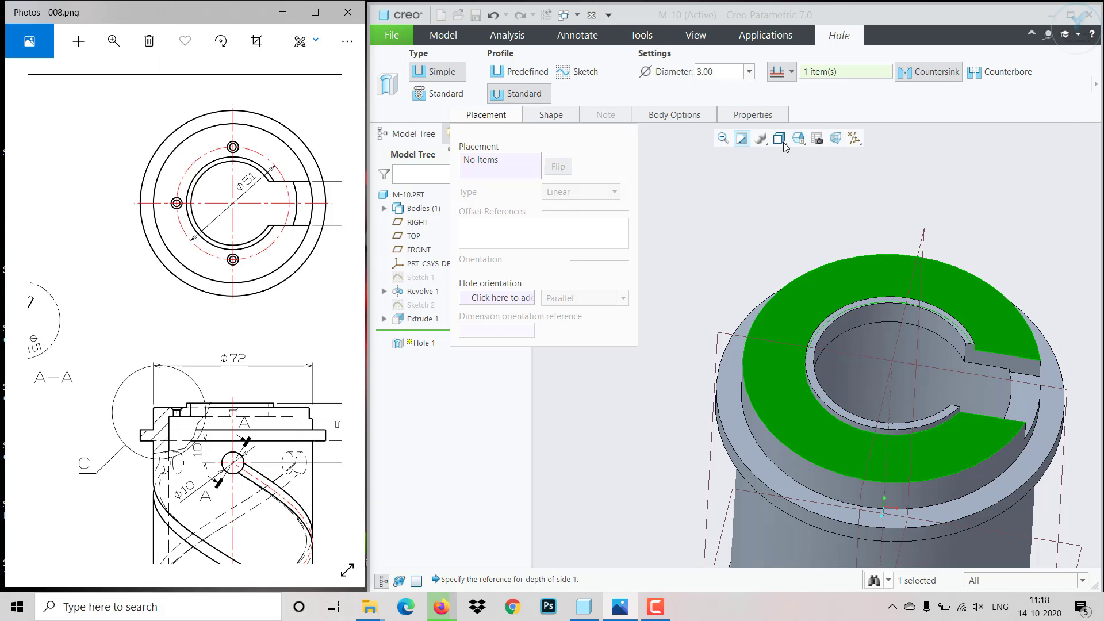
# - Place the hole on the upper ring face, on the side opposite the slot near the horizontal centreline
pyautogui.click(799, 138)
pyautogui.click(823, 205)
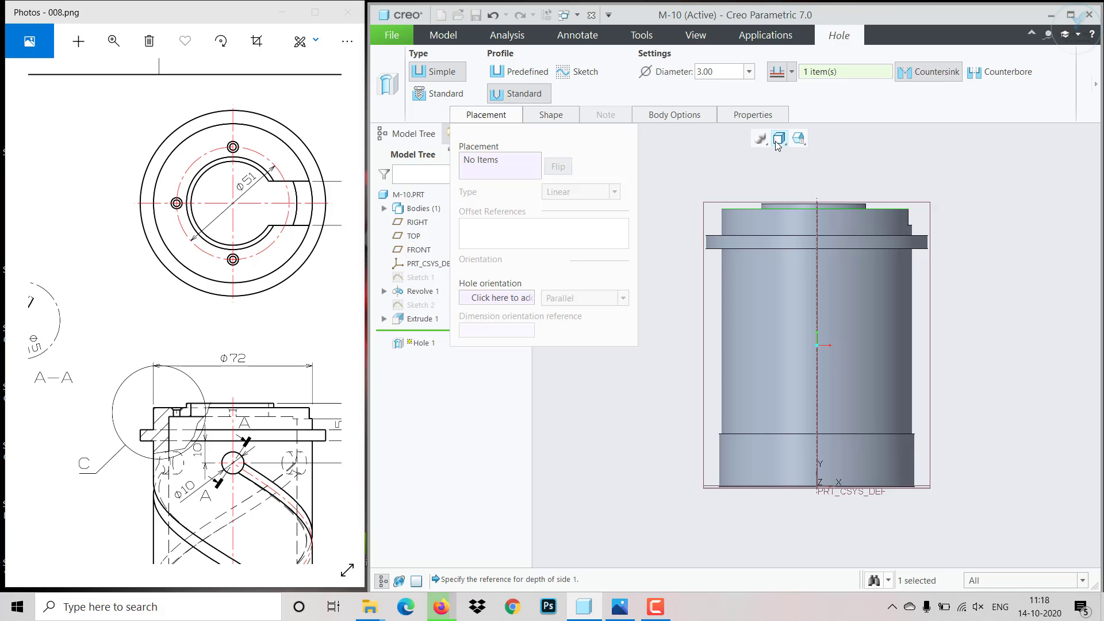
pyautogui.click(779, 138)
pyautogui.click(799, 138)
pyautogui.click(799, 138)
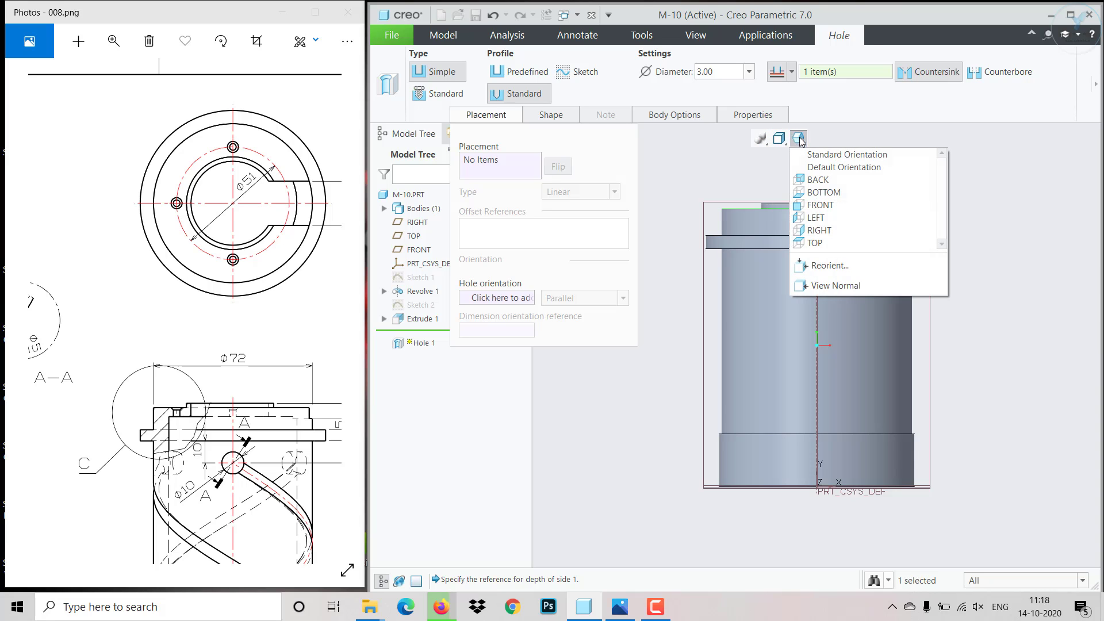
pyautogui.click(820, 241)
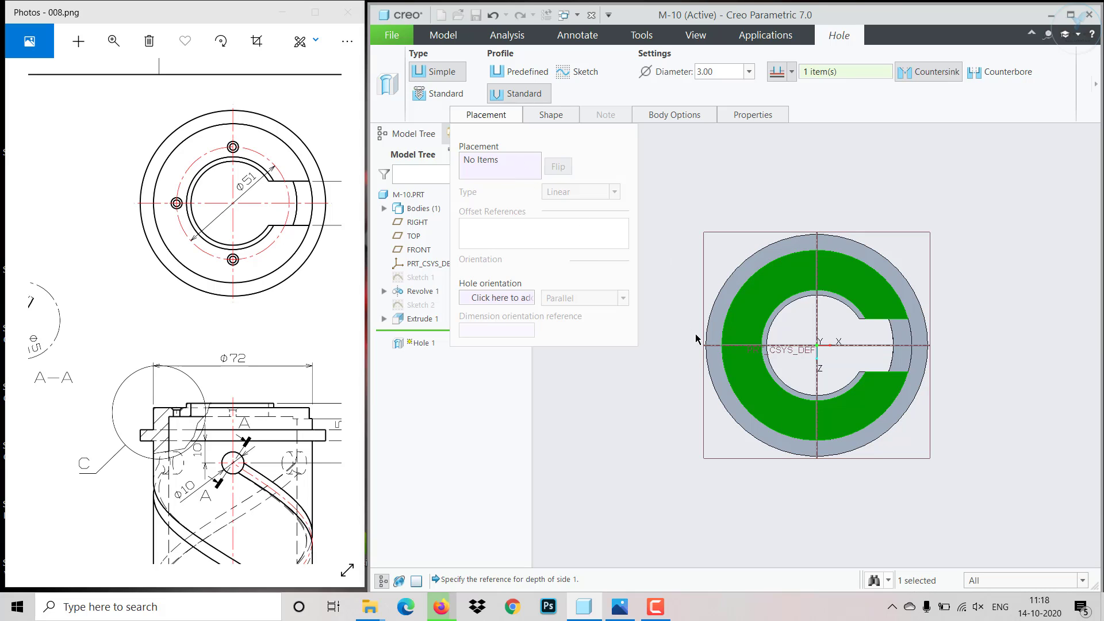
pyautogui.click(485, 166)
pyautogui.click(752, 327)
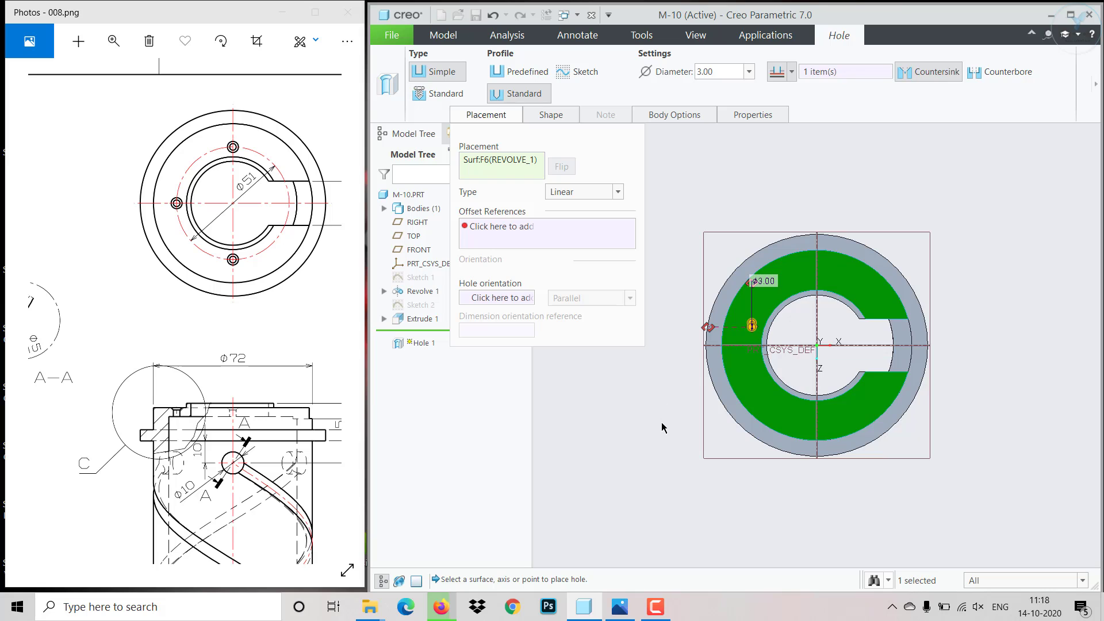
# - Use the Diameter placement type for the hole, with the revolved body's central axis and the FRONT plane as offset references
pyautogui.hotkey('ctrl', 'd')
pyautogui.click(577, 193)
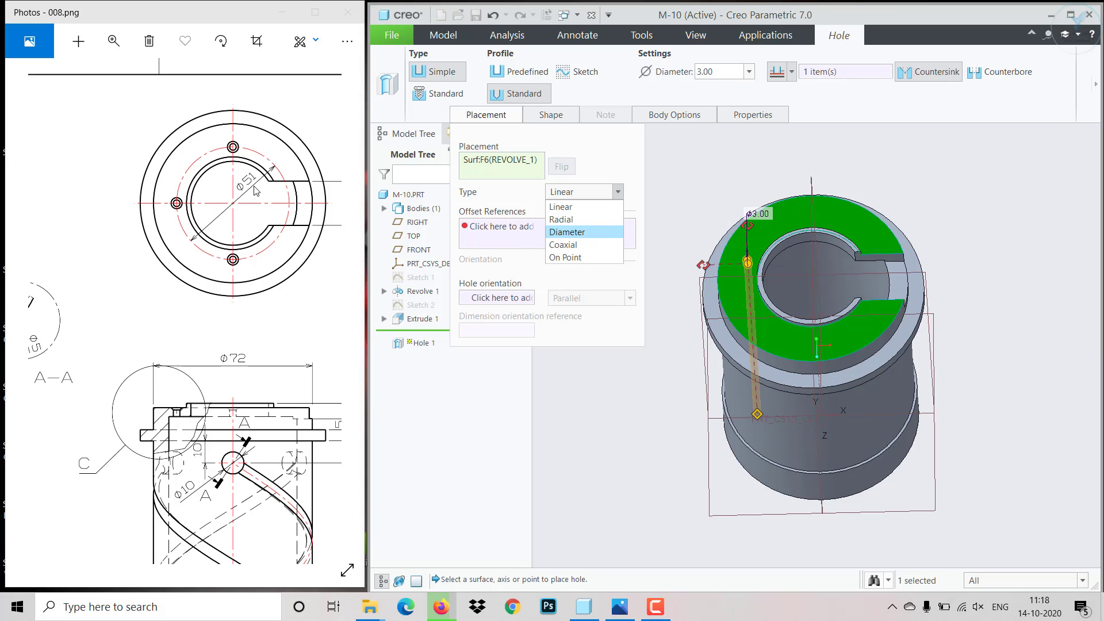
pyautogui.click(563, 233)
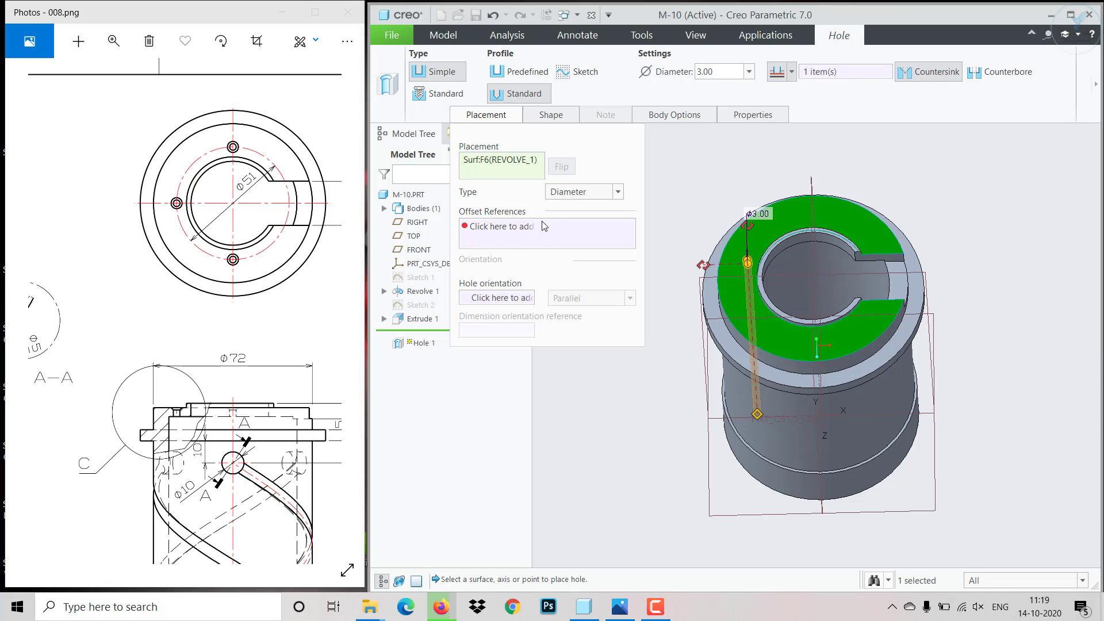
pyautogui.click(502, 227)
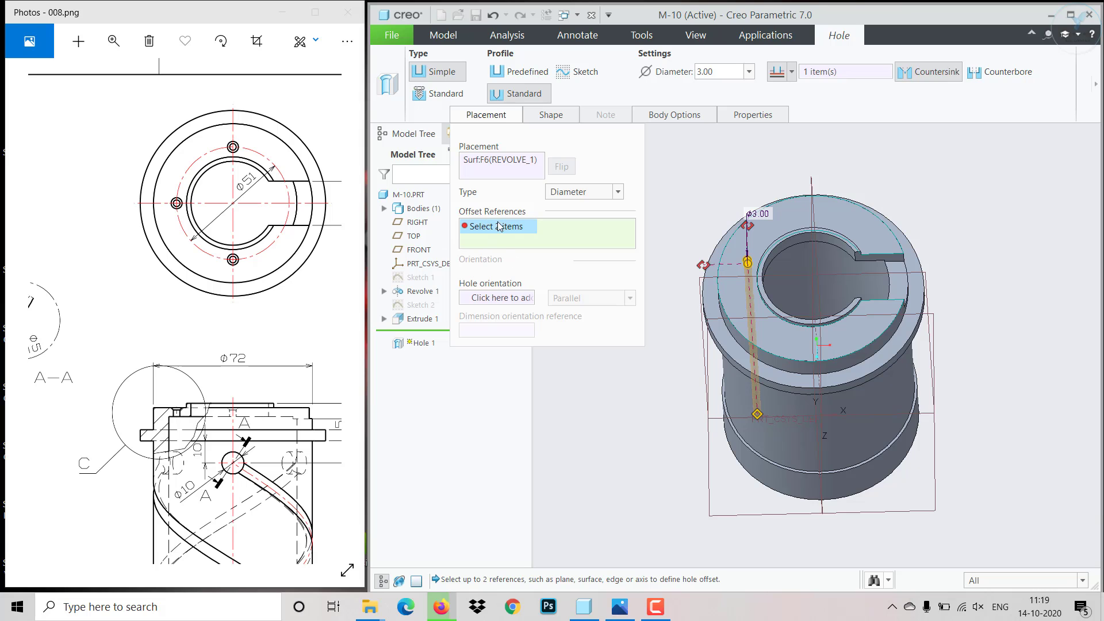
pyautogui.scroll(-3, 784, 294)
pyautogui.moveTo(786, 292); pyautogui.dragTo(808, 279, button='middle')
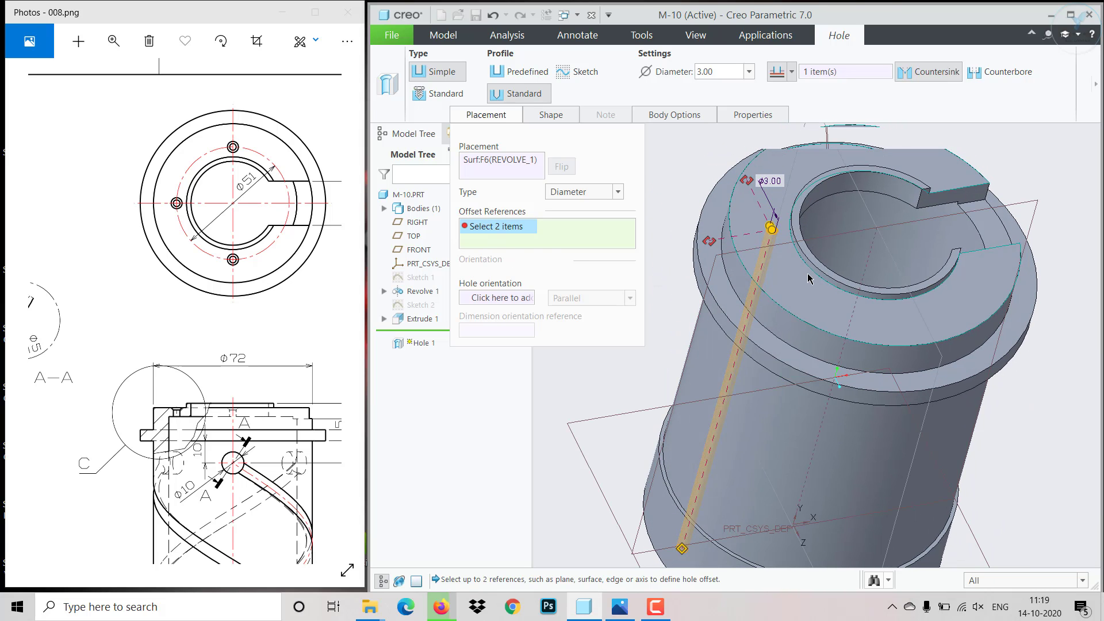
pyautogui.click(871, 260)
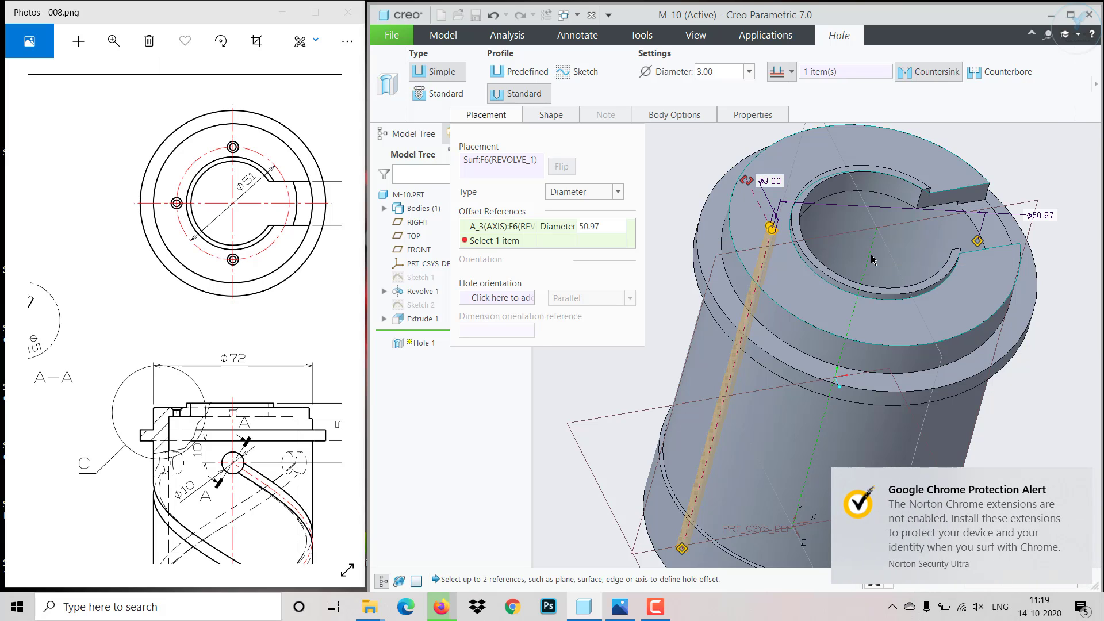
pyautogui.click(688, 345)
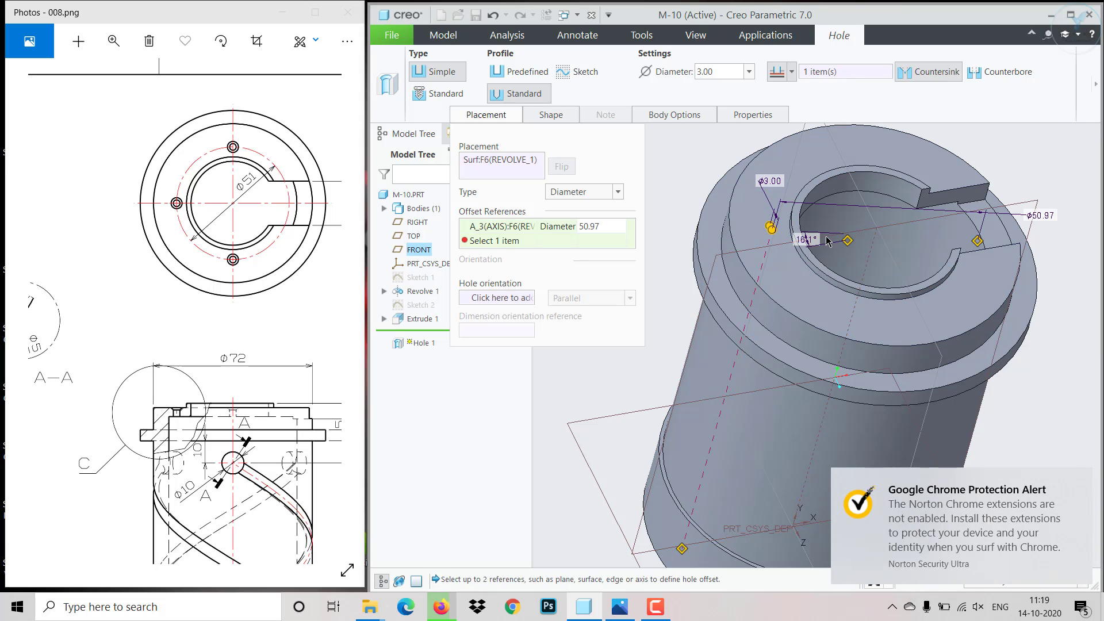
# - Set the hole's angle from the FRONT plane to 0 and its placement circle diameter to 51
pyautogui.click(605, 241)
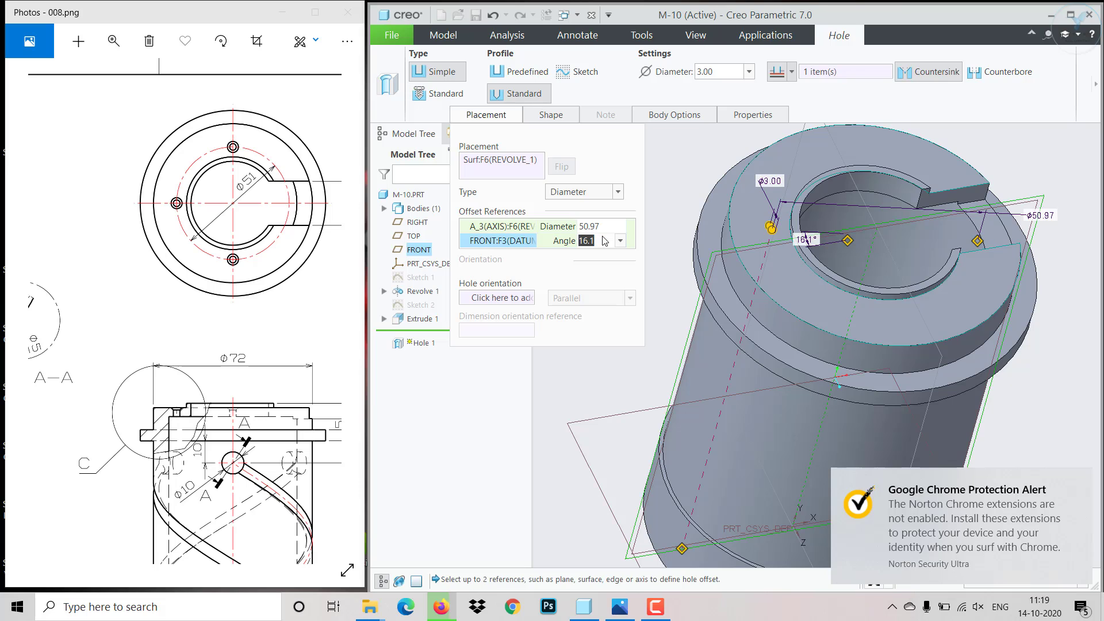
pyautogui.write('0')
pyautogui.press('Return')
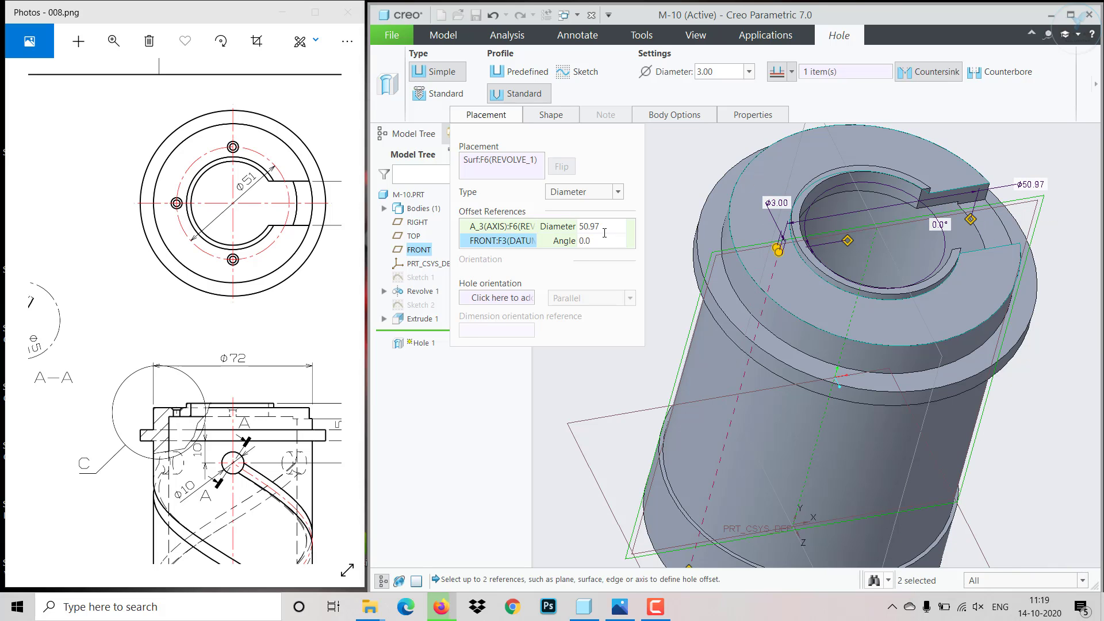
pyautogui.click(605, 230)
pyautogui.write('51')
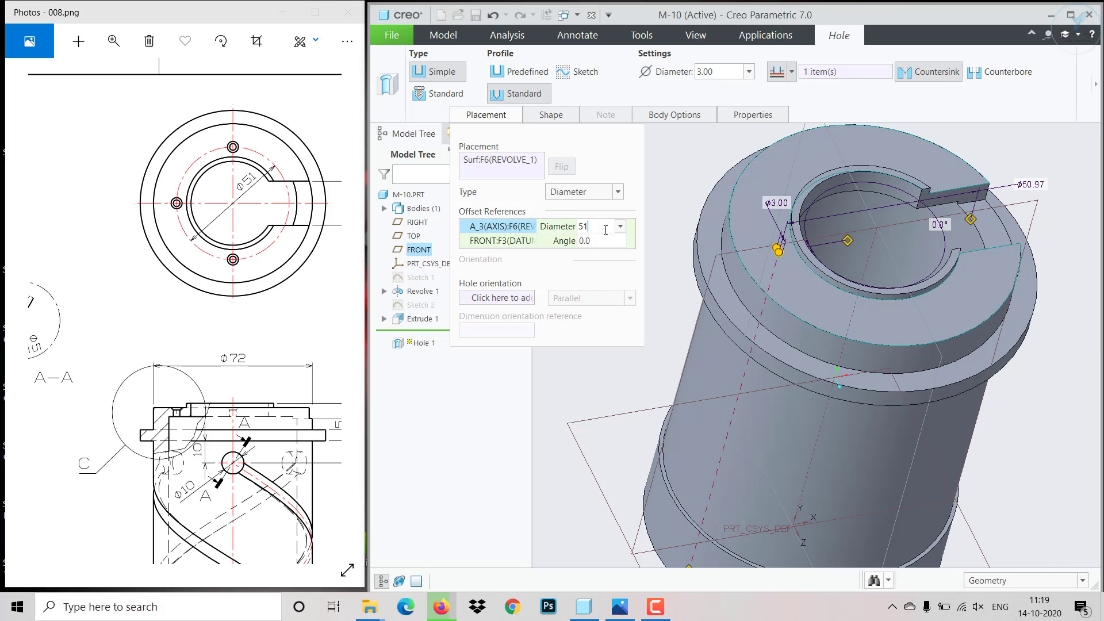
pyautogui.press('Return')
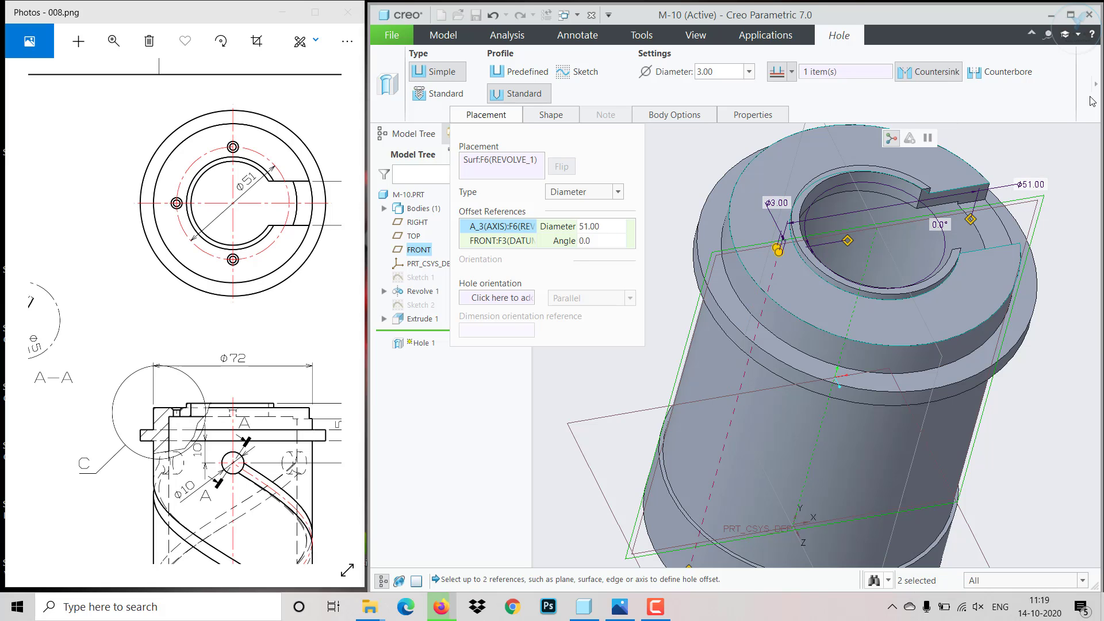
# - Try to complete the countersunk hole and resume editing its definition
pyautogui.click(1096, 84)
pyautogui.click(807, 92)
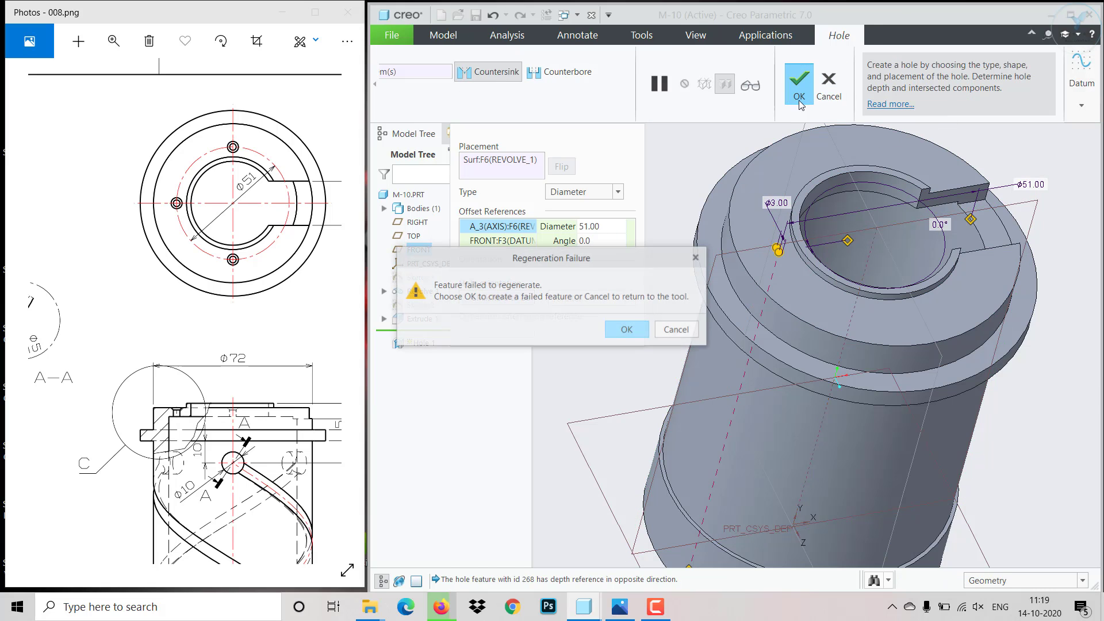
pyautogui.click(632, 328)
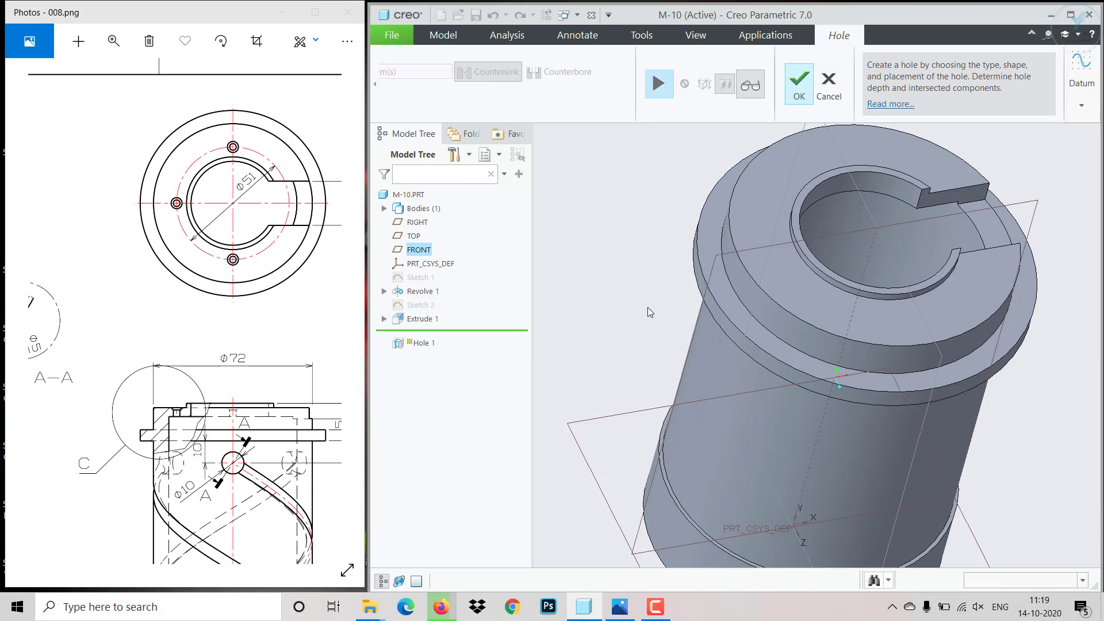
pyautogui.click(658, 87)
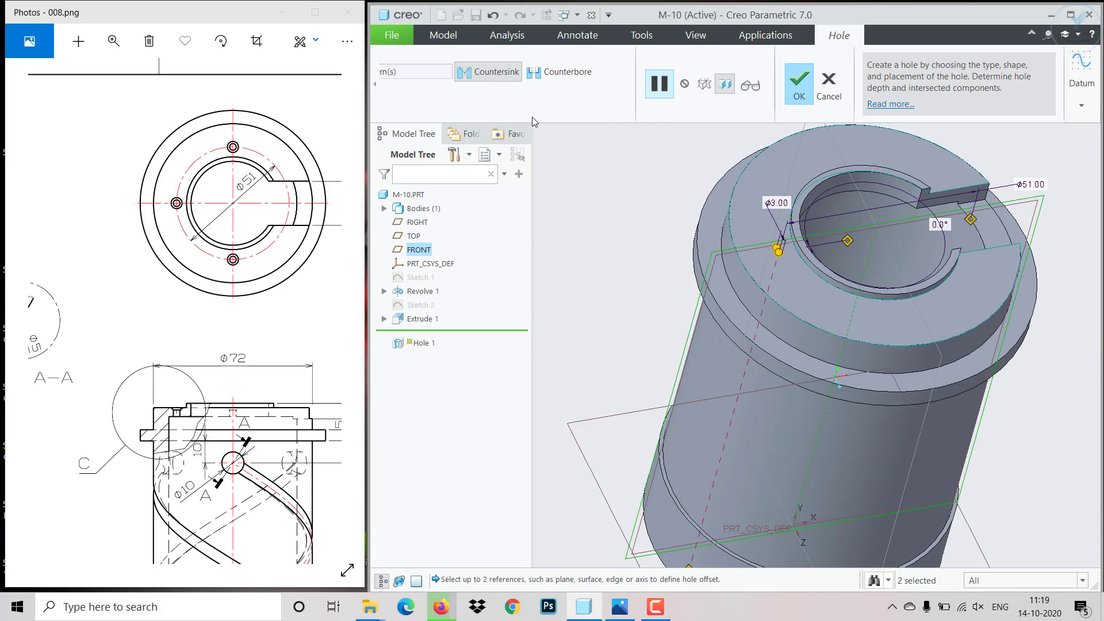
# - Set the countersunk hole's depth option to Through All and complete the hole
pyautogui.click(374, 89)
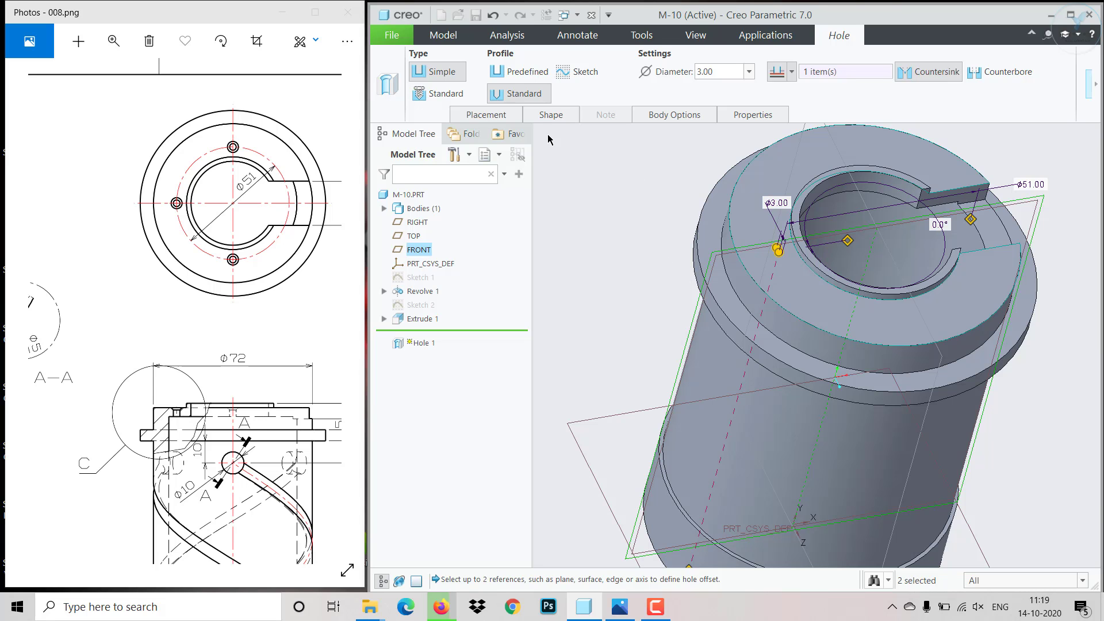
pyautogui.click(547, 116)
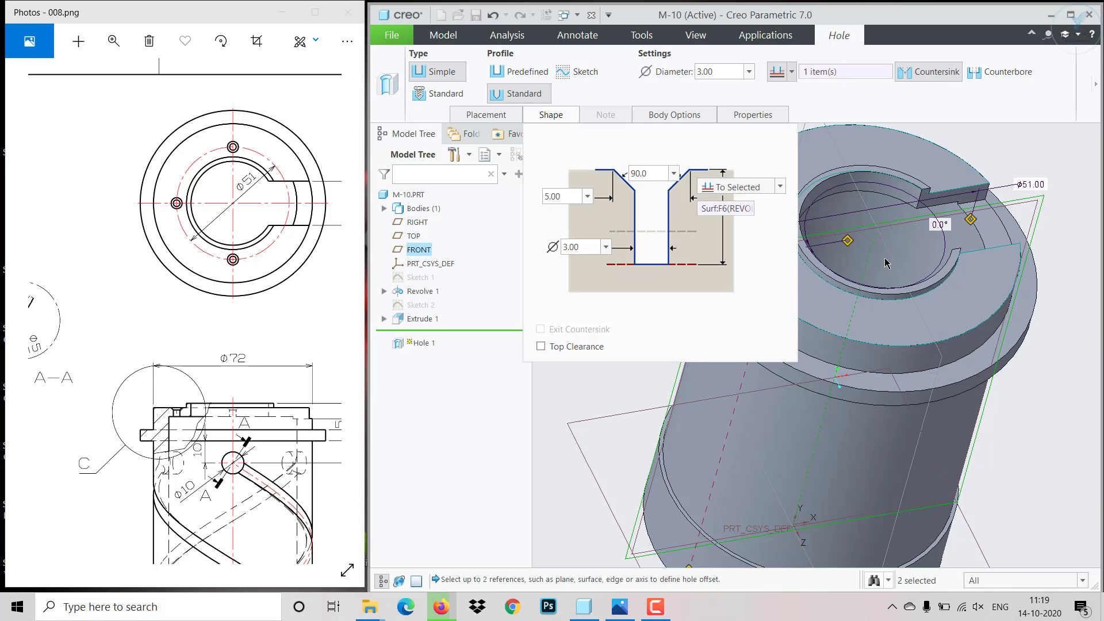
pyautogui.moveTo(915, 259); pyautogui.dragTo(932, 285, button='middle')
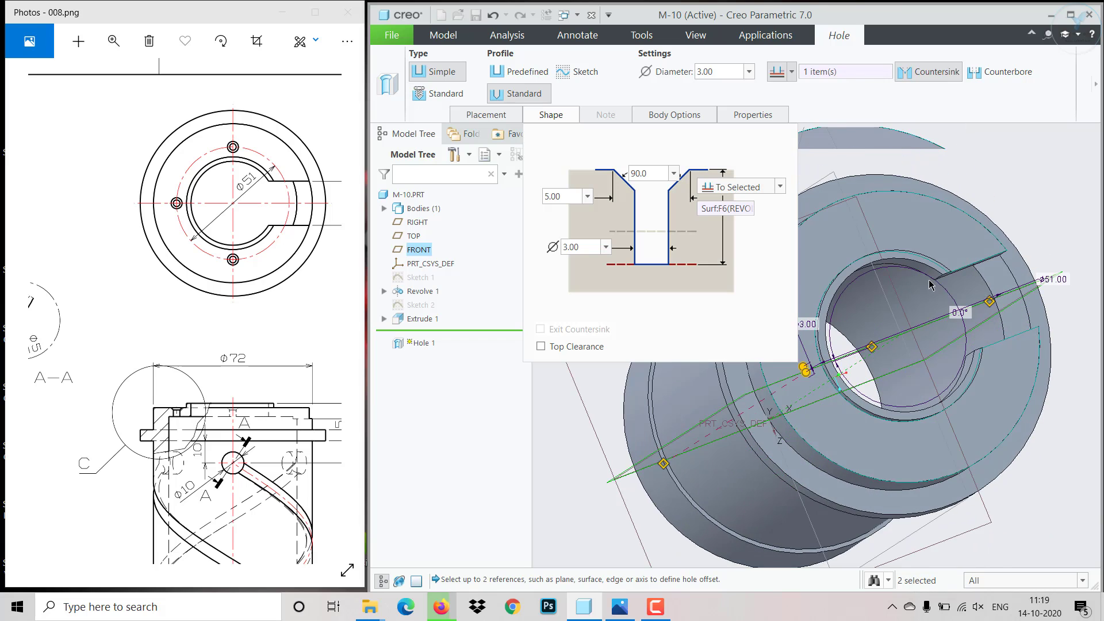
pyautogui.scroll(5, 855, 340)
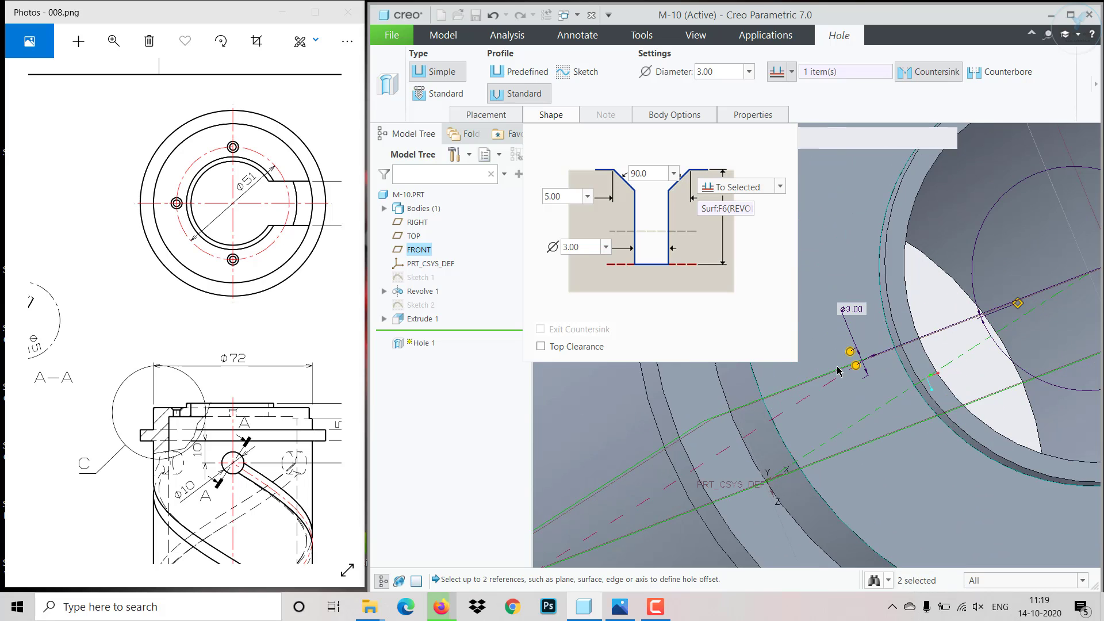
pyautogui.scroll(2, 874, 375)
pyautogui.moveTo(865, 392)
pyautogui.mouseDown(button='middle')
pyautogui.moveTo(846, 408)
pyautogui.moveTo(857, 376)
pyautogui.mouseUp(button='middle')
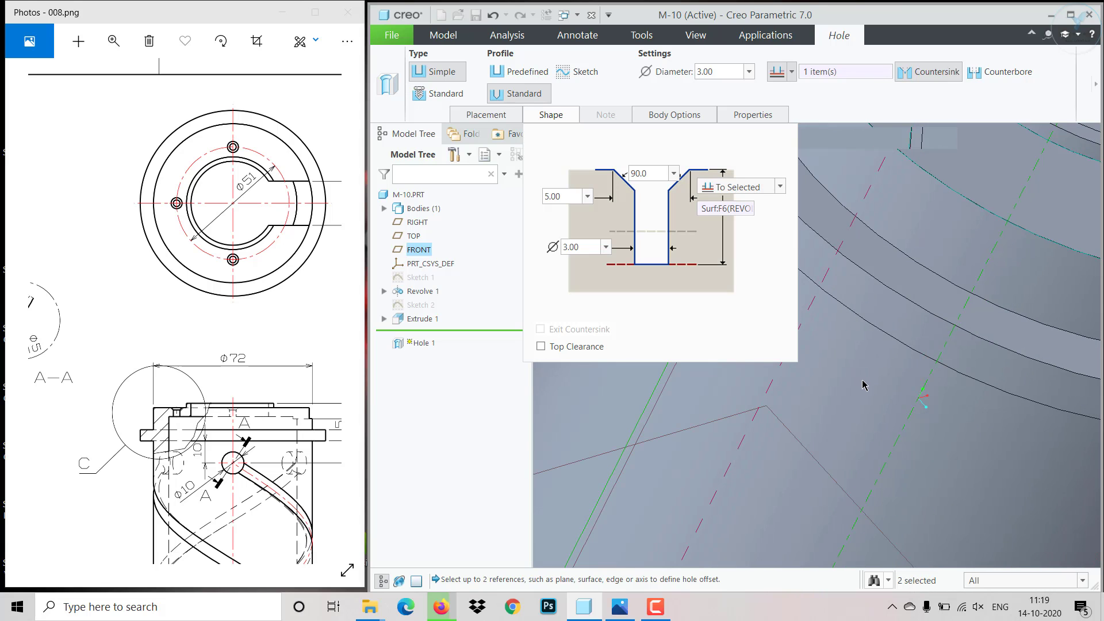
pyautogui.scroll(-6, 859, 381)
pyautogui.scroll(2, 863, 257)
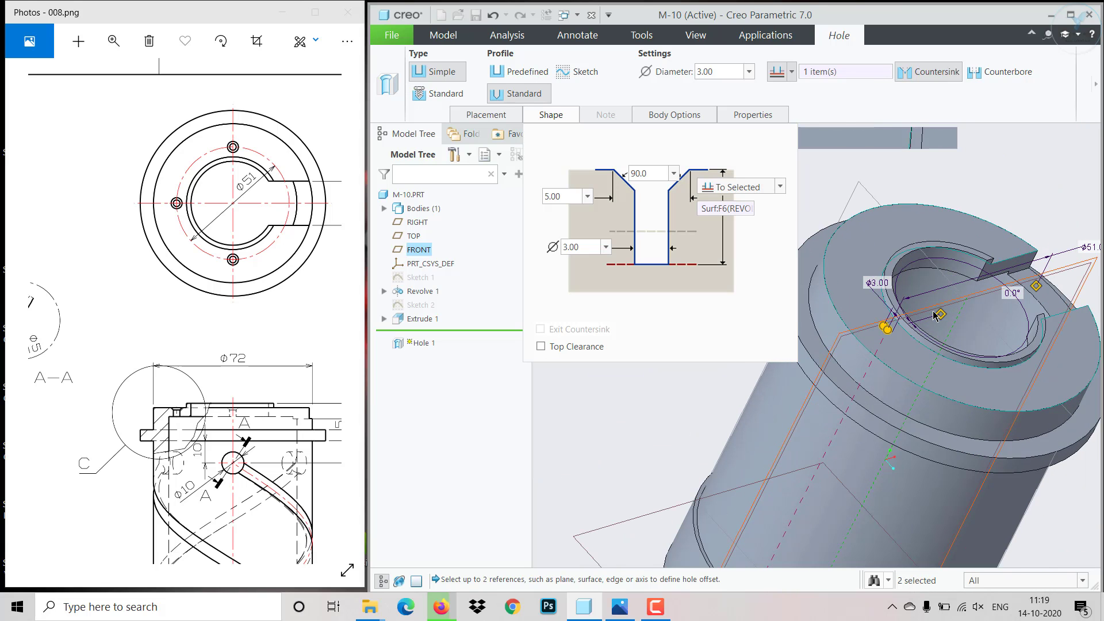
pyautogui.moveTo(911, 297); pyautogui.dragTo(895, 295, button='middle')
pyautogui.click(782, 187)
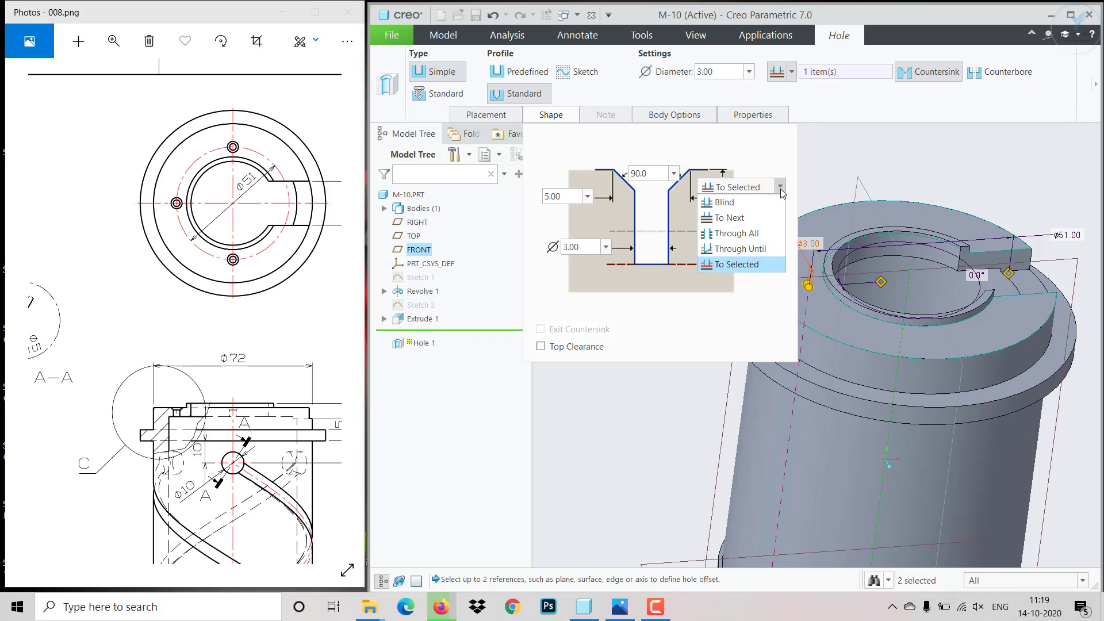
pyautogui.click(746, 236)
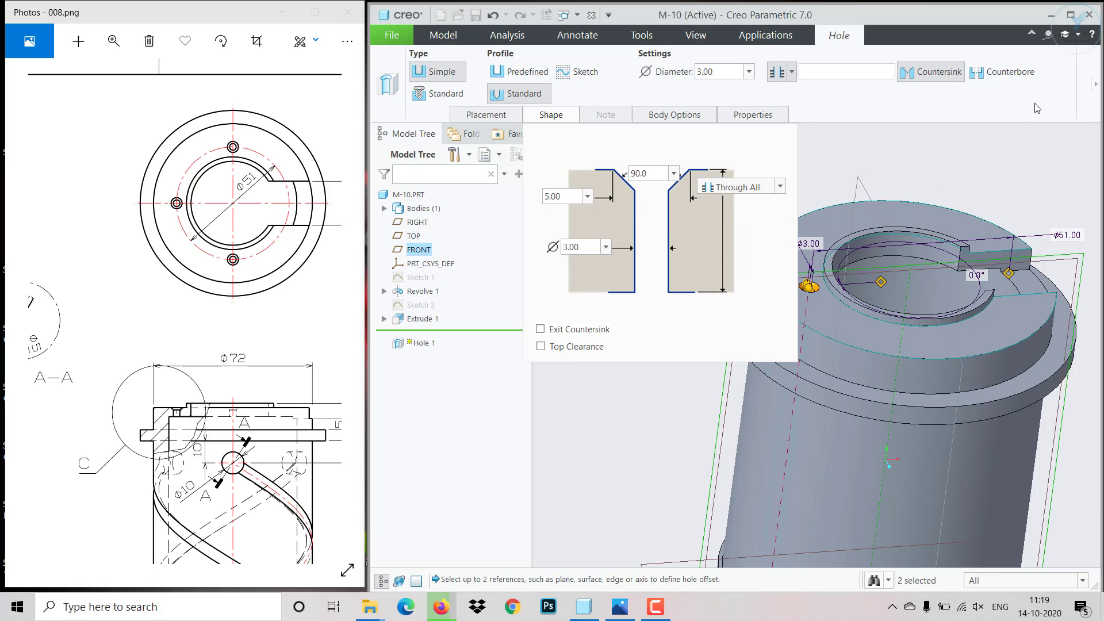
pyautogui.click(1096, 85)
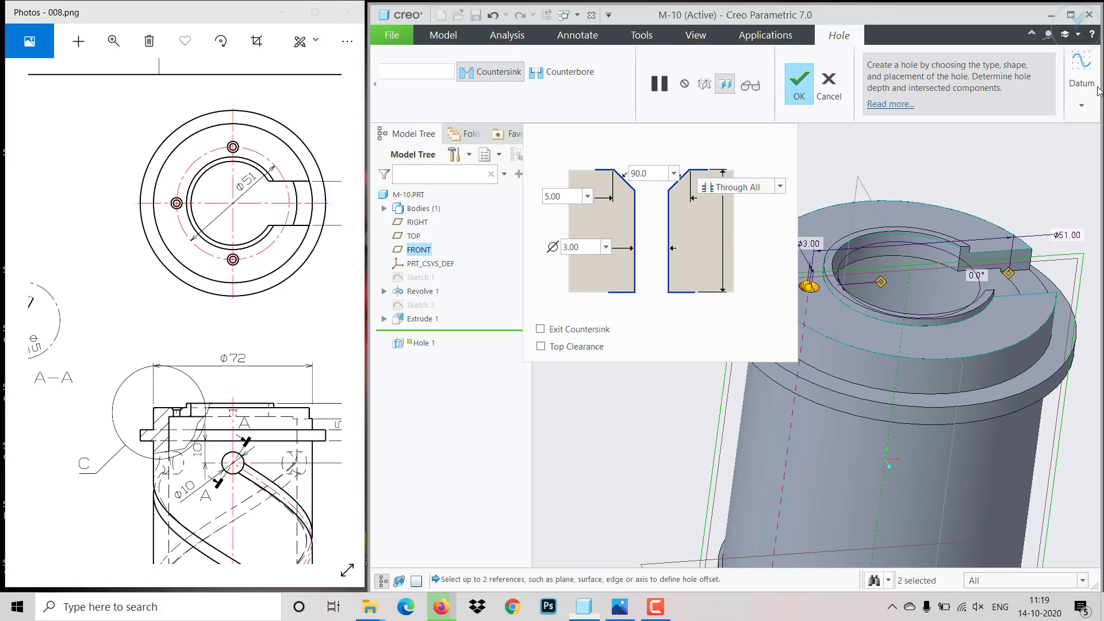
pyautogui.click(799, 88)
# - Start a pattern of the countersunk hole using the Axis type, with the revolved body's central axis as pattern centre
pyautogui.scroll(-5, 815, 289)
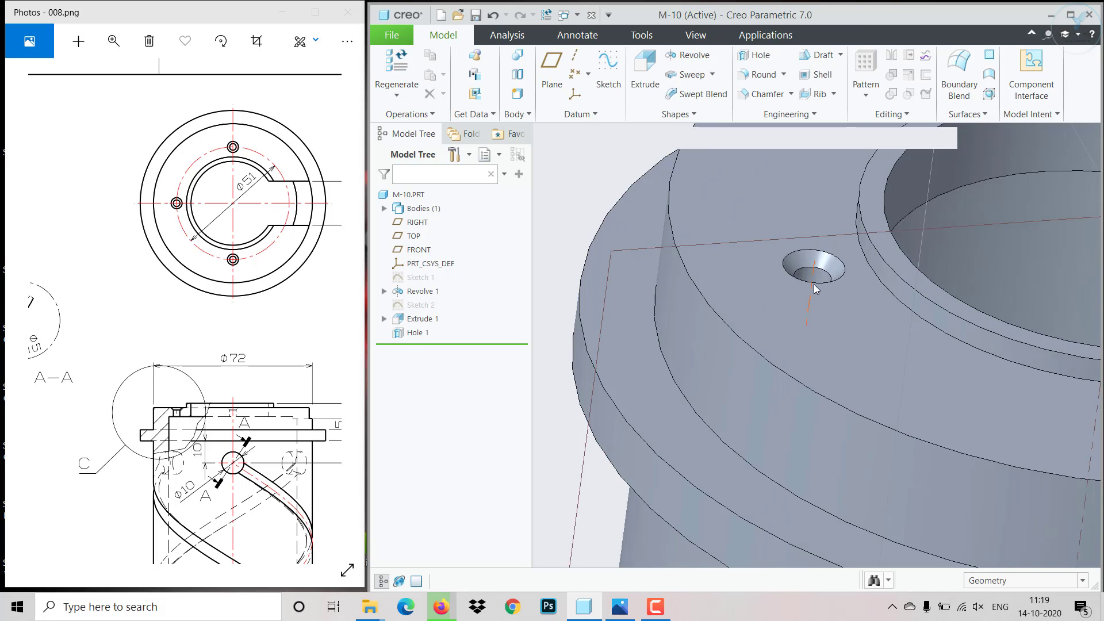
pyautogui.moveTo(814, 289); pyautogui.dragTo(791, 408, button='middle')
pyautogui.scroll(5, 779, 312)
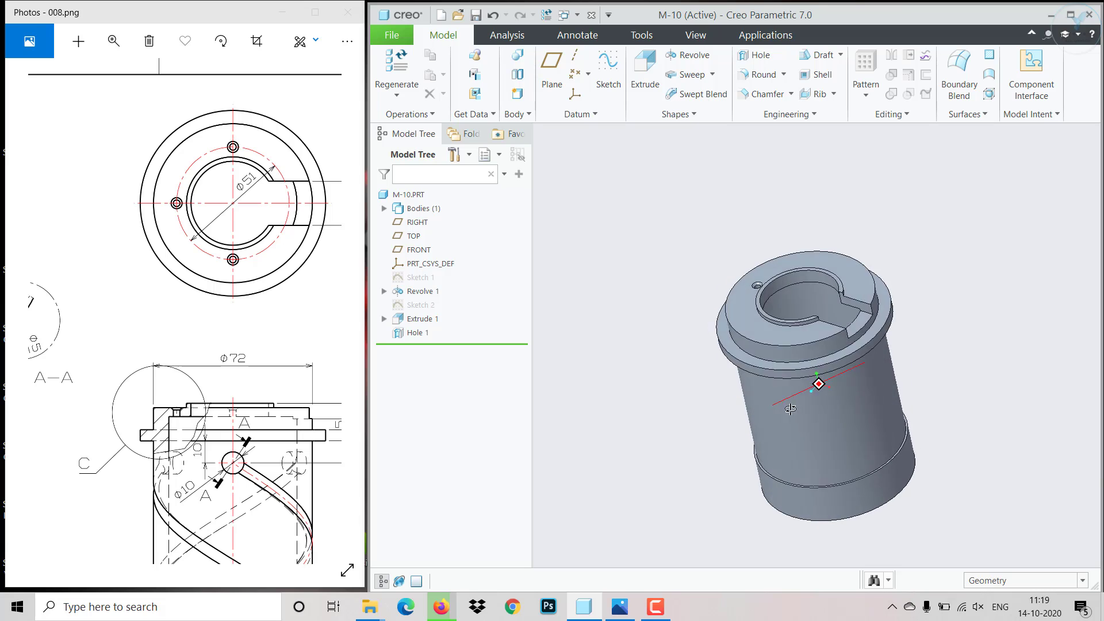
pyautogui.scroll(-5, 767, 306)
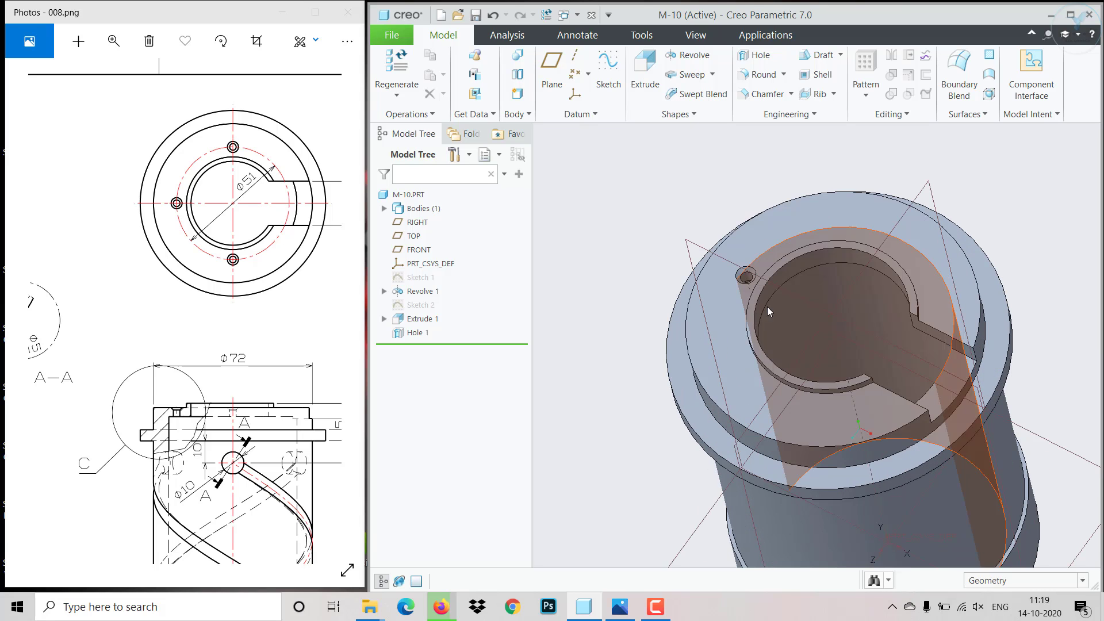
pyautogui.click(426, 334)
pyautogui.click(429, 278)
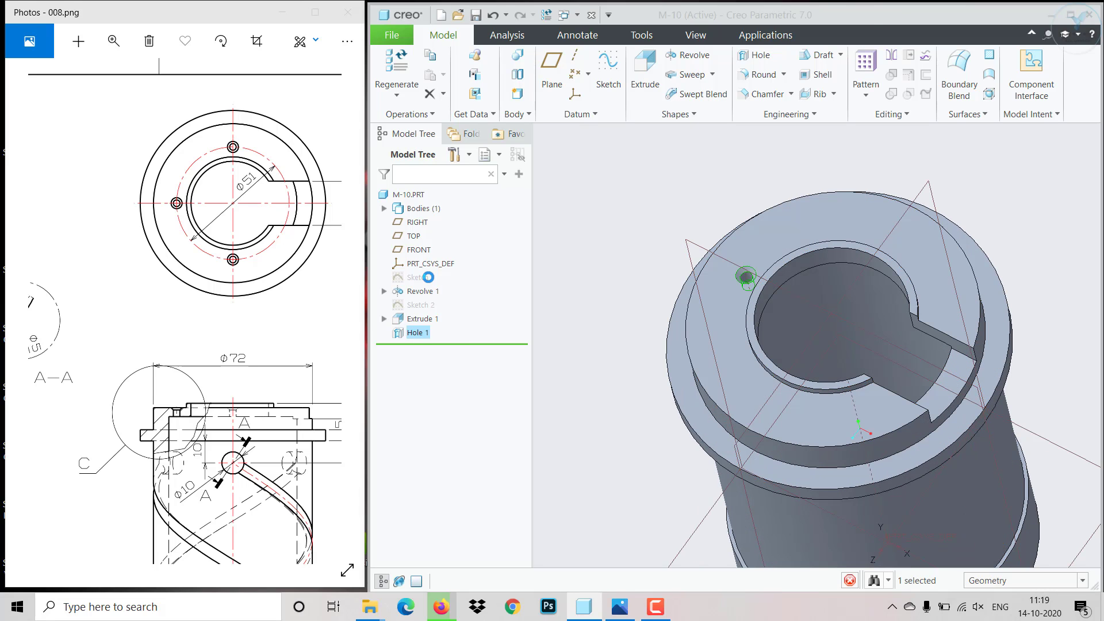
pyautogui.click(474, 73)
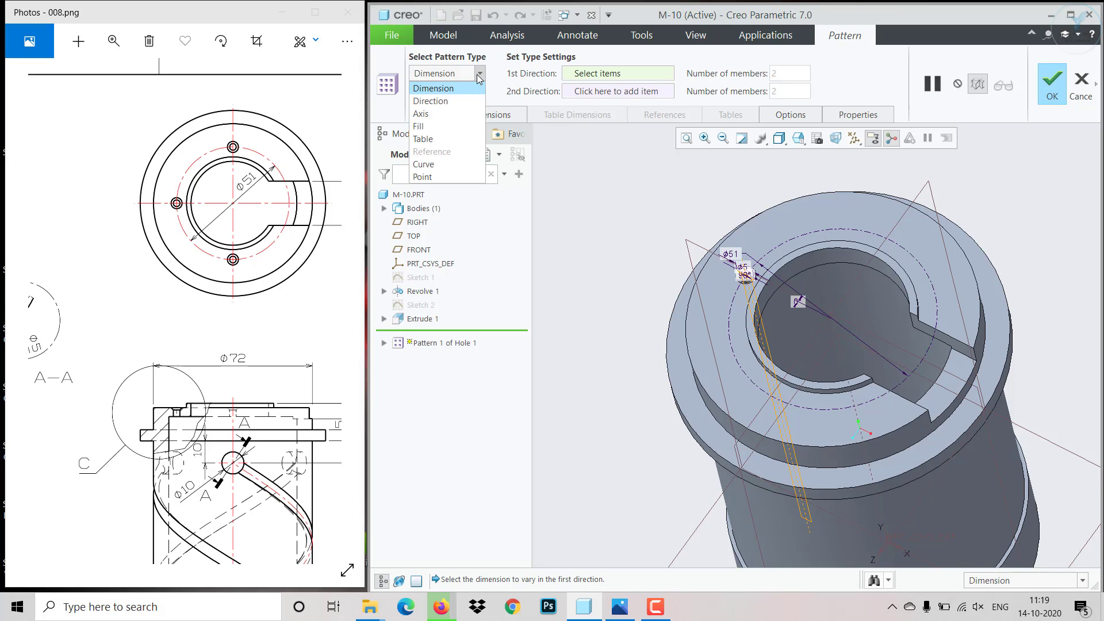
pyautogui.click(439, 112)
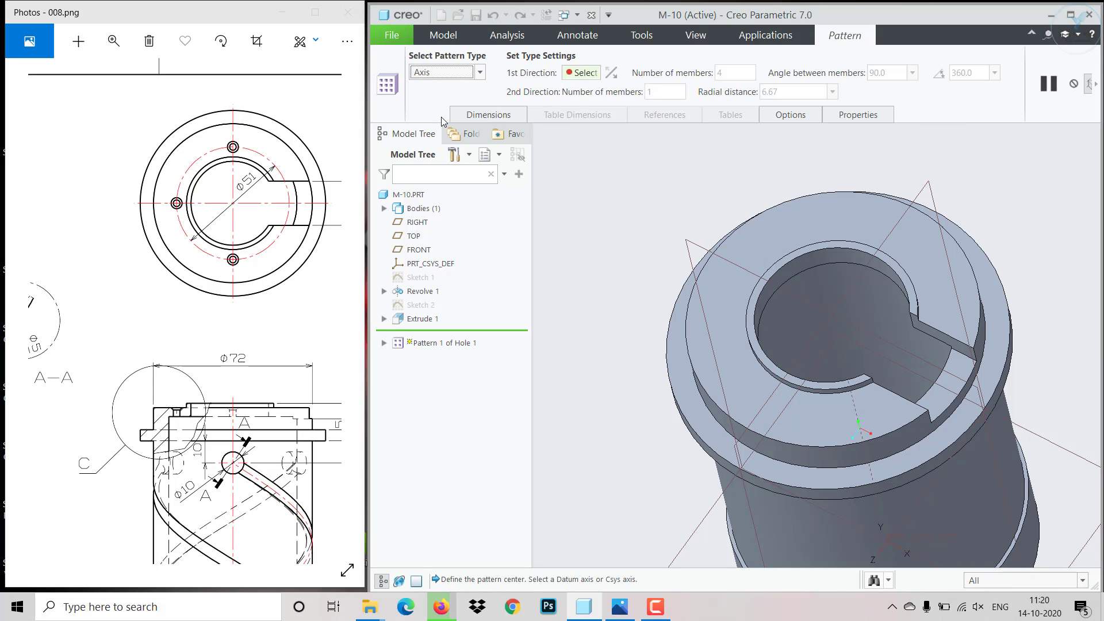
pyautogui.click(846, 375)
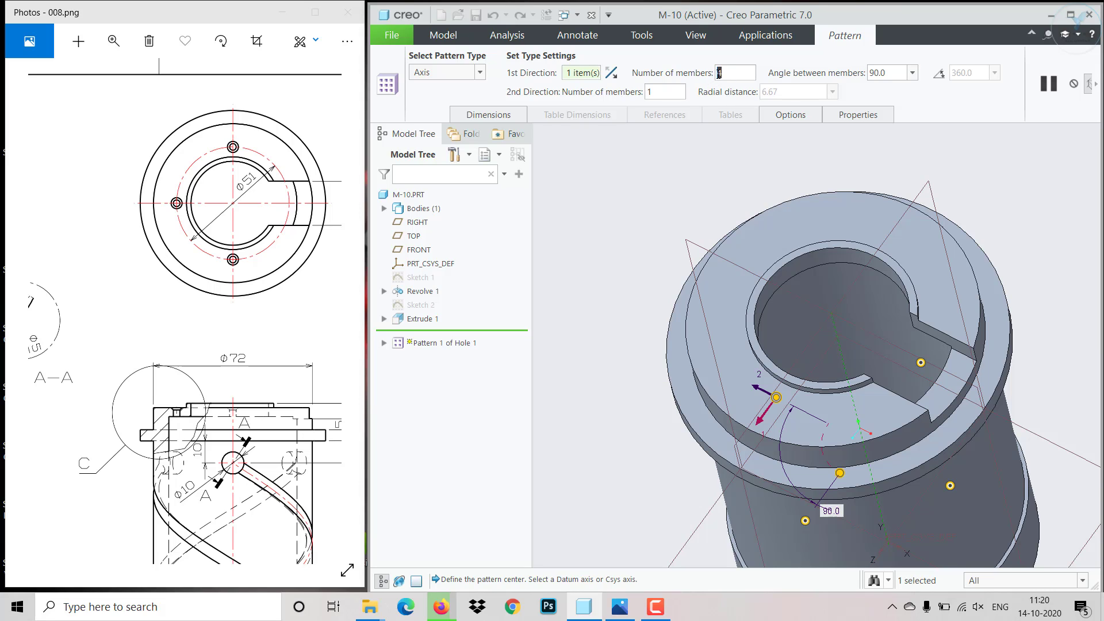
# - Try the axis pattern with 3 members, reversing its angular direction and back
pyautogui.write('3')
pyautogui.moveTo(844, 323); pyautogui.dragTo(793, 388, button='middle')
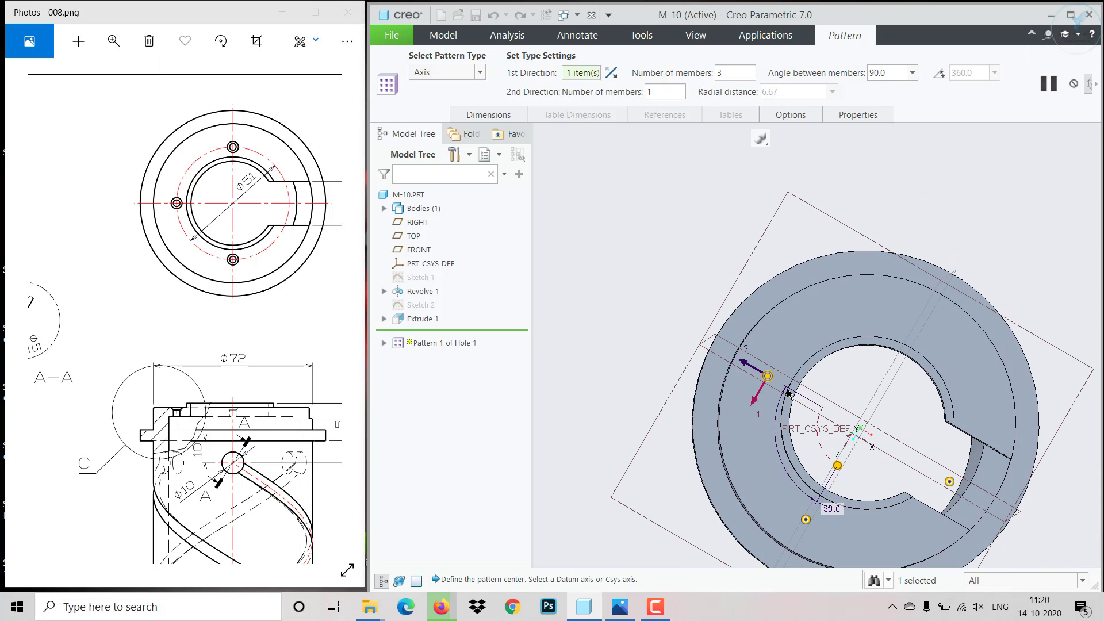
pyautogui.click(613, 73)
pyautogui.click(613, 73)
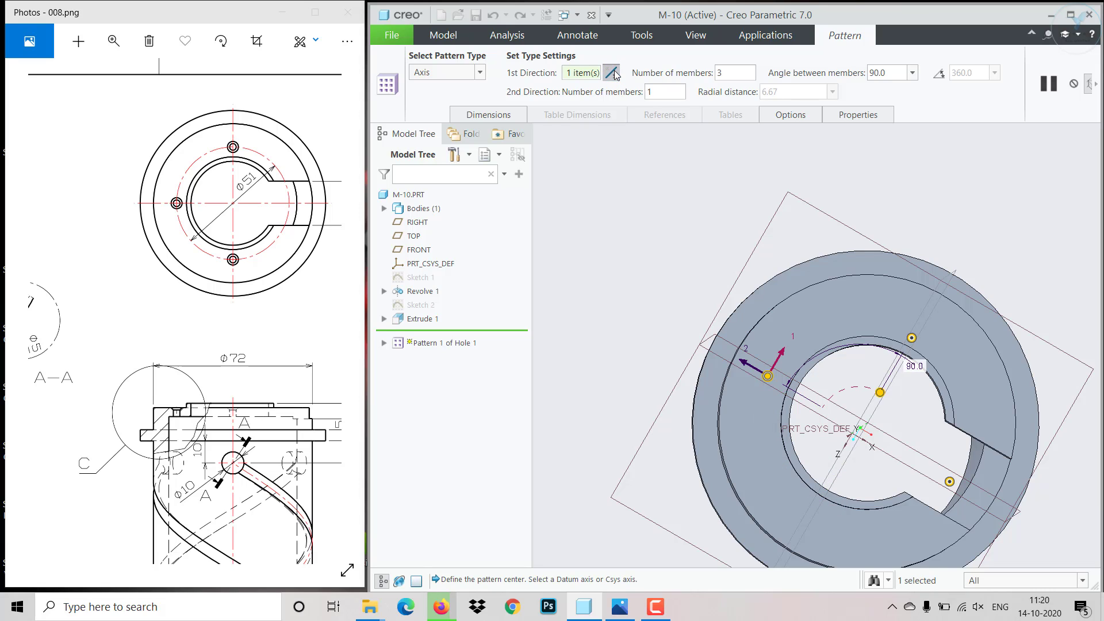
# - Set the hole pattern to 4 members with 90° between members and complete it
pyautogui.click(726, 74)
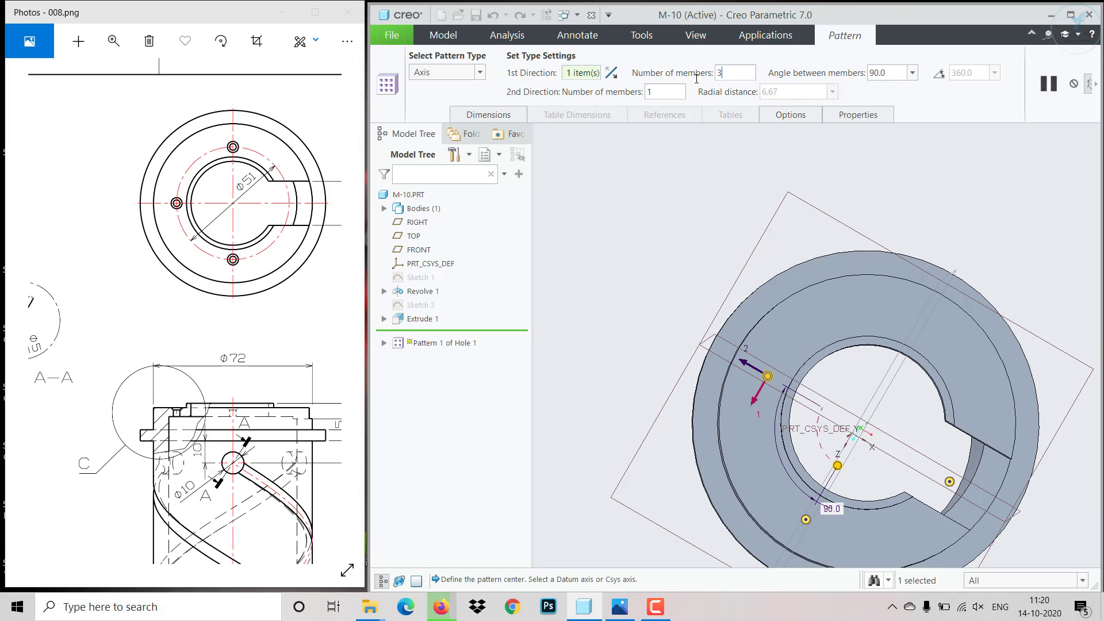
pyautogui.press('BackSpace')
pyautogui.write('4')
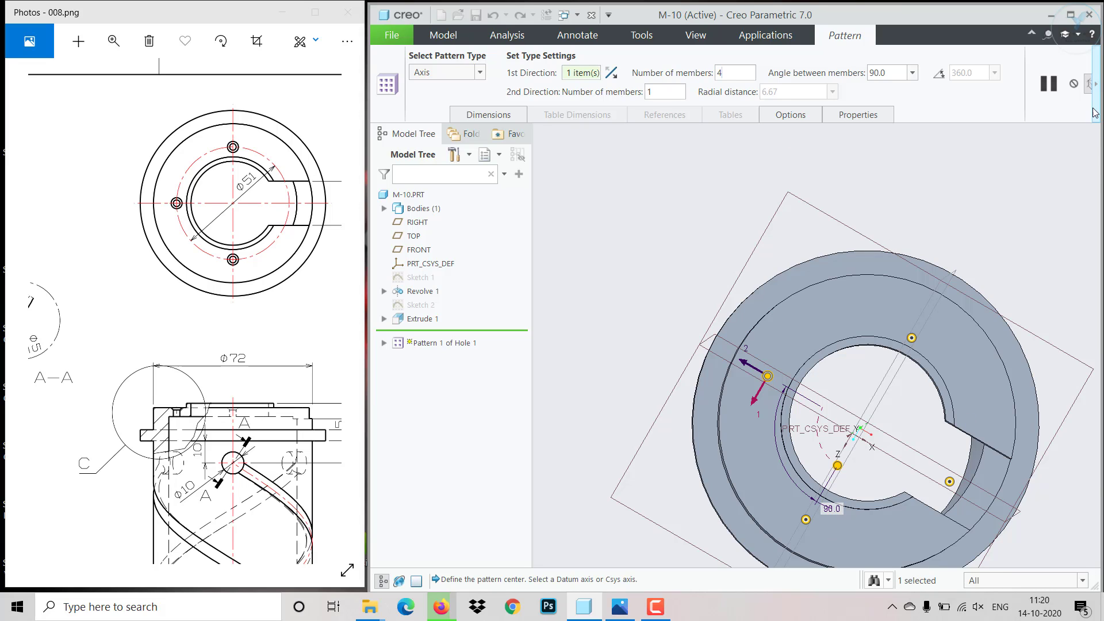
pyautogui.click(1096, 84)
pyautogui.click(801, 92)
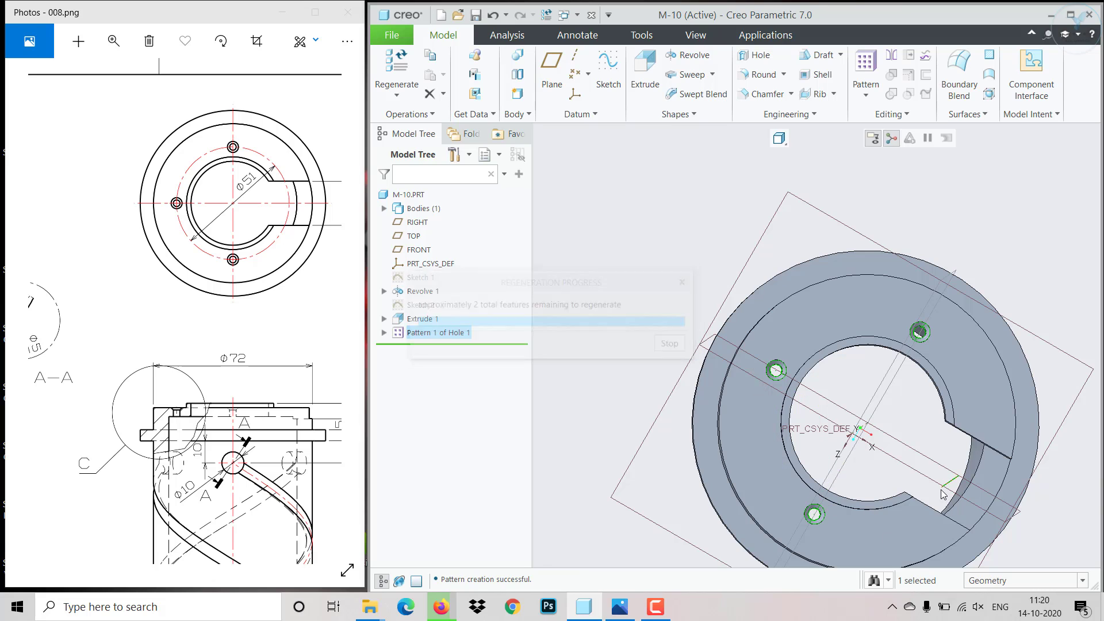
pyautogui.moveTo(938, 471); pyautogui.dragTo(930, 439, button='middle')
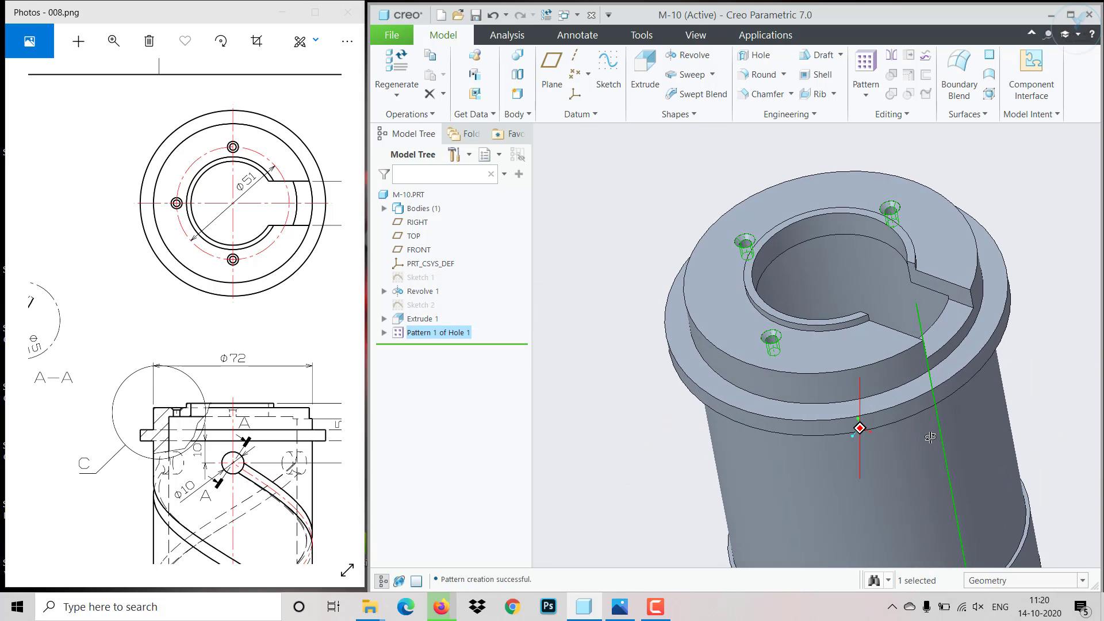
pyautogui.click(1031, 398)
pyautogui.scroll(3, 1019, 414)
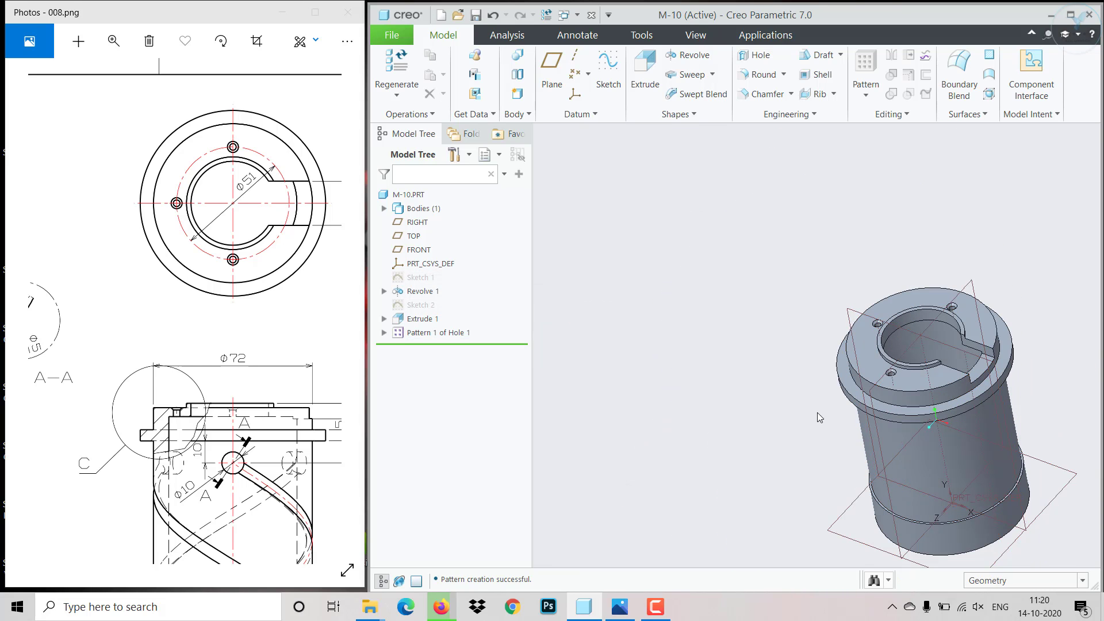
# - Examine the reference drawing's front view, 3D view and Section A-A for the Ø10 holes and helical grooves
pyautogui.moveTo(197, 413)
pyautogui.mouseDown()
pyautogui.moveTo(287, 414)
pyautogui.moveTo(299, 404)
pyautogui.mouseUp()
pyautogui.moveTo(285, 463); pyautogui.dragTo(198, 348)
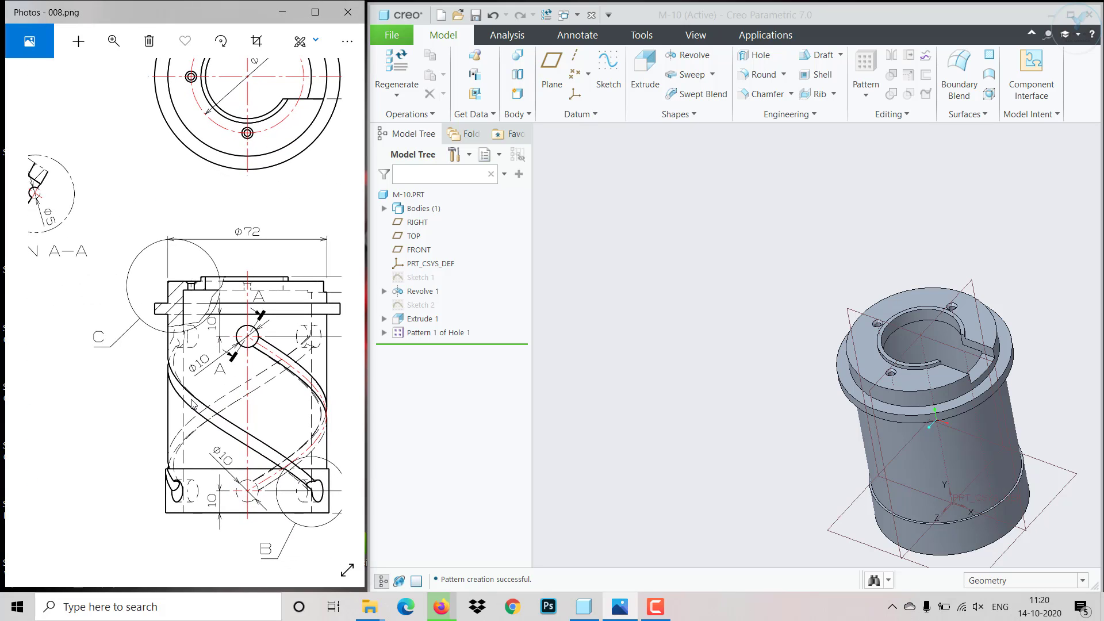
pyautogui.moveTo(92, 426); pyautogui.dragTo(255, 438)
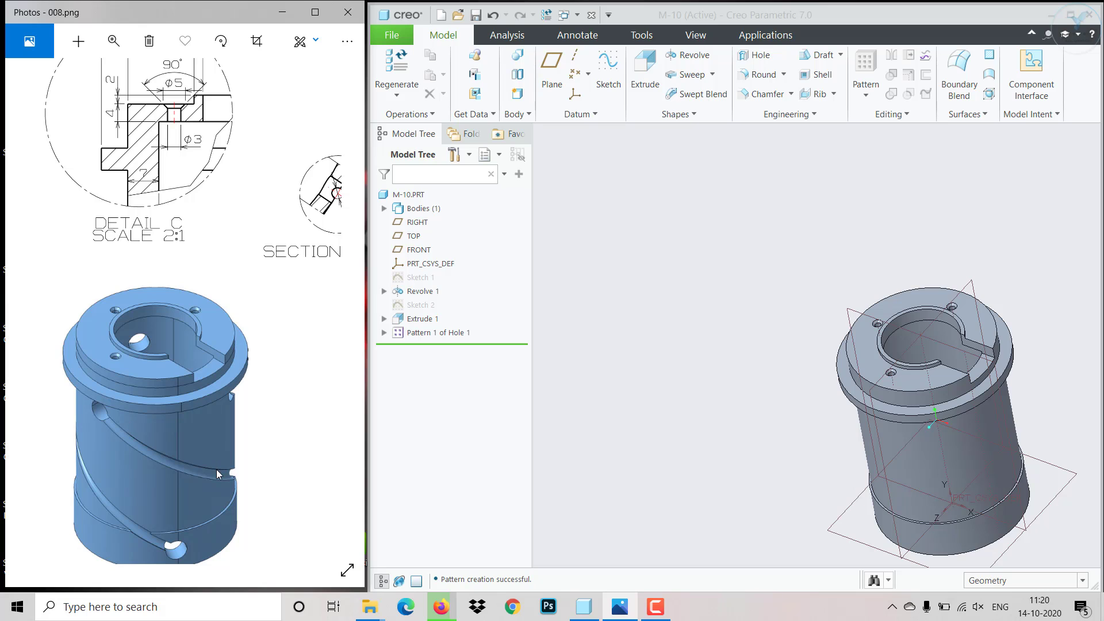
pyautogui.moveTo(246, 453)
pyautogui.mouseDown()
pyautogui.moveTo(187, 407)
pyautogui.moveTo(78, 384)
pyautogui.moveTo(71, 413)
pyautogui.mouseUp()
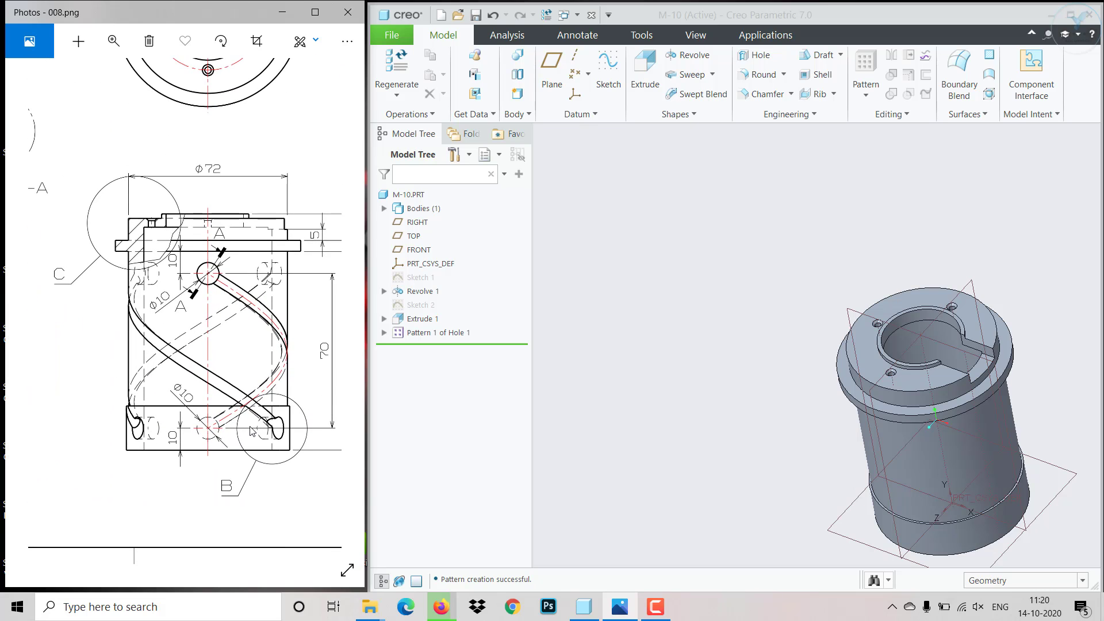
pyautogui.moveTo(272, 446)
pyautogui.mouseDown()
pyautogui.moveTo(42, 426)
pyautogui.moveTo(245, 453)
pyautogui.moveTo(230, 461)
pyautogui.moveTo(195, 370)
pyautogui.moveTo(125, 409)
pyautogui.moveTo(117, 427)
pyautogui.mouseUp()
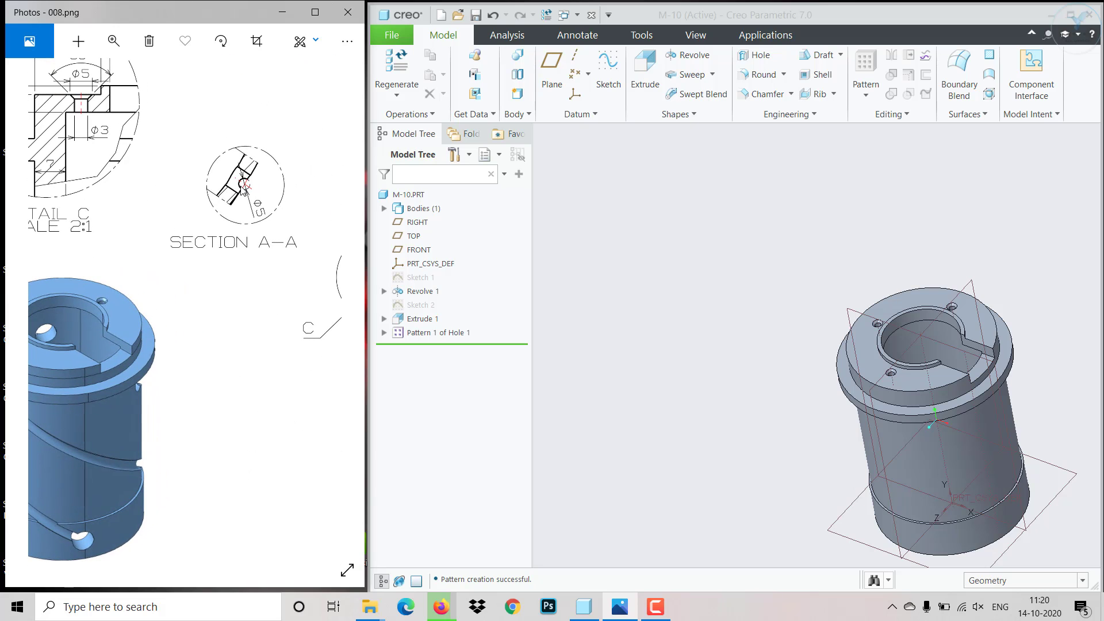
pyautogui.moveTo(254, 424); pyautogui.dragTo(62, 375)
pyautogui.moveTo(285, 449); pyautogui.dragTo(230, 444)
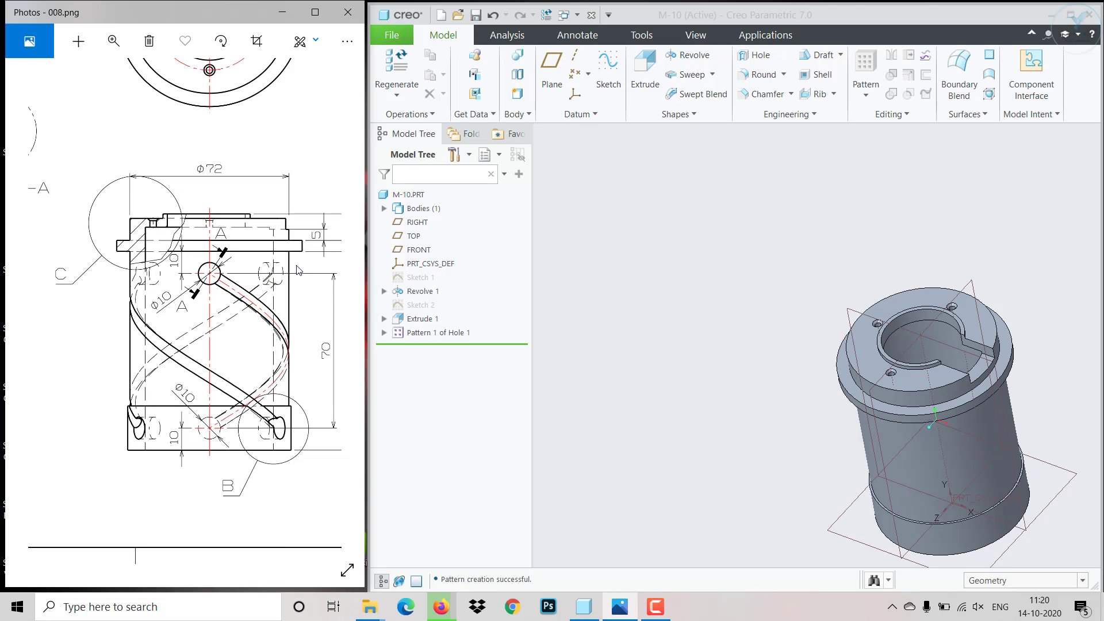
# - Start a sketch on the RIGHT plane and draw a horizontal centreline through the origin along the part's axis
pyautogui.scroll(2, 791, 447)
pyautogui.scroll(-3, 791, 447)
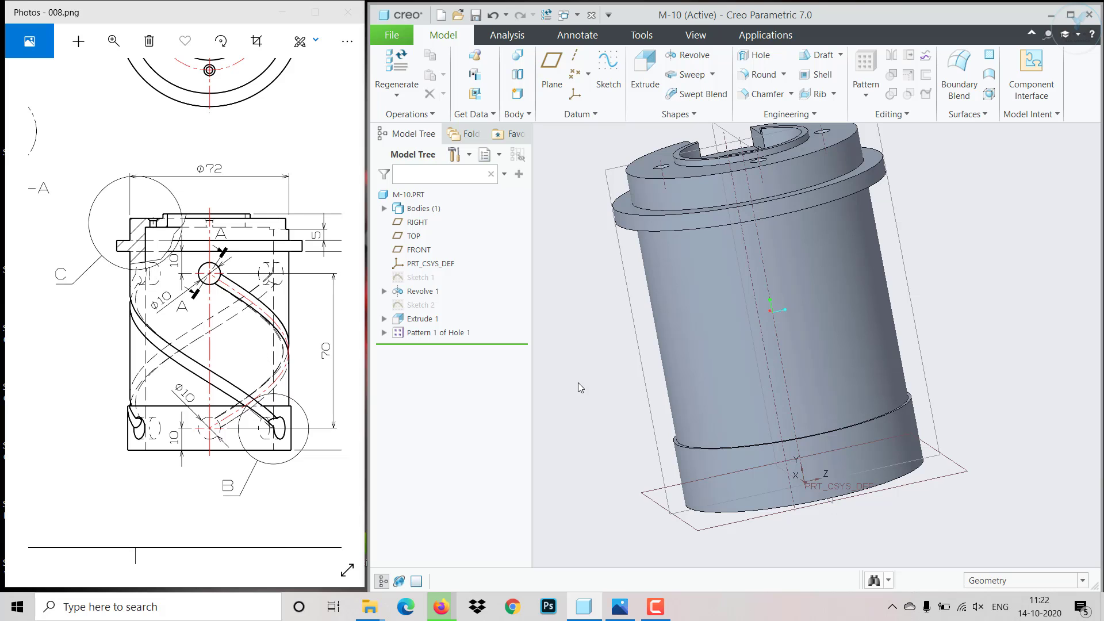
pyautogui.scroll(2, 579, 385)
pyautogui.moveTo(589, 392); pyautogui.dragTo(627, 411, button='middle')
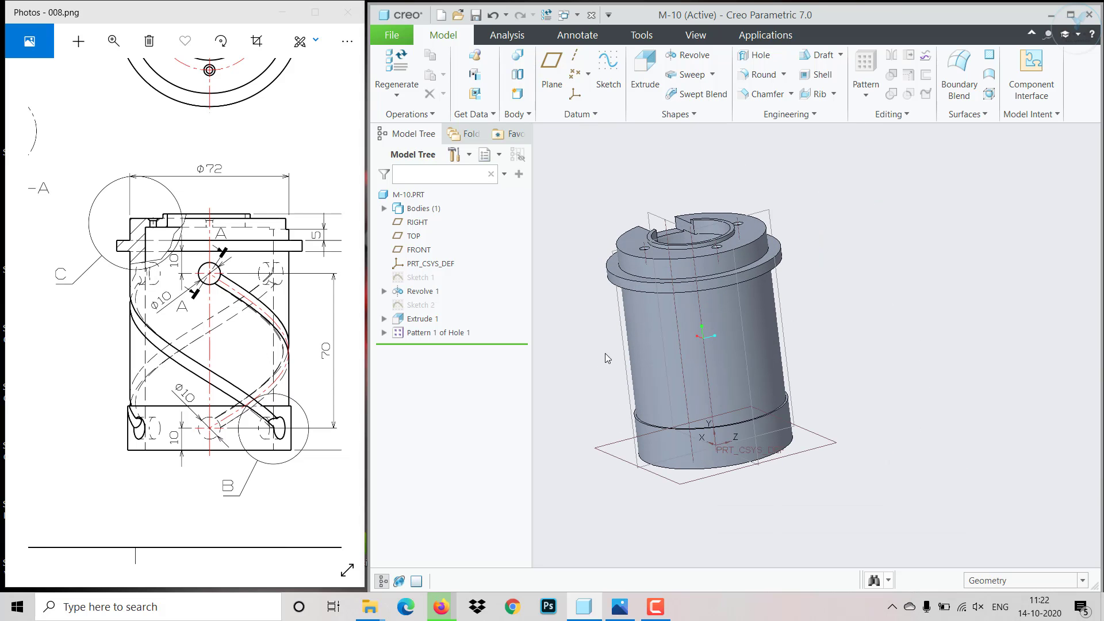
pyautogui.click(647, 339)
pyautogui.click(632, 295)
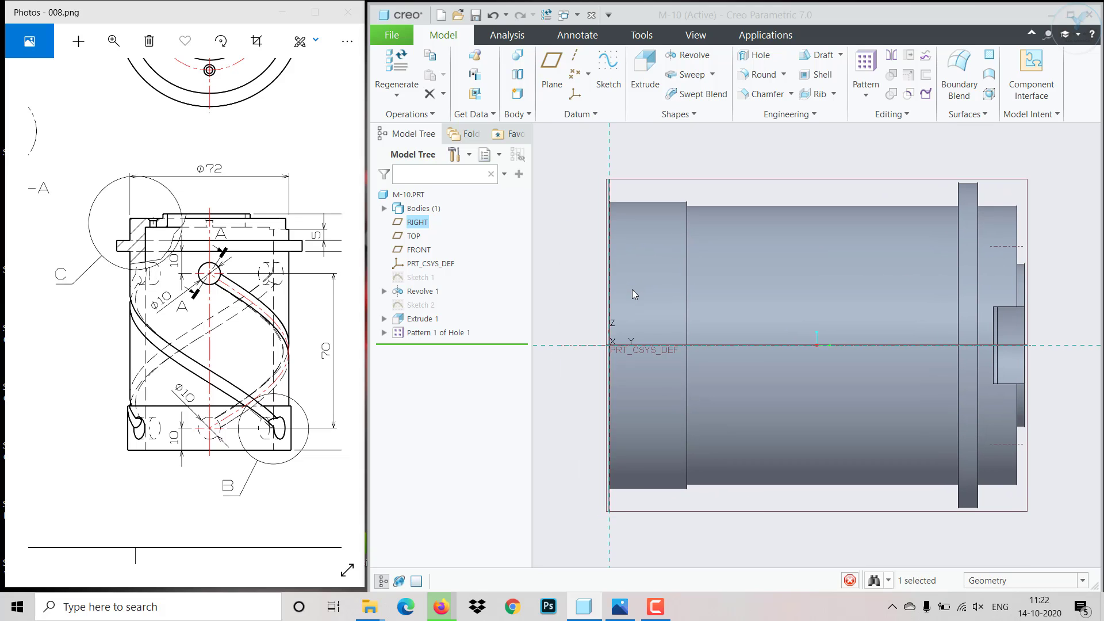
pyautogui.click(523, 56)
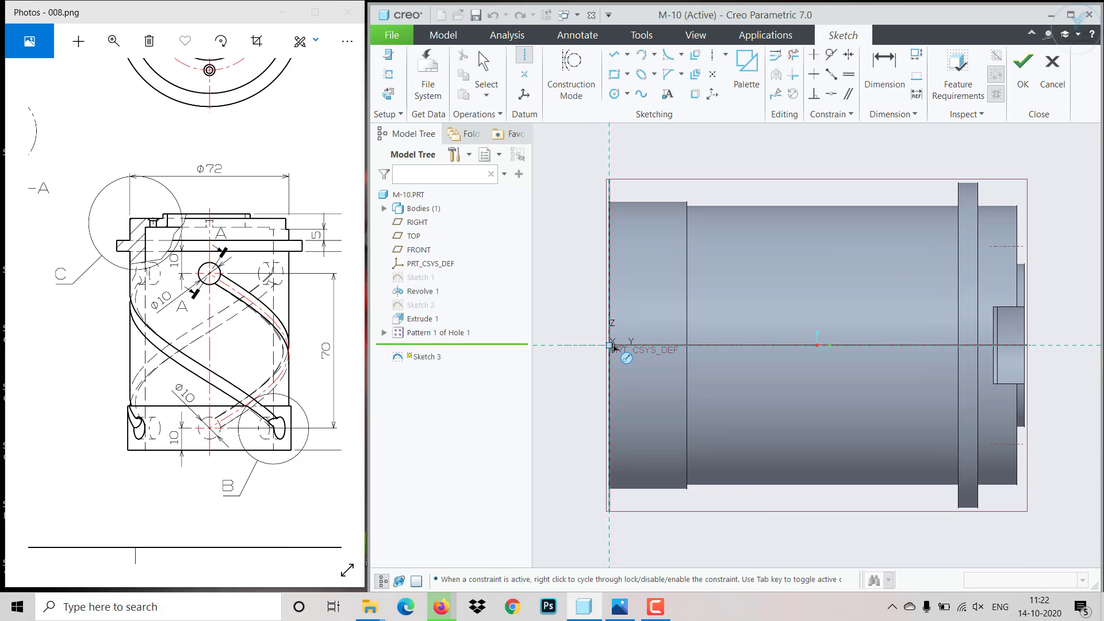
pyautogui.click(614, 344)
pyautogui.click(728, 344)
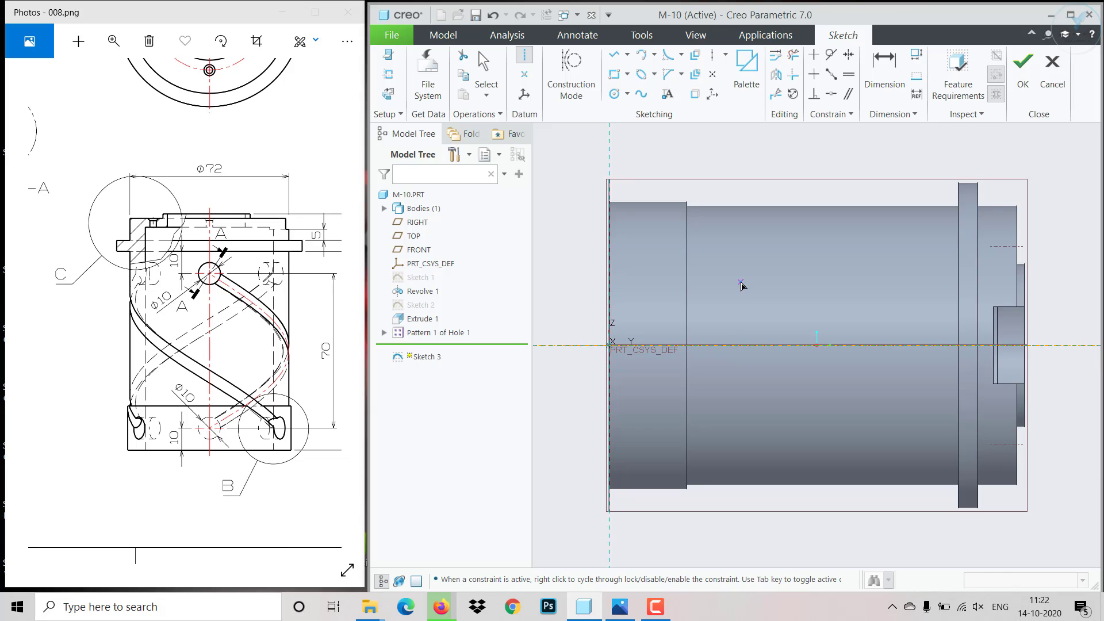
pyautogui.middleClick(740, 284)
# - Draw a horizontal line along the barrel's upper outer edge and extend its base-side endpoint over the wider base band
pyautogui.click(622, 55)
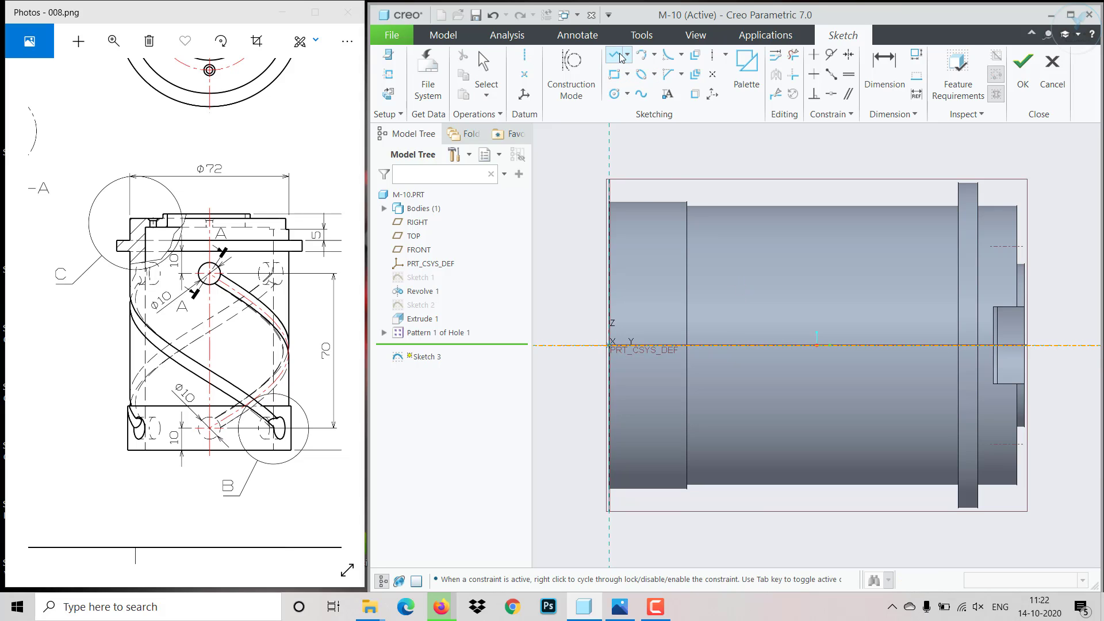
pyautogui.click(709, 213)
pyautogui.click(918, 206)
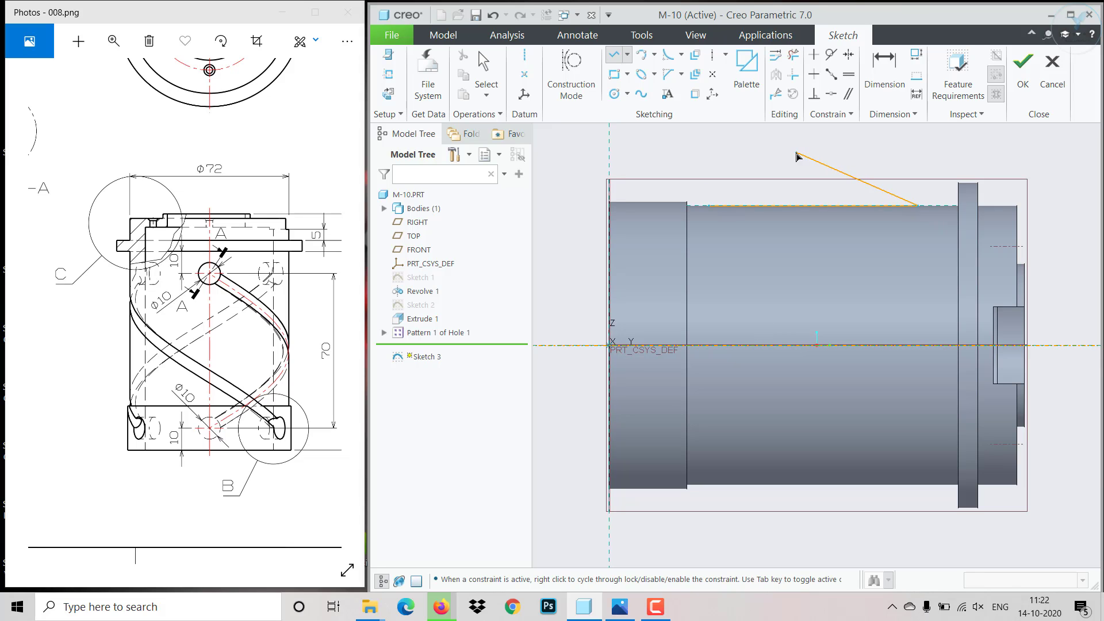
pyautogui.middleClick(796, 153)
pyautogui.click(707, 211)
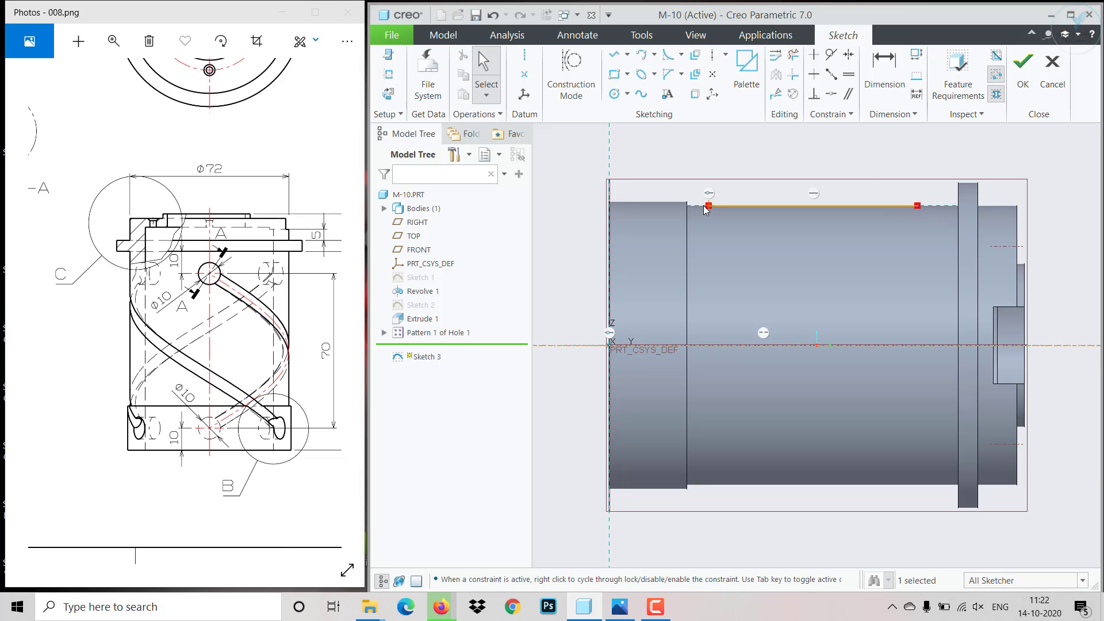
pyautogui.moveTo(710, 211); pyautogui.dragTo(637, 207)
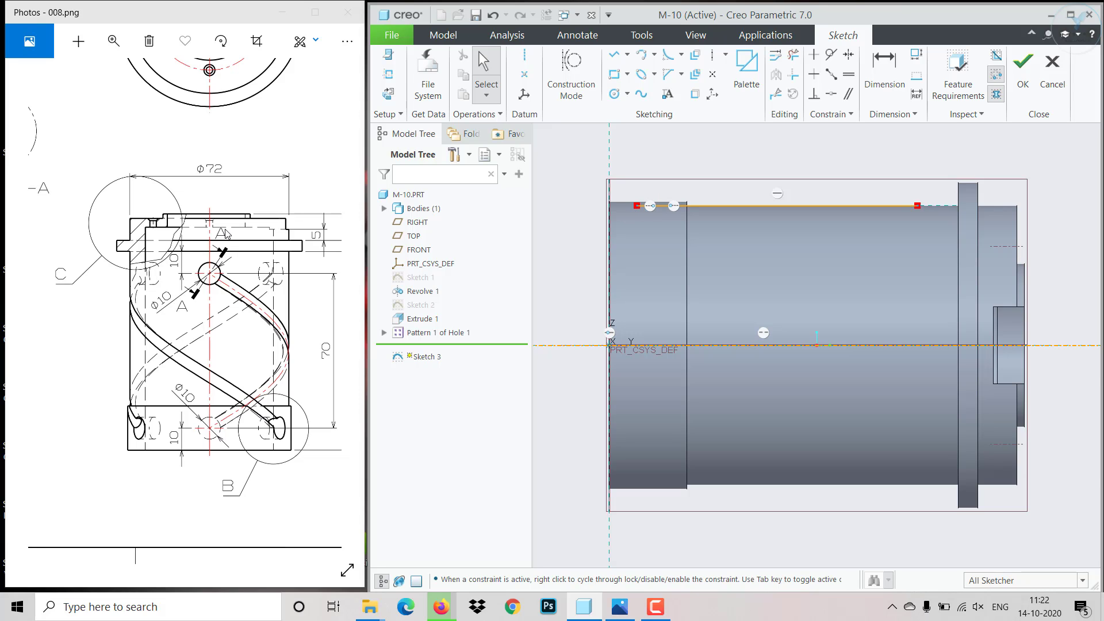
# - Delete the previous profile line and redraw it horizontally from the base band's upper outer edge towards the flange
pyautogui.scroll(2, 661, 177)
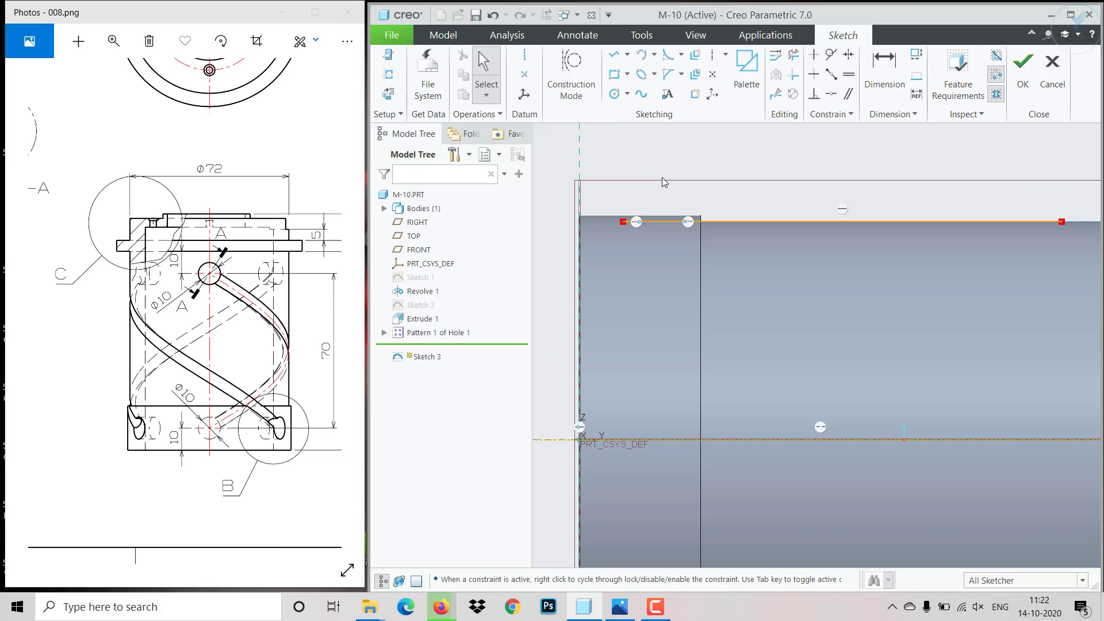
pyautogui.scroll(-1, 713, 227)
pyautogui.click(720, 222)
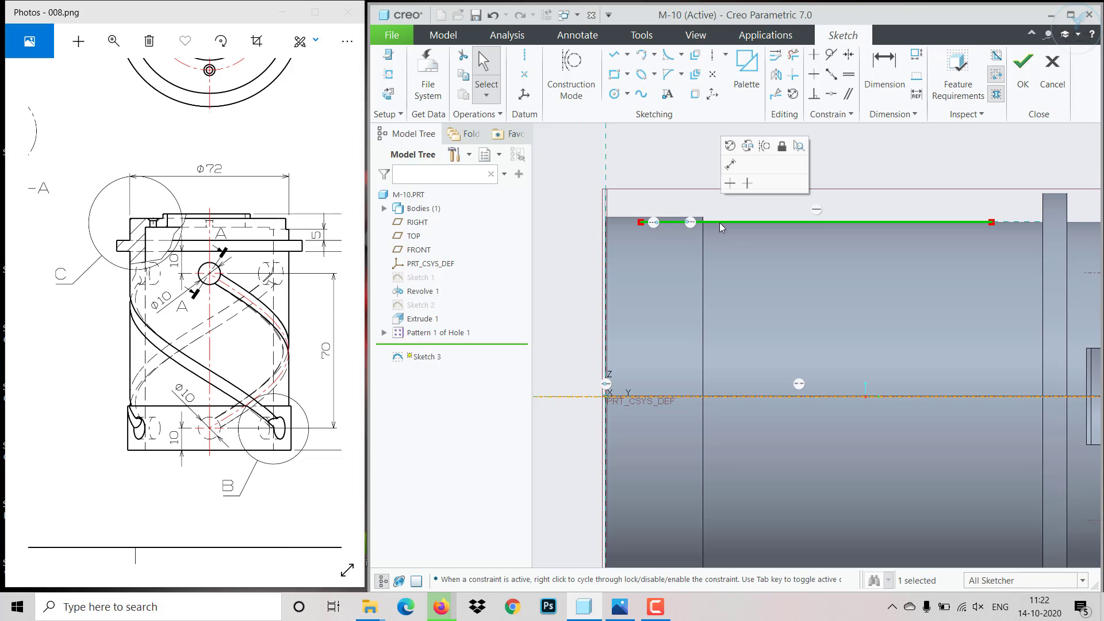
pyautogui.click(614, 54)
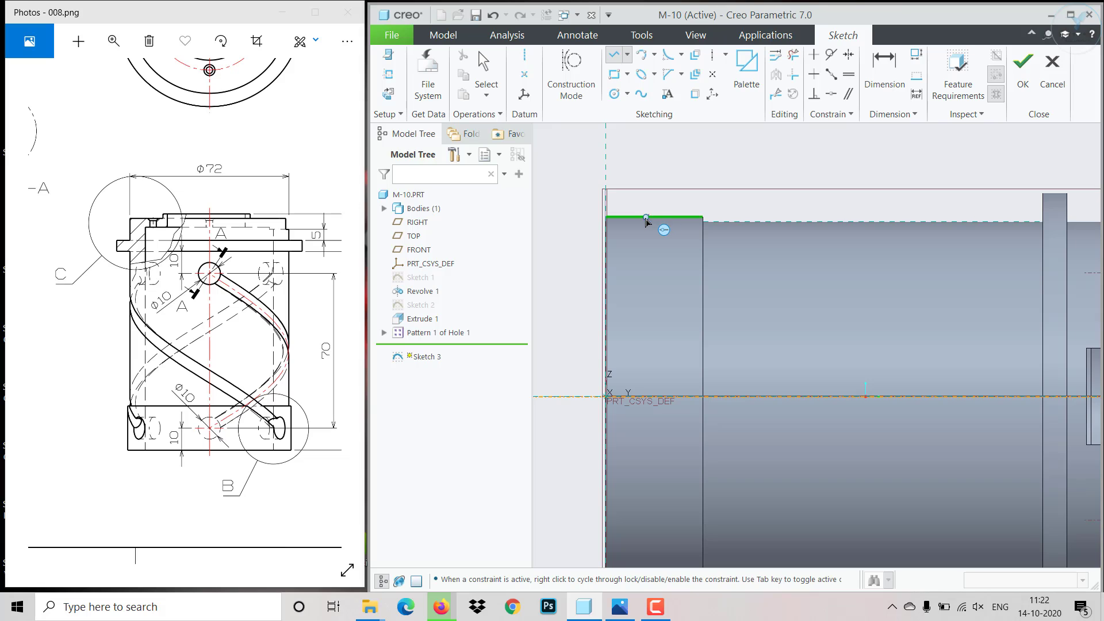
pyautogui.click(645, 221)
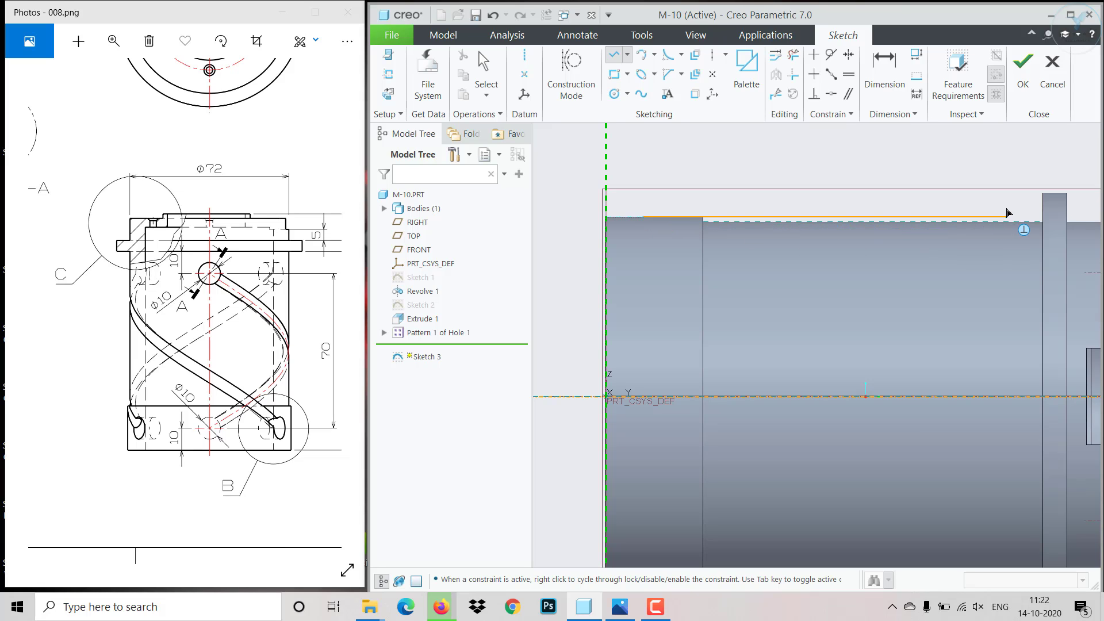
pyautogui.click(1007, 210)
pyautogui.middleClick(997, 212)
pyautogui.middleClick(997, 211)
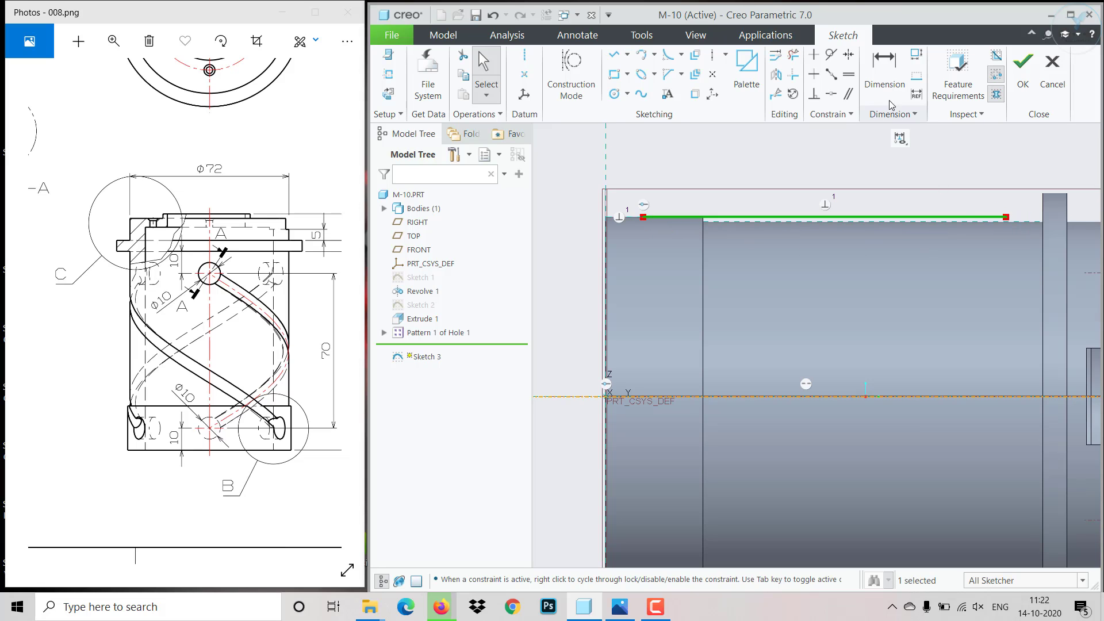
# - Dimension the line's start 10 mm from the base end, set its length to 70 mm and finish the sketch
pyautogui.click(881, 79)
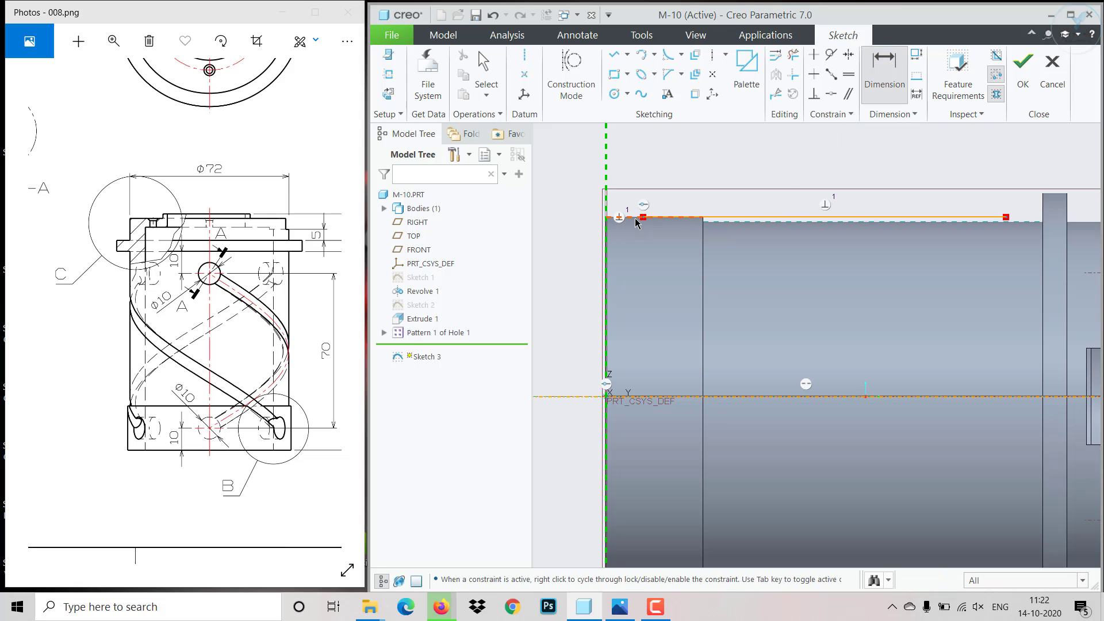
pyautogui.click(642, 218)
pyautogui.middleClick(633, 173)
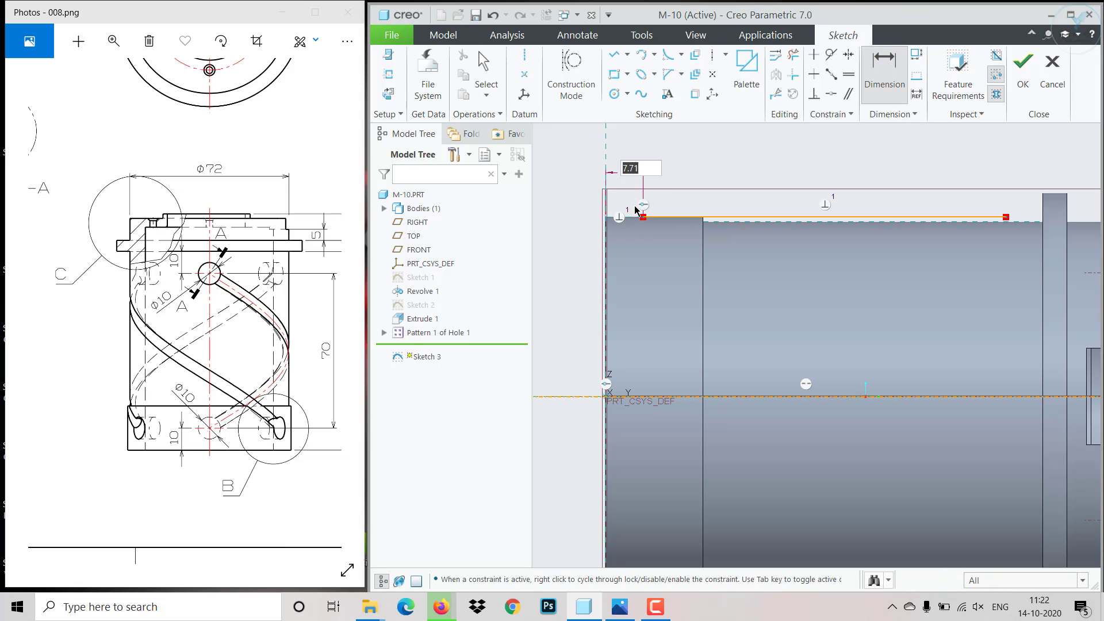
pyautogui.press('Return')
pyautogui.click(729, 217)
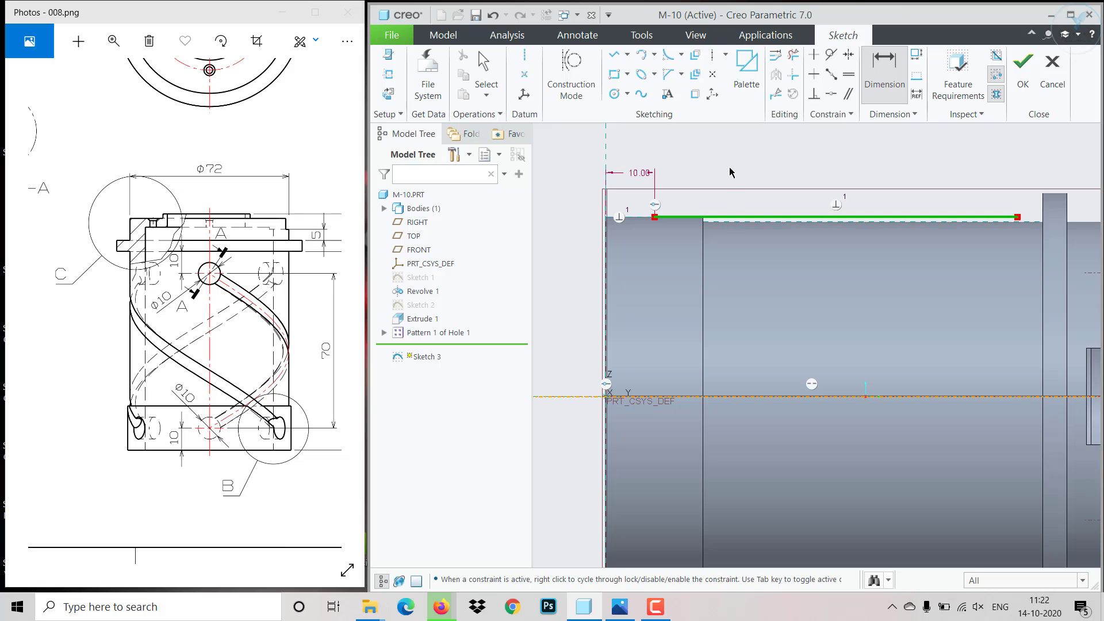
pyautogui.middleClick(733, 168)
pyautogui.write('70')
pyautogui.press('Return')
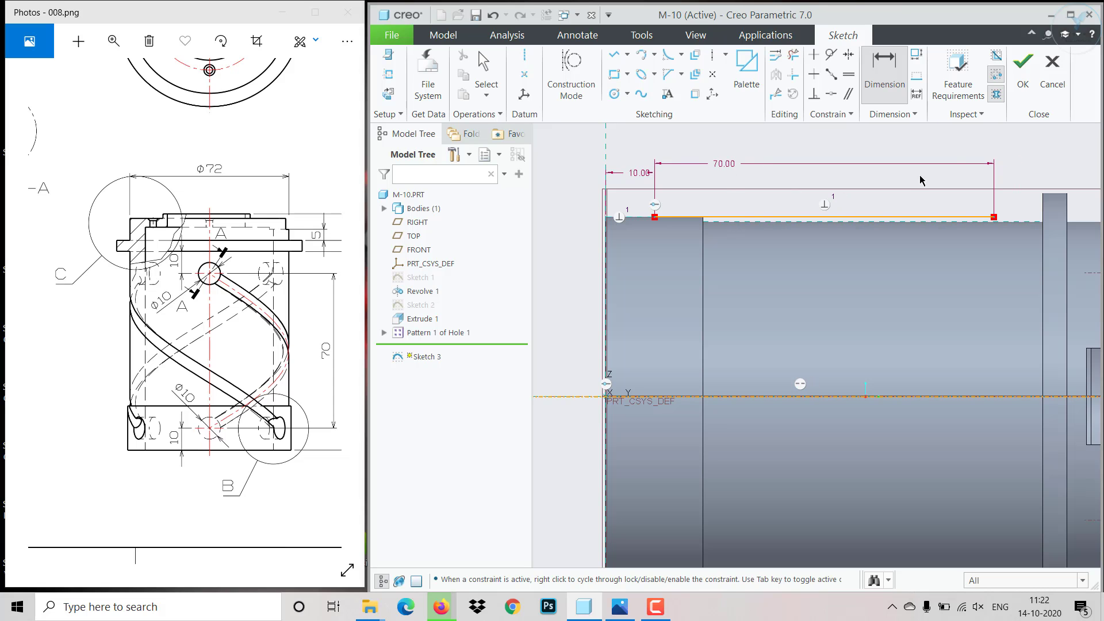
pyautogui.click(1024, 66)
# - Start a helical sweep using the sketched 70 mm line as its profile and set the pitch to 140
pyautogui.scroll(-3, 871, 315)
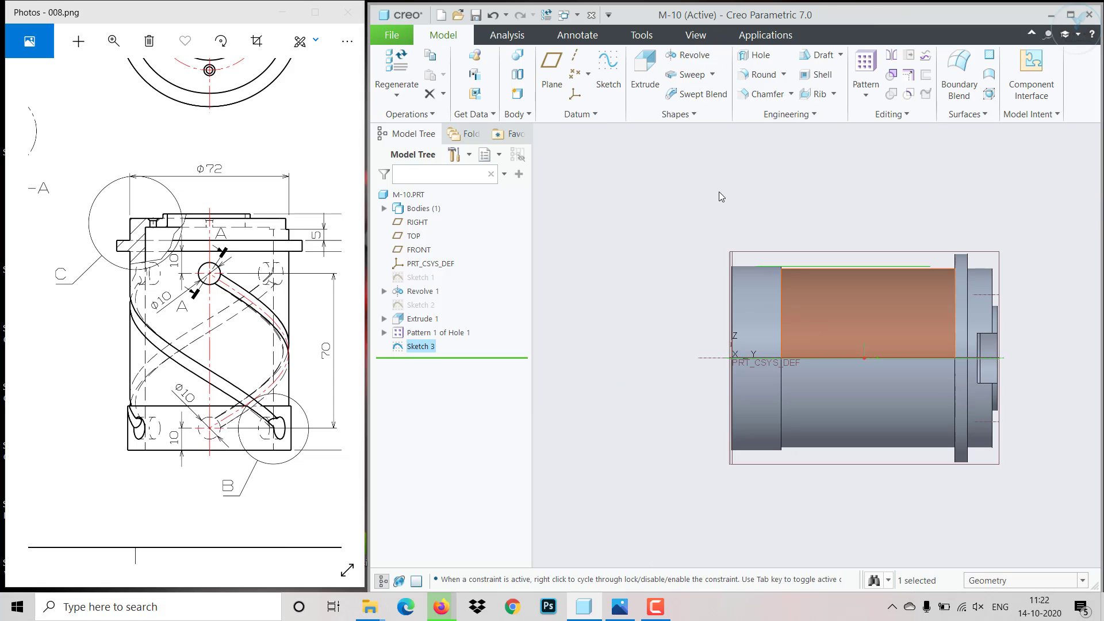
pyautogui.click(713, 74)
pyautogui.click(712, 103)
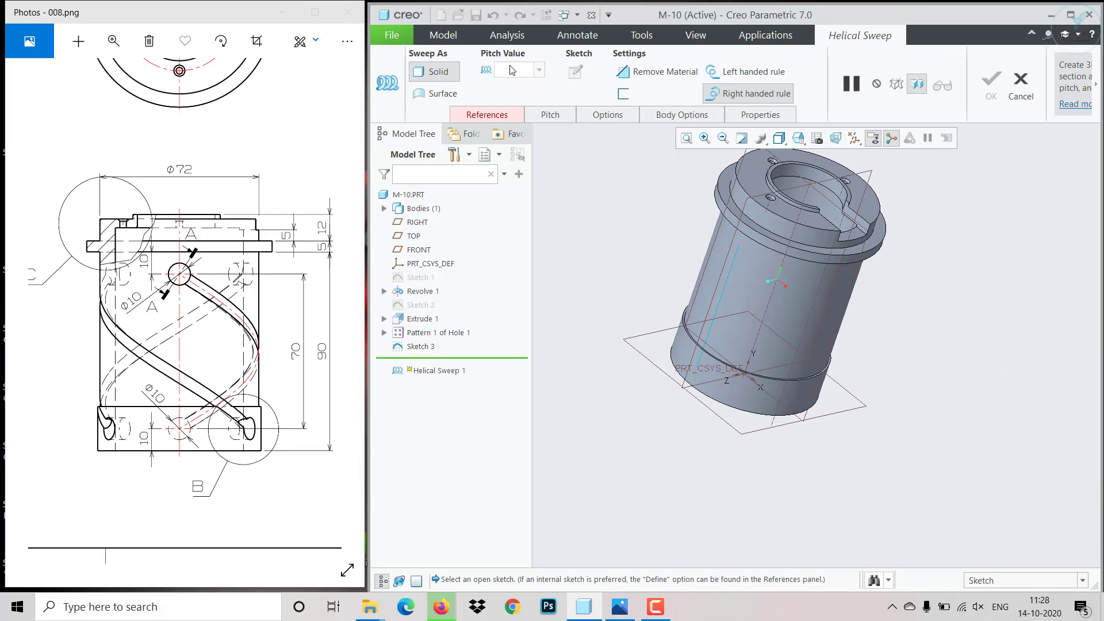
pyautogui.click(723, 297)
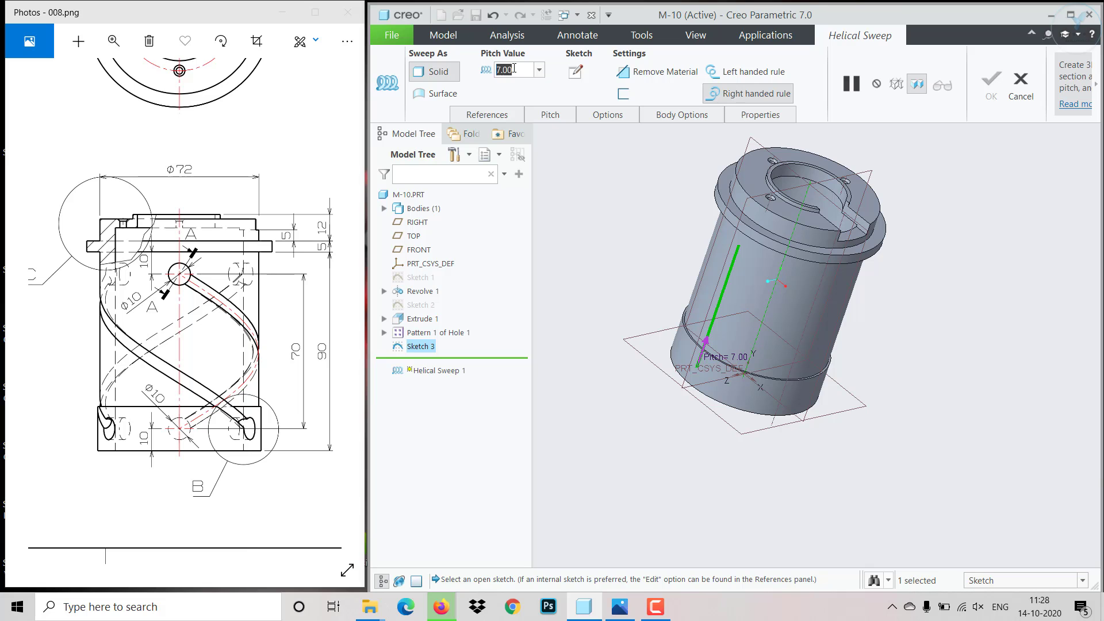
pyautogui.write('1')
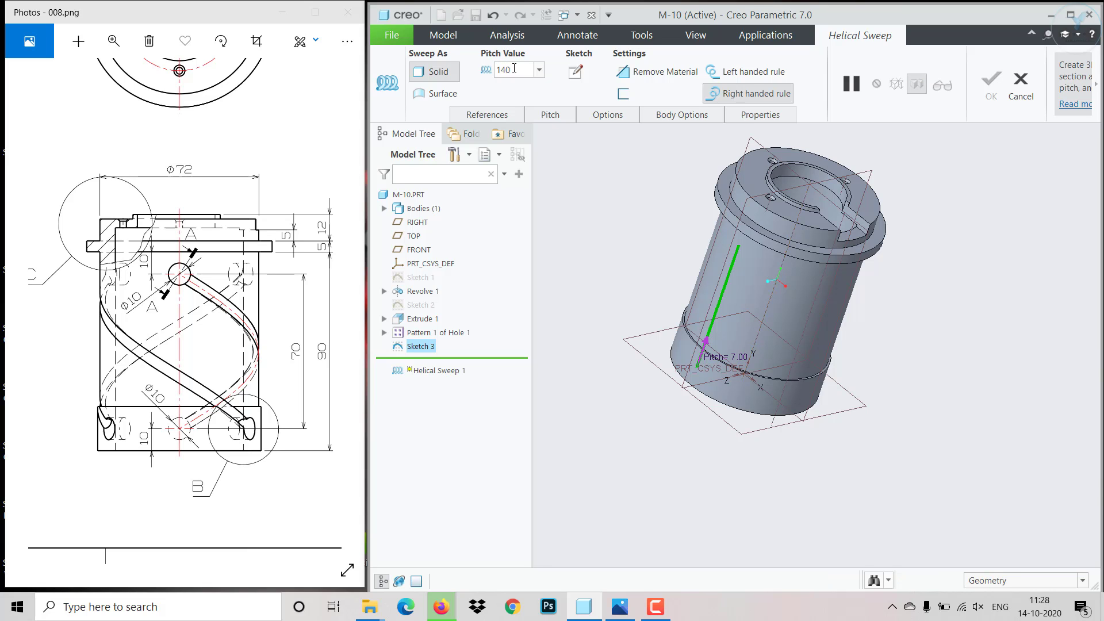
pyautogui.write('40')
# - Open the sweep's section sketch, bring Section A-A of the reference drawing into view, and draw a circle centred on the profile's start point
pyautogui.click(575, 72)
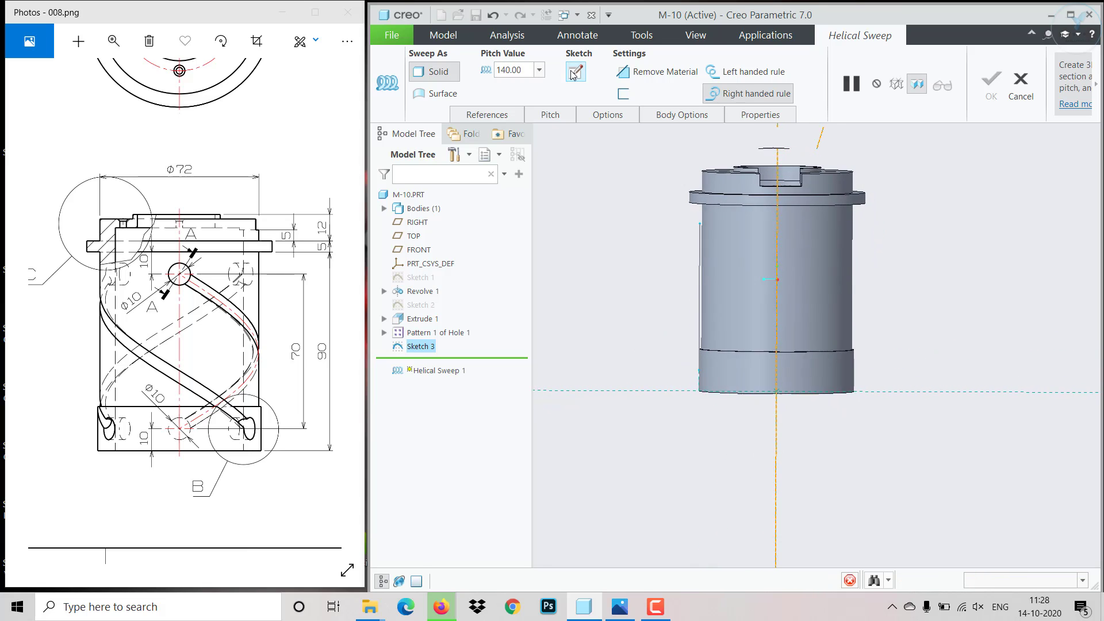
pyautogui.moveTo(94, 281); pyautogui.dragTo(211, 344)
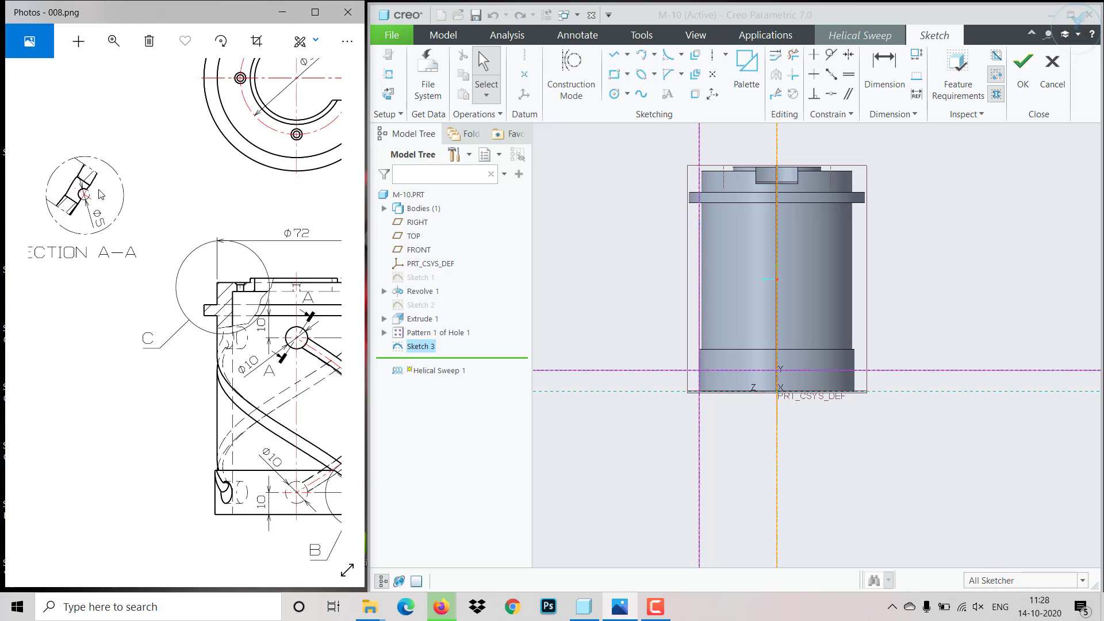
pyautogui.click(614, 93)
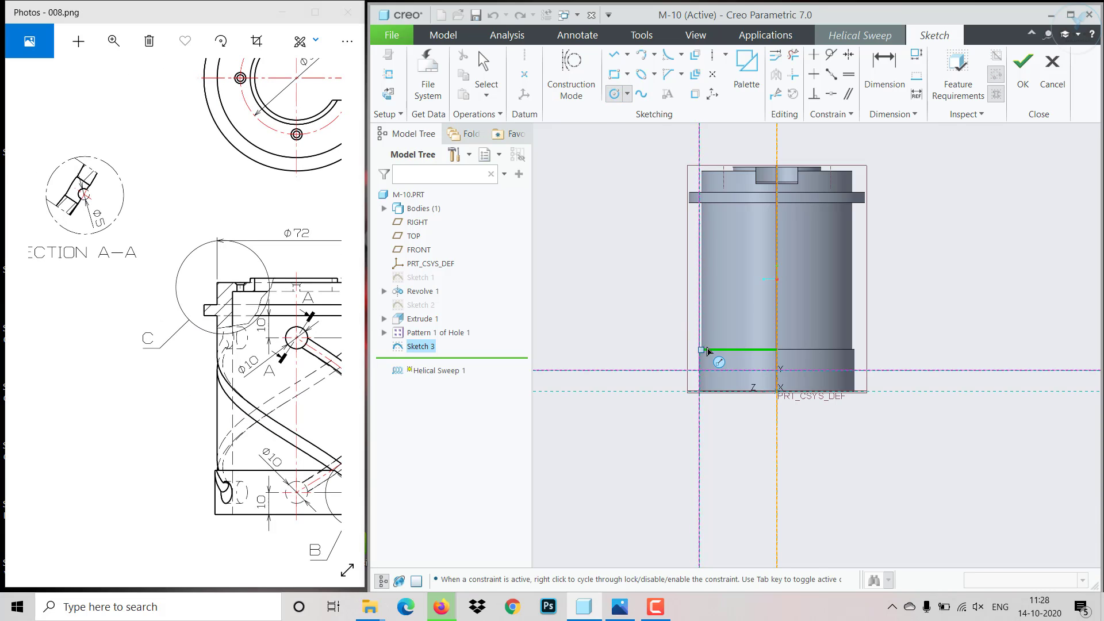
pyautogui.scroll(3, 709, 352)
pyautogui.click(696, 382)
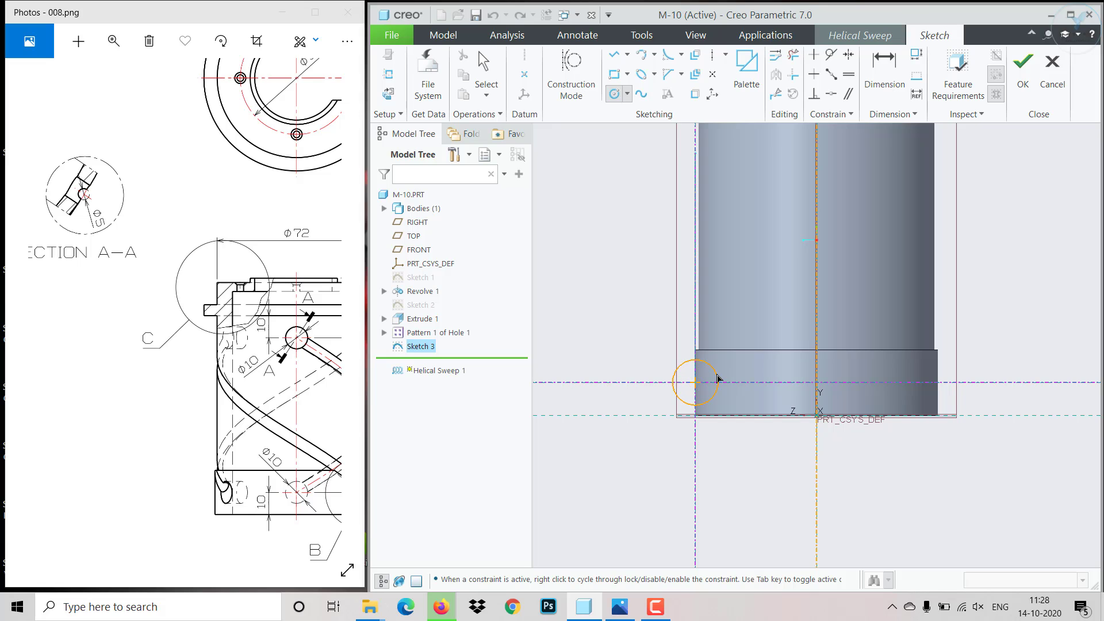
pyautogui.click(719, 379)
pyautogui.middleClick(720, 378)
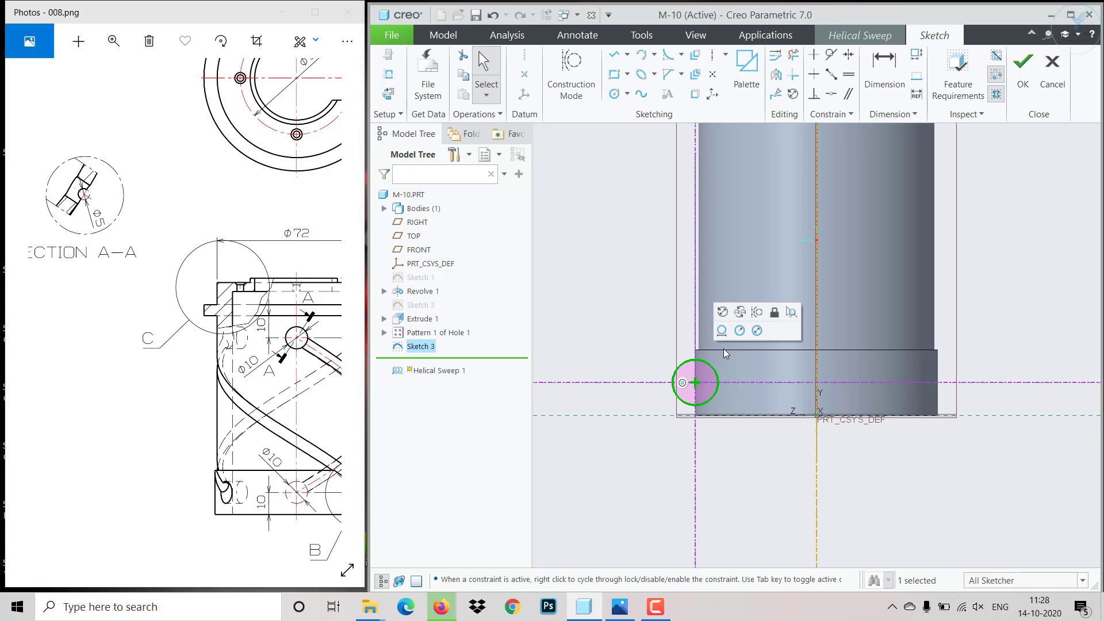
# - Set the section circle's diameter to 5 mm and finish the section sketch
pyautogui.write('1')
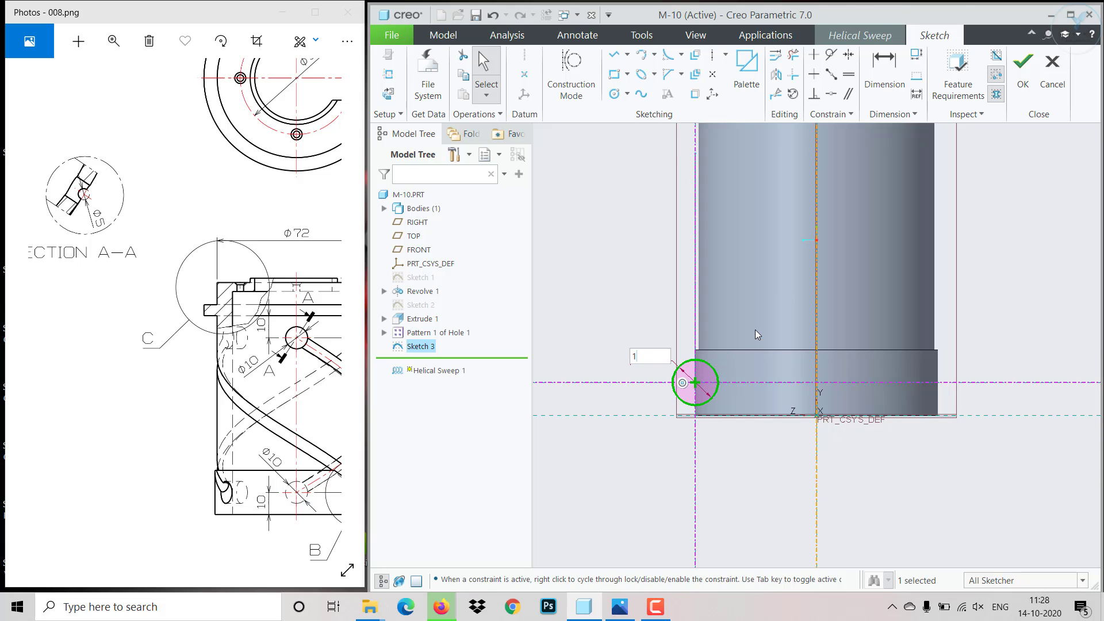
pyautogui.press('BackSpace')
pyautogui.write('5')
pyautogui.press('Return')
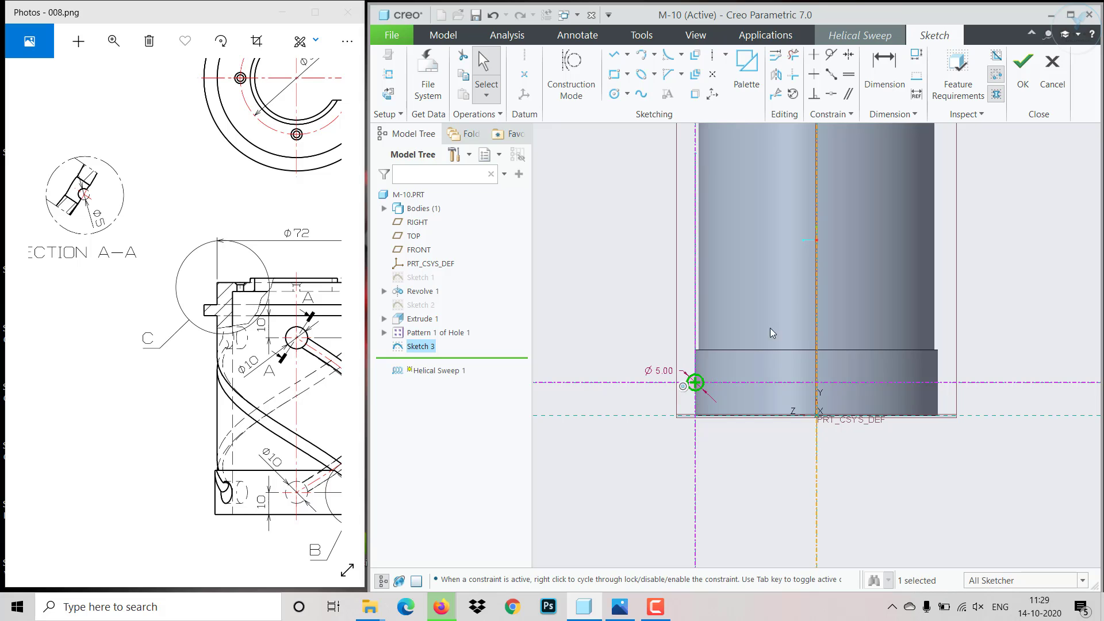
pyautogui.click(1025, 97)
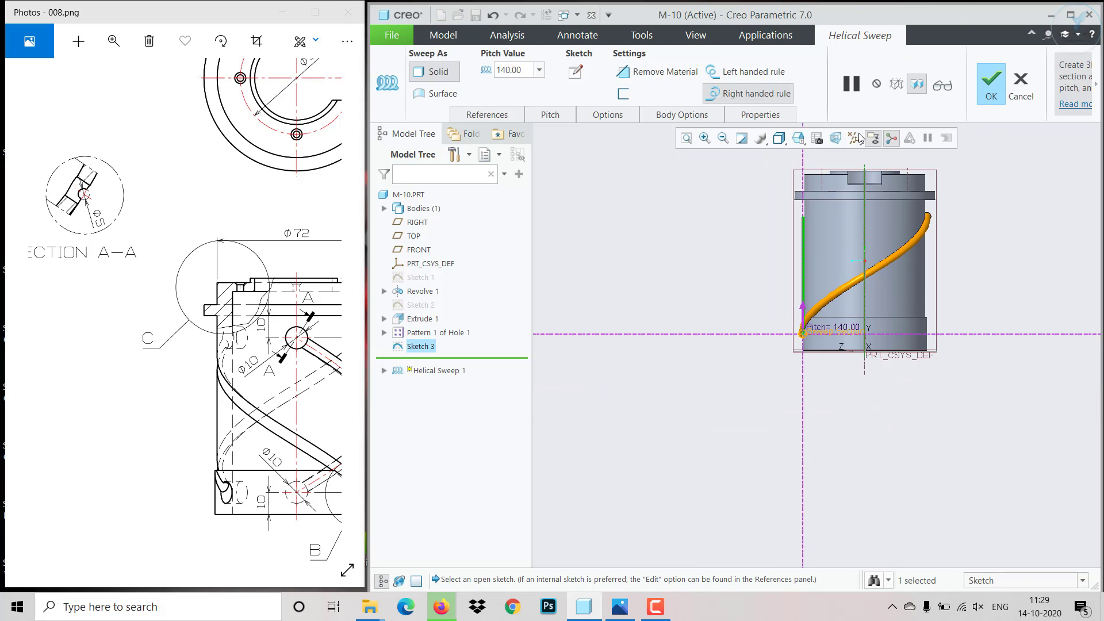
# - Make the helical sweep remove material and complete the groove cut
pyautogui.click(656, 72)
pyautogui.click(991, 83)
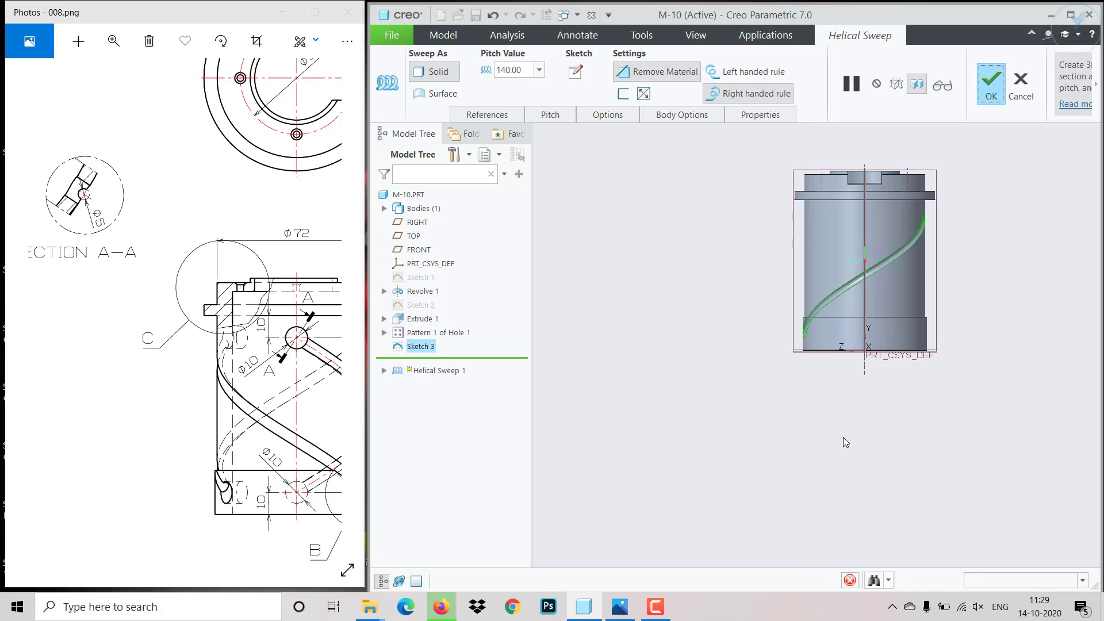
pyautogui.moveTo(730, 412); pyautogui.dragTo(753, 433, button='middle')
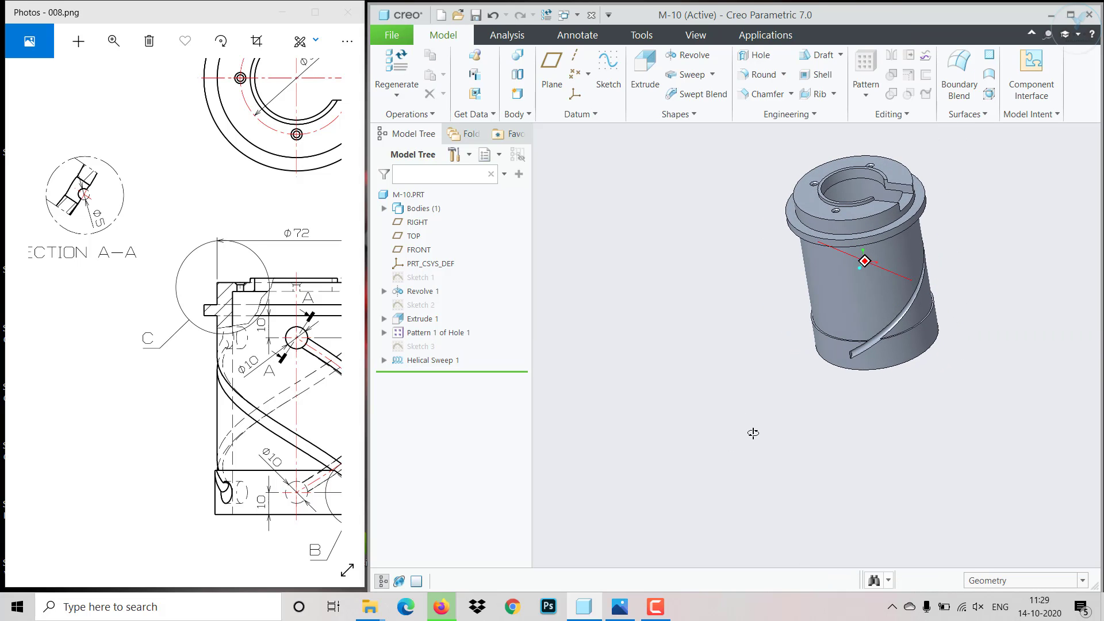
# - Start an axis pattern of the helical groove about the part's central axis
pyautogui.click(431, 361)
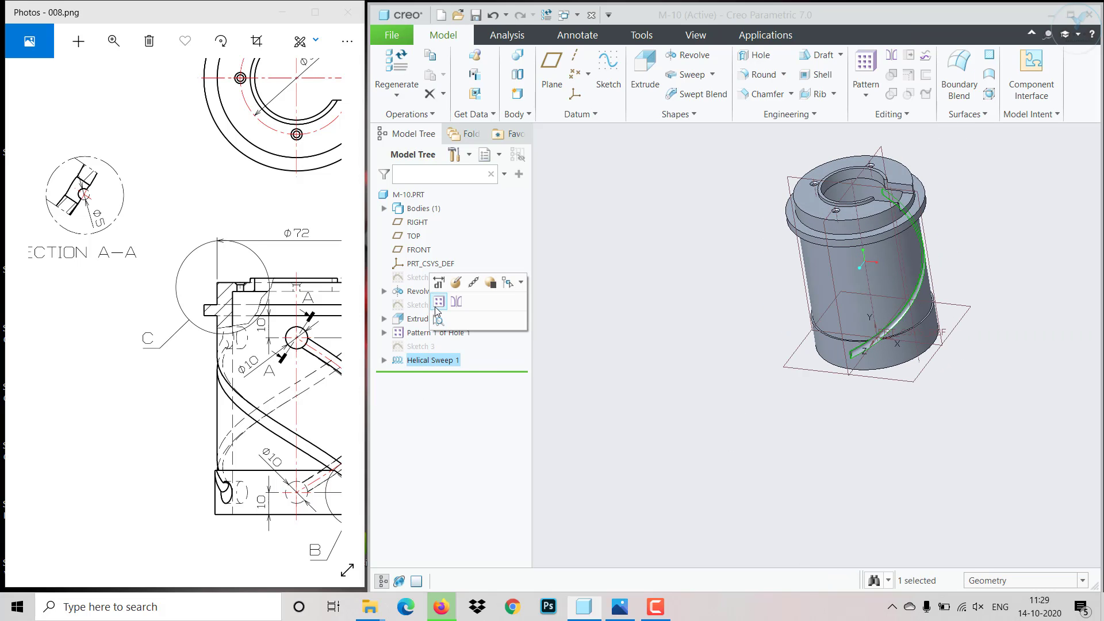
pyautogui.click(438, 303)
pyautogui.click(479, 73)
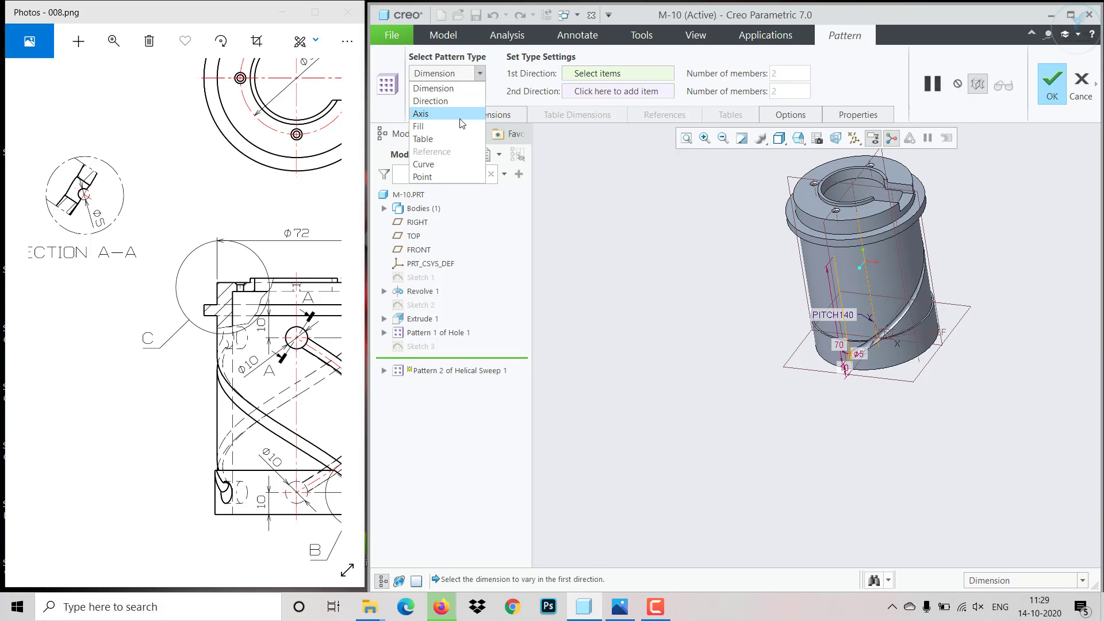
pyautogui.click(454, 113)
pyautogui.click(875, 297)
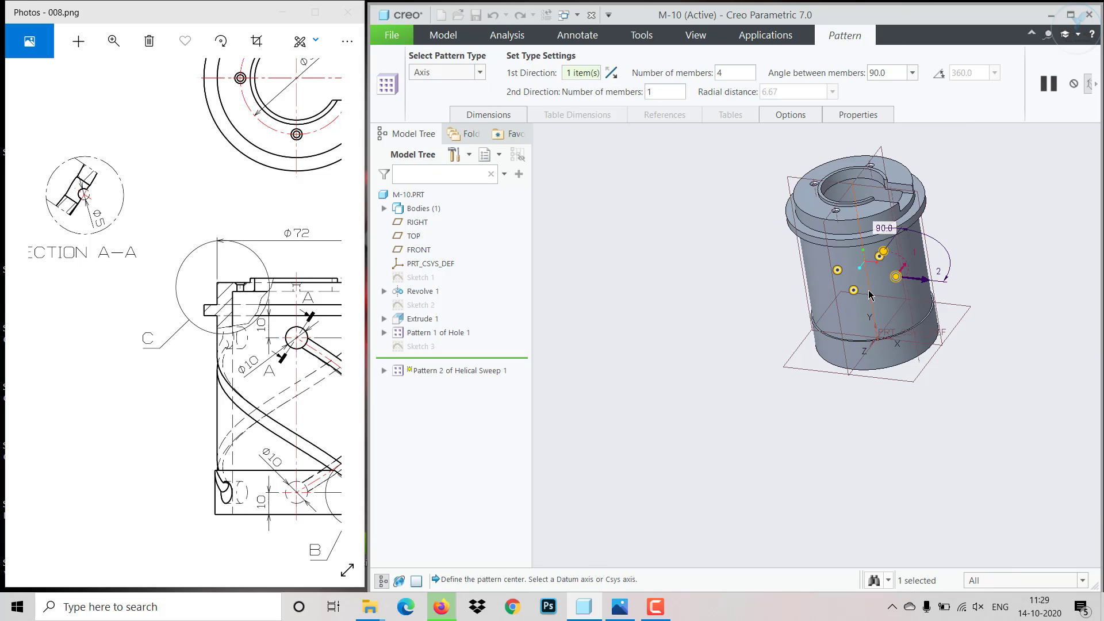
# - Set the groove pattern to 3 members with 120° between members and complete it
pyautogui.write('3')
pyautogui.press('Return')
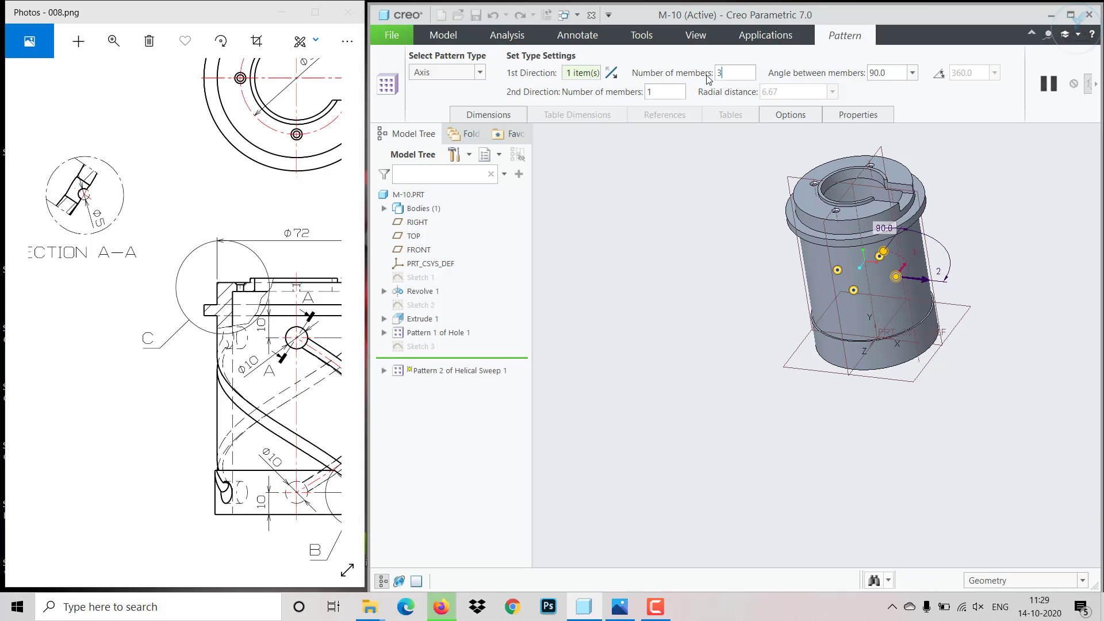
pyautogui.write('120')
pyautogui.press('Return')
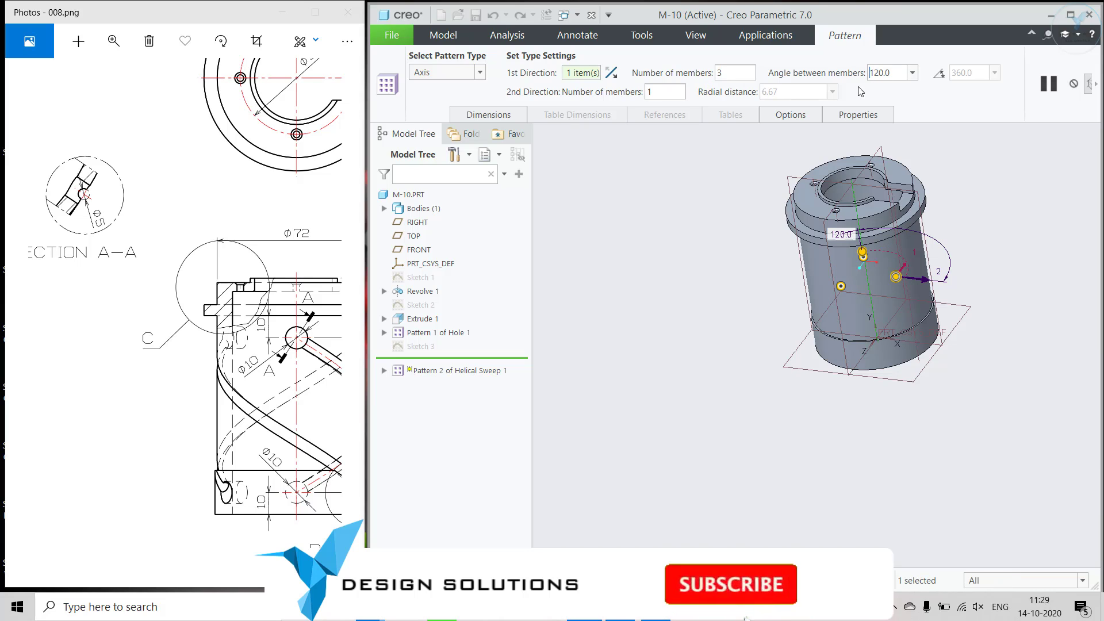
pyautogui.click(1097, 107)
pyautogui.click(802, 93)
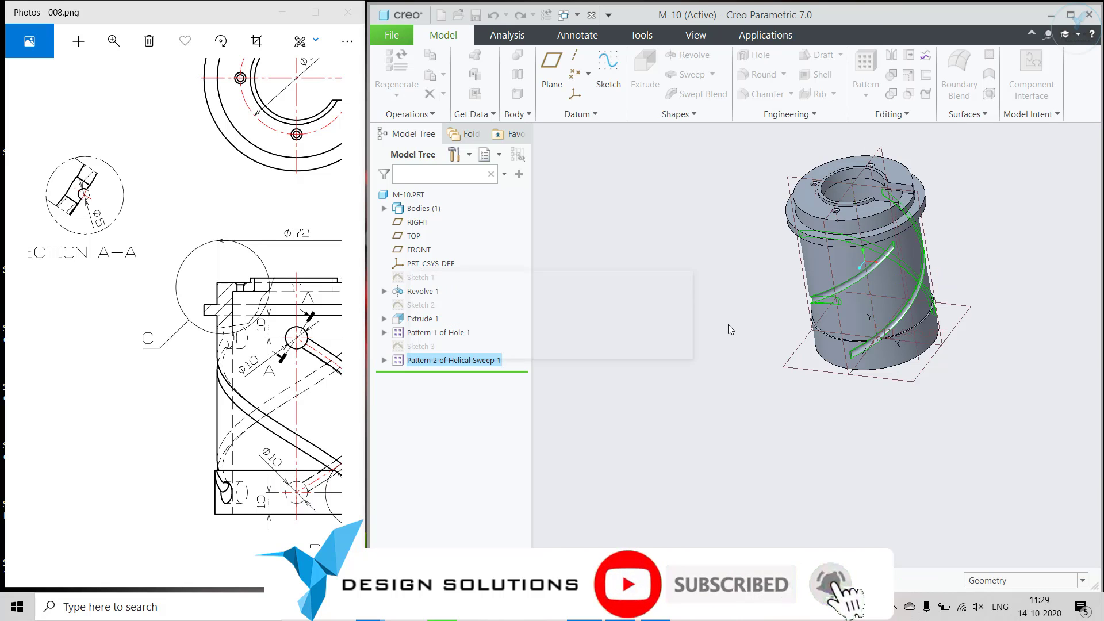
# - Start a sketch on the FRONT plane
pyautogui.click(768, 380)
pyautogui.moveTo(767, 381); pyautogui.dragTo(738, 406, button='middle')
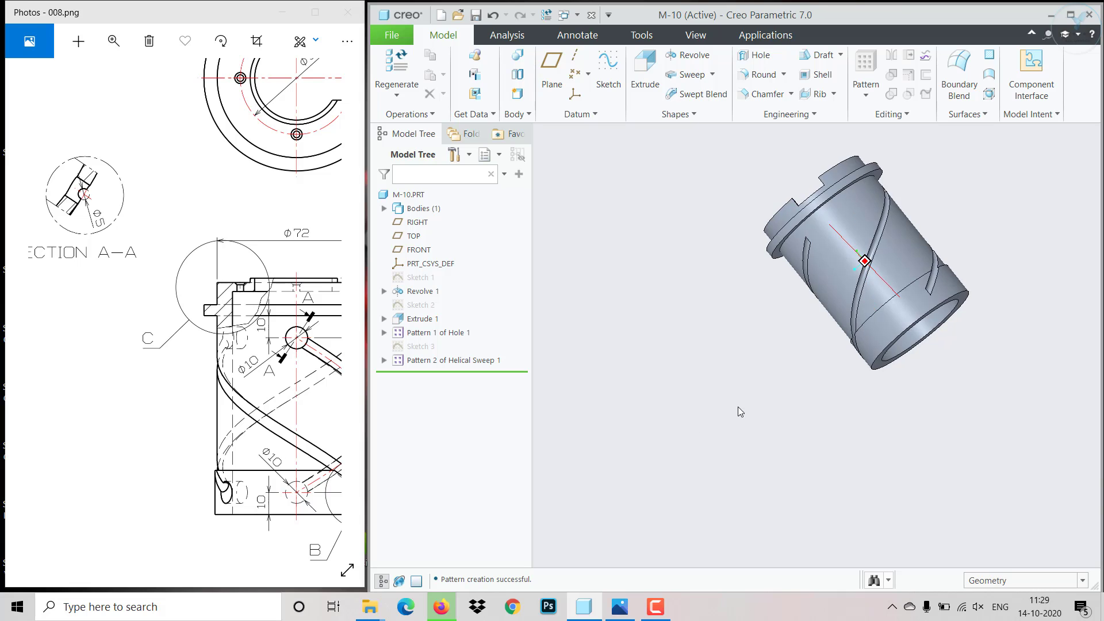
pyautogui.hotkey('ctrl', 'd')
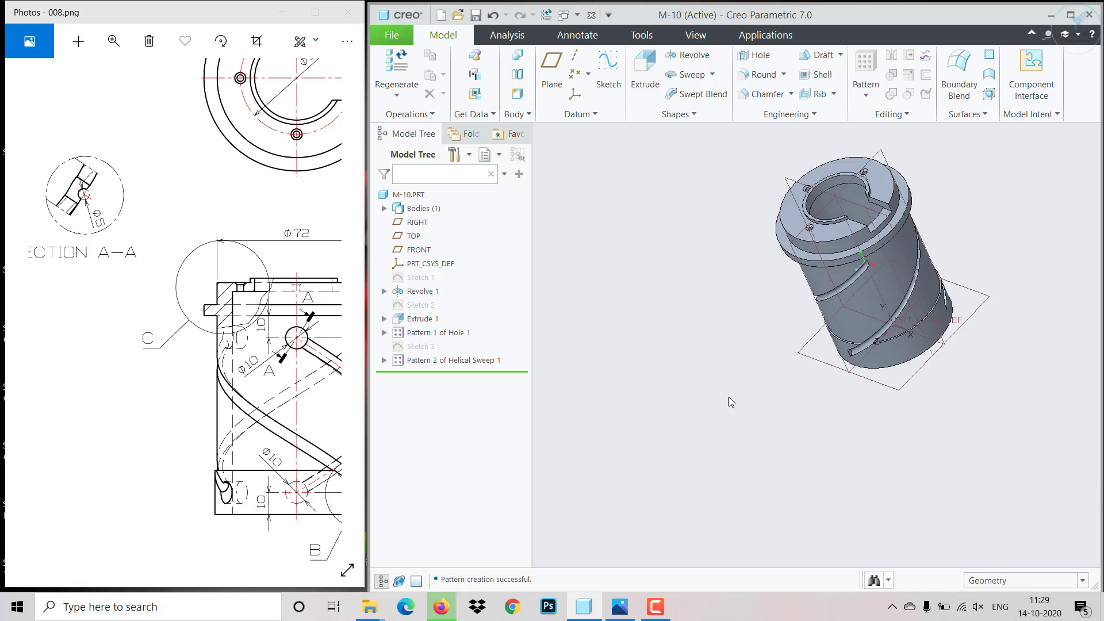
pyautogui.click(824, 189)
pyautogui.click(833, 135)
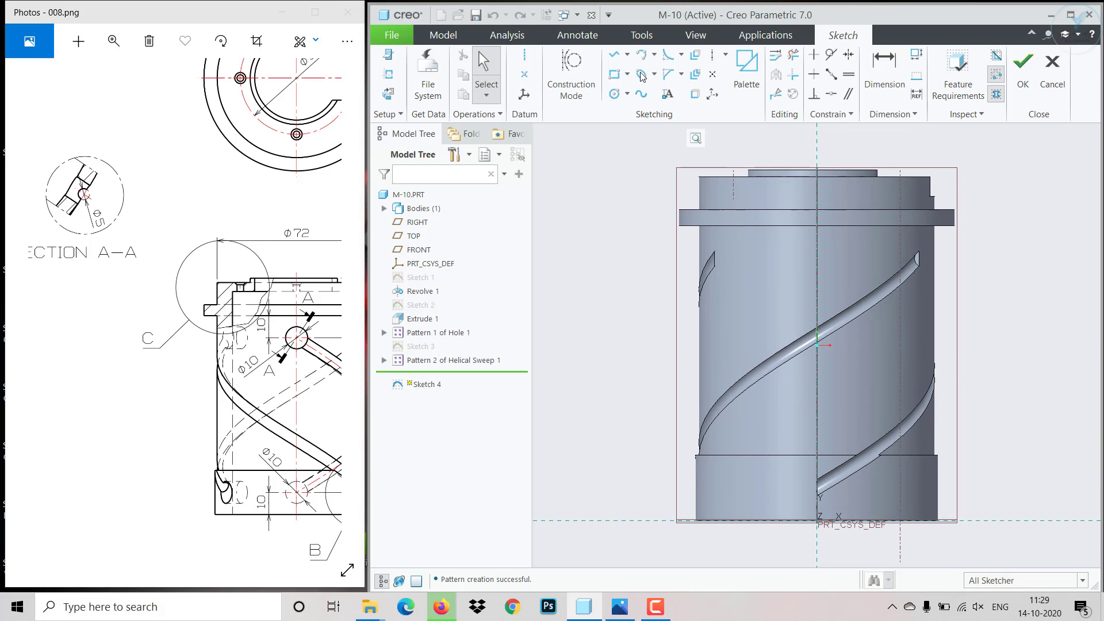
# - Sketch a circle centred on the vertical reference near the lower groove end and set its diameter to 10 mm
pyautogui.click(614, 93)
pyautogui.scroll(1, 840, 537)
pyautogui.scroll(2, 840, 537)
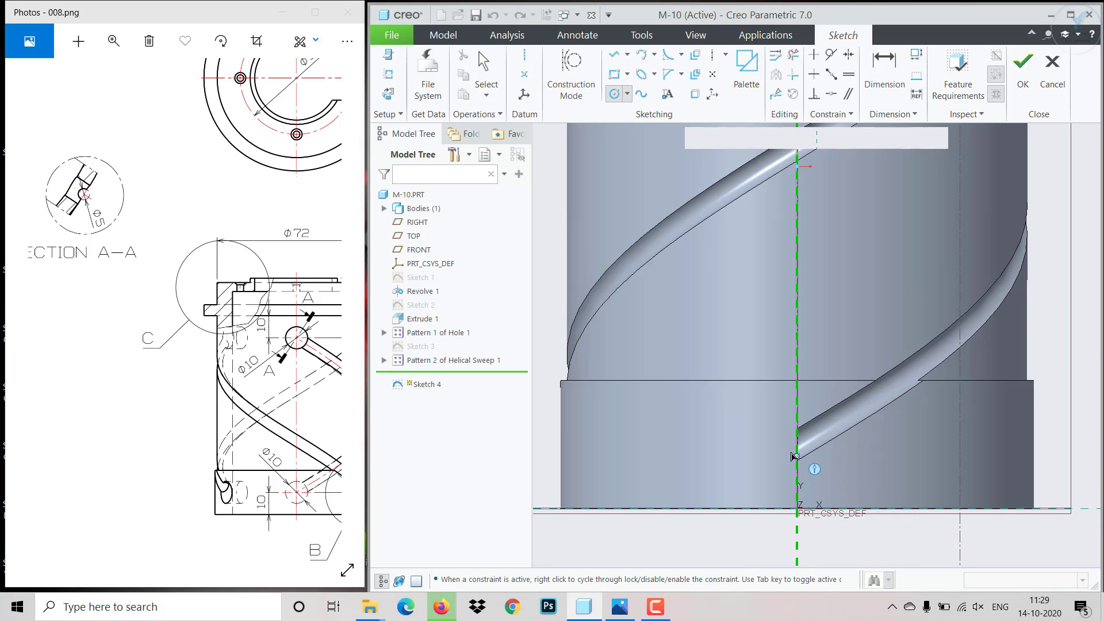
pyautogui.click(818, 440)
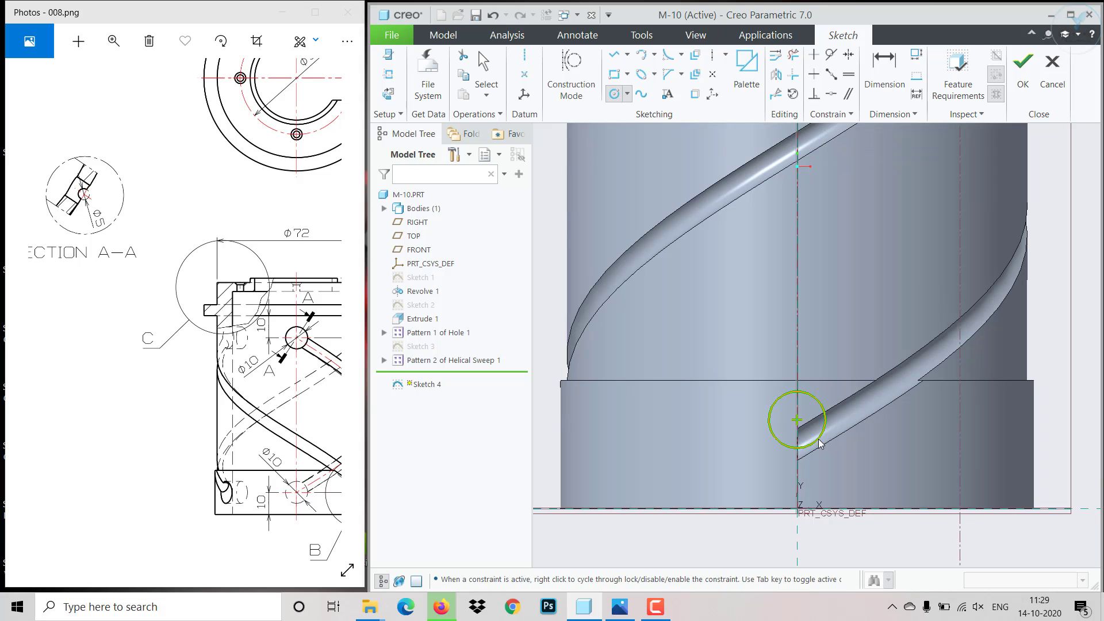
pyautogui.middleClick(817, 440)
pyautogui.click(819, 413)
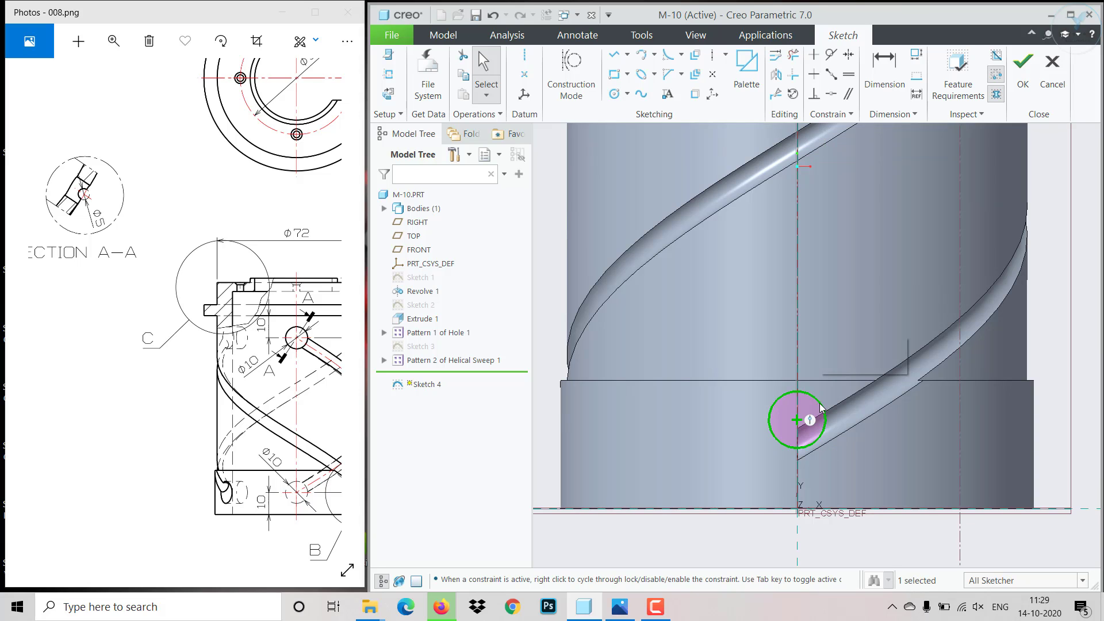
pyautogui.click(860, 363)
pyautogui.write('10')
pyautogui.press('Return')
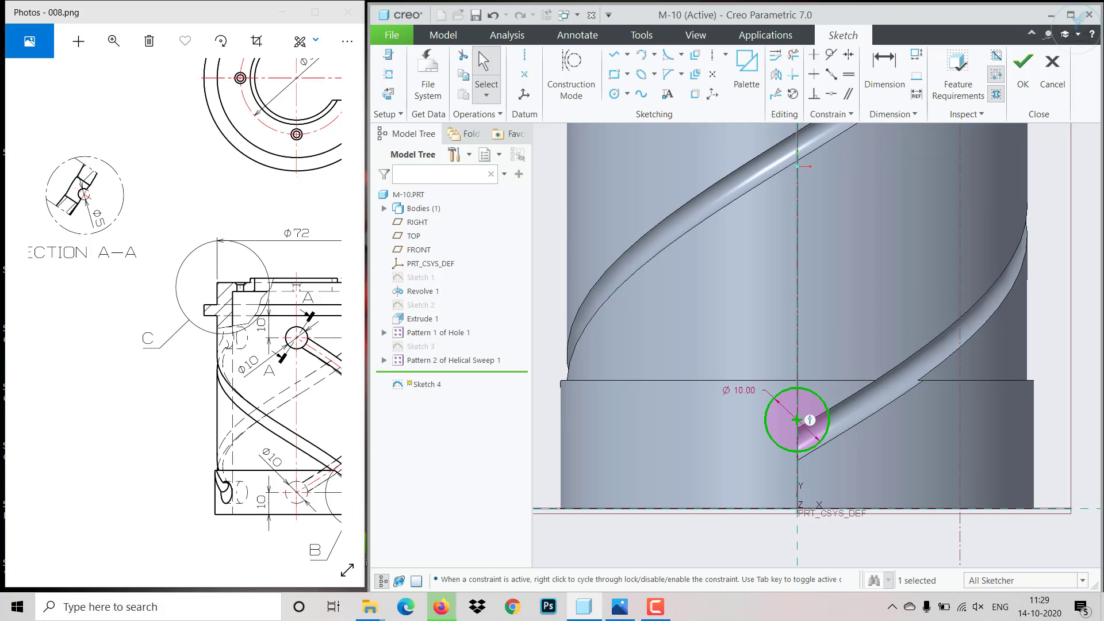
# - Dimension the circle's centre 10 mm above the base line and finish the sketch
pyautogui.click(884, 69)
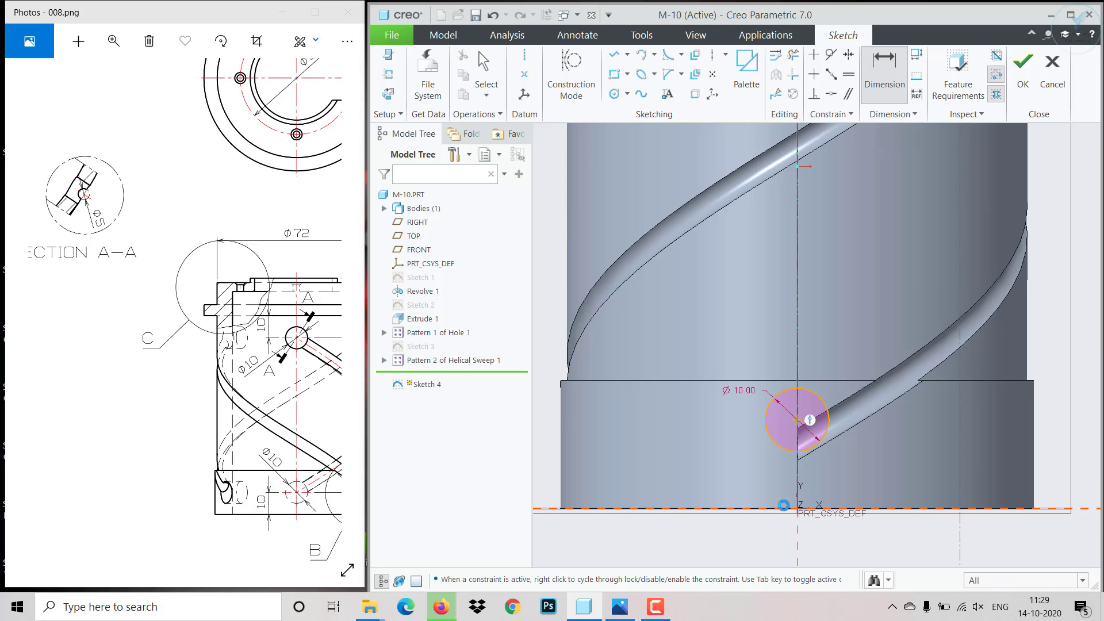
pyautogui.click(797, 422)
pyautogui.middleClick(688, 475)
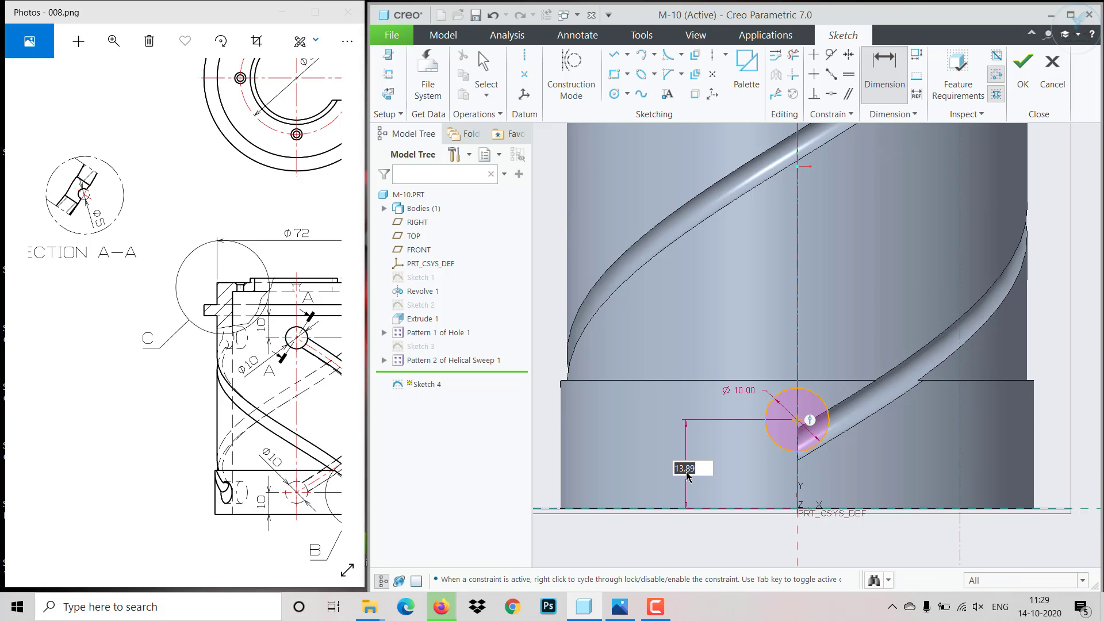
pyautogui.write('10')
pyautogui.press('Return')
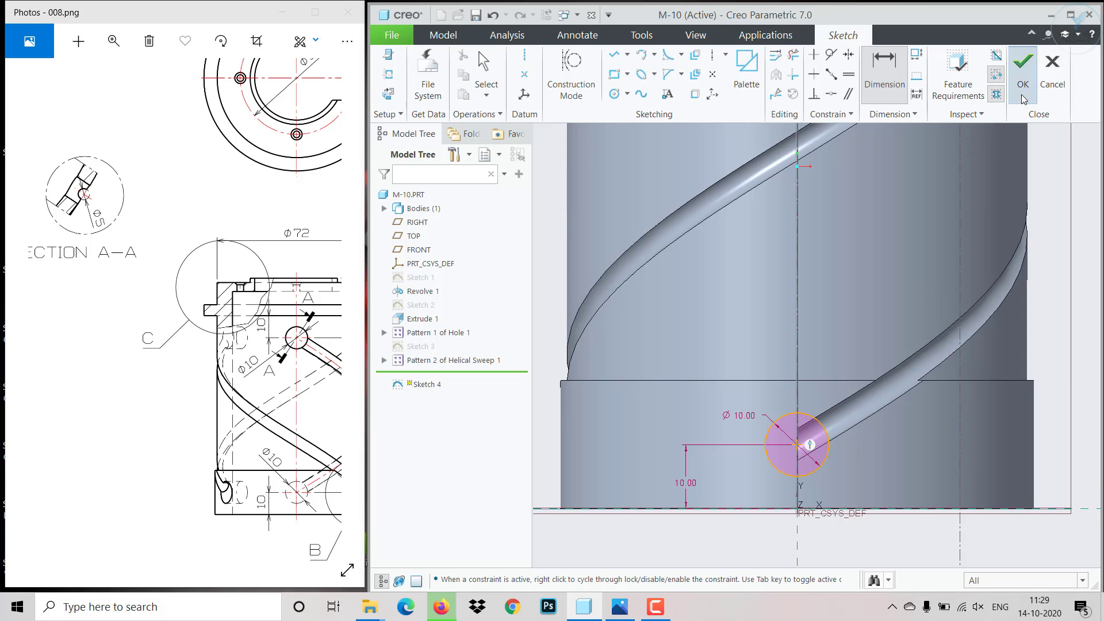
pyautogui.click(1023, 64)
# - Extrude the circle as a material-removing cut through the cylinder wall at the lower groove end
pyautogui.click(644, 66)
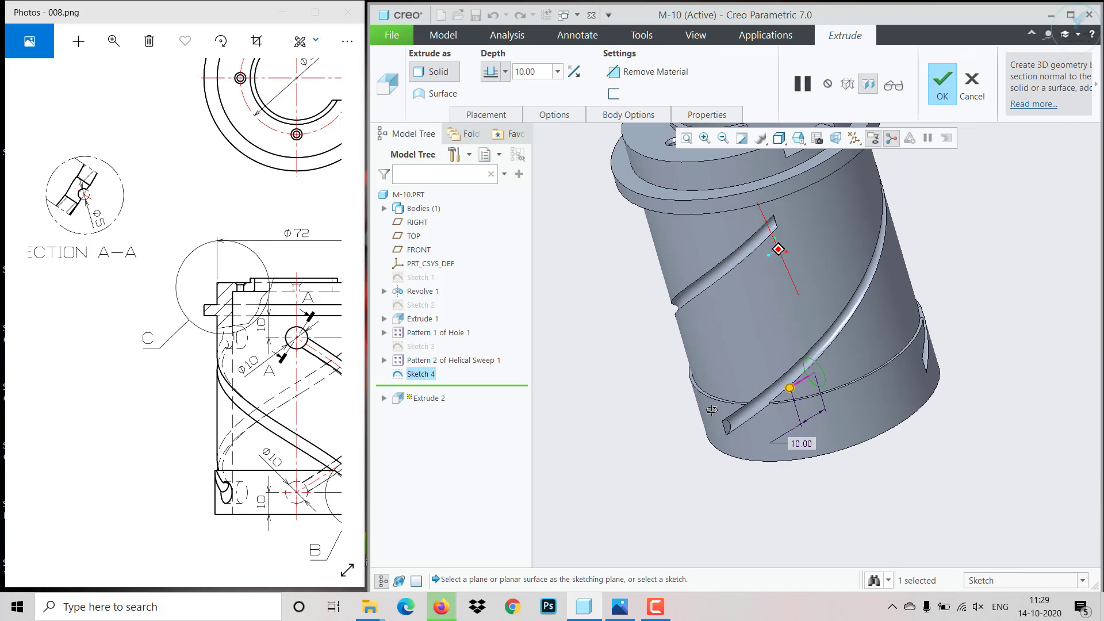
pyautogui.click(614, 72)
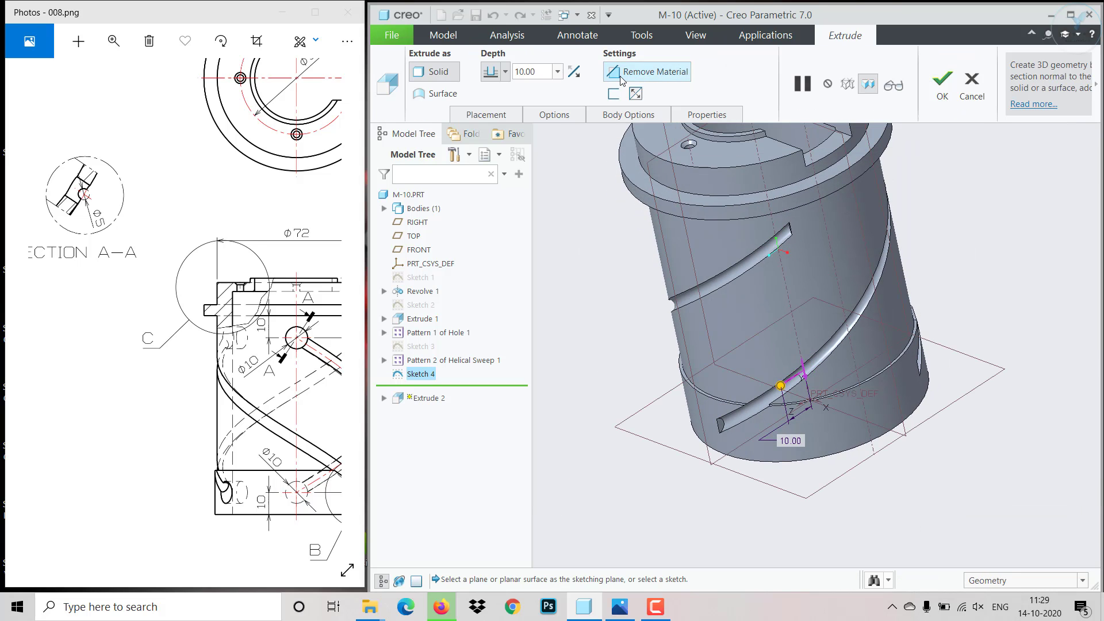
pyautogui.click(506, 72)
pyautogui.click(493, 174)
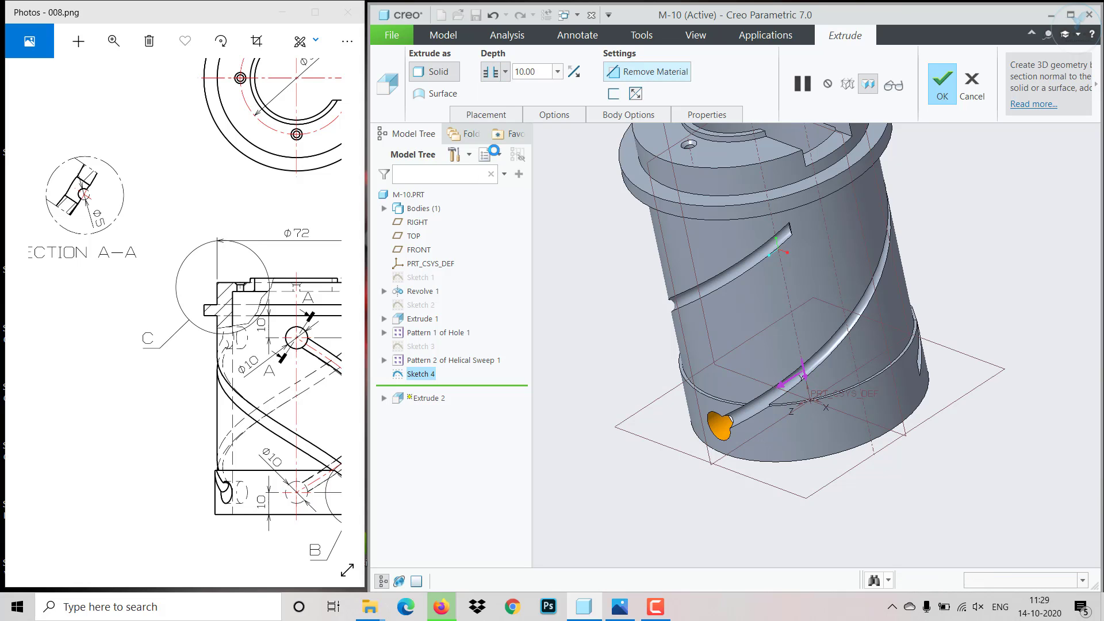
pyautogui.click(935, 89)
pyautogui.scroll(-3, 961, 270)
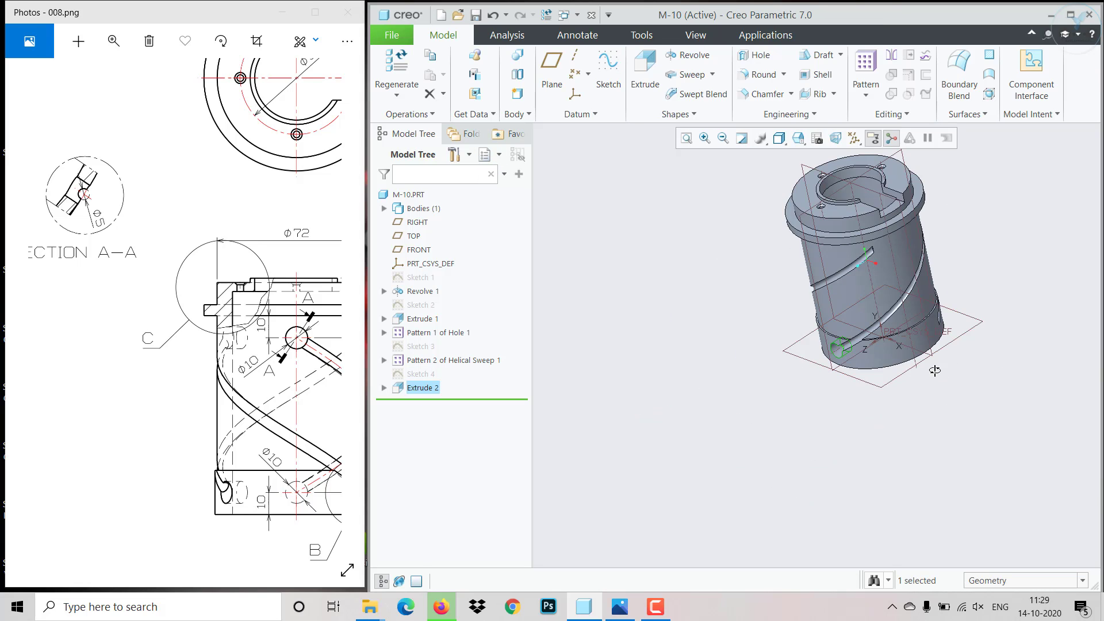
pyautogui.moveTo(935, 371)
pyautogui.mouseDown(button='middle')
pyautogui.moveTo(861, 389)
pyautogui.moveTo(964, 359)
pyautogui.moveTo(930, 429)
pyautogui.mouseUp(button='middle')
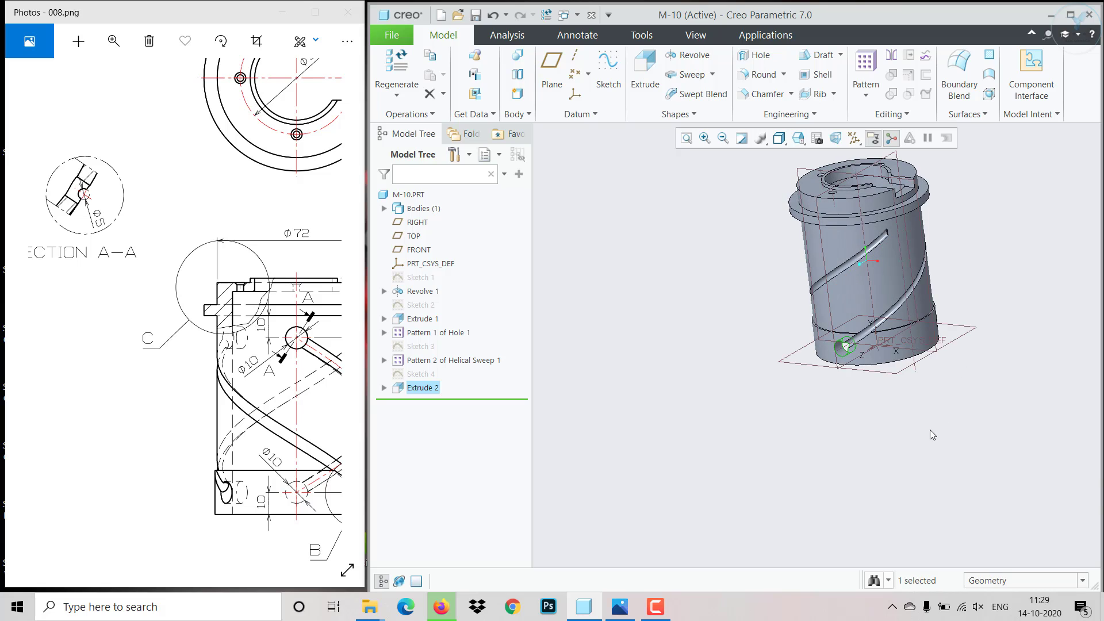
pyautogui.click(908, 416)
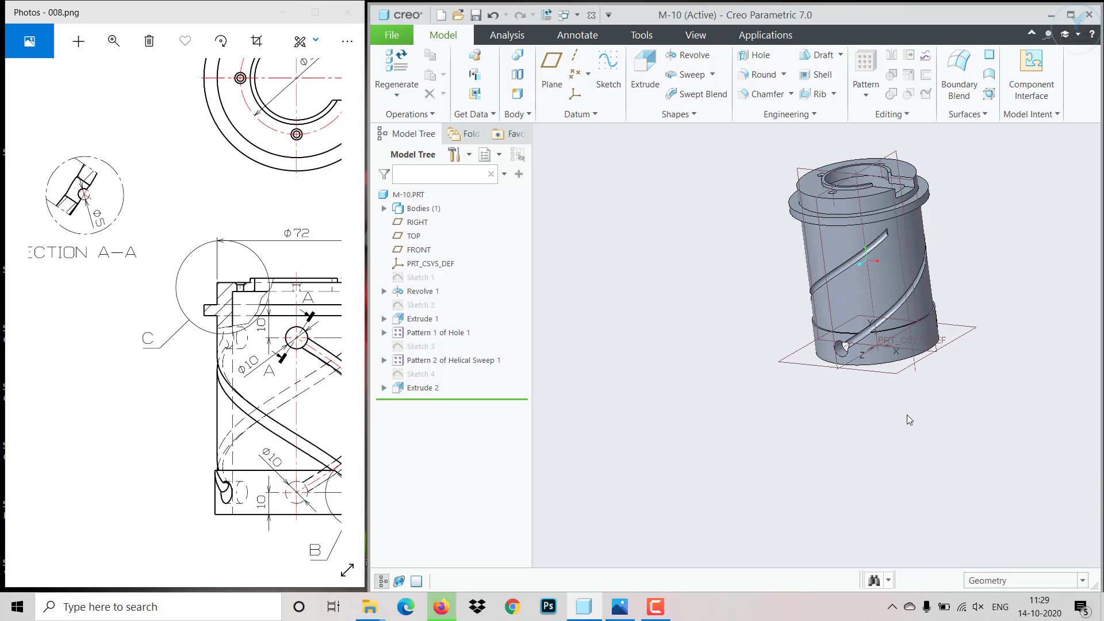
pyautogui.click(815, 175)
pyautogui.click(812, 174)
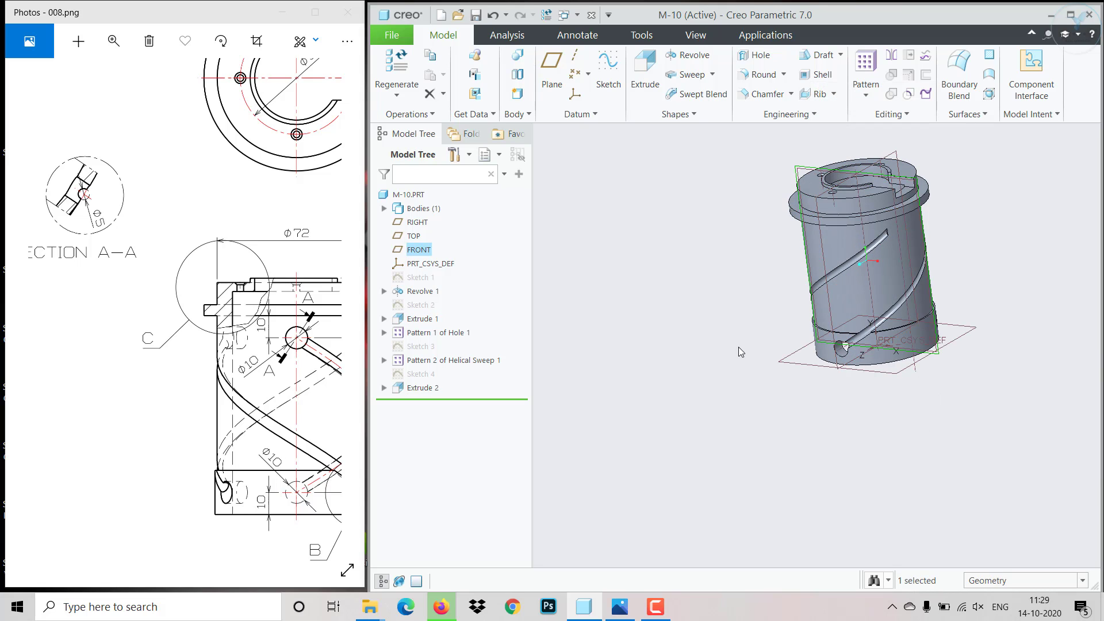
pyautogui.moveTo(739, 347); pyautogui.dragTo(782, 369, button='middle')
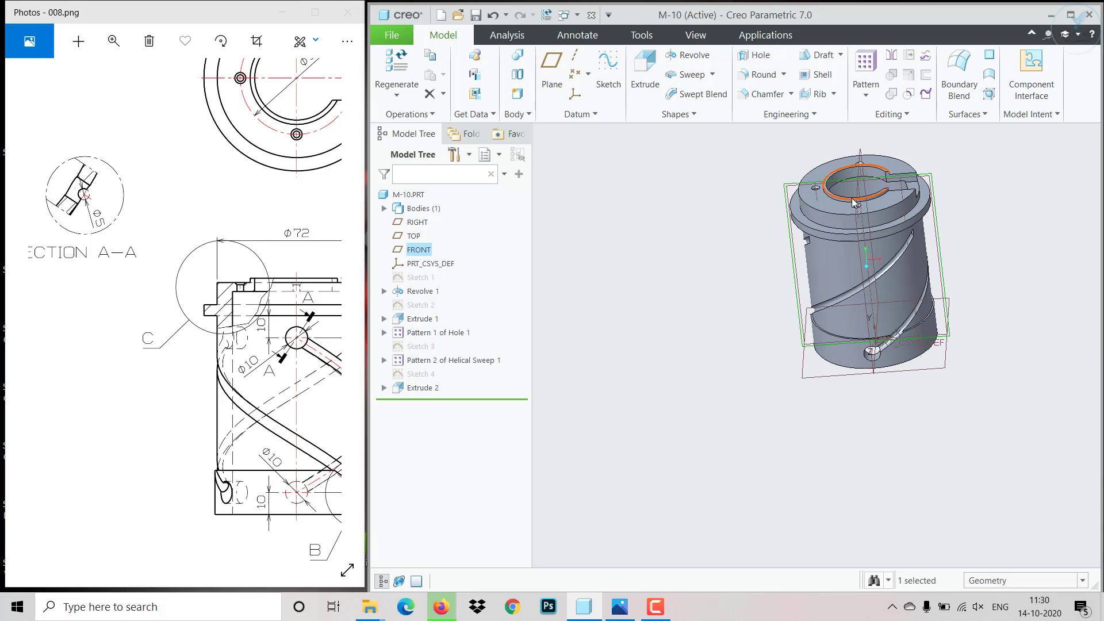
pyautogui.click(856, 201)
pyautogui.click(865, 136)
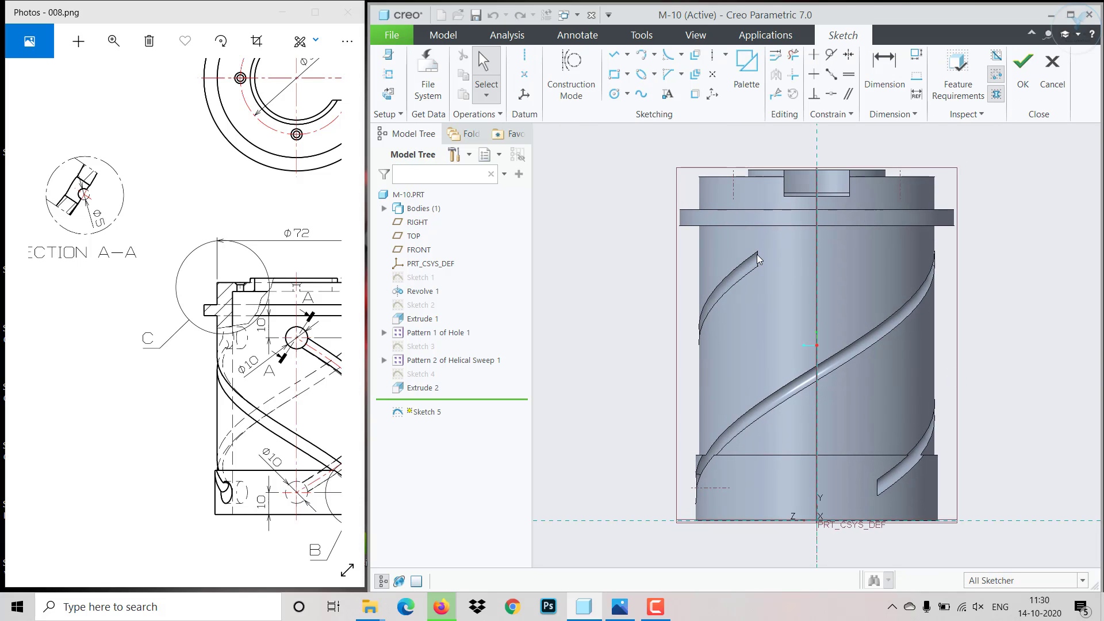
pyautogui.moveTo(258, 488)
pyautogui.mouseDown()
pyautogui.moveTo(182, 393)
pyautogui.moveTo(182, 423)
pyautogui.mouseUp()
pyautogui.scroll(3, 697, 441)
pyautogui.moveTo(694, 443); pyautogui.dragTo(695, 486, button='middle')
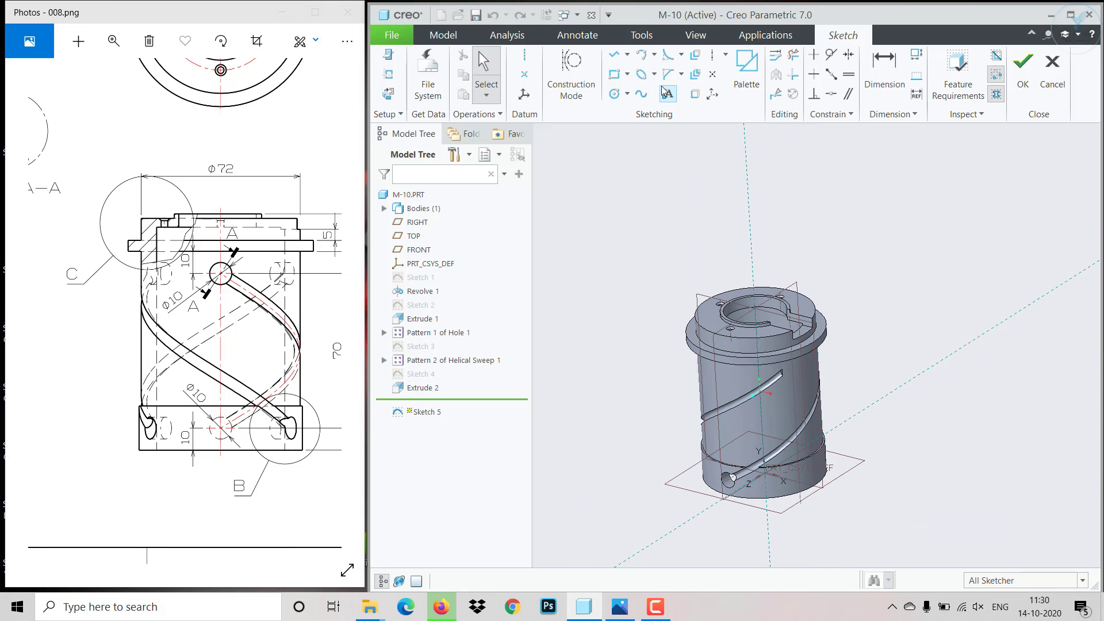
pyautogui.click(1048, 89)
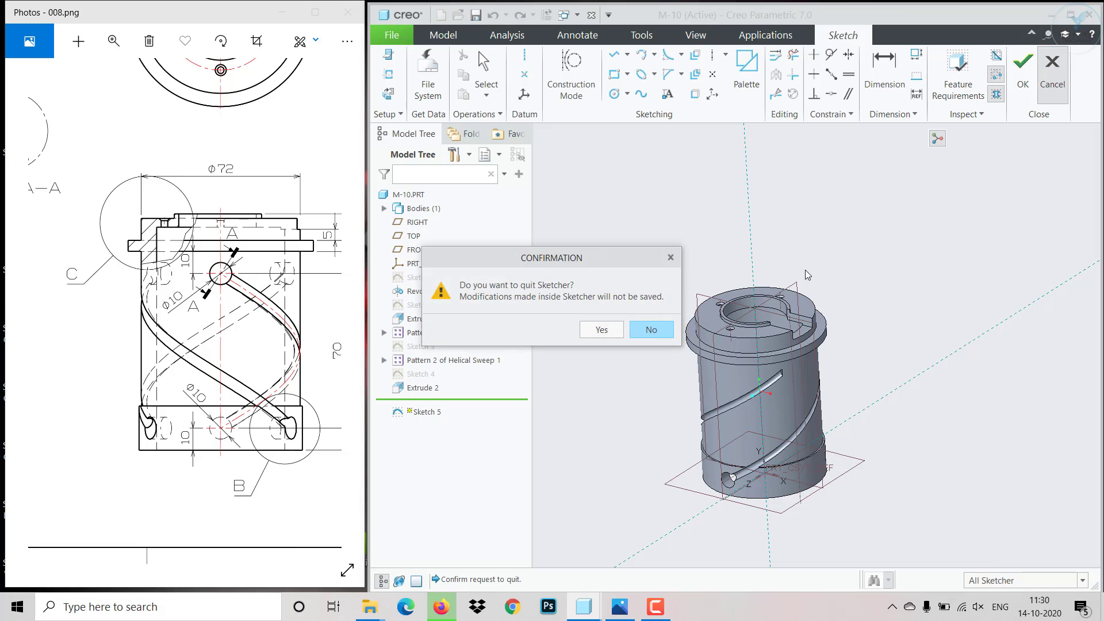
pyautogui.click(613, 327)
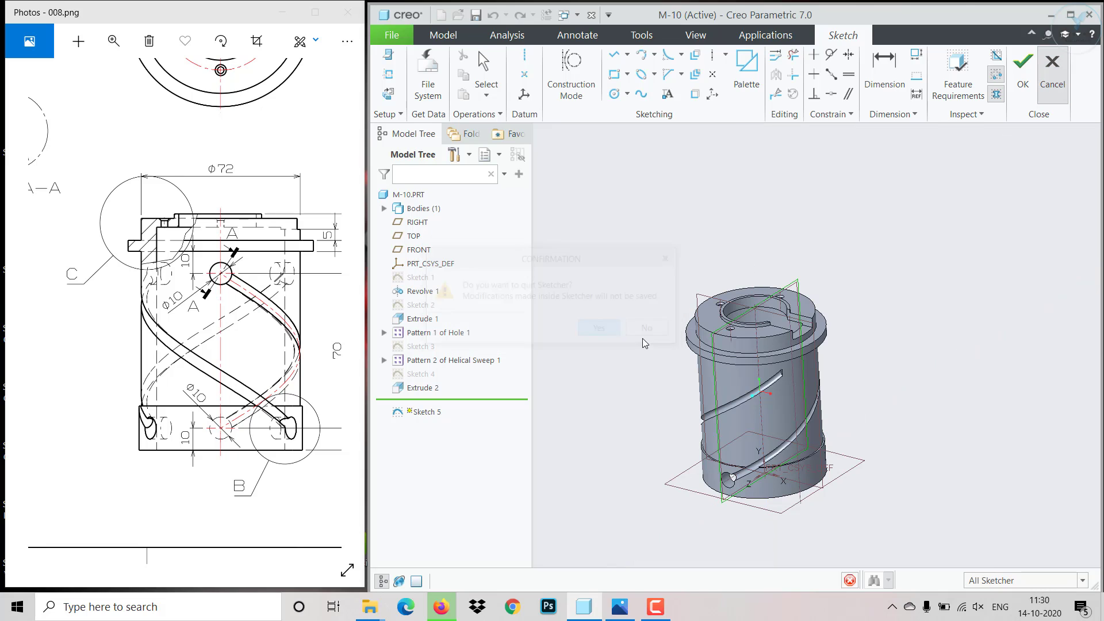
# - Start an axis pattern of the extruded hole about the part's central axis
pyautogui.click(426, 388)
pyautogui.click(439, 330)
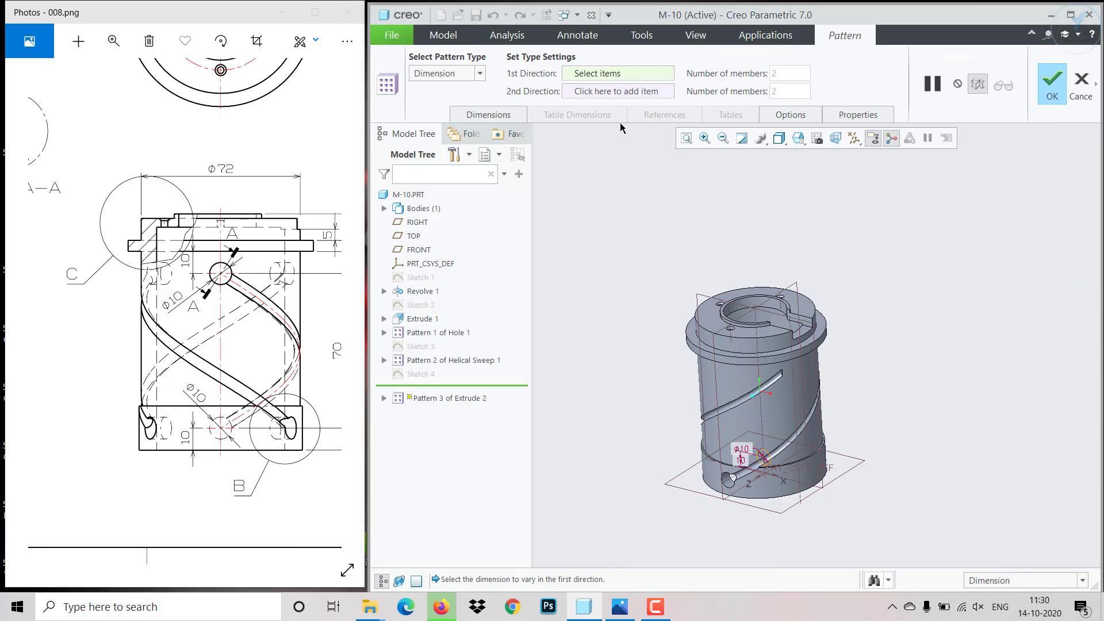
pyautogui.click(481, 73)
pyautogui.click(423, 114)
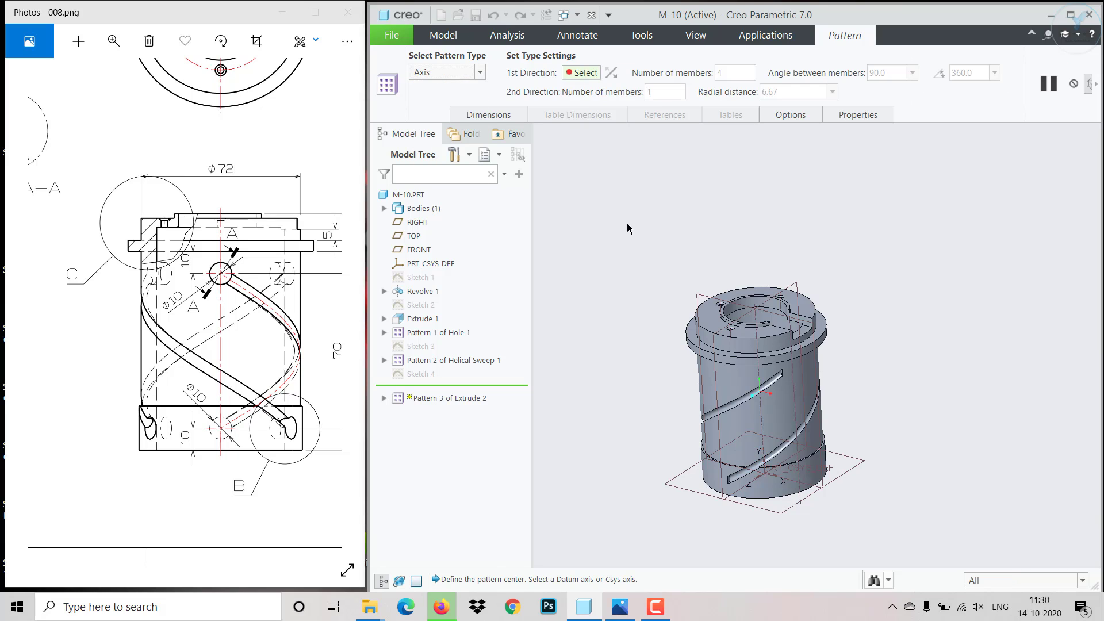
pyautogui.click(758, 366)
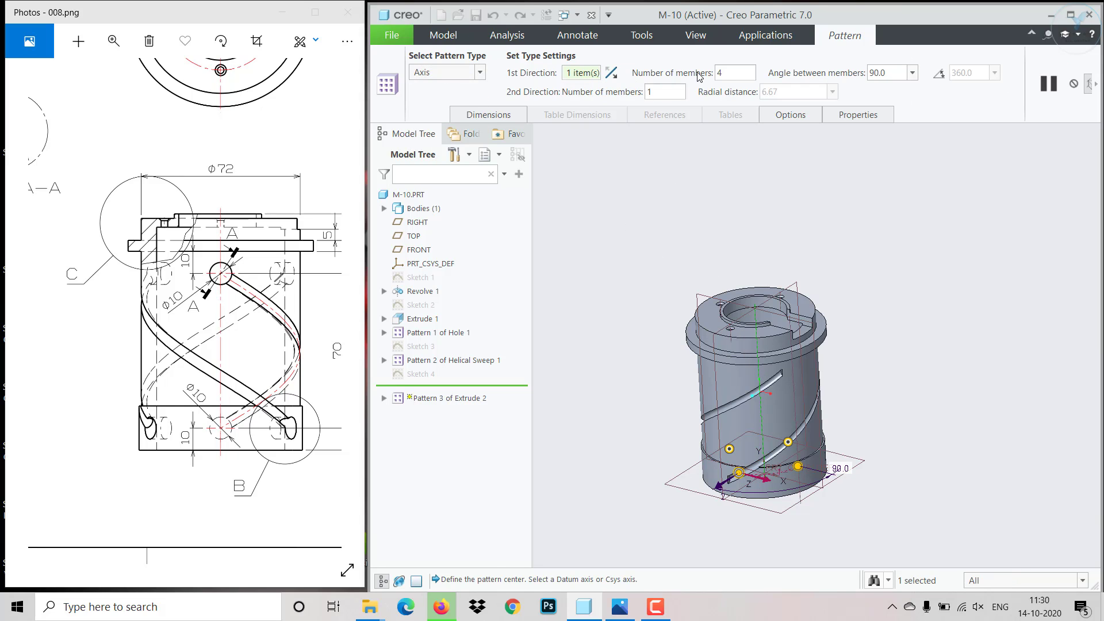
# - Set the hole pattern to 3 members with 120° between members and complete it
pyautogui.write('3')
pyautogui.write('120')
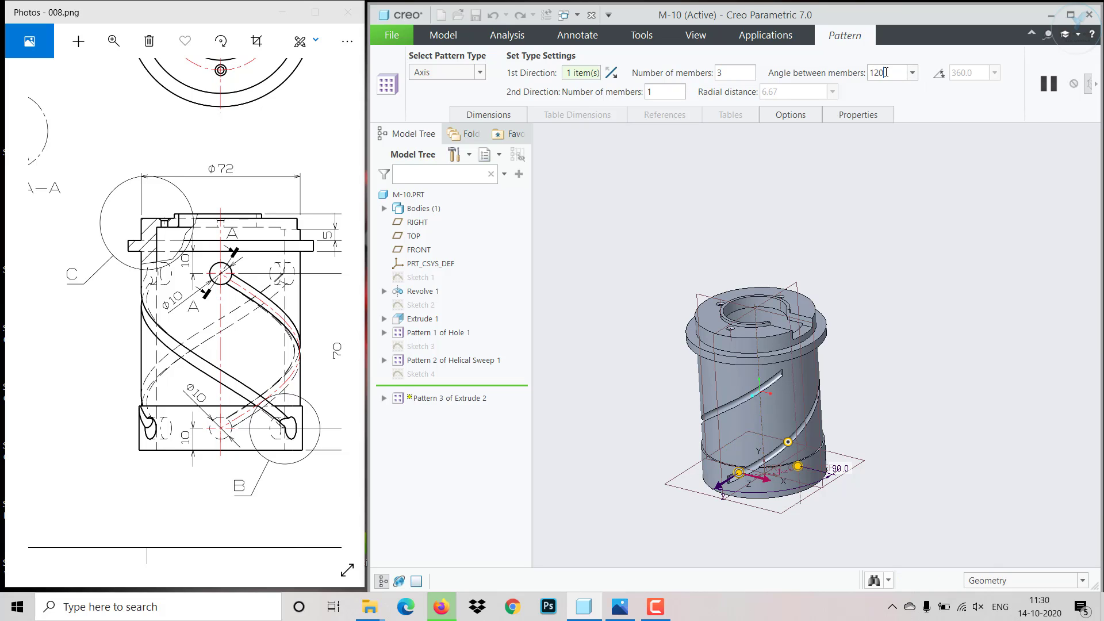
pyautogui.press('Return')
pyautogui.moveTo(919, 275); pyautogui.dragTo(833, 296, button='middle')
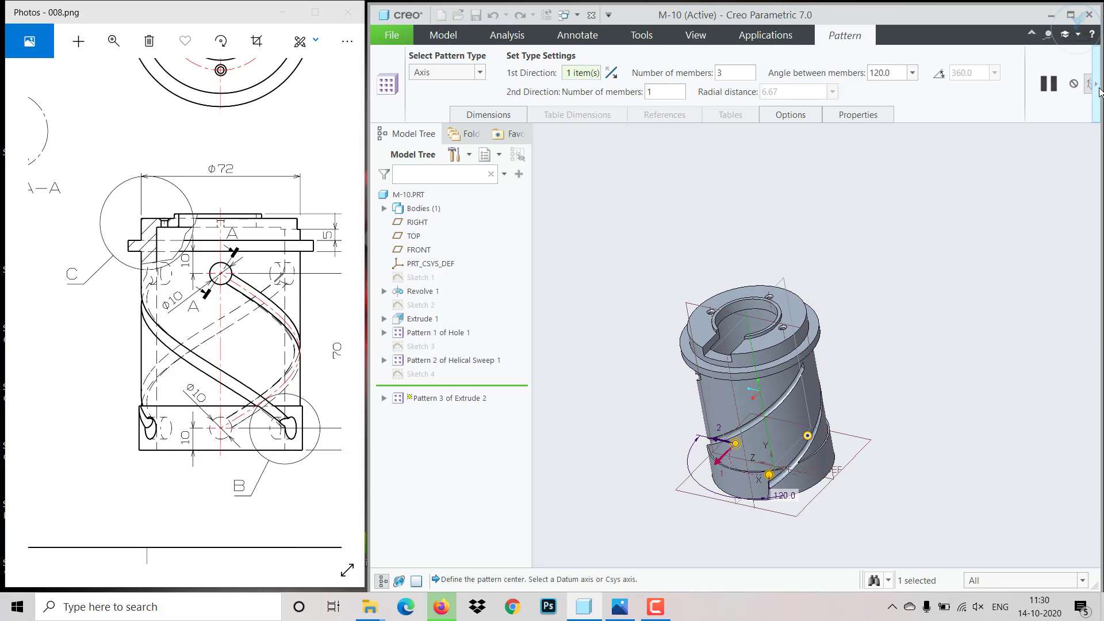
pyautogui.click(1095, 84)
pyautogui.click(799, 86)
pyautogui.click(843, 250)
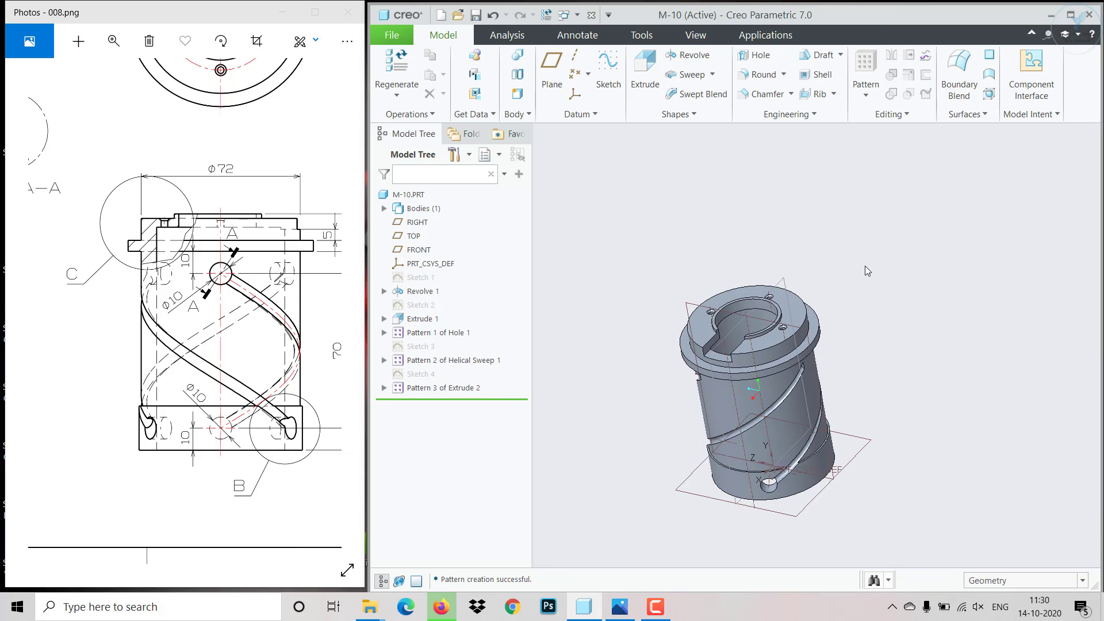
# - Start a sketch on the FRONT plane and draw a circle centred on the part's axis near the flange
pyautogui.moveTo(866, 266); pyautogui.dragTo(722, 320, button='middle')
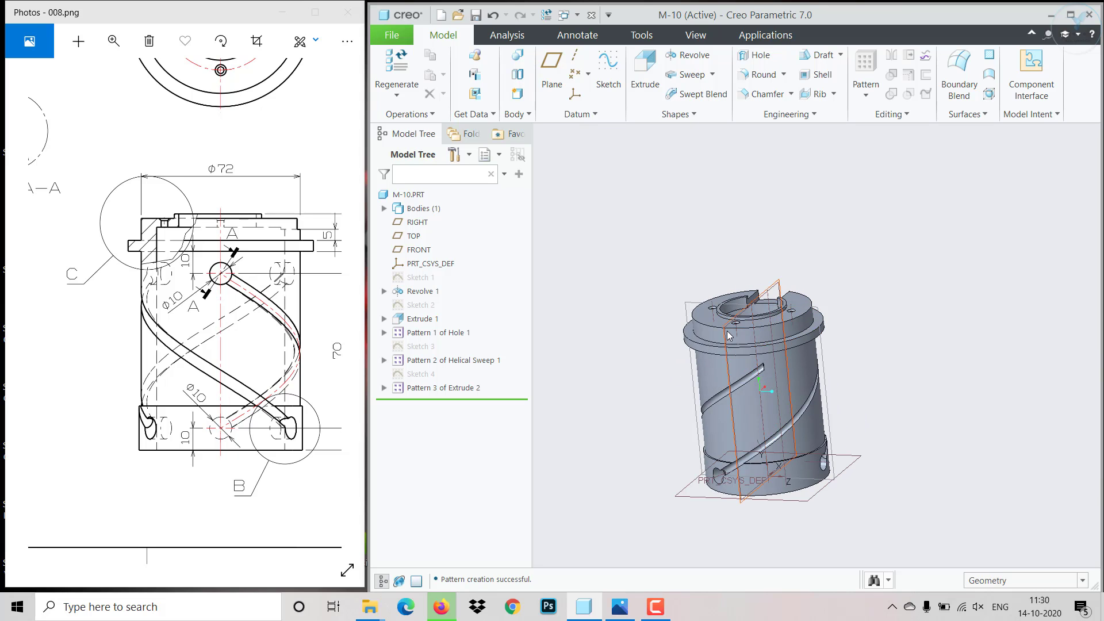
pyautogui.click(729, 336)
pyautogui.click(739, 273)
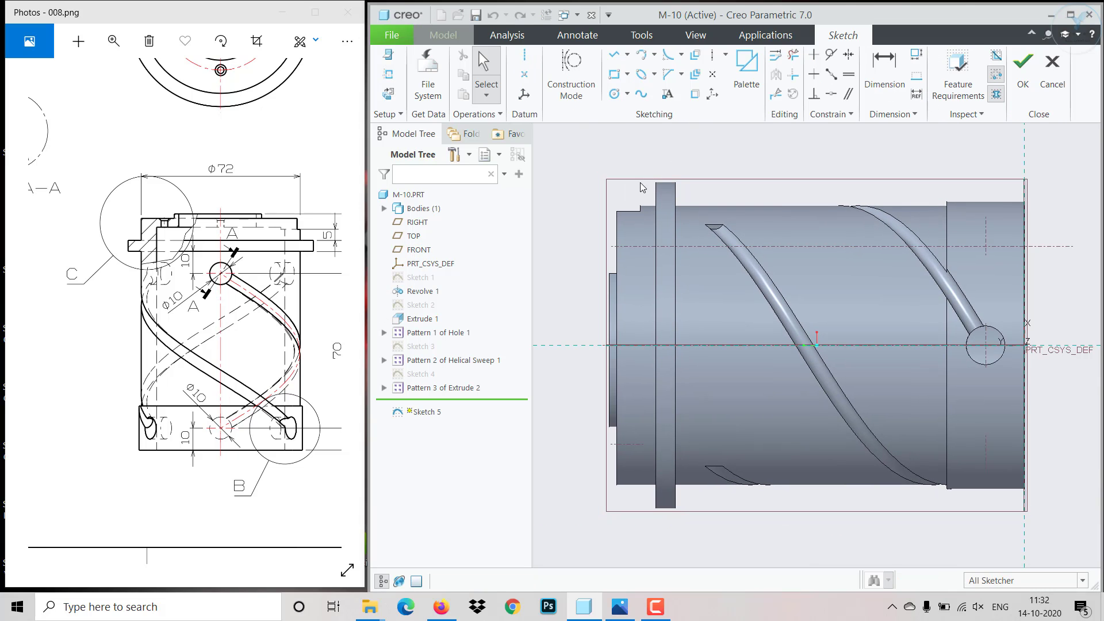
pyautogui.press('c')
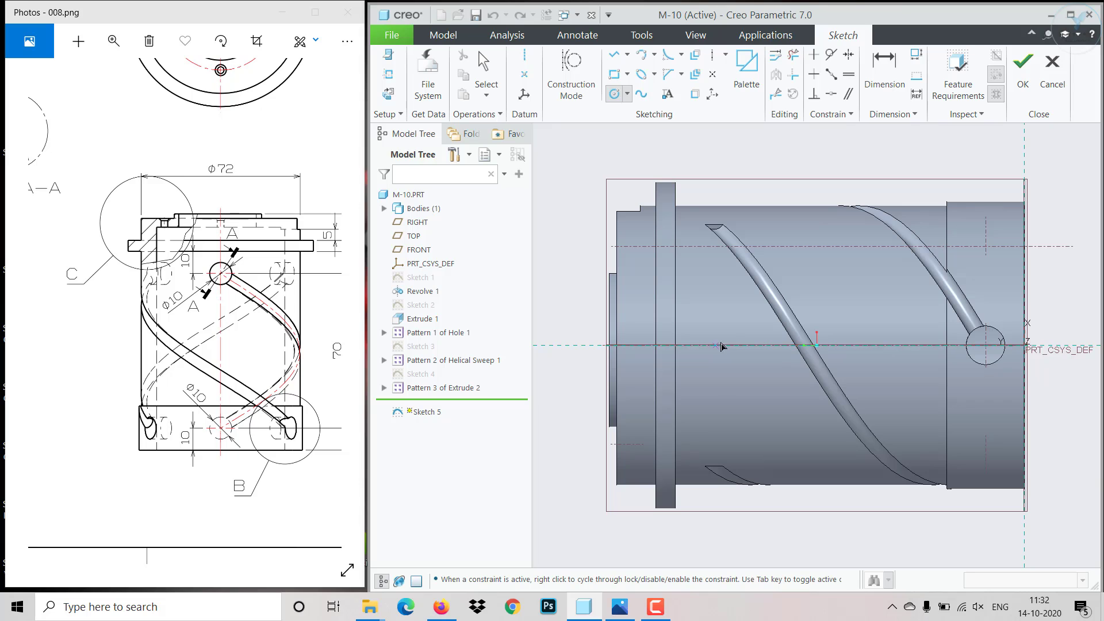
pyautogui.click(715, 345)
pyautogui.click(729, 332)
pyautogui.middleClick(734, 325)
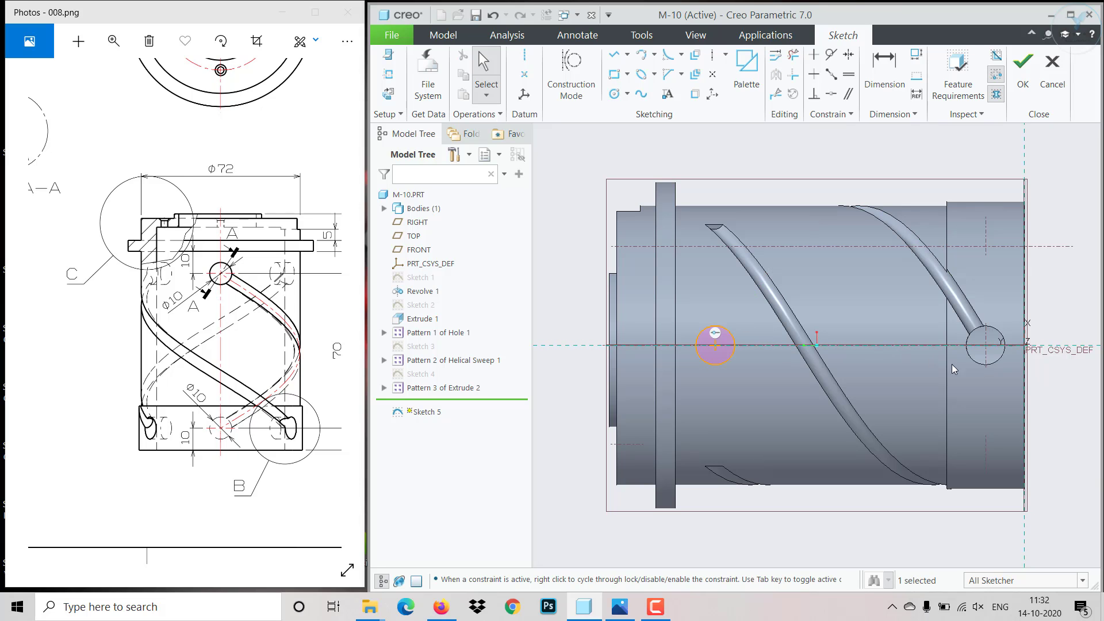
# - Dimension the circle's centre 80 mm from the base, set its radius to 5 mm, and finish the sketch
pyautogui.click(885, 72)
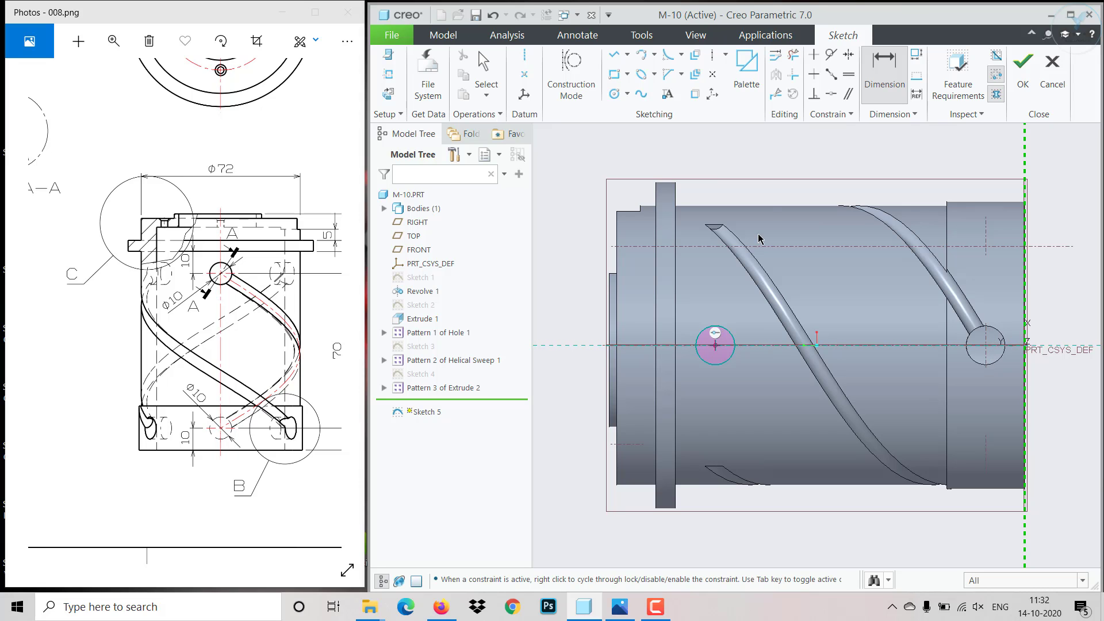
pyautogui.middleClick(774, 156)
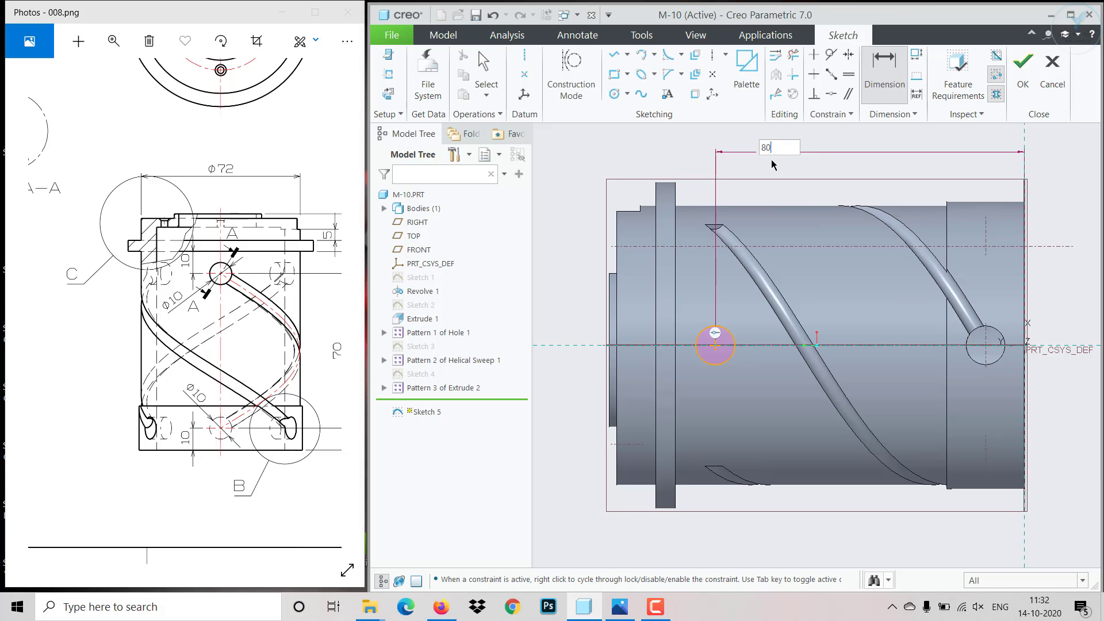
pyautogui.press('Return')
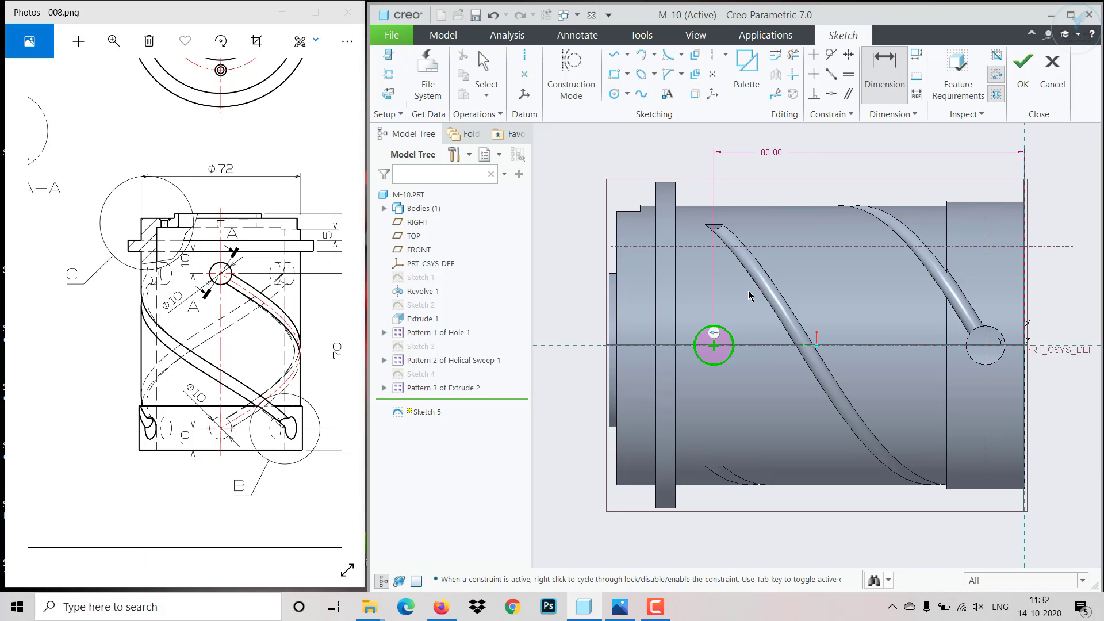
pyautogui.middleClick(749, 295)
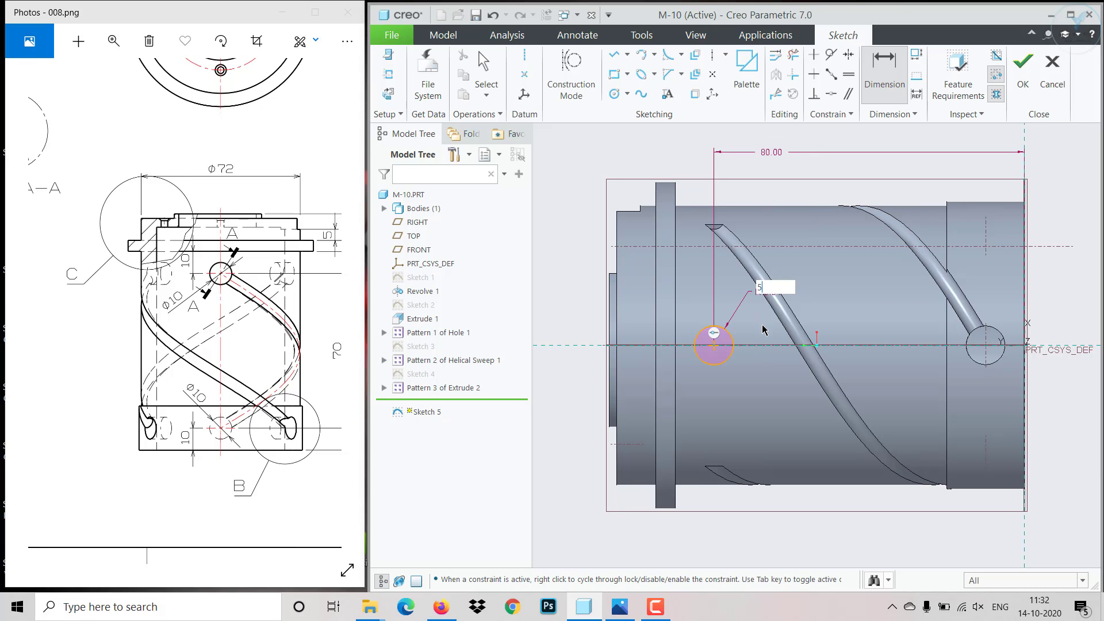
pyautogui.press('Return')
pyautogui.click(1024, 63)
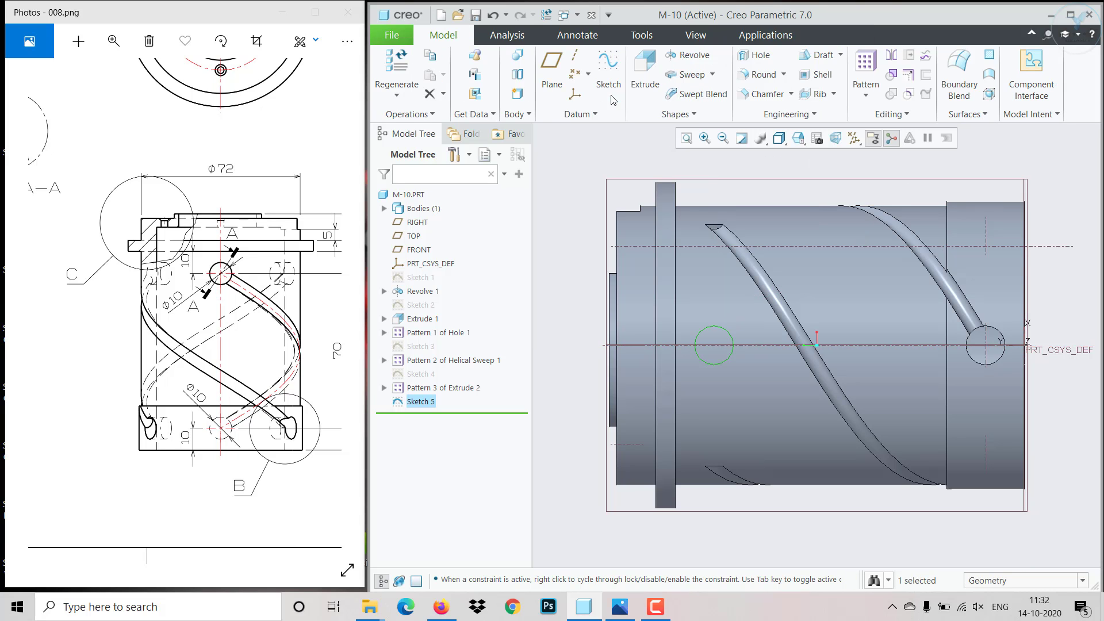
# - Extrude the circle sketch near the flange as a material-removing cut, with the direction reversed and the depth through all
pyautogui.click(653, 76)
pyautogui.moveTo(796, 323); pyautogui.dragTo(718, 460, button='middle')
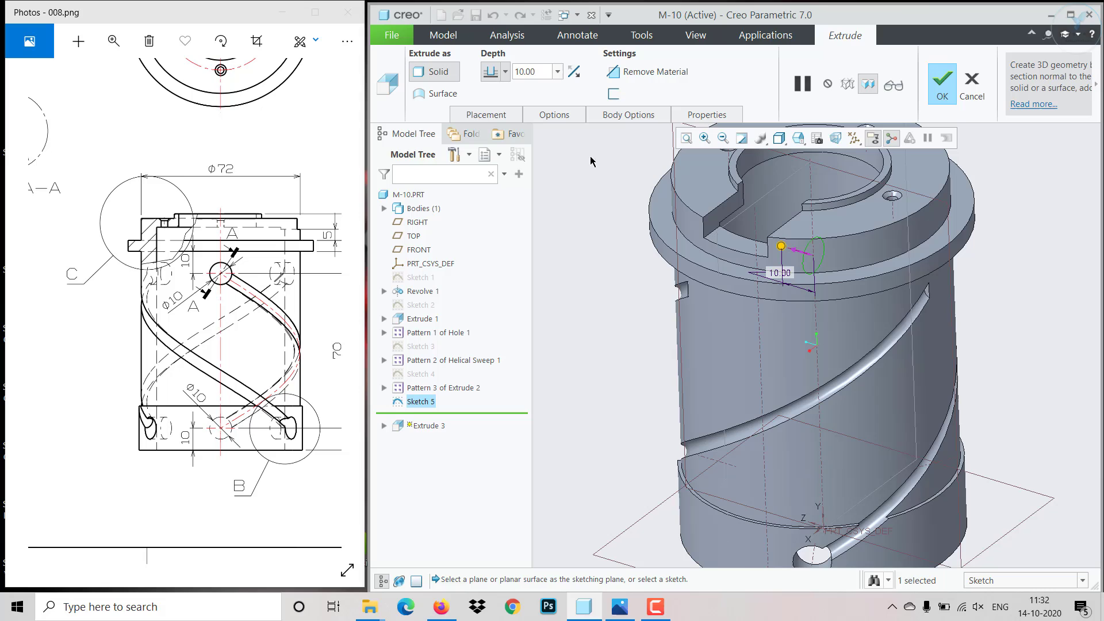
pyautogui.click(576, 75)
pyautogui.click(505, 72)
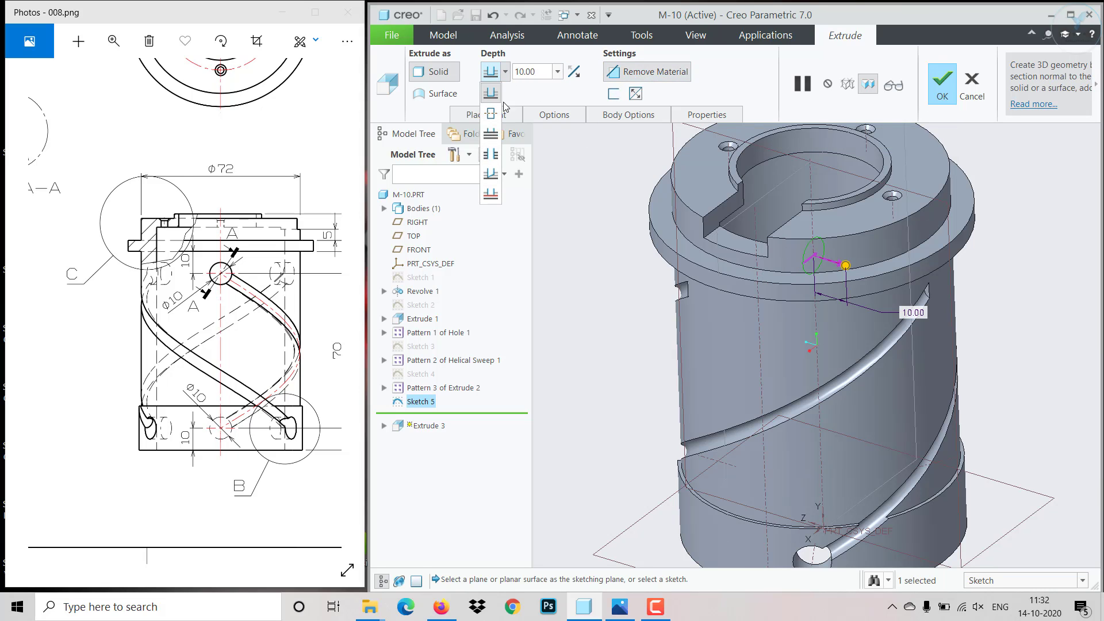
pyautogui.click(491, 160)
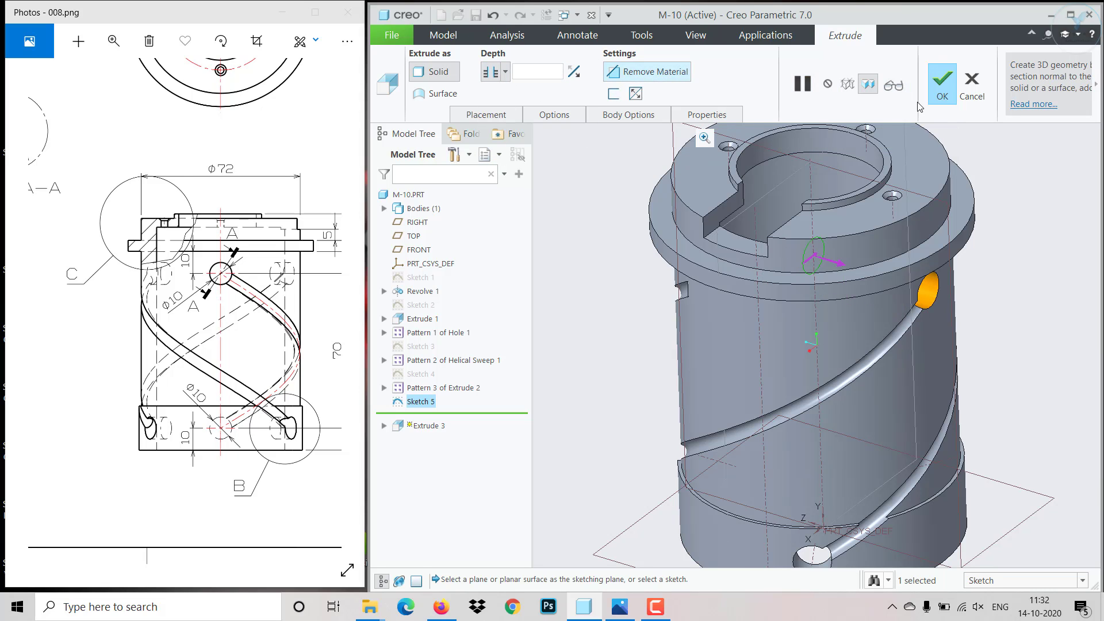
pyautogui.click(941, 87)
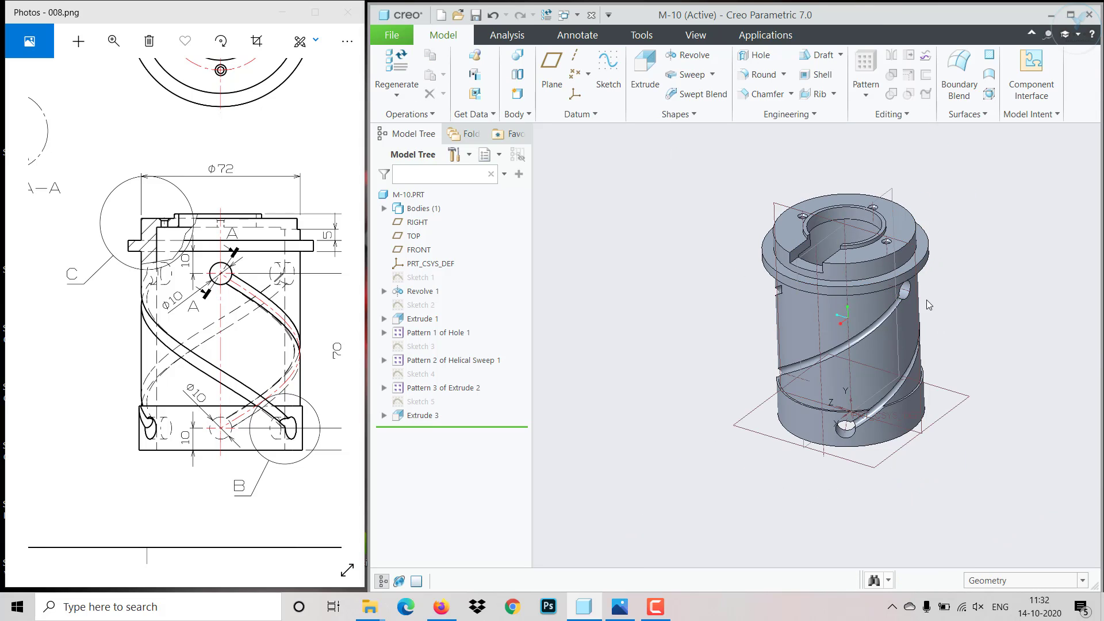
# - Pattern the upper hole cut about the part's central axis with 3 members and 120° between members
pyautogui.click(426, 415)
pyautogui.click(437, 358)
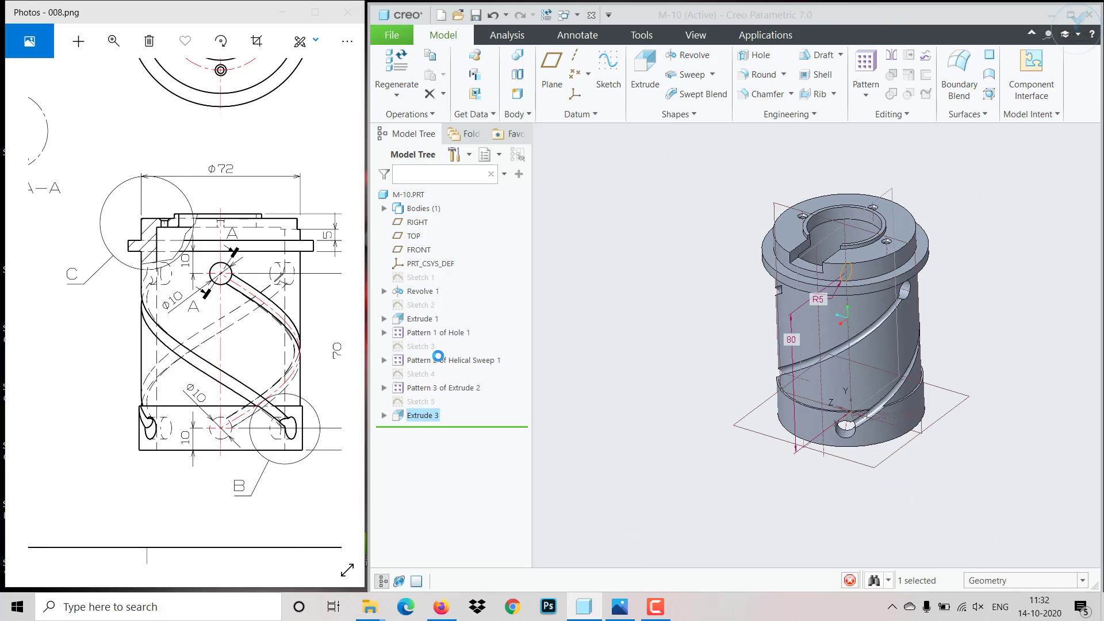
pyautogui.click(479, 73)
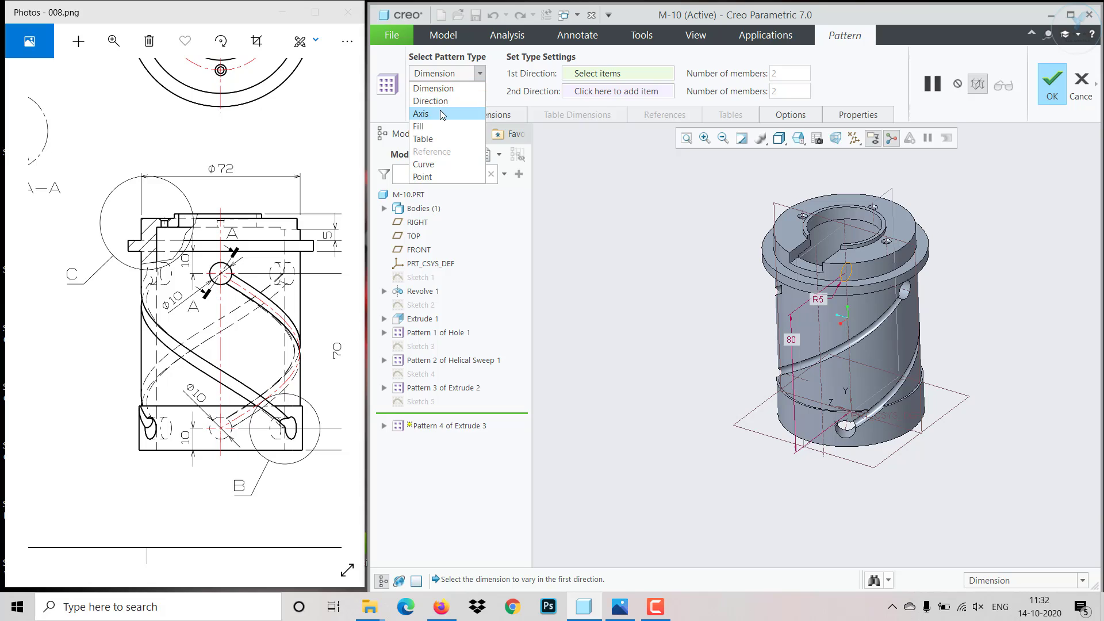
pyautogui.click(442, 114)
pyautogui.click(848, 343)
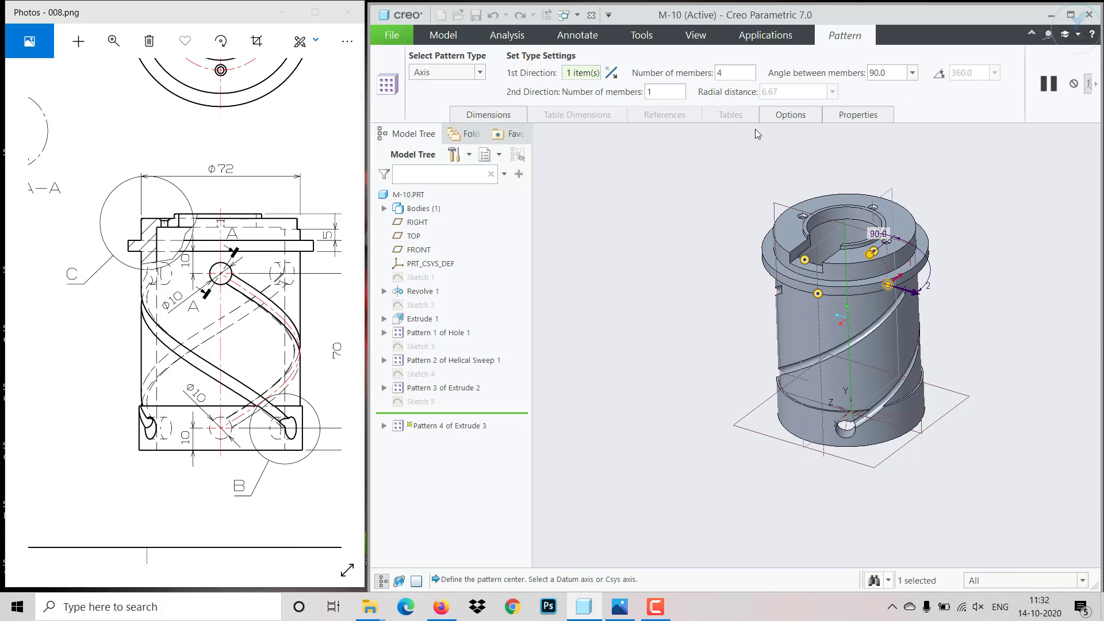
pyautogui.write('3120')
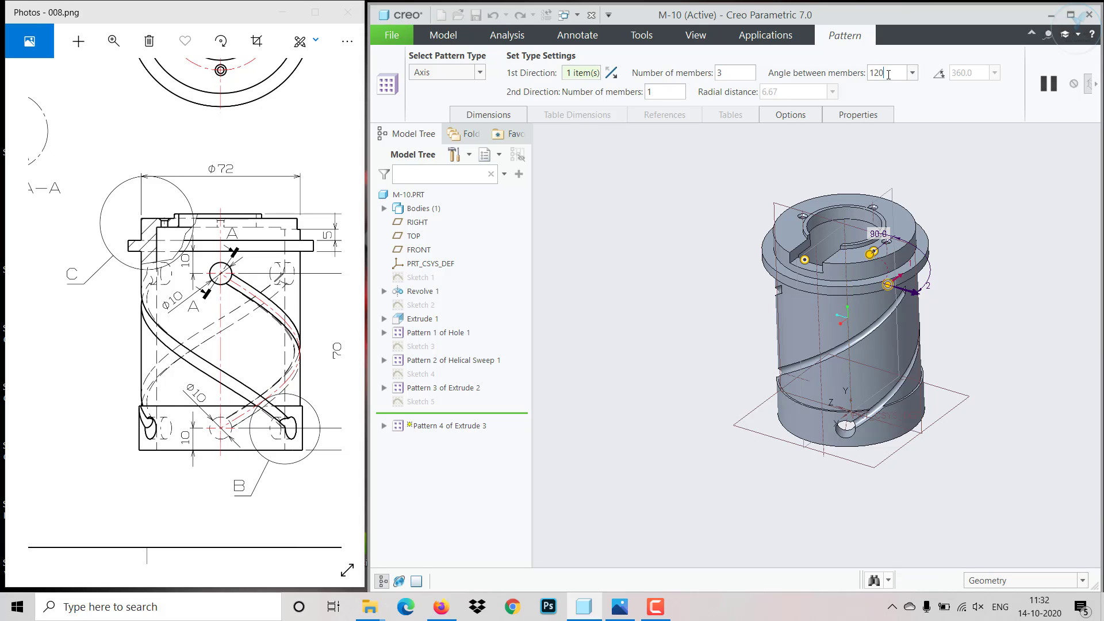
pyautogui.press('Return')
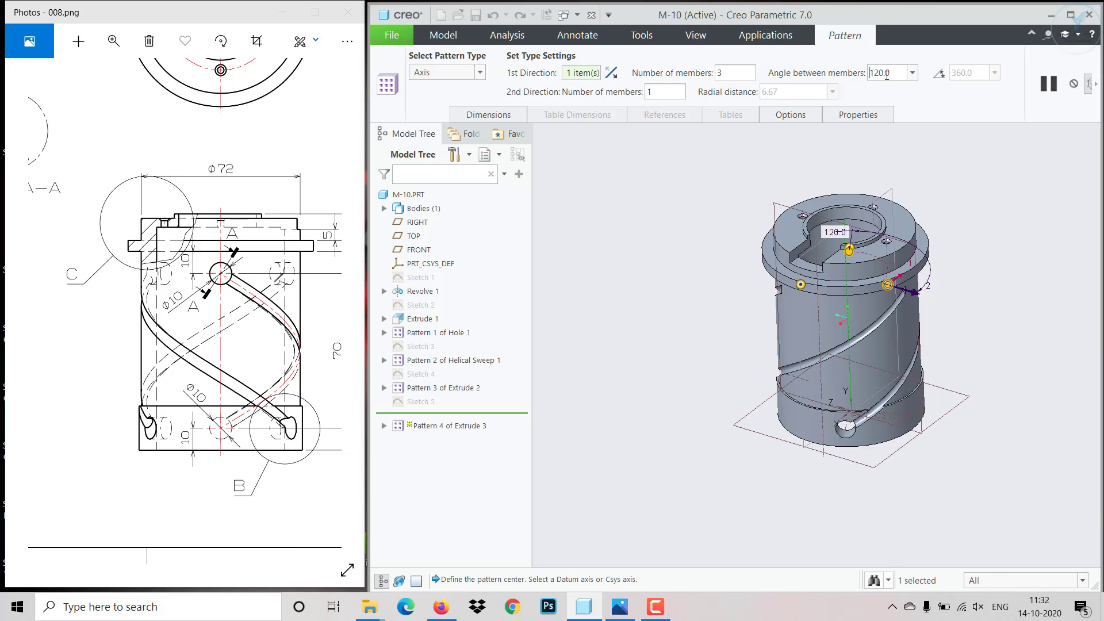
pyautogui.click(1091, 87)
pyautogui.click(798, 87)
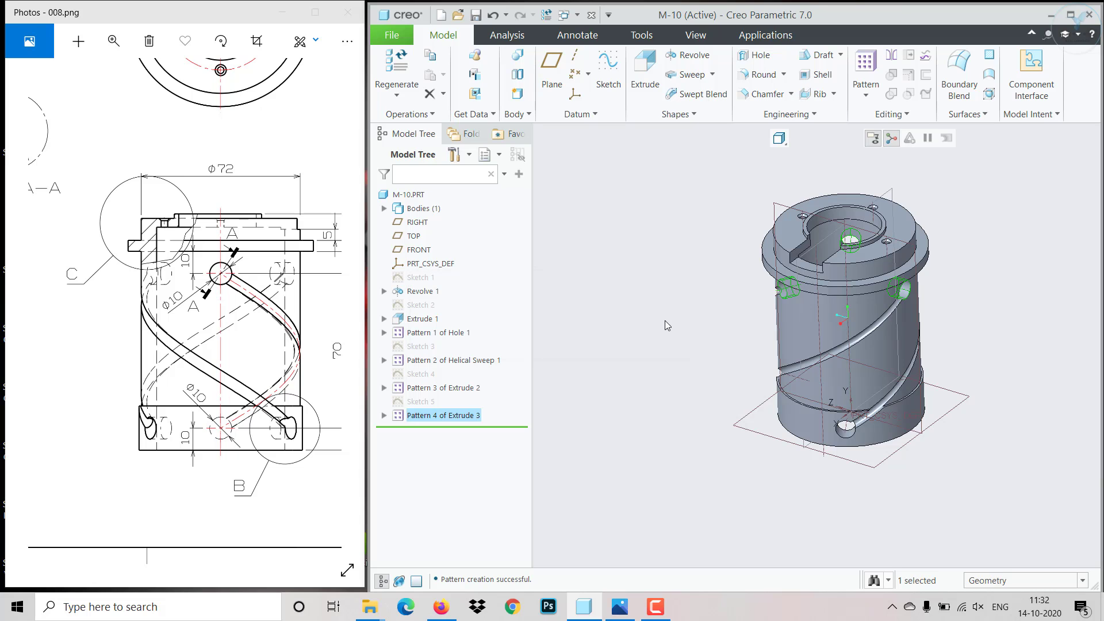
pyautogui.click(665, 320)
# - Compare the part with the reference drawing's shaded 3D view, and hide all datum displays and the spin center
pyautogui.moveTo(708, 291)
pyautogui.mouseDown(button='middle')
pyautogui.moveTo(779, 402)
pyautogui.moveTo(802, 312)
pyautogui.moveTo(869, 287)
pyautogui.moveTo(937, 410)
pyautogui.moveTo(875, 349)
pyautogui.mouseUp(button='middle')
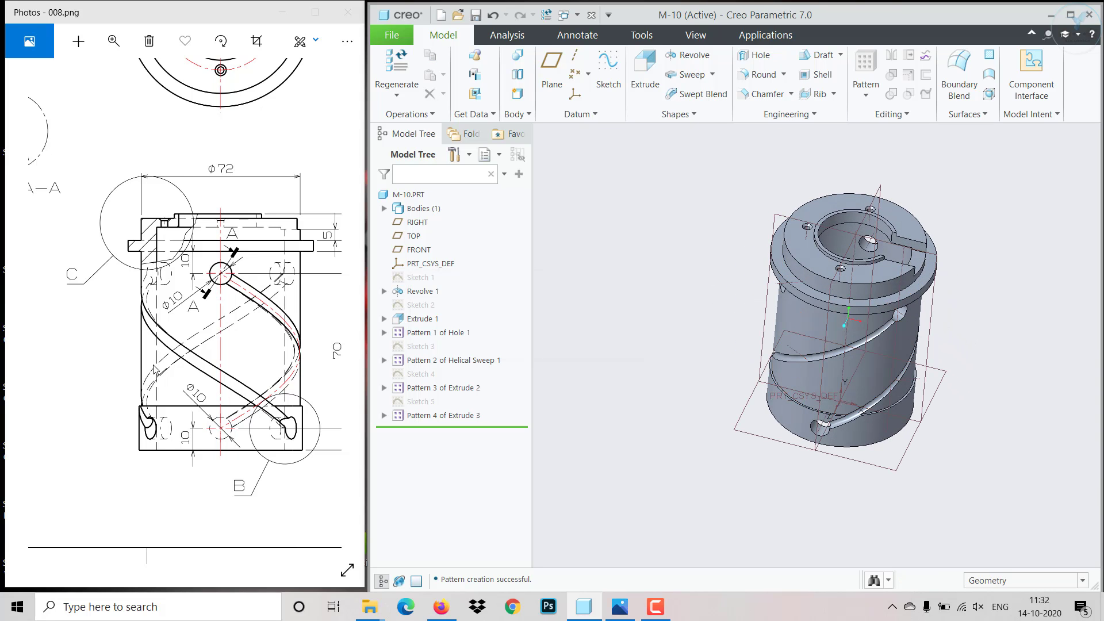
pyautogui.moveTo(270, 364); pyautogui.dragTo(198, 426)
pyautogui.moveTo(35, 322)
pyautogui.mouseDown()
pyautogui.moveTo(158, 372)
pyautogui.moveTo(226, 359)
pyautogui.moveTo(133, 428)
pyautogui.moveTo(98, 409)
pyautogui.moveTo(115, 344)
pyautogui.mouseUp()
pyautogui.scroll(3, 819, 304)
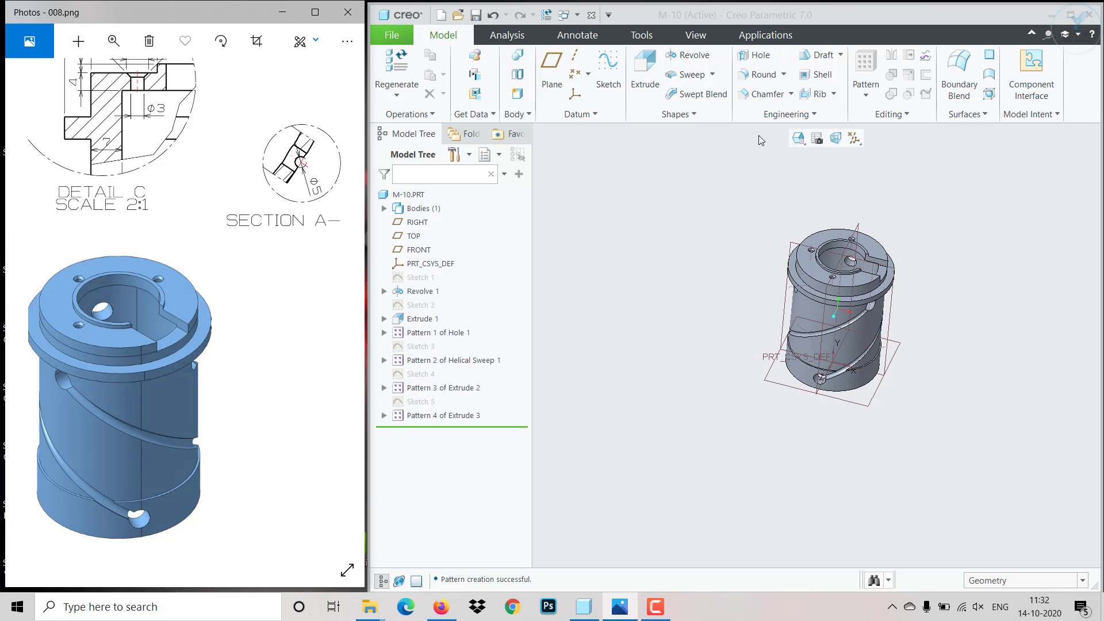
pyautogui.click(854, 139)
pyautogui.click(890, 154)
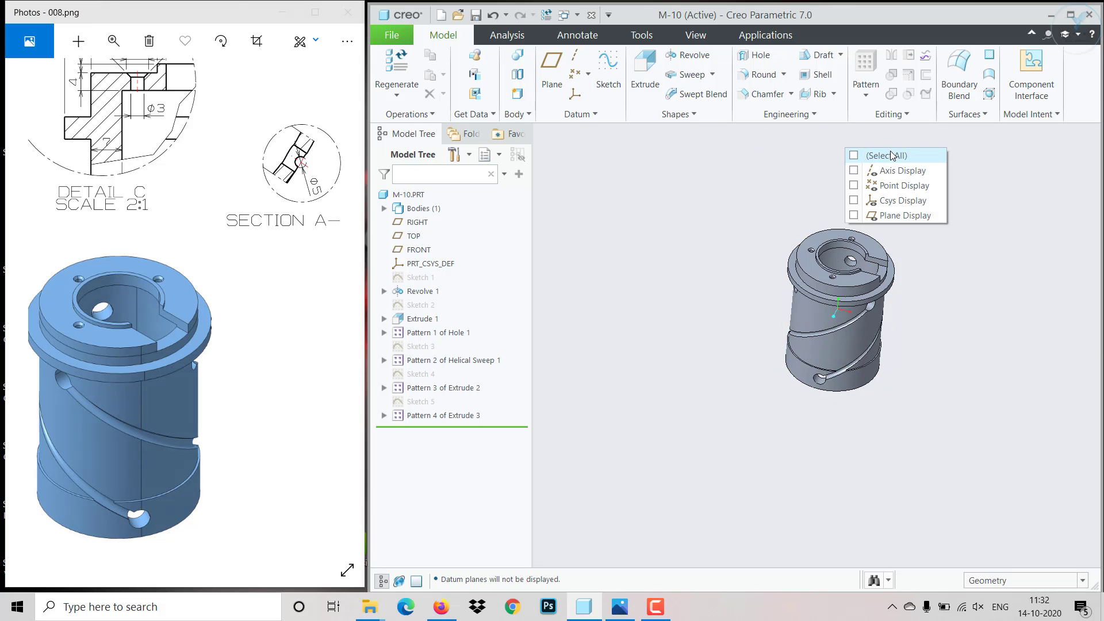
pyautogui.scroll(-3, 900, 149)
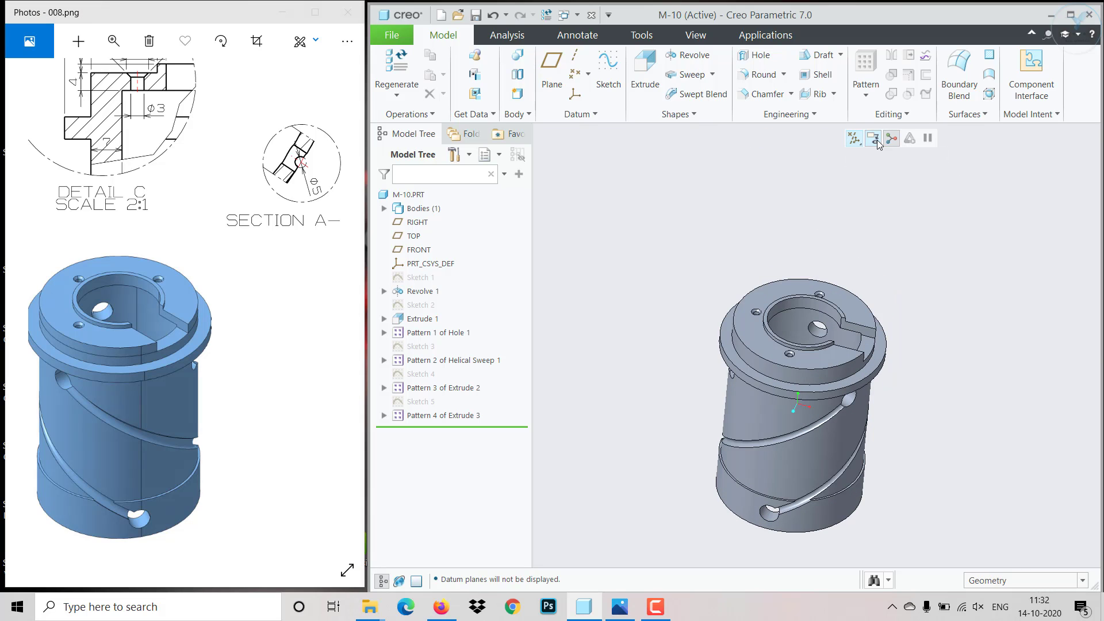
pyautogui.click(892, 138)
pyautogui.scroll(1, 909, 428)
pyautogui.scroll(-4, 909, 428)
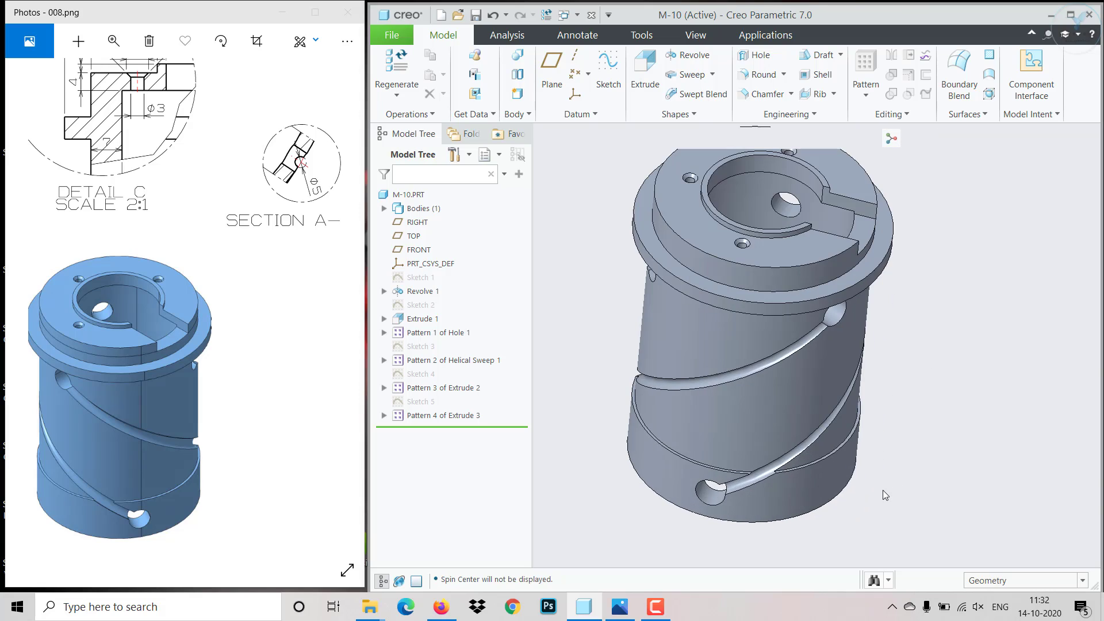
pyautogui.scroll(1, 883, 489)
pyautogui.moveTo(880, 485); pyautogui.dragTo(880, 481, button='middle')
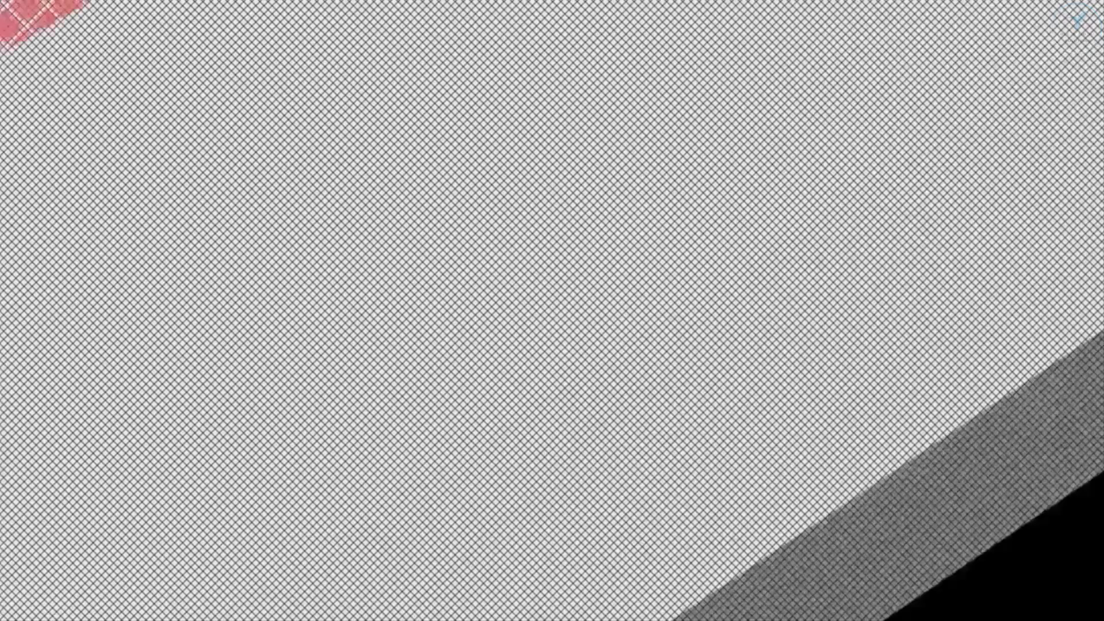